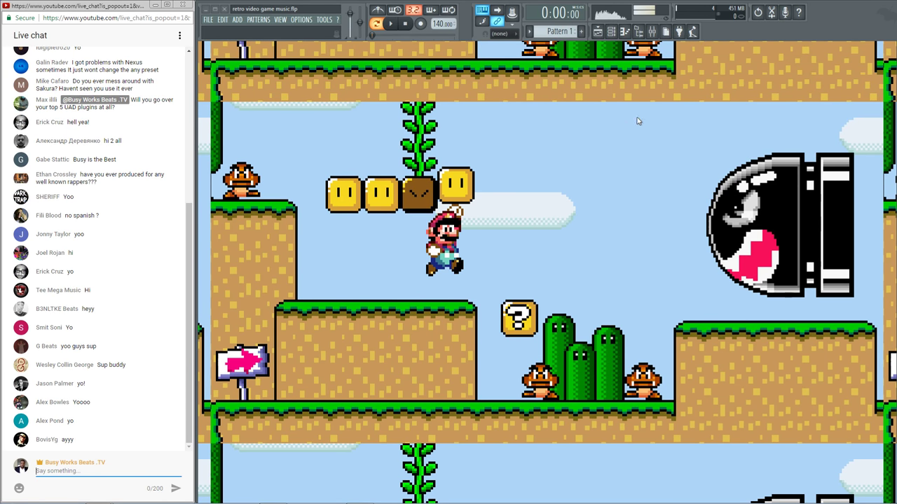
Open the mixer and load Decimort 2 (64bit) in the Master track's first effect slot, closing its editor
left_click(654, 35)
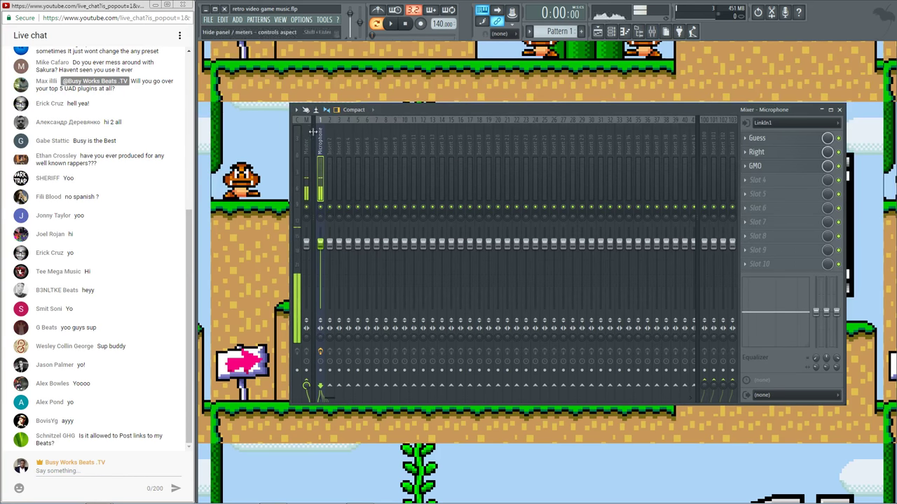
left_click(756, 139)
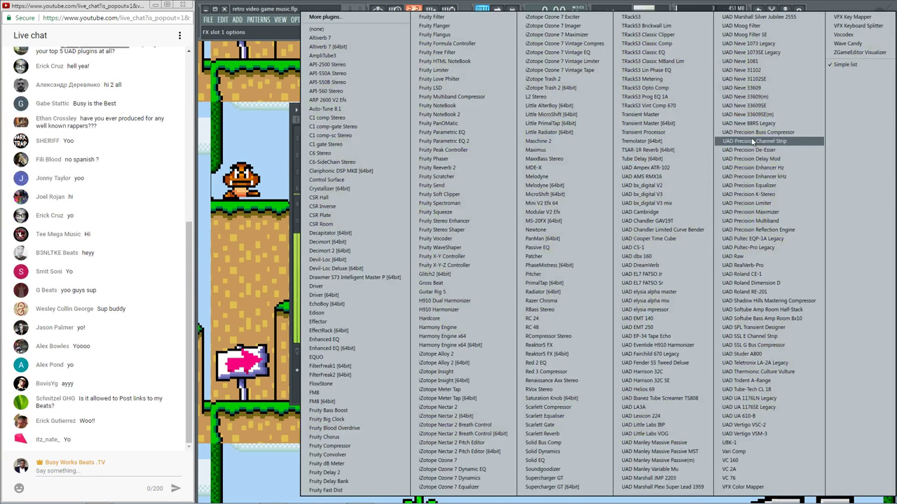
left_click(356, 250)
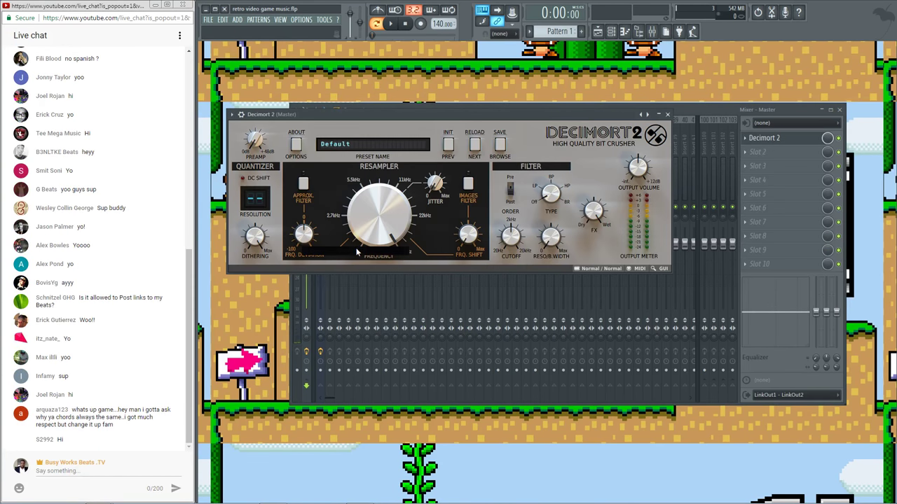
left_click(668, 115)
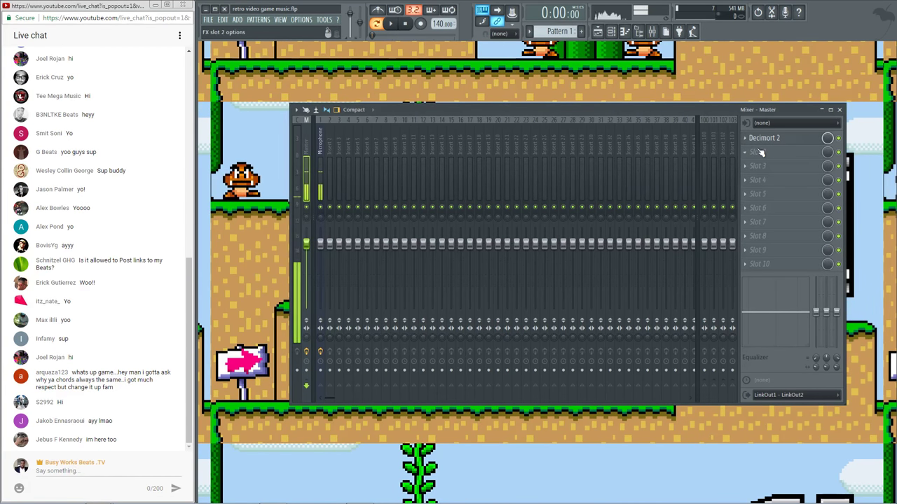
Load Fruity Squeeze in the Master track's second effect slot and look over its presets and Squarize amount
left_click(756, 152)
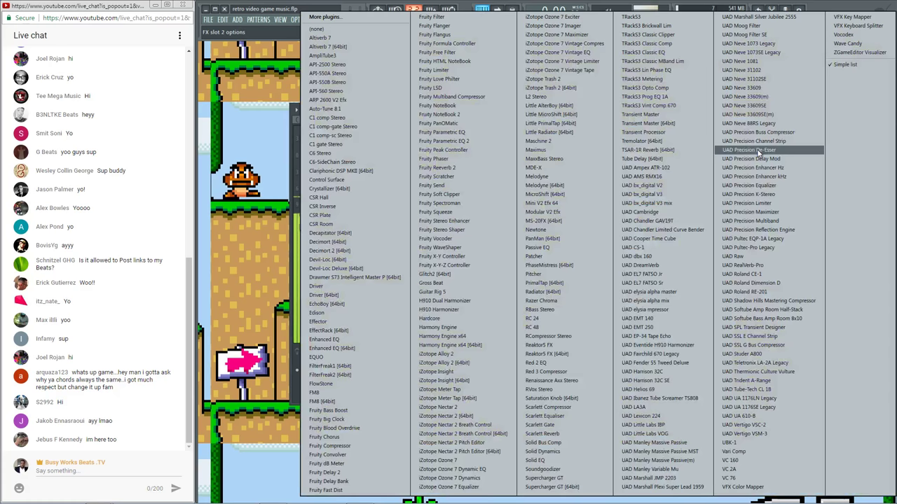
left_click(478, 212)
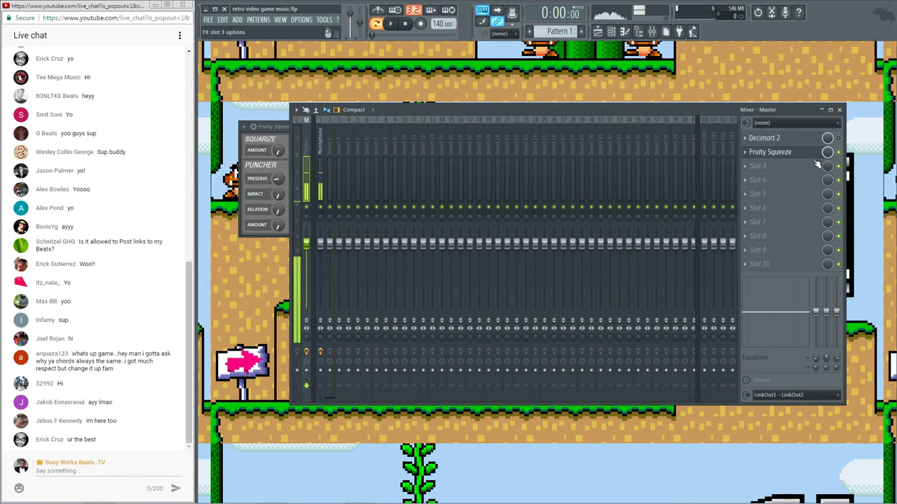
left_click(792, 152)
left_click(790, 152)
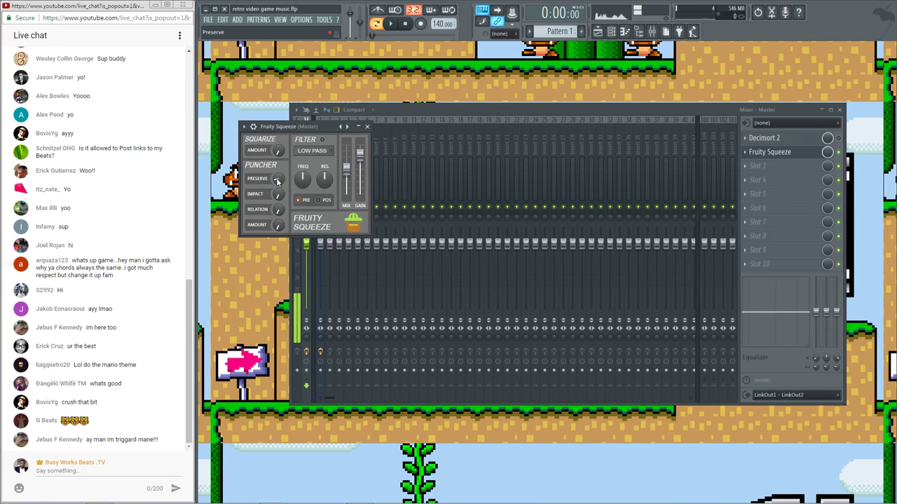
right_click(344, 126)
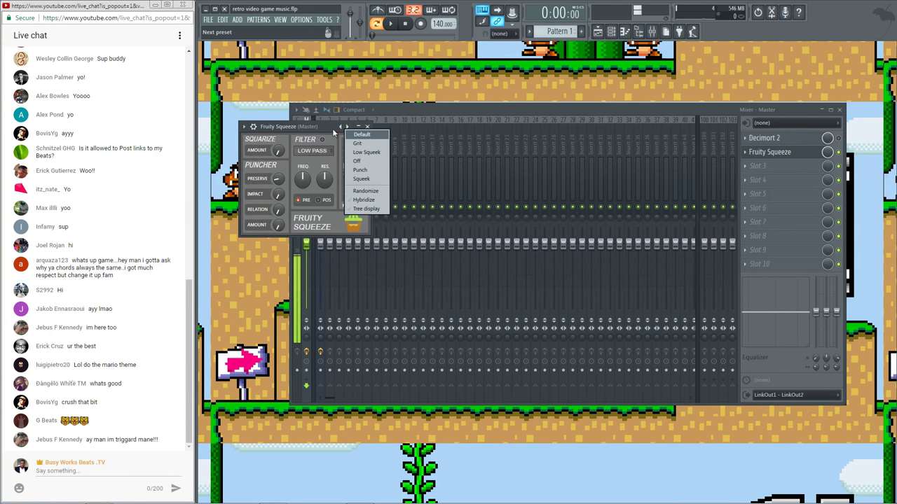
left_click(332, 130)
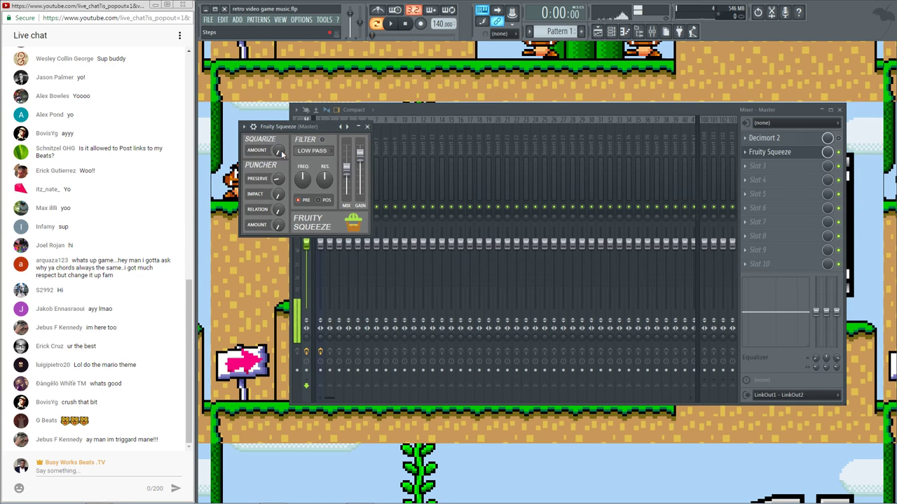
left_click_drag(281, 150, 280, 154)
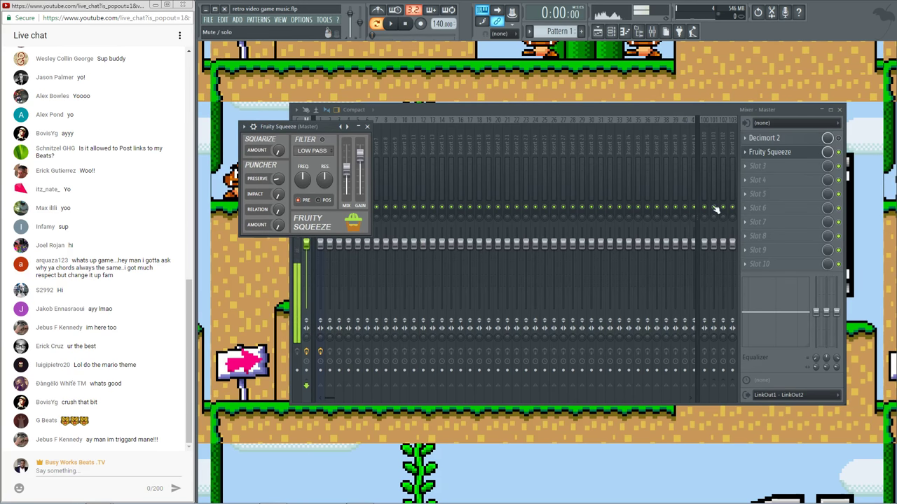
Load Fruity Limiter in the Master track's third effect slot and hide its editor
left_click(757, 168)
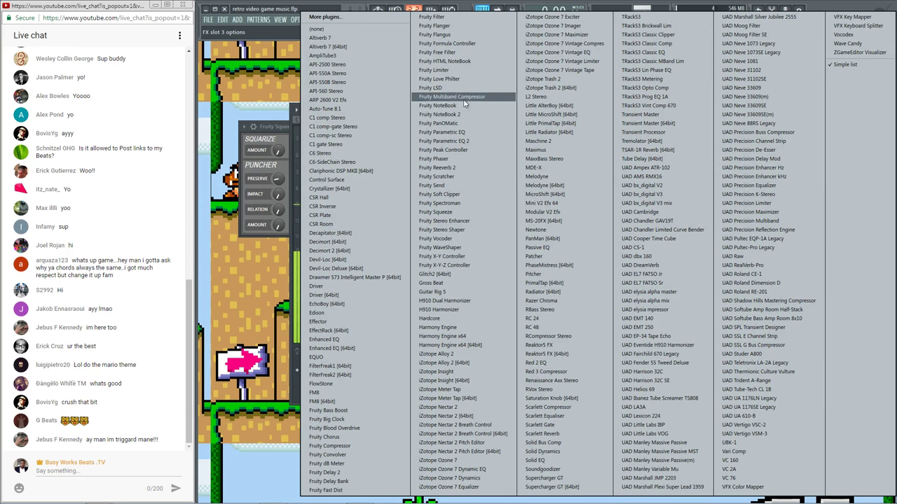
left_click(441, 70)
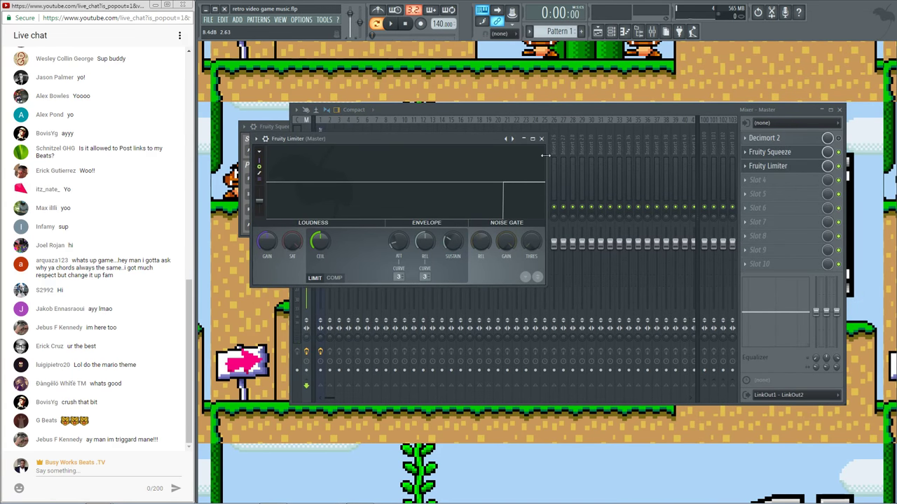
left_click(786, 165)
Turn down Fruity Squeeze's Puncher Preserve, set its Impact to 0 samples and close the effect
left_click(784, 153)
left_click(784, 153)
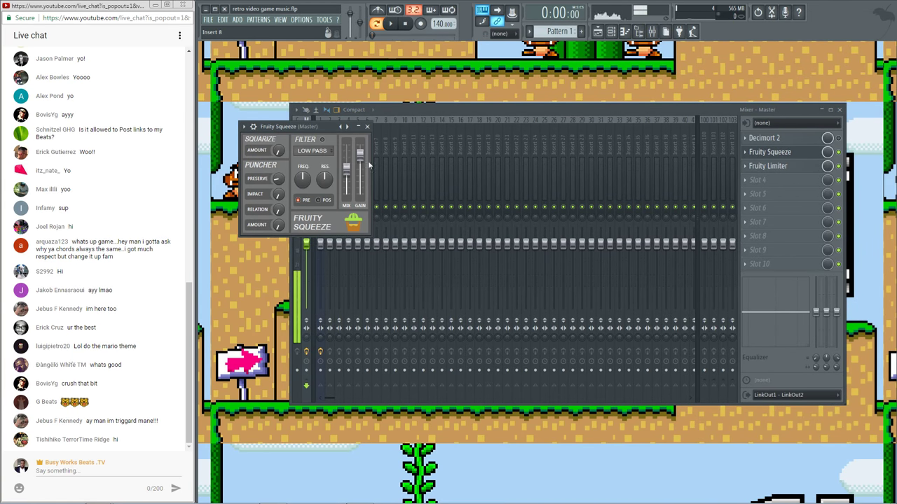
mouse_move(276, 180)
left_mouse_down()
mouse_move(277, 144)
mouse_move(277, 192)
left_mouse_up()
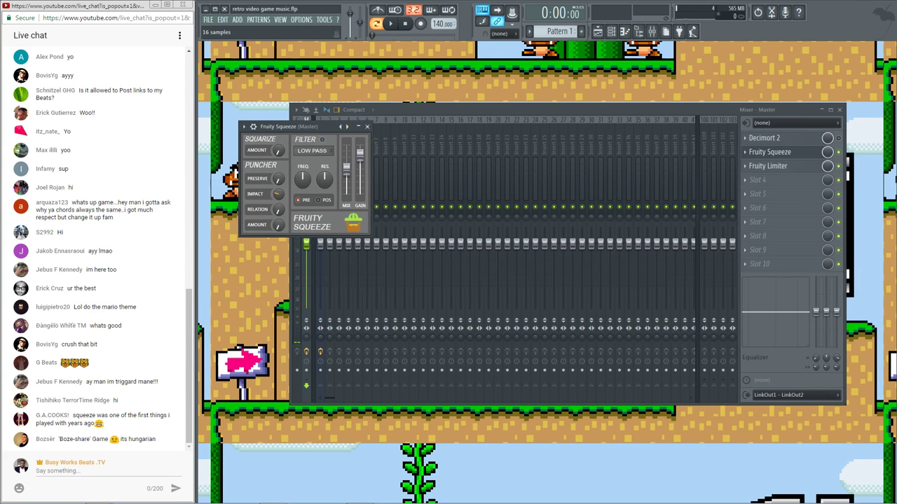
left_click_drag(277, 192, 277, 202)
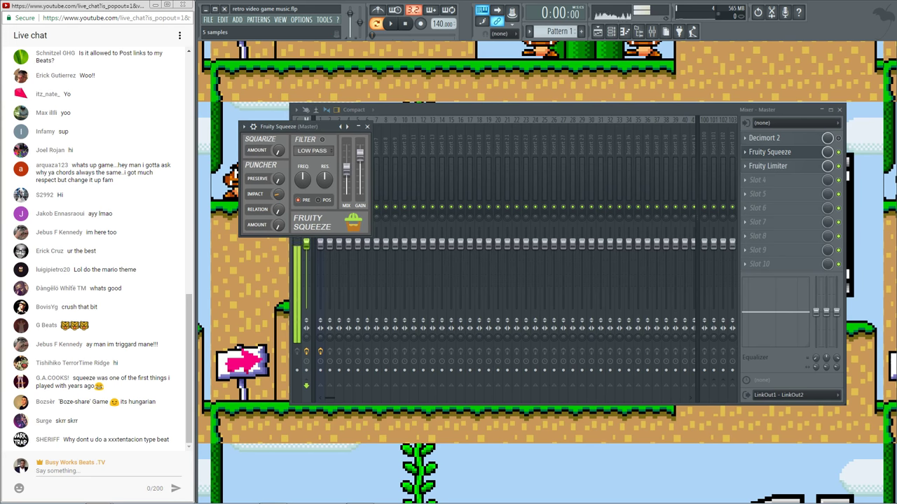
mouse_move(278, 195)
left_mouse_down()
mouse_move(279, 179)
mouse_move(278, 198)
left_mouse_up()
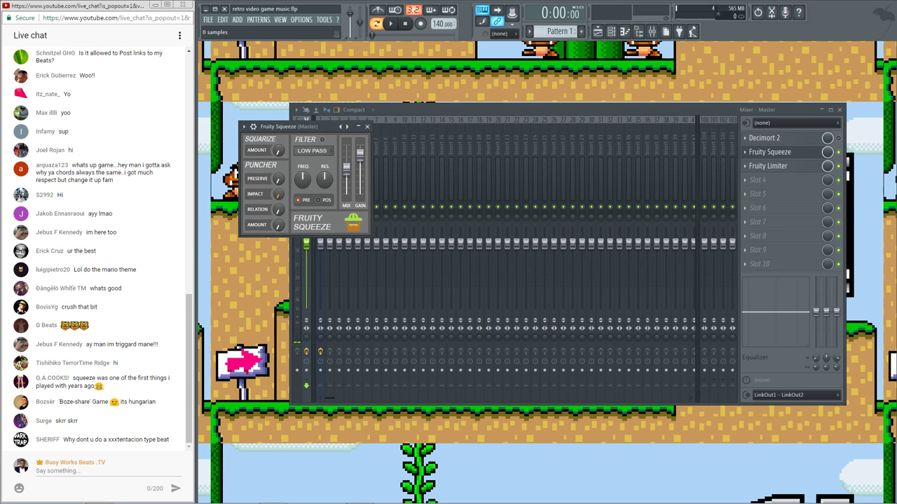
left_click(367, 128)
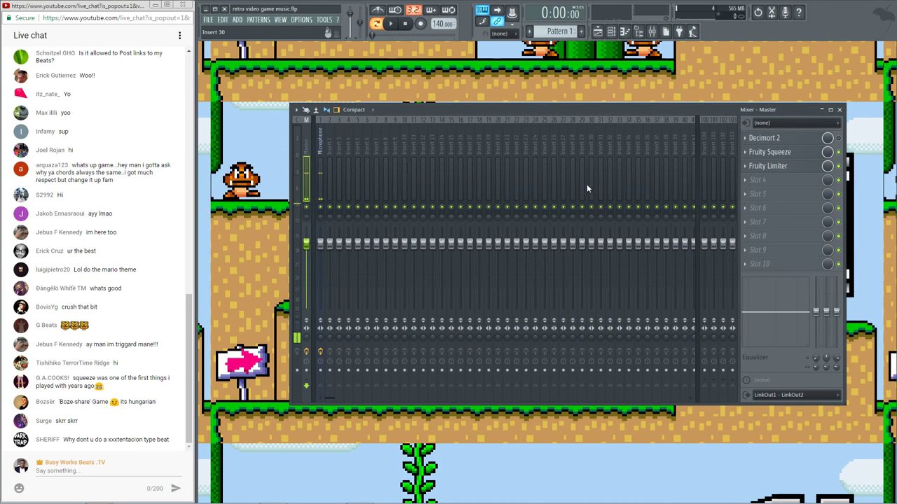
Remove Fruity Squeeze from the Master track's second effect slot
right_click(750, 154)
mouse_move(757, 164)
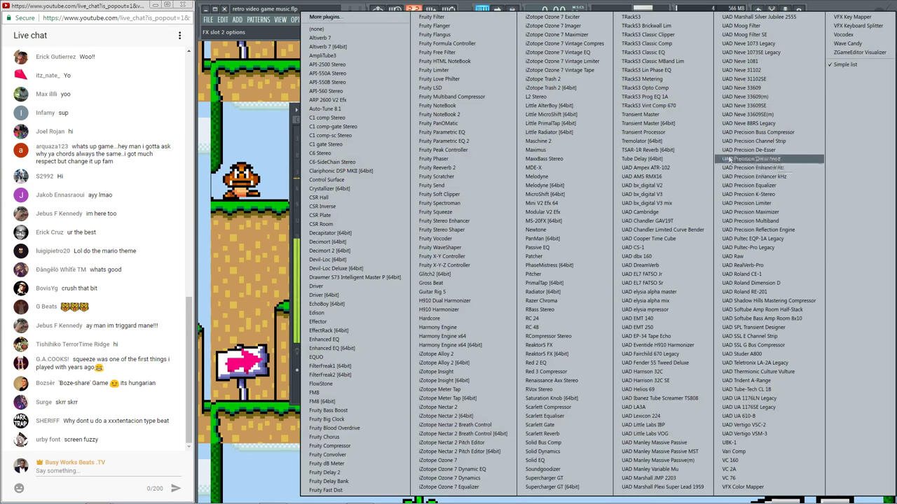
left_click(343, 33)
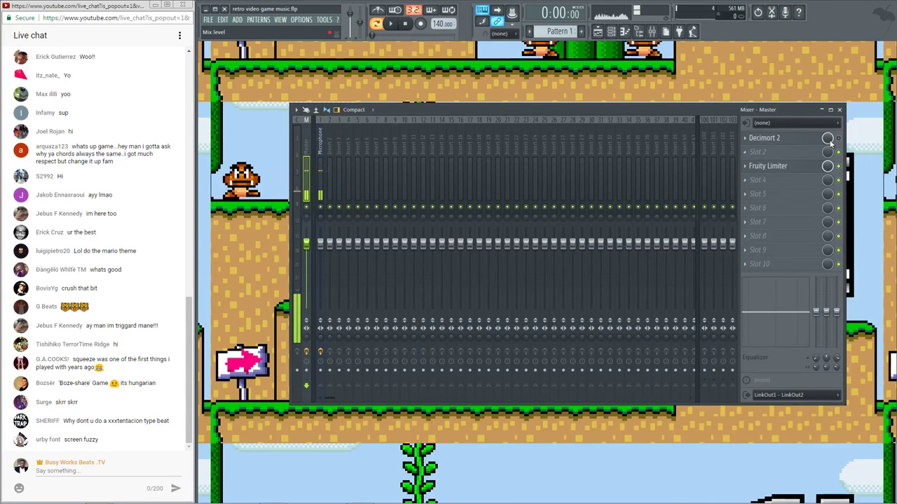
Try a resampler frequency of about 9868 Hz in Decimort 2 and remove the plugin from the Master track
left_click(764, 138)
left_click_drag(390, 216, 383, 261)
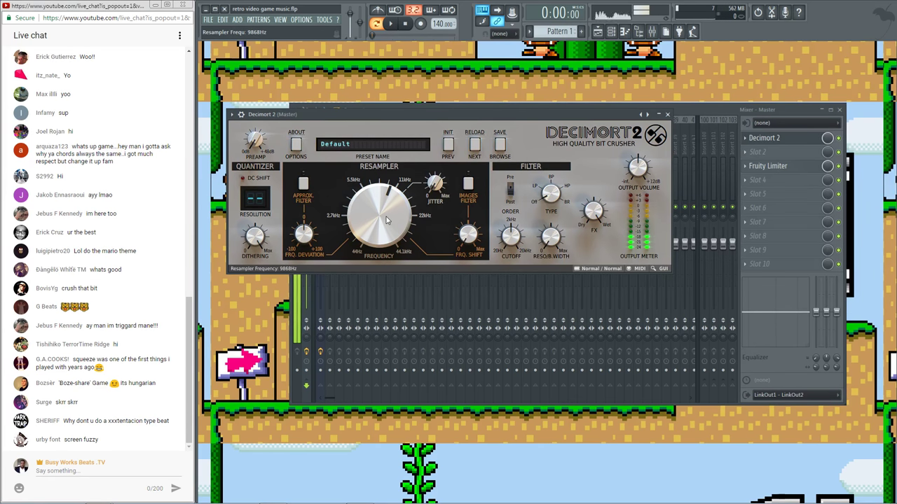
left_click(747, 140)
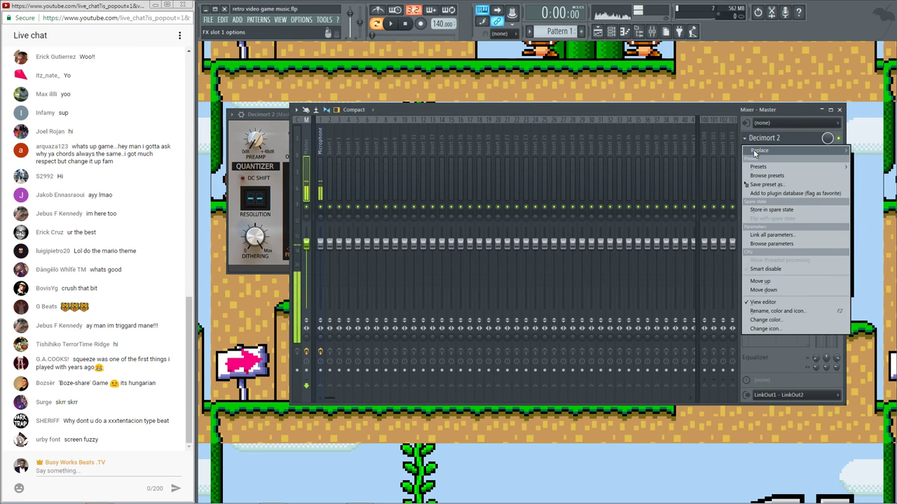
mouse_move(764, 150)
left_click(316, 28)
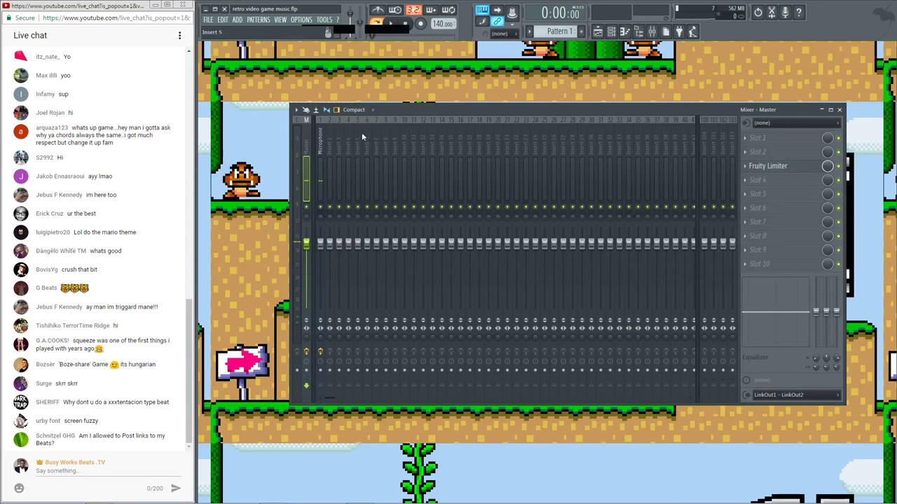
Select mixer tracks Insert 3 through Insert 34 and route them to Insert 2 only
left_click(332, 144)
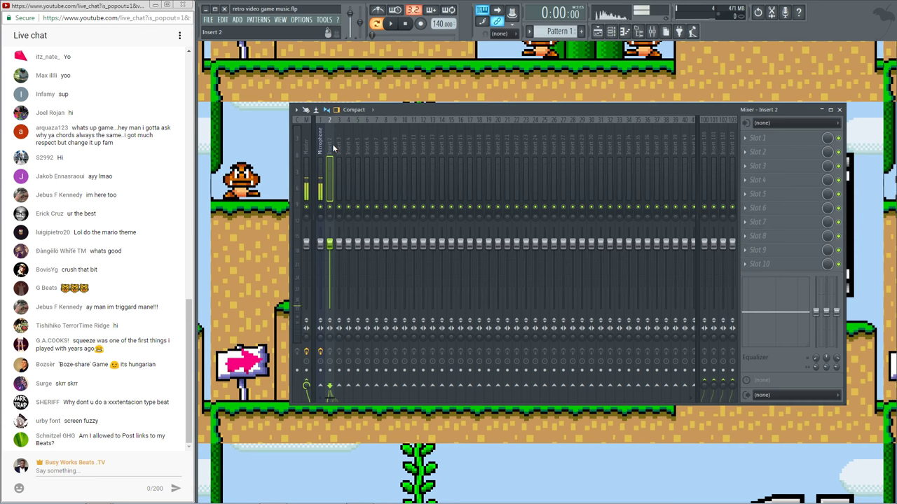
left_click(340, 147)
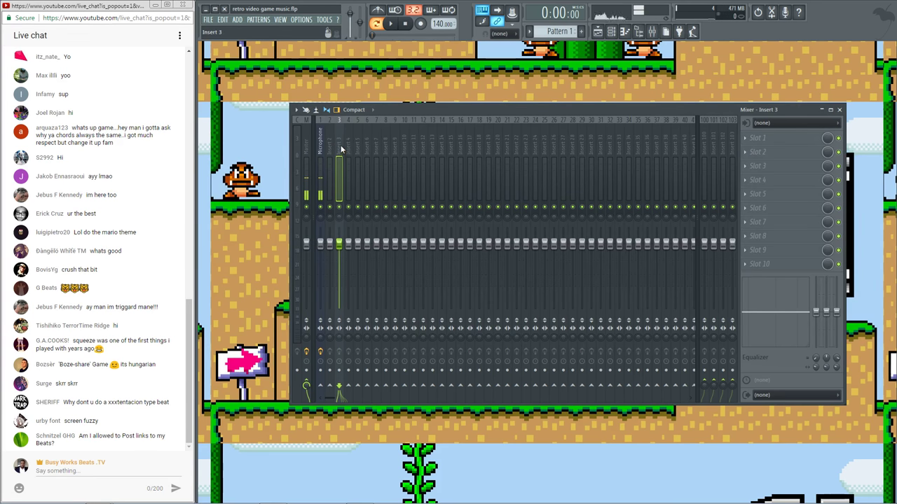
left_click_drag(340, 143, 629, 150)
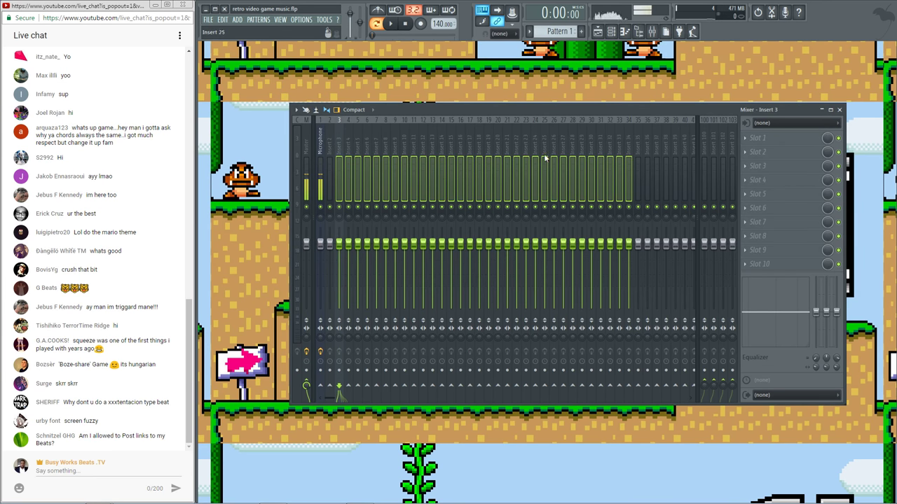
right_click(329, 386)
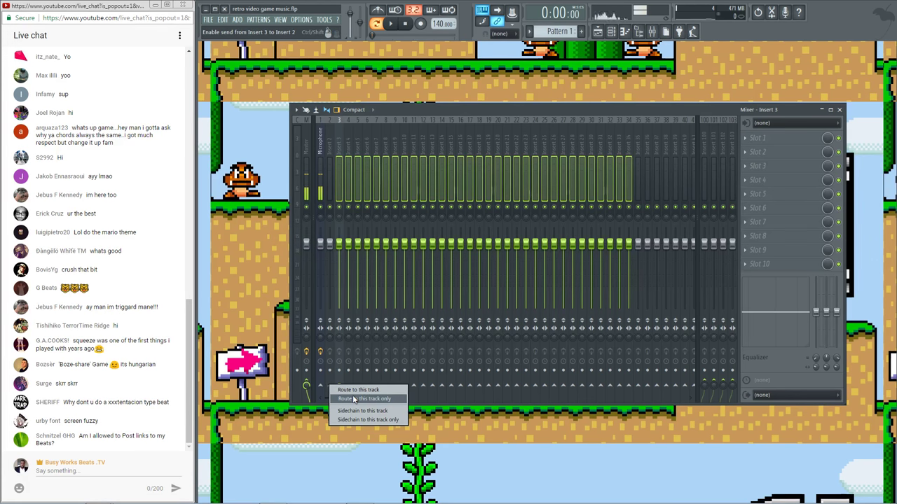
left_click(355, 397)
Load Decimort 2 in Insert 2's first effect slot with a resampler frequency of 11025 Hz and quantizer resolution None
left_click(333, 147)
left_click(757, 137)
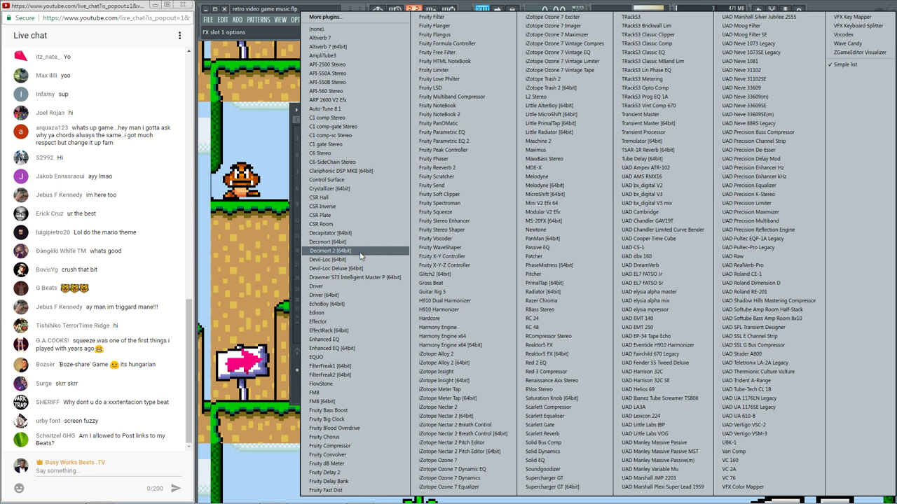
left_click(336, 251)
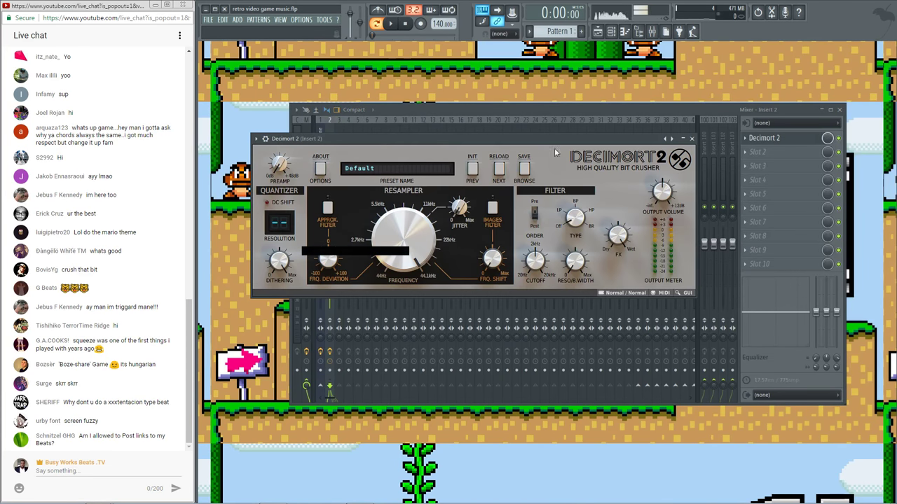
left_click_drag(414, 237, 402, 282)
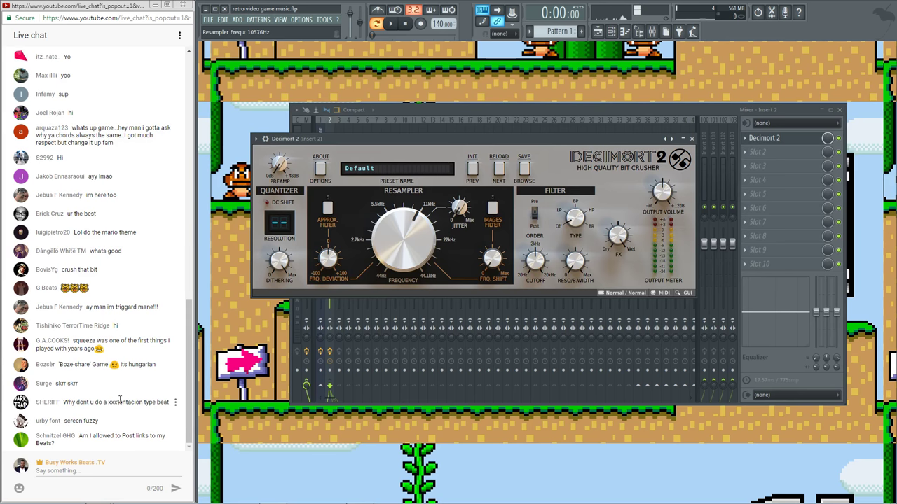
left_click(100, 470)
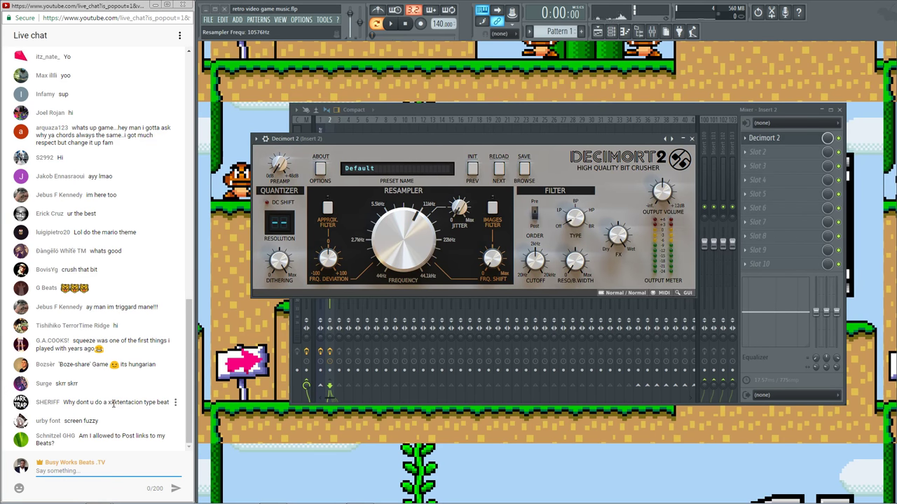
left_click_drag(436, 139, 485, 137)
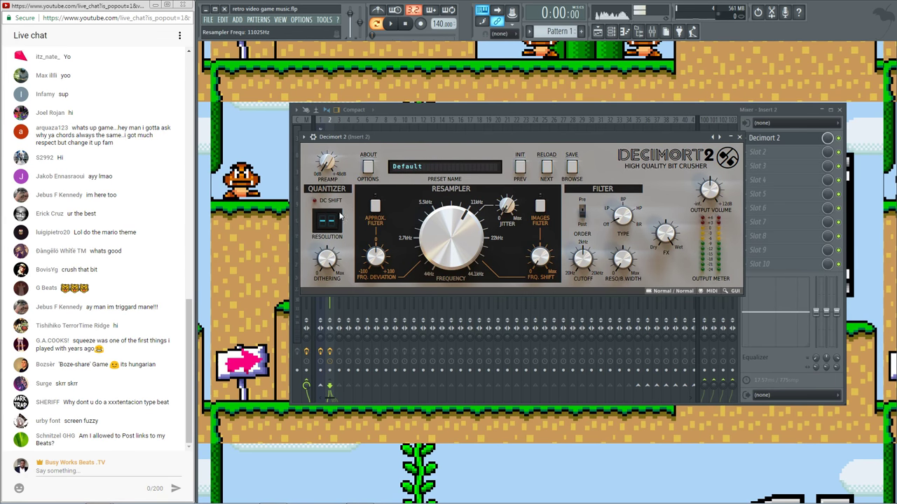
left_click_drag(341, 218, 359, 219)
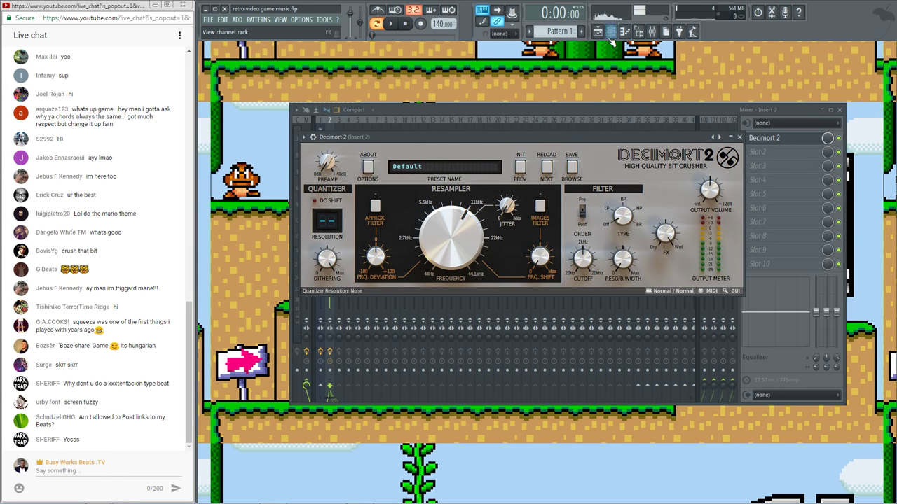
Open the channel rack and add a 3x Osc instrument channel
left_click(610, 35)
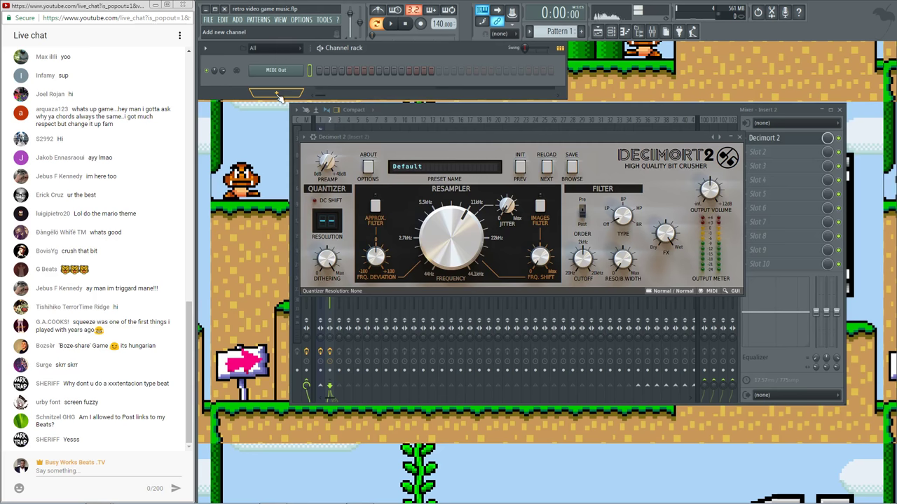
left_click(277, 94)
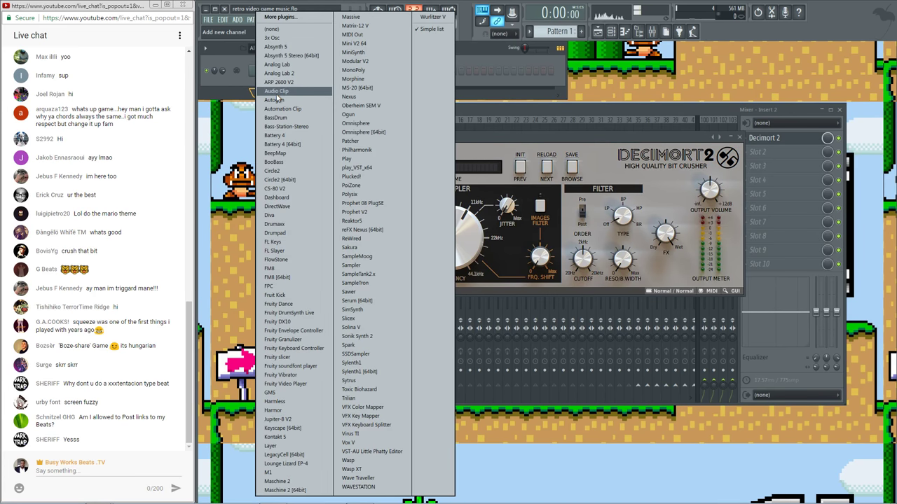
left_click(294, 38)
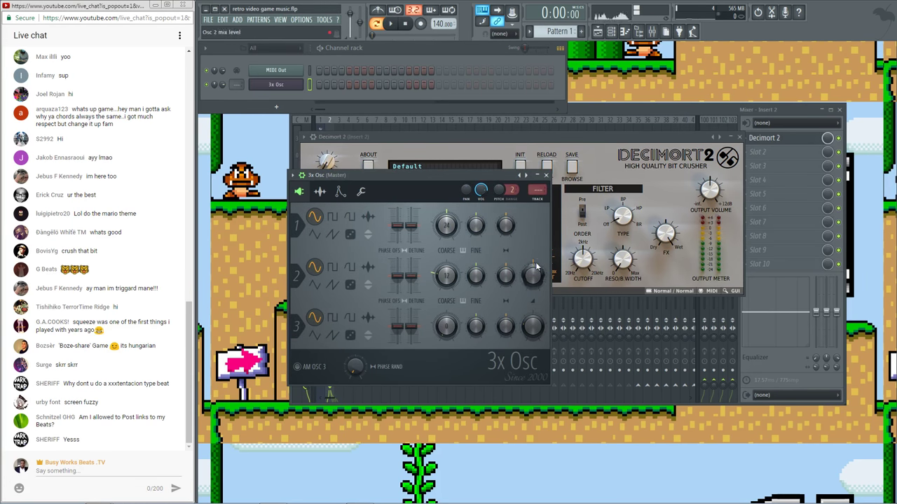
Turn down oscillator 2's mix level in 3x Osc and set oscillator 1 to a sawtooth wave
left_click_drag(537, 267, 537, 365)
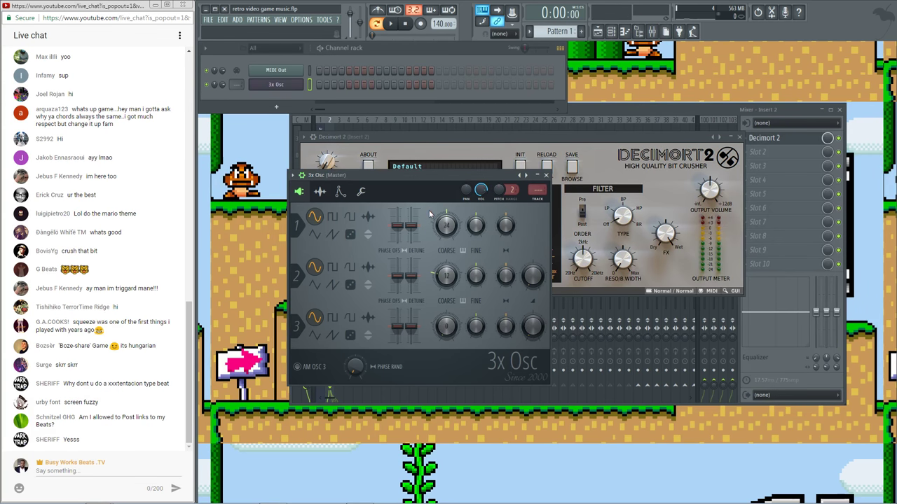
left_click(334, 236)
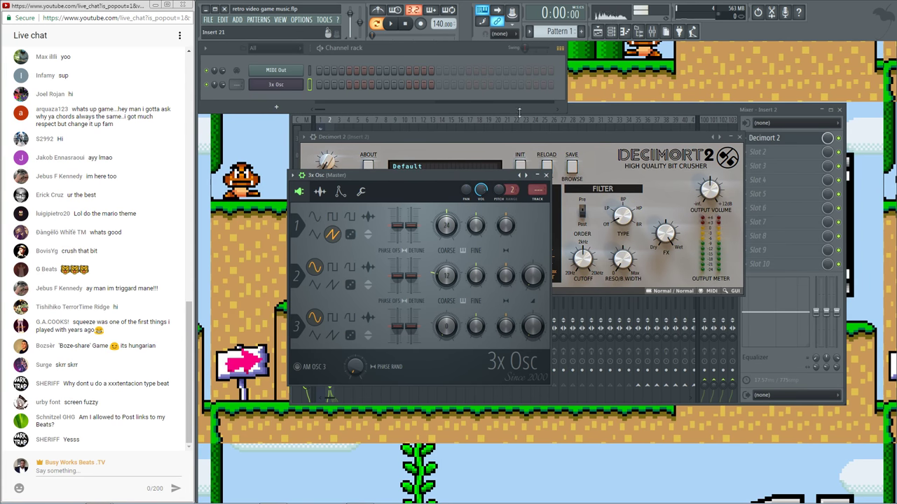
Assign the 3x Osc channel to mixer track 3 and lower the Insert 3 fader
left_click(582, 109)
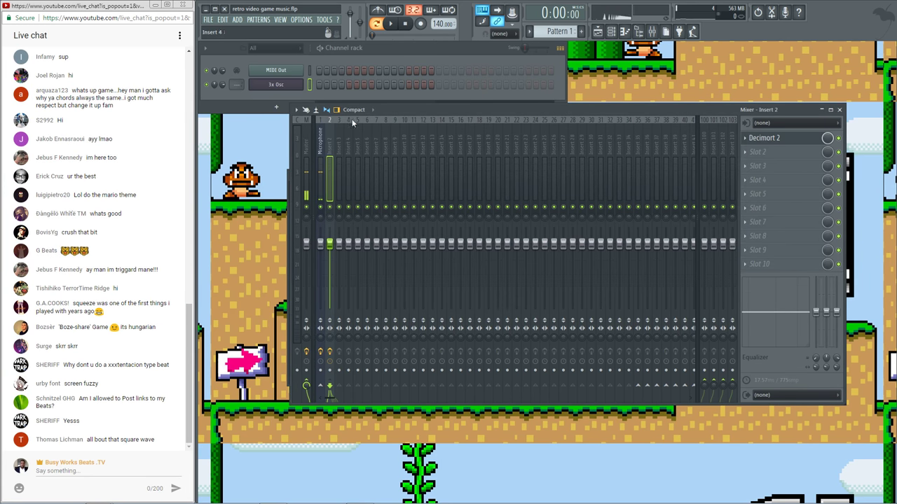
left_click_drag(237, 85, 237, 75)
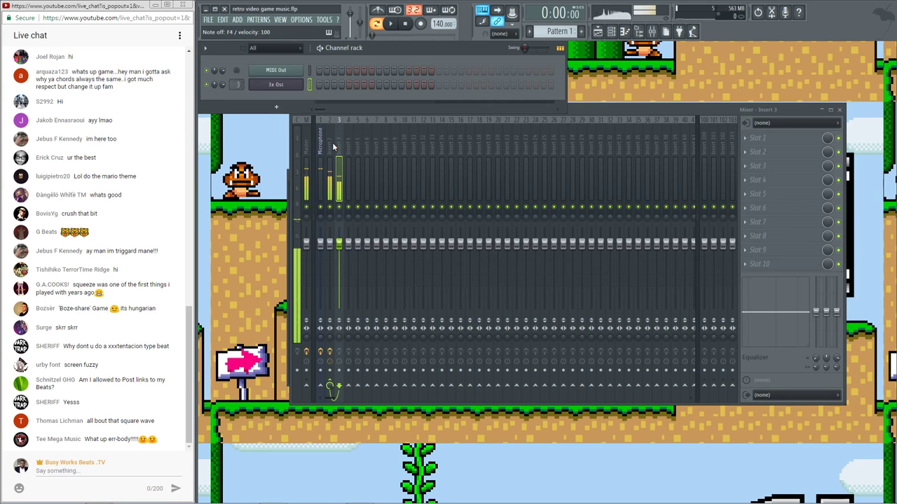
left_click_drag(339, 244, 343, 264)
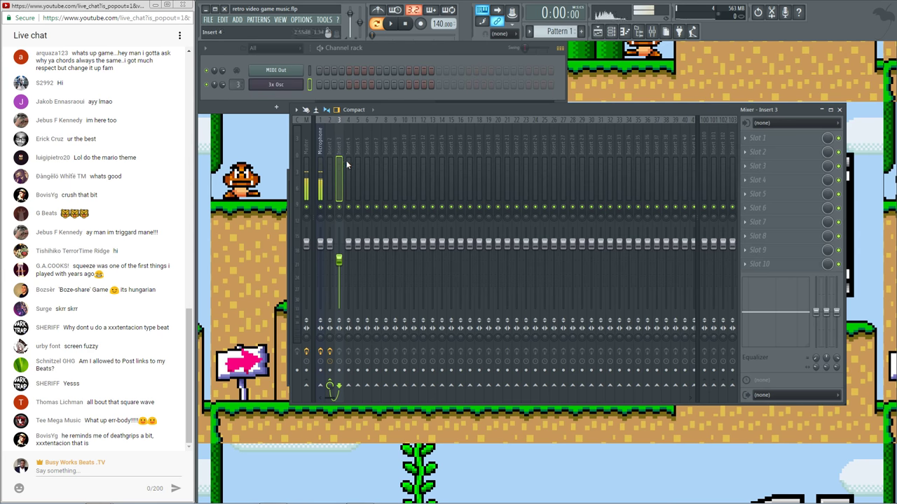
Tap in a project tempo with the tempo tapper, close it and settle on 145 BPM
right_click(433, 29)
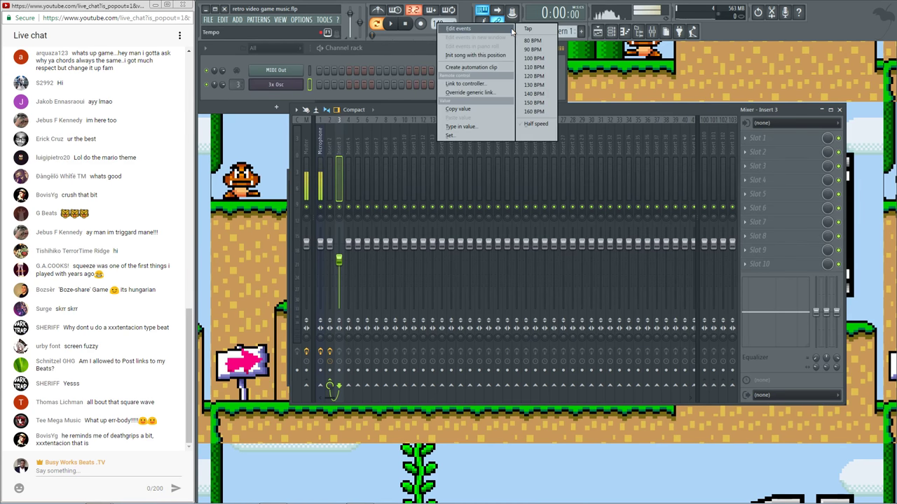
left_click(462, 82)
left_click(462, 229)
left_click(462, 230)
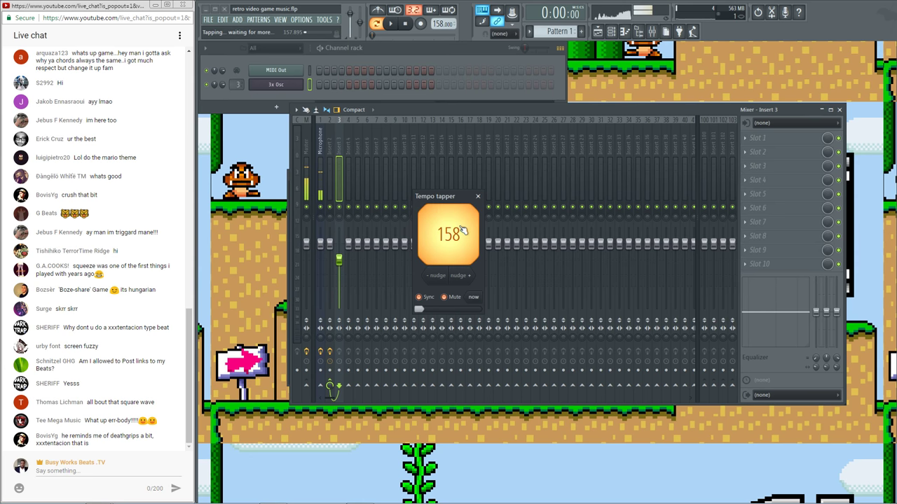
left_click(463, 230)
left_click(462, 230)
left_click(462, 230)
left_click(463, 232)
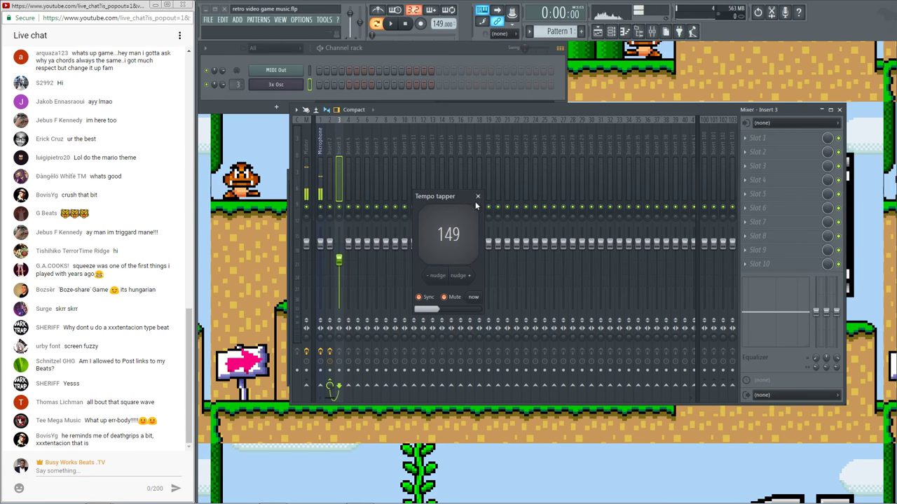
left_click(478, 196)
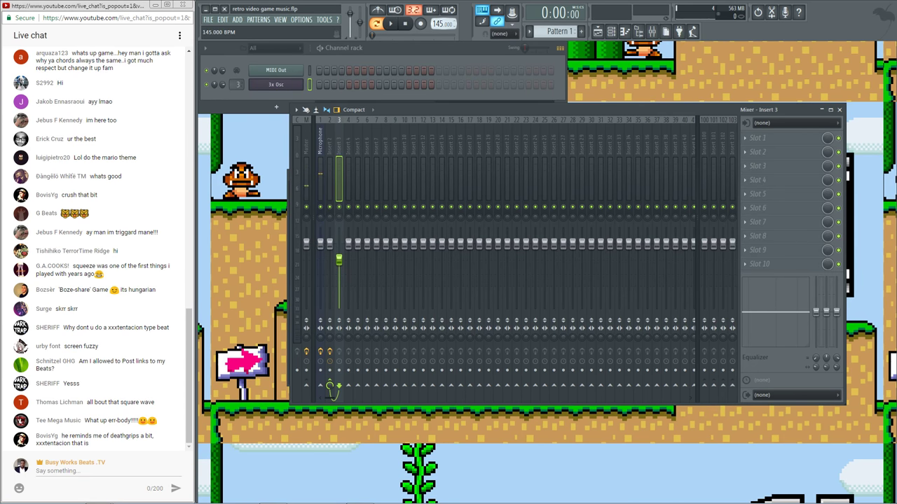
Open the 3x Osc channel's piano roll and place a short G4 note at the start of bar 1
right_click(303, 82)
left_click(319, 86)
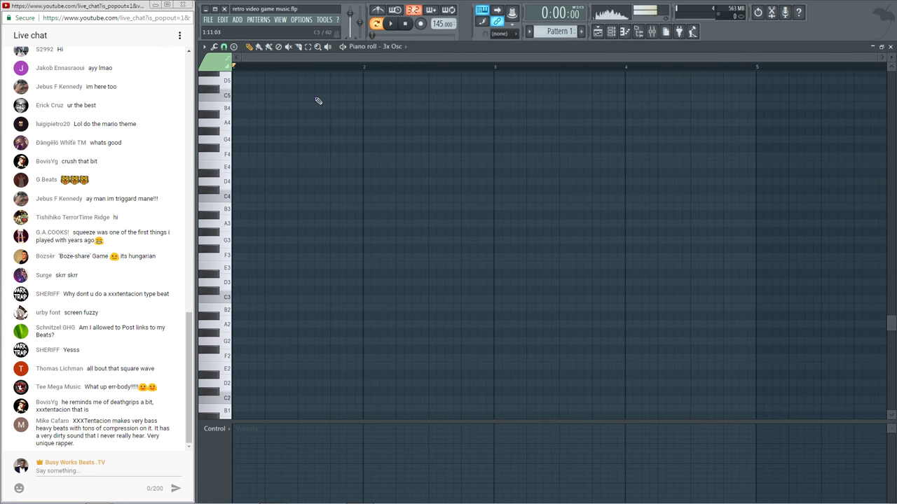
left_click(230, 223)
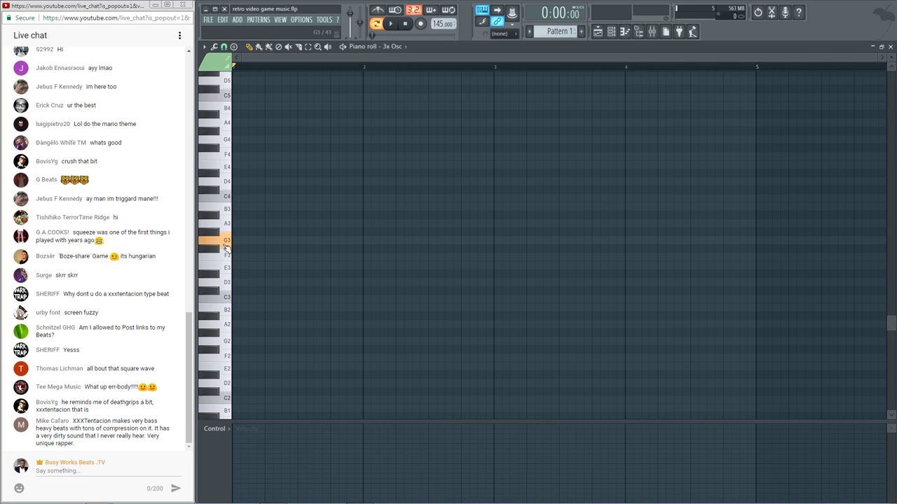
scroll(228, 217, "up", 3)
left_click(238, 190)
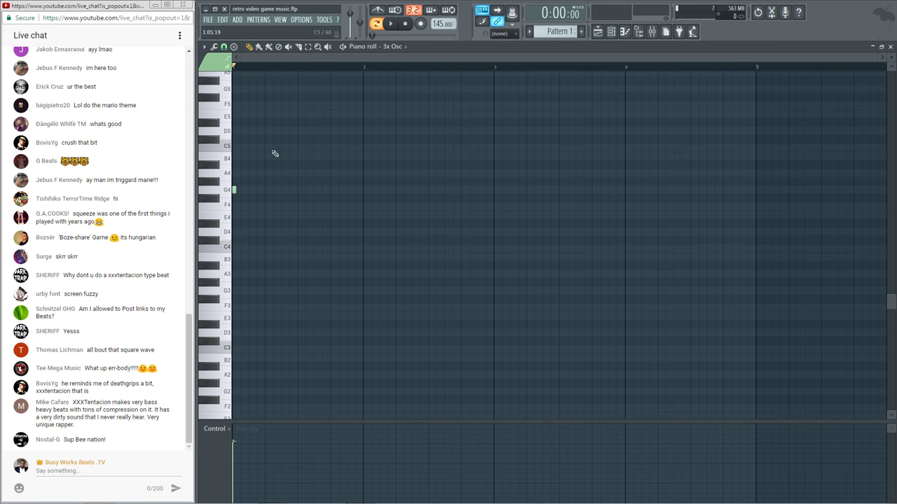
Add one-step notes G5 at step 3 and F5 at step 7 of bar 1, and preview the pattern
scroll(249, 196, "up", 2)
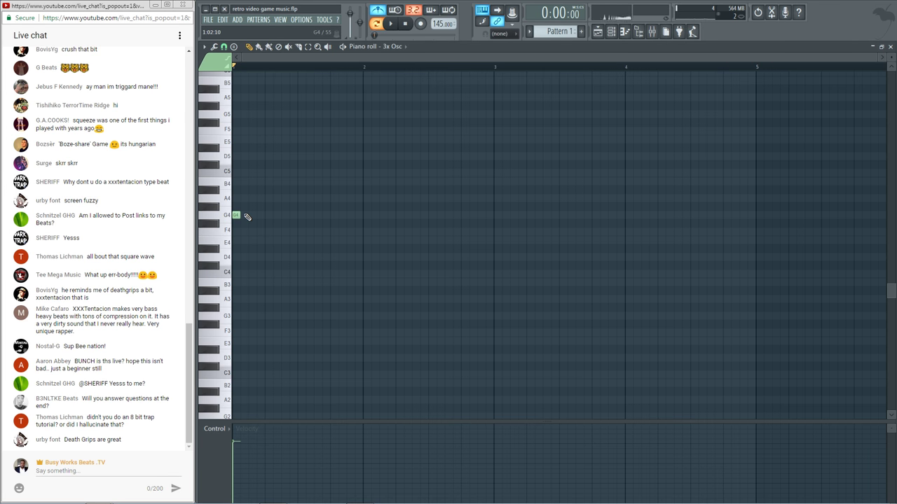
left_click(250, 163)
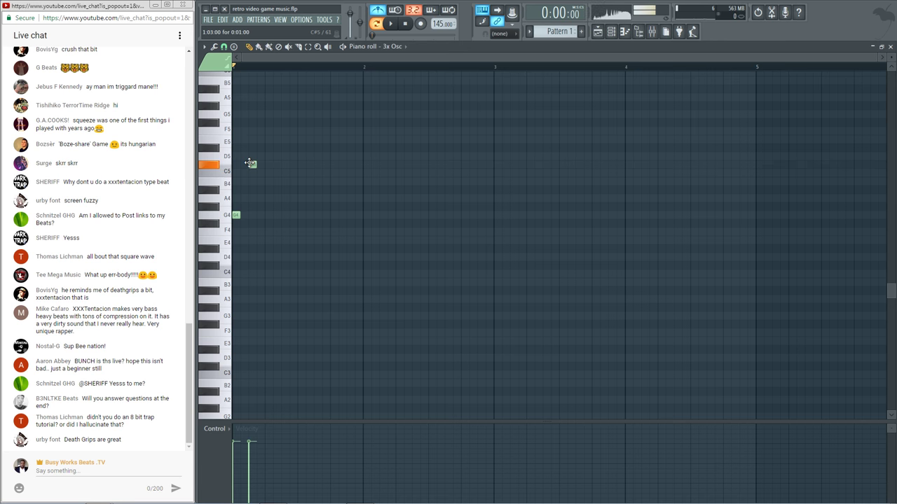
left_click(252, 114)
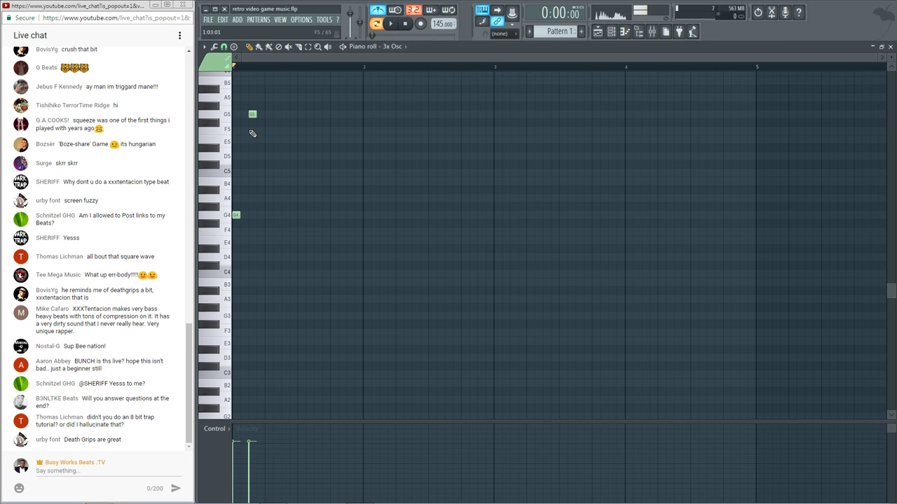
left_click(285, 133)
key("space")
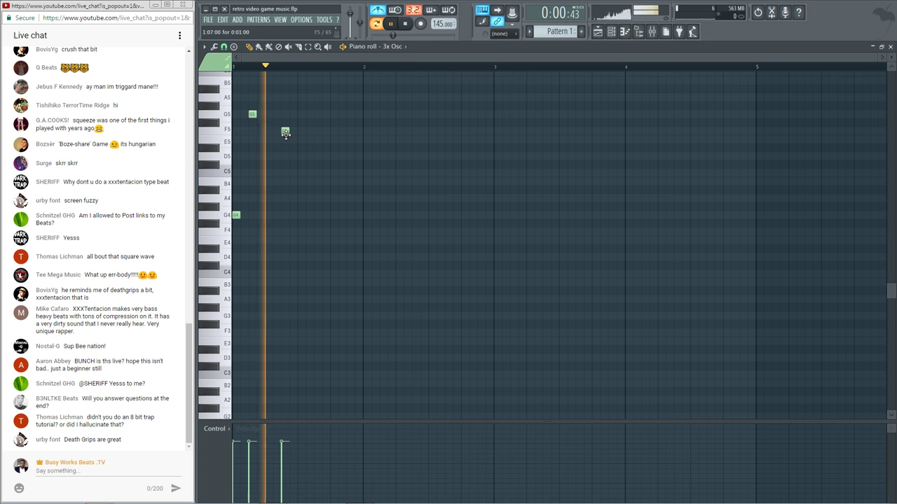
key("space")
Set Decimort 2 on Insert 2 to a resampler frequency of 4478 Hz and a quantizer resolution of 8, and preview the pattern
left_click(652, 31)
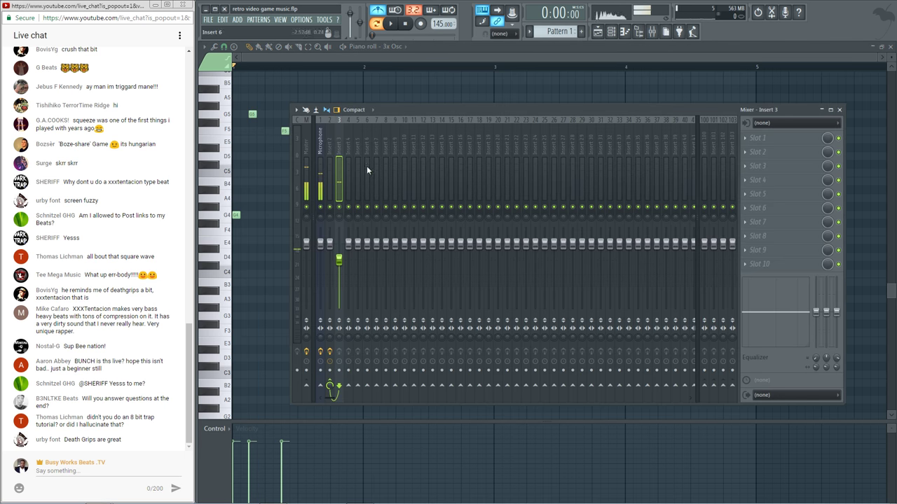
left_click(330, 172)
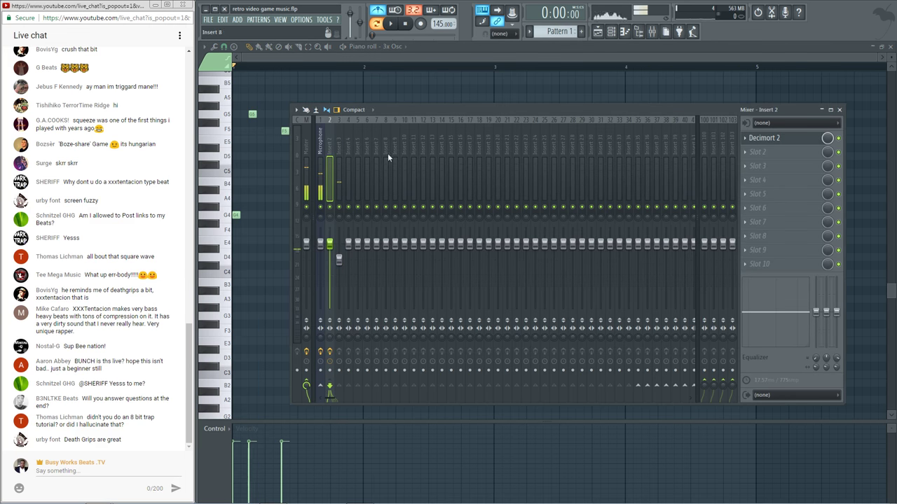
left_click(768, 138)
key("space")
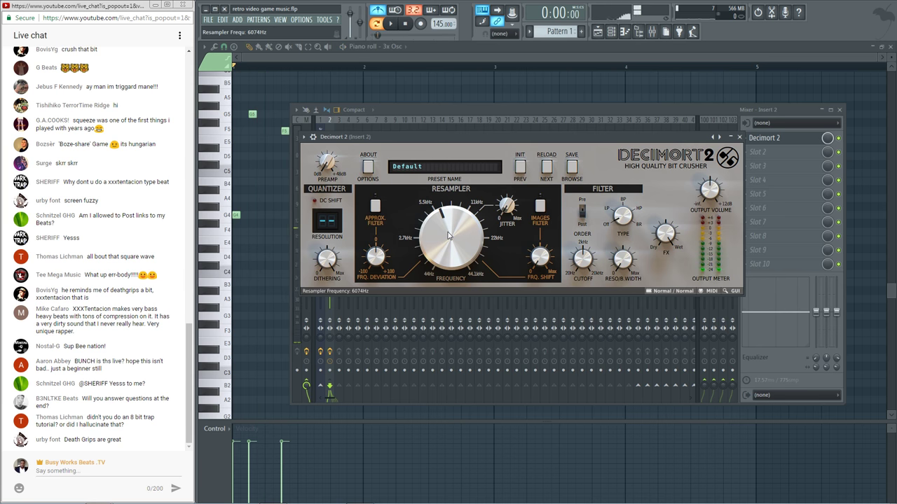
left_click_drag(449, 235, 449, 245)
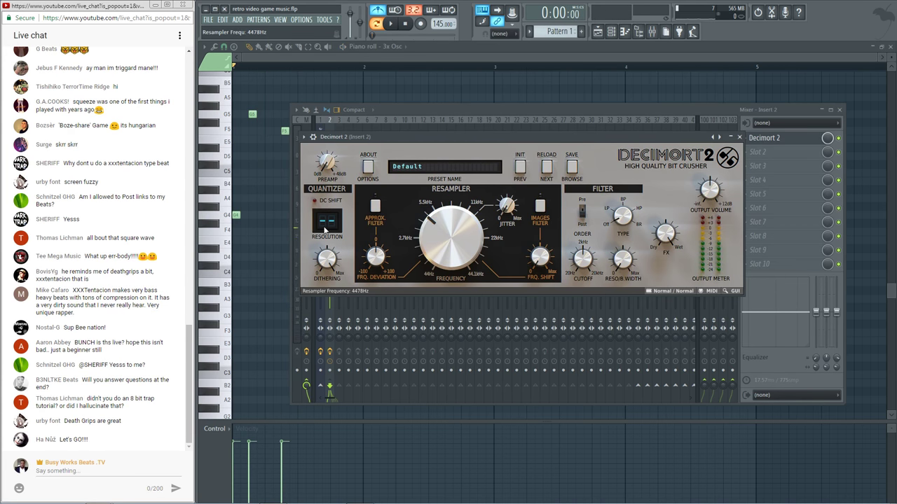
left_click_drag(325, 230, 346, 289)
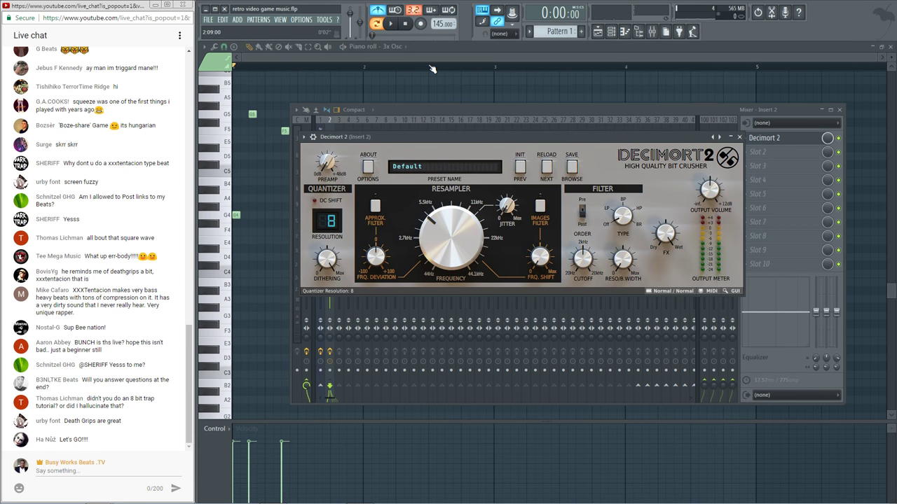
right_click(428, 82)
key("space")
key("space")
Reopen Decimort 2 on Insert 2 and raise the resampler frequency to 18414 Hz while previewing the pattern
left_click(652, 31)
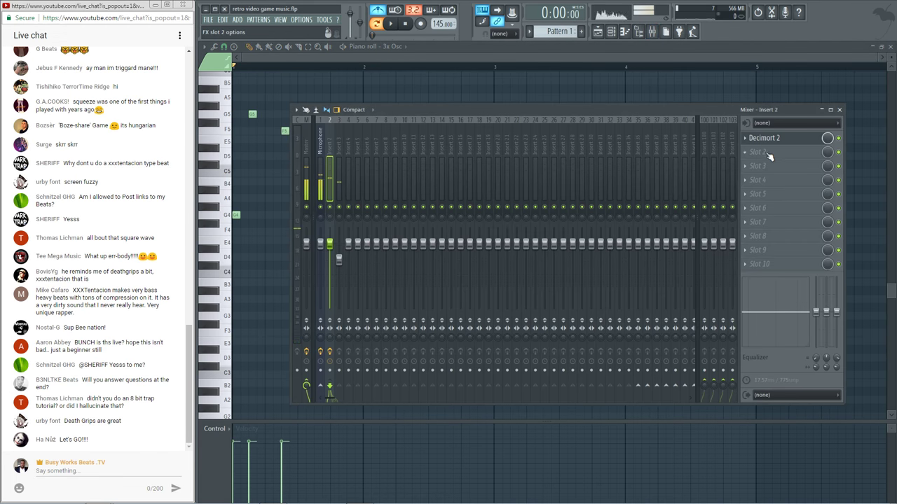
left_click(763, 138)
key("space")
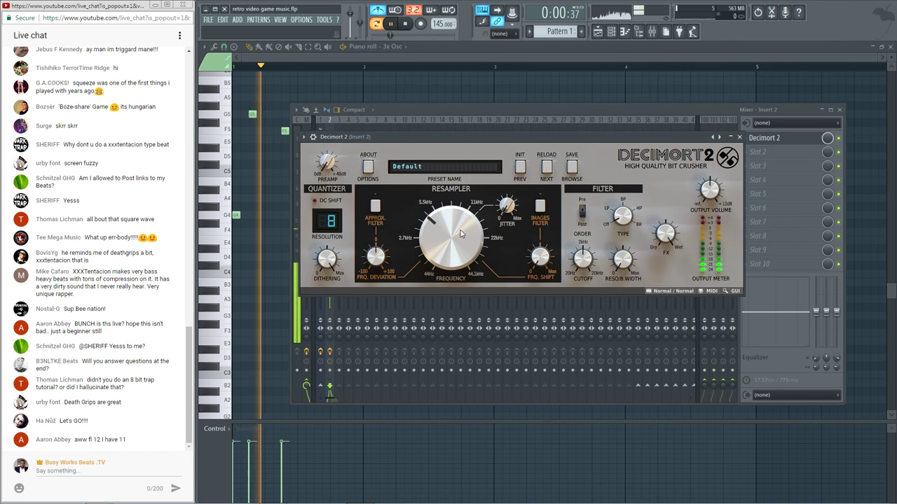
left_click_drag(461, 234, 468, 189)
key("space")
key("space")
key("space")
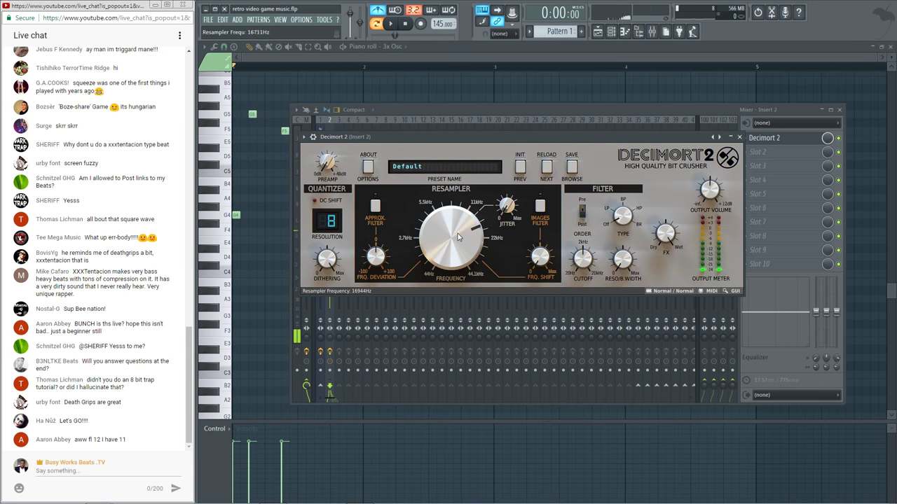
key("space")
left_click_drag(458, 237, 550, 192)
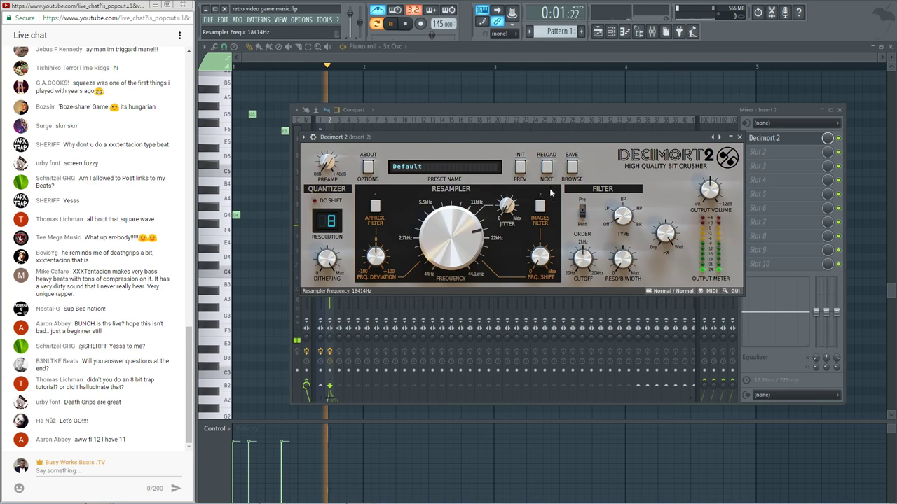
Return to the piano roll and copy the three notes G4, G5 and F5 into the second half of bar 1
left_click(855, 188)
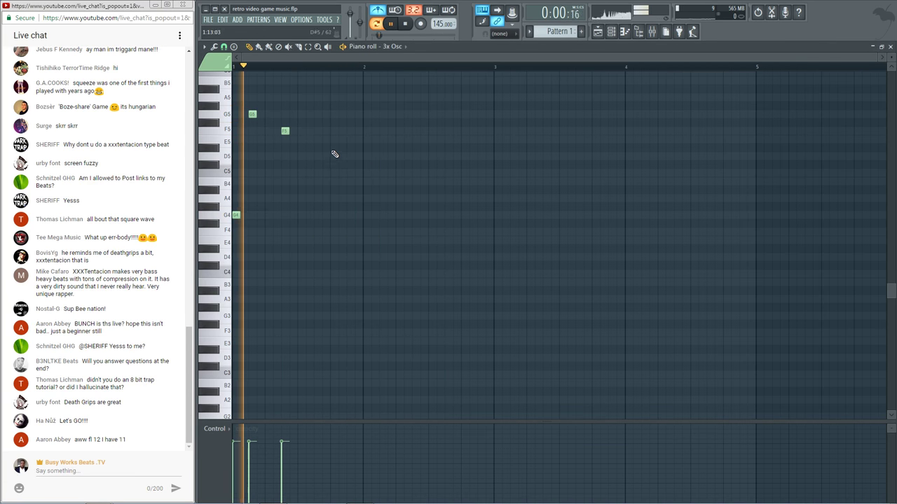
key("space")
left_click_drag(356, 270, 231, 102)
left_click_drag(236, 214, 302, 214)
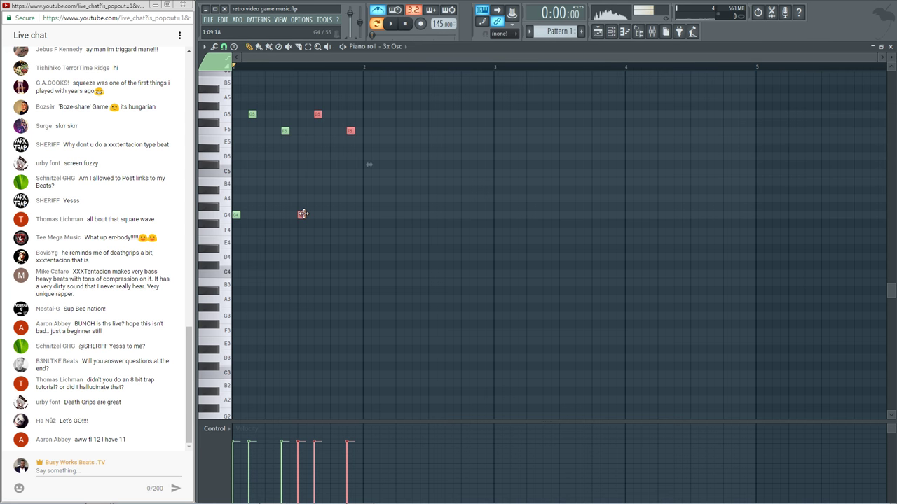
key("space")
left_click_drag(404, 253, 239, 102)
key("space")
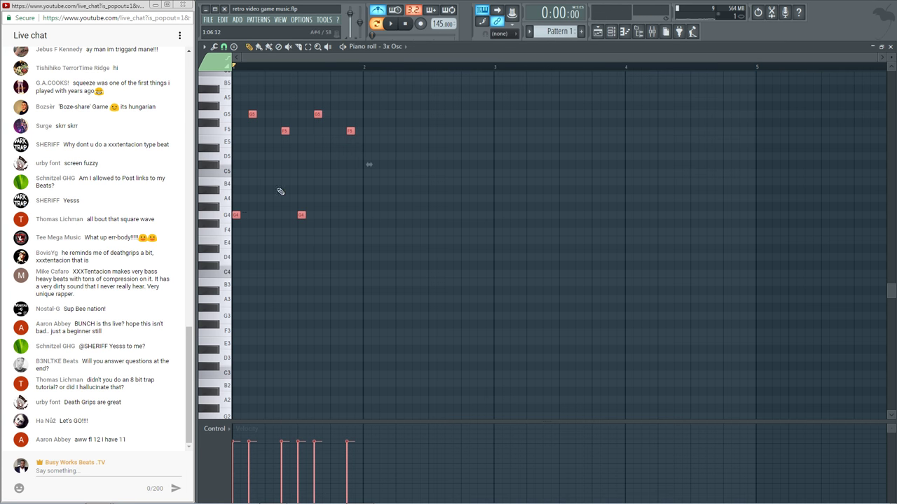
left_click(303, 188)
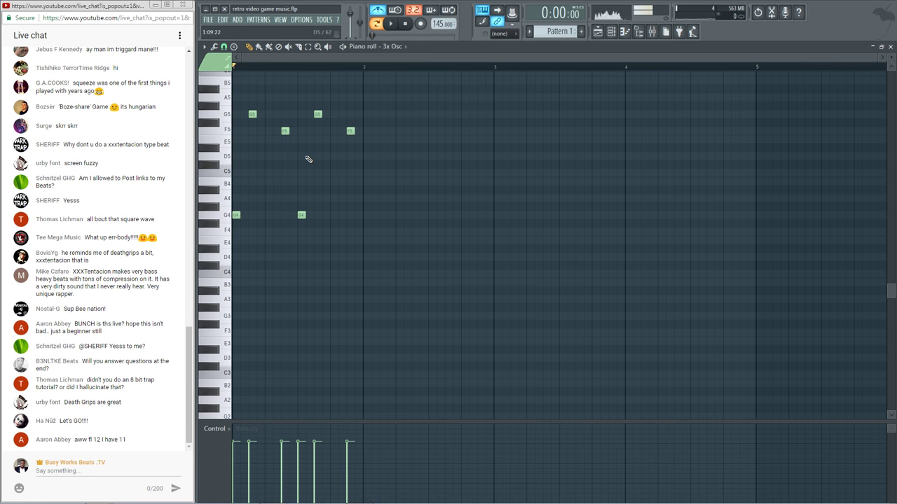
Replace the copied G5 and F5 notes in the second half of bar 1 with D5 and C5
key("space")
key("space")
left_click(316, 174)
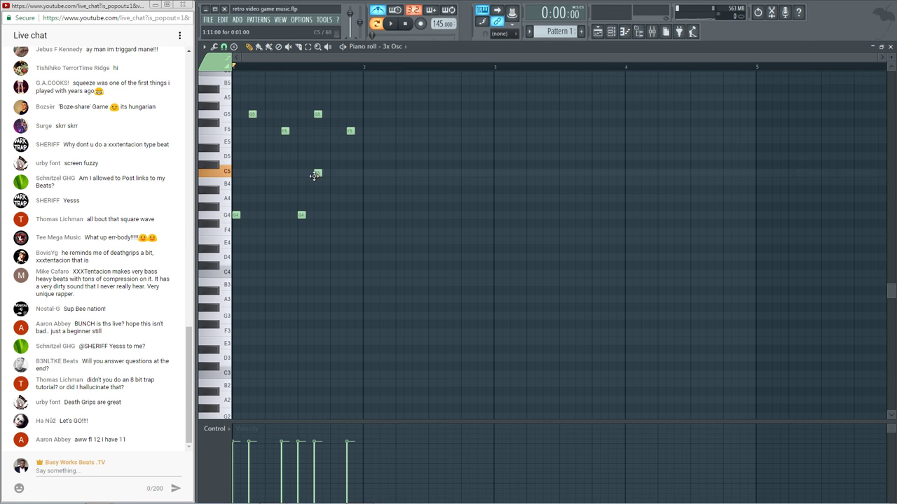
left_click_drag(314, 176, 349, 172)
Duplicate bar 1's six-note phrase, align the copy to the start of bar 2 and save the project
left_click_drag(408, 244, 236, 119)
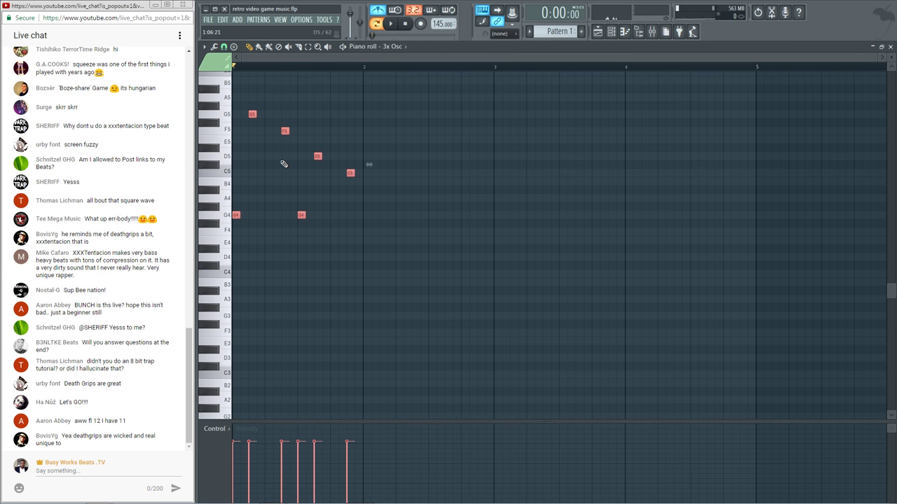
key("ctrl+b")
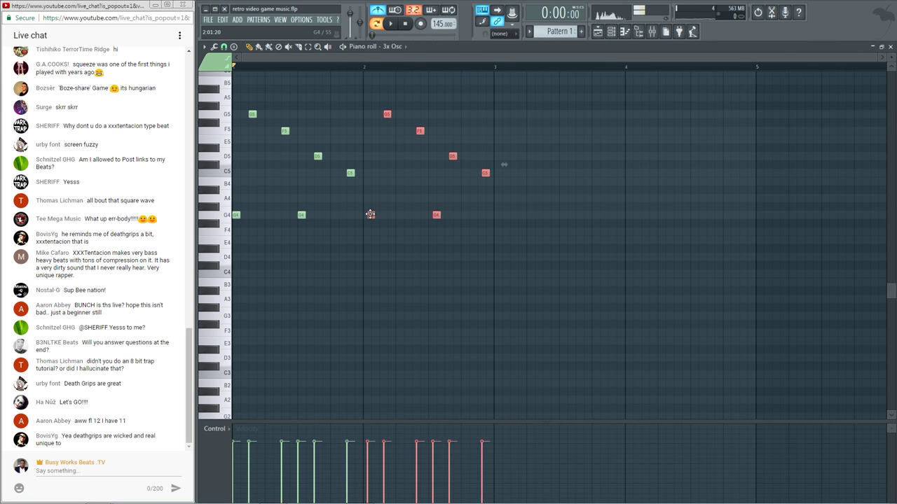
key("ctrl+d")
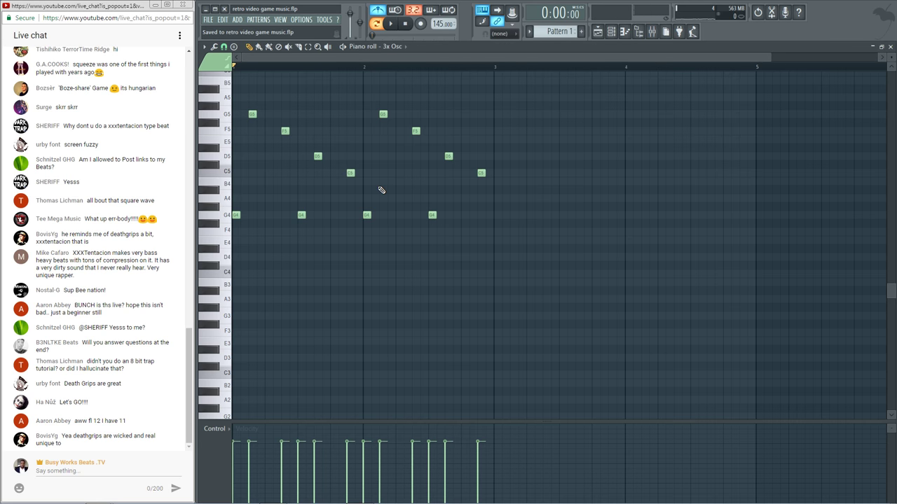
Preview the two-bar melody and lower the Insert 3 volume slightly in the mixer
key("space")
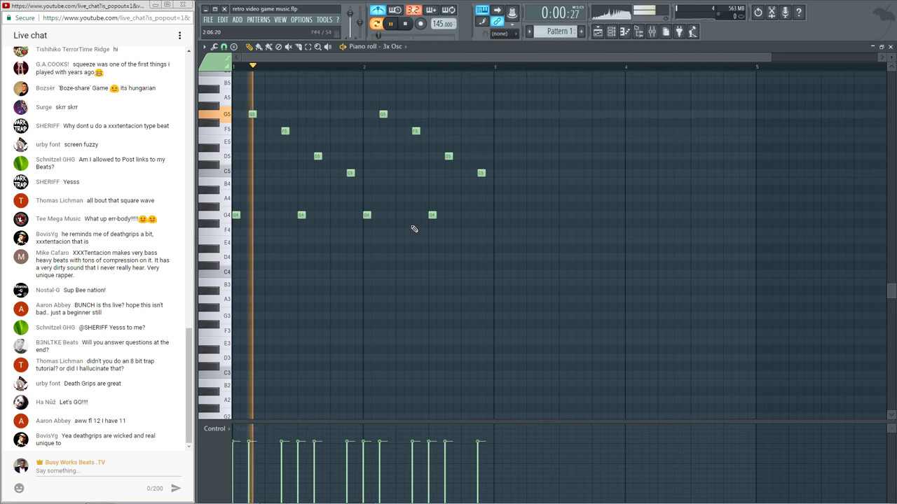
left_click(652, 33)
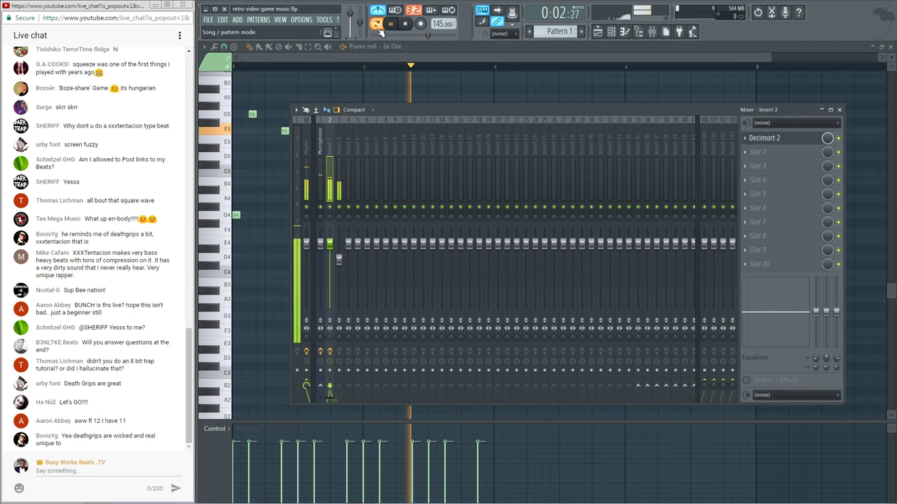
key("space")
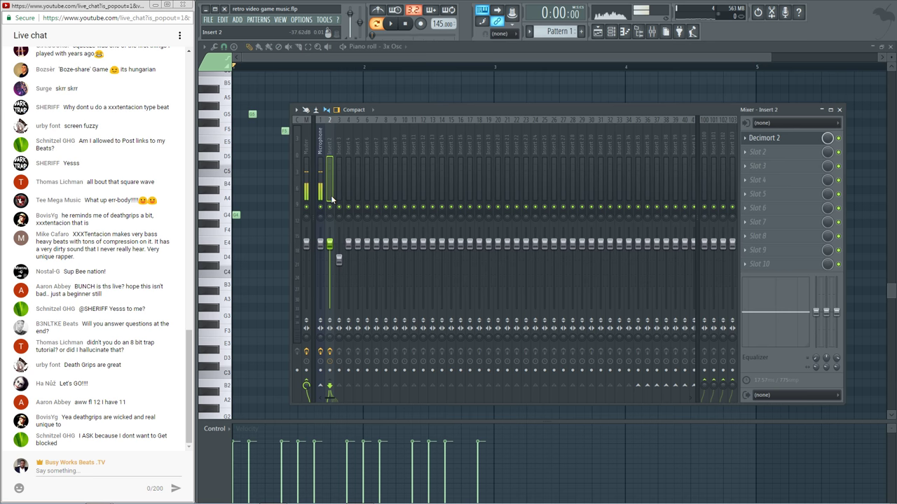
left_click_drag(339, 259, 339, 266)
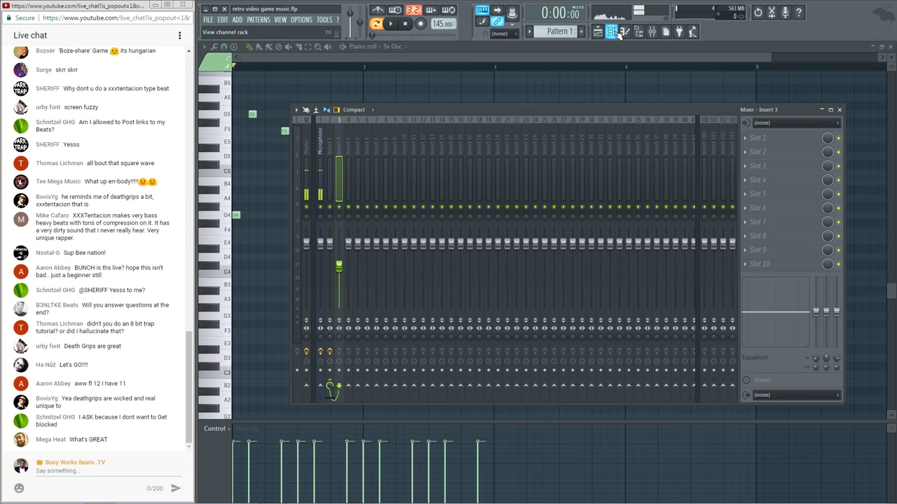
Replace Decimort 2 on Insert 2 with Fruity Squeeze
key("space")
left_click(331, 152)
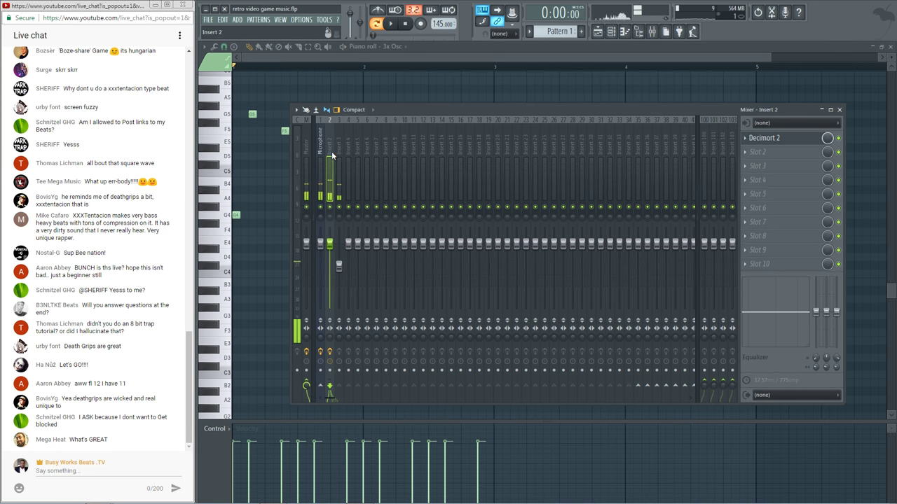
left_click(745, 138)
mouse_move(756, 153)
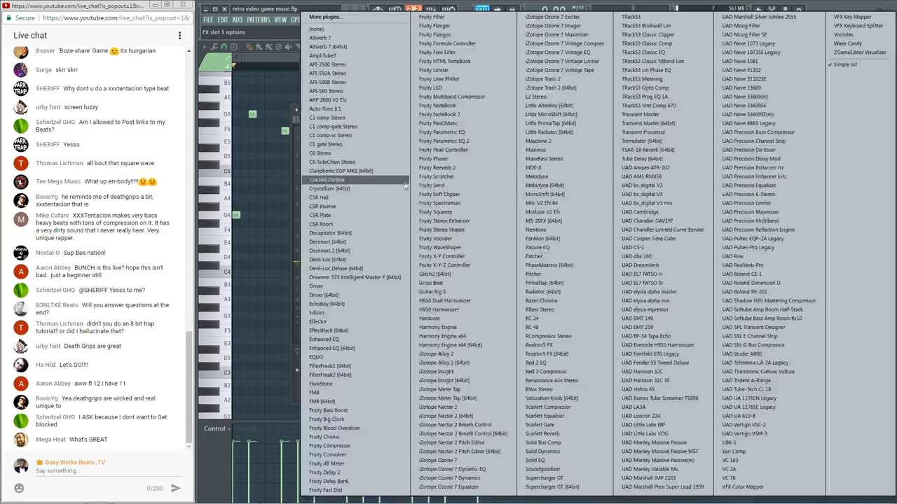
left_click(467, 213)
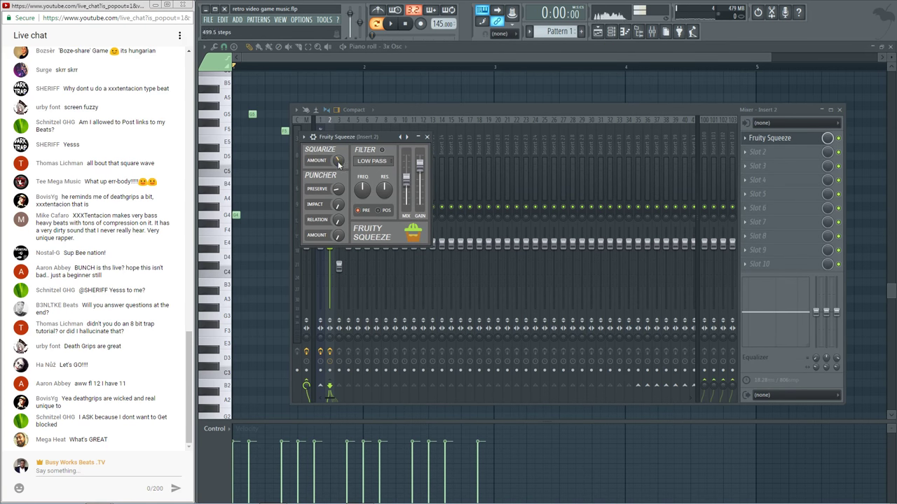
Adjust Fruity Squeeze's Squarize amount and Puncher impact while previewing the pattern
key("space")
mouse_move(339, 161)
left_mouse_down()
mouse_move(339, 133)
mouse_move(339, 163)
left_mouse_up()
mouse_move(338, 205)
left_mouse_down()
mouse_move(338, 182)
mouse_move(339, 197)
left_mouse_up()
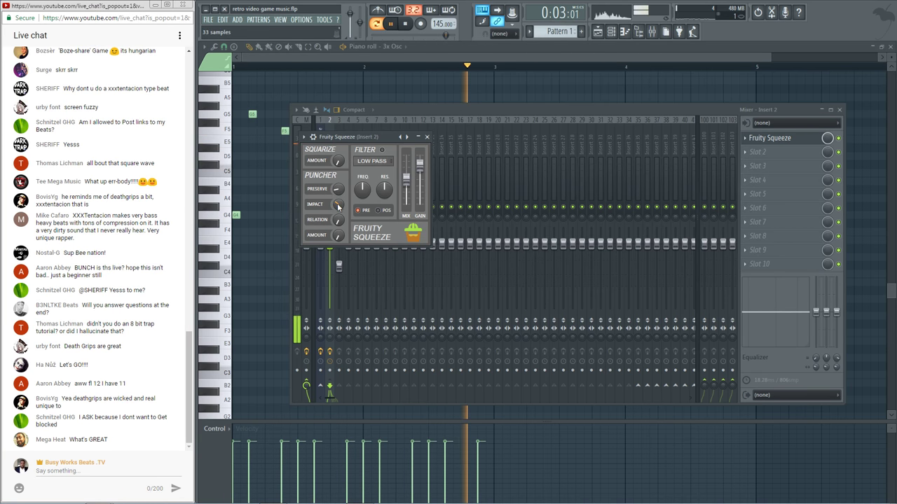
key("space")
Replace Fruity Squeeze on Insert 2 with Decimort 2
left_click(748, 140)
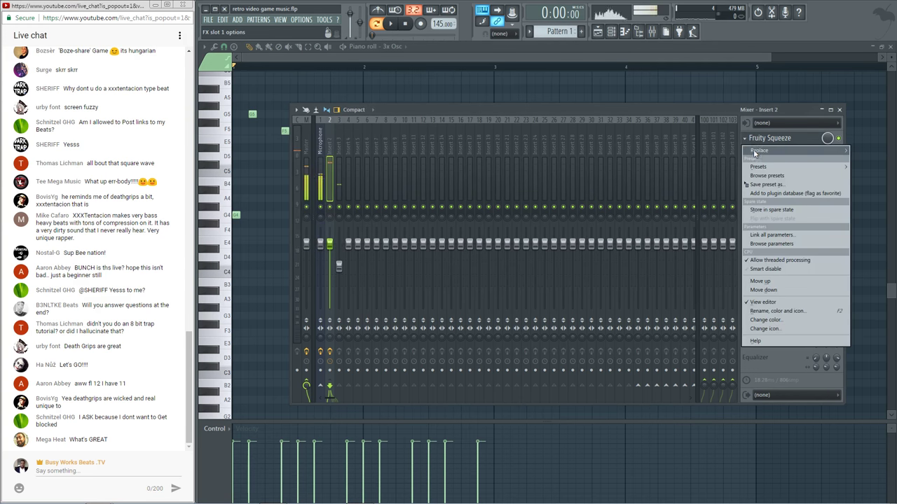
mouse_move(767, 163)
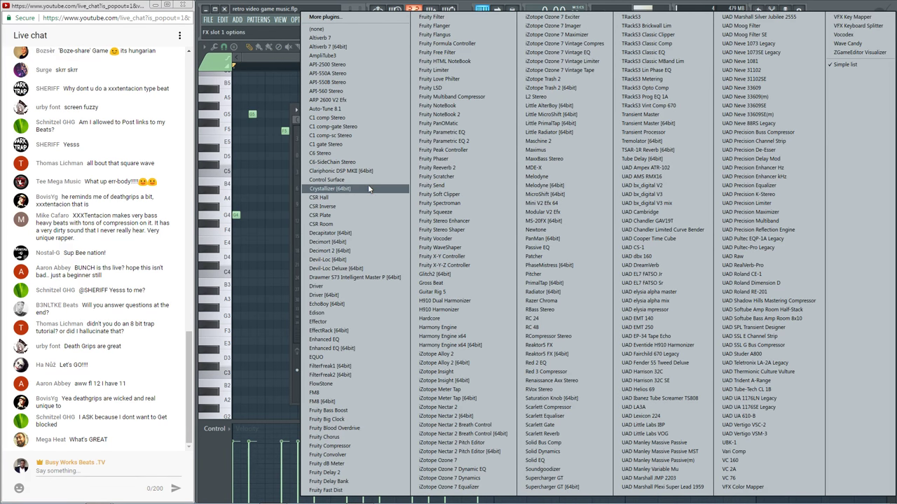
left_click(357, 247)
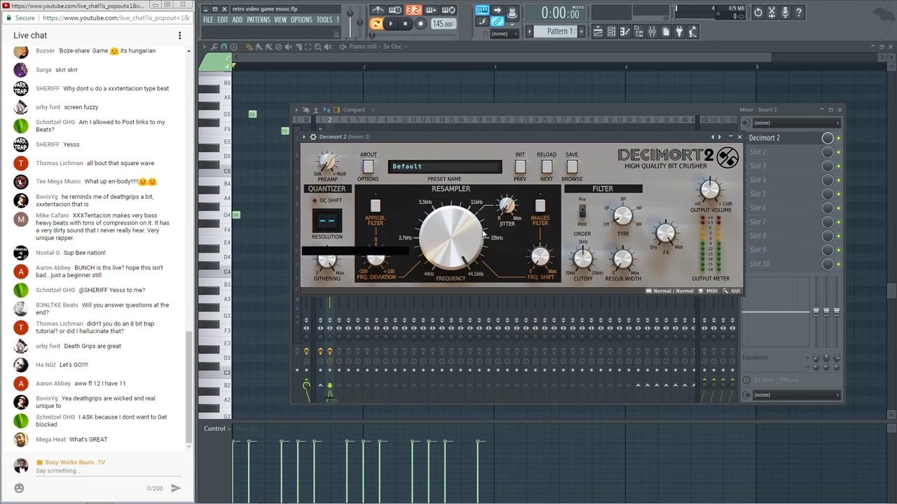
Set Decimort 2's quantizer resolution to 8 and resampler frequency to 18931 Hz during playback, and return to the piano roll
key("space")
left_click_drag(327, 222, 334, 289)
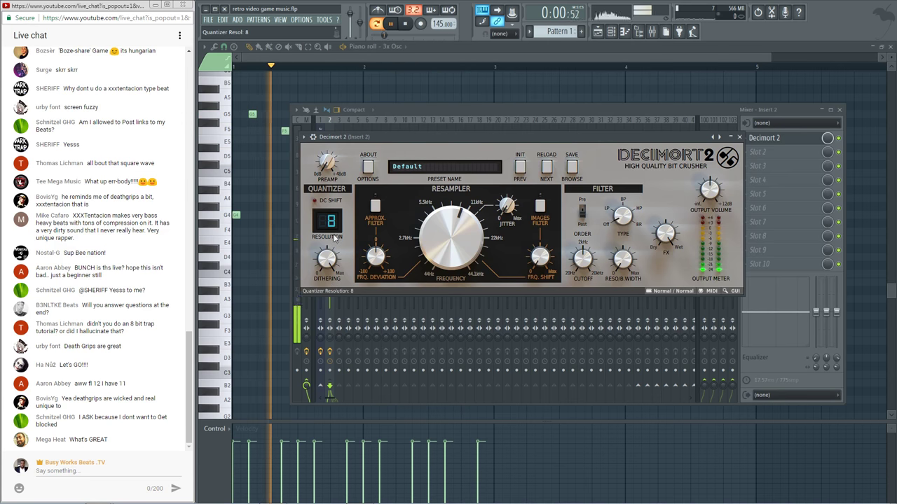
left_click_drag(471, 237, 443, 220)
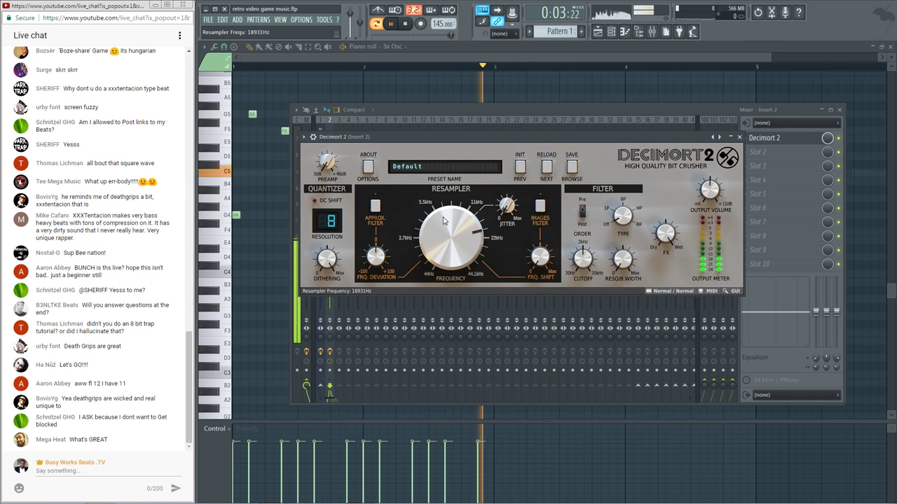
left_click(739, 137)
left_click(515, 47)
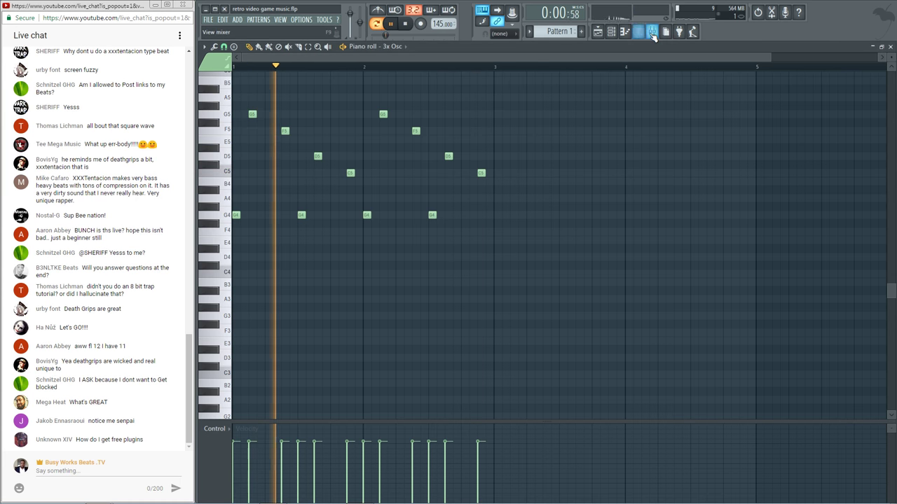
Lower the Insert 3 volume to about 55% (-11.3 dB) in the mixer and preview the pattern
left_click(651, 32)
key("space")
left_click_drag(339, 266, 340, 278)
key("space")
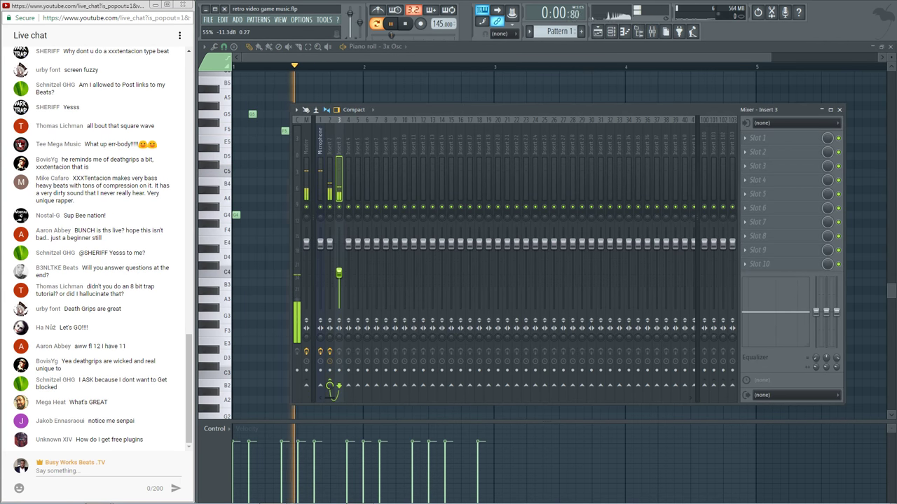
key("space")
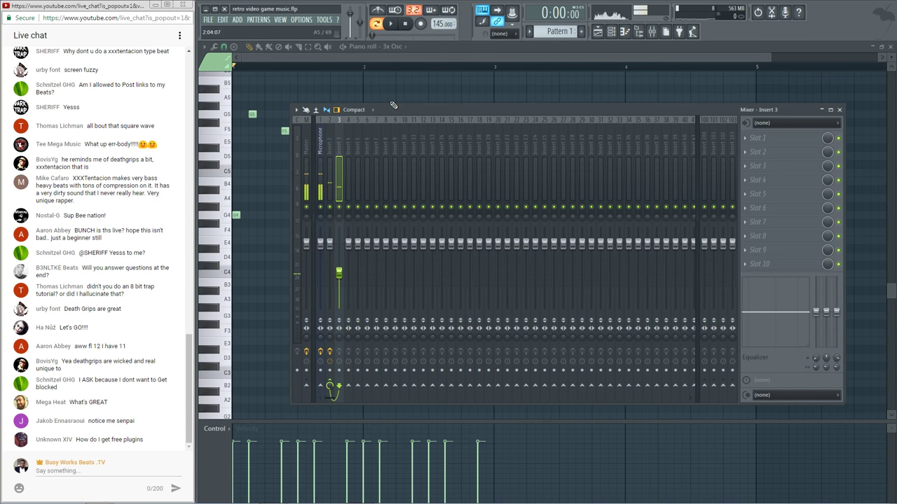
key("F9")
key("space")
Add a second 3x Osc channel and set its first oscillator to a square wave
key("F6")
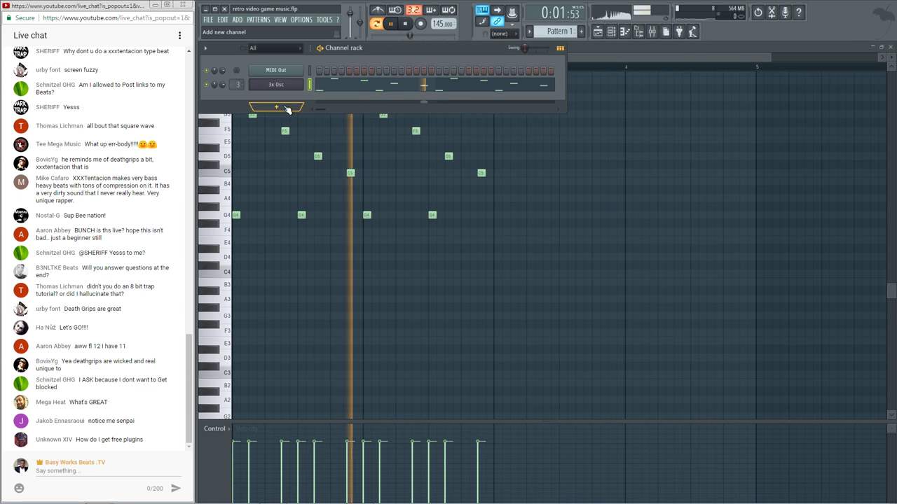
key("space")
left_click(287, 110)
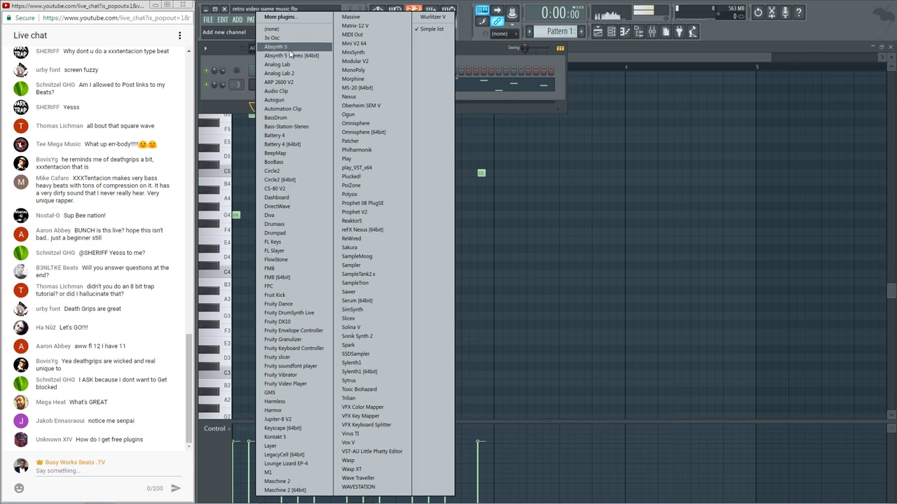
left_click(288, 40)
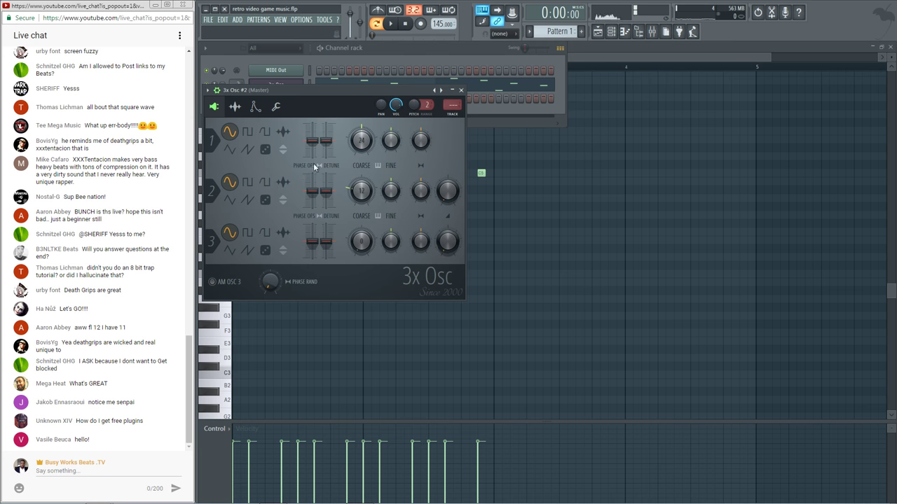
left_click(248, 133)
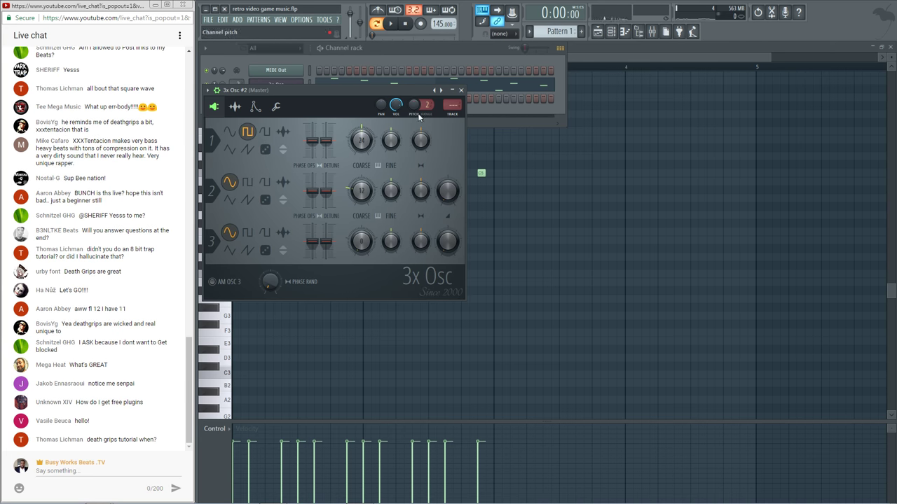
left_click(461, 90)
Assign 3x Osc #2 to mixer Insert 4 and route Insert 4 into Insert 2
left_click(658, 35)
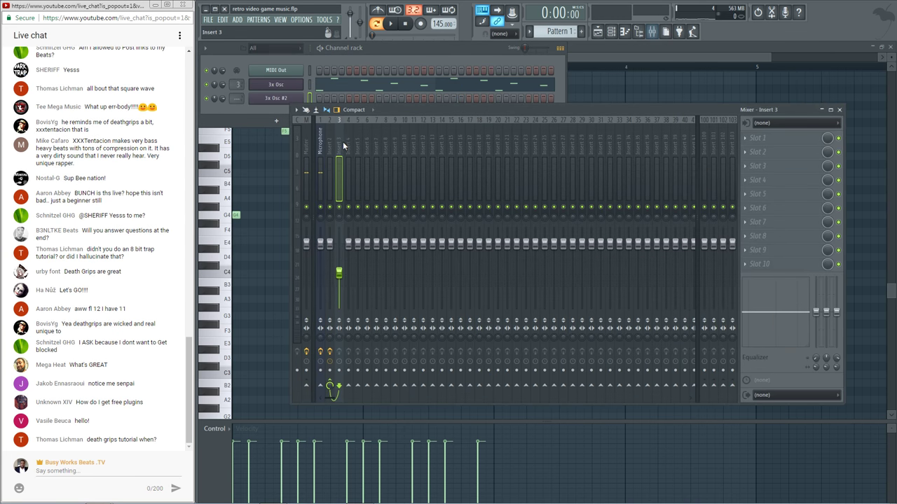
left_click(326, 147)
left_click(337, 155)
left_click_drag(240, 102, 240, 99)
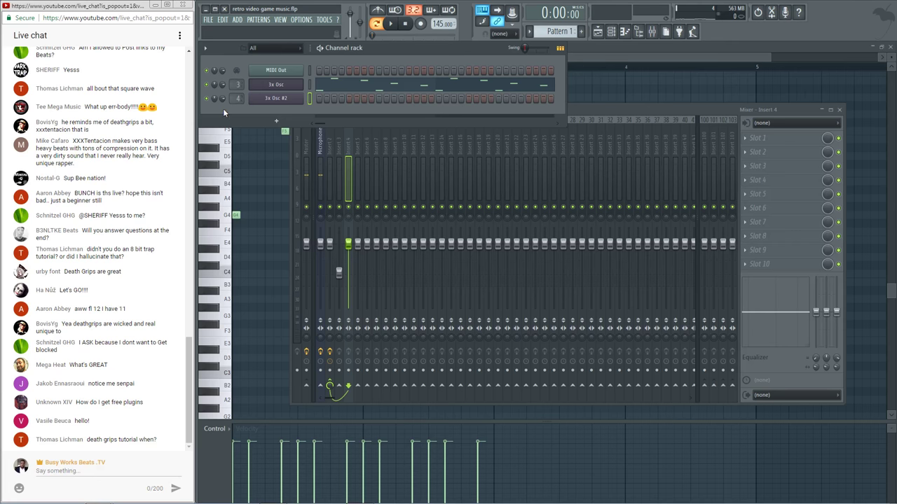
Open the piano roll for 3x Osc #2 and place two-step G3 and A3 notes at the start of bar 1
right_click(300, 98)
left_click(311, 99)
scroll(311, 68, "down", 1)
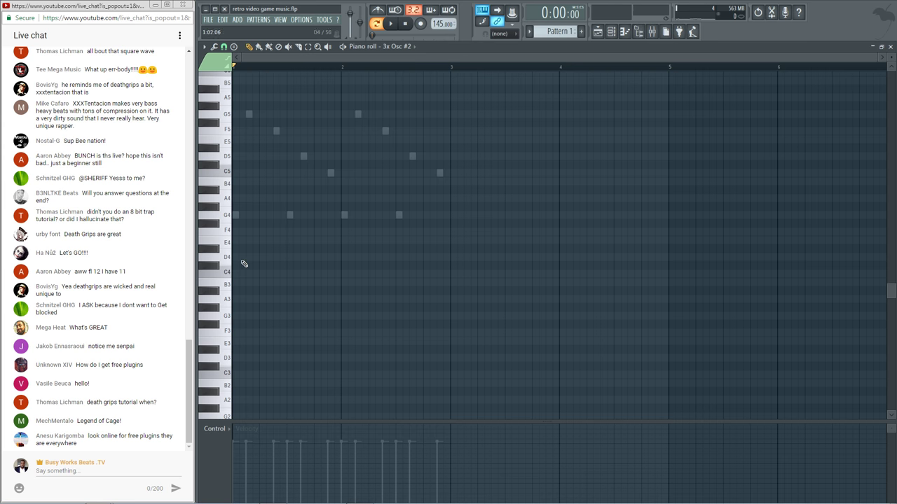
left_click(235, 316)
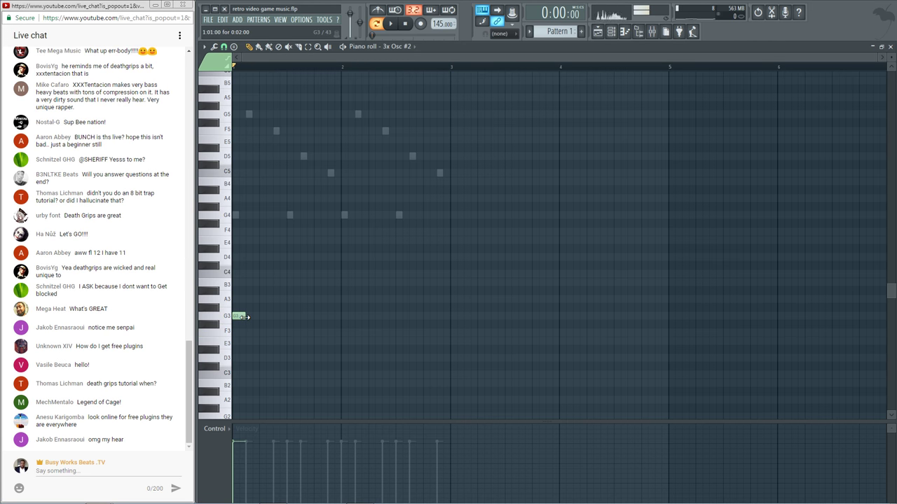
key("space")
left_click(249, 300)
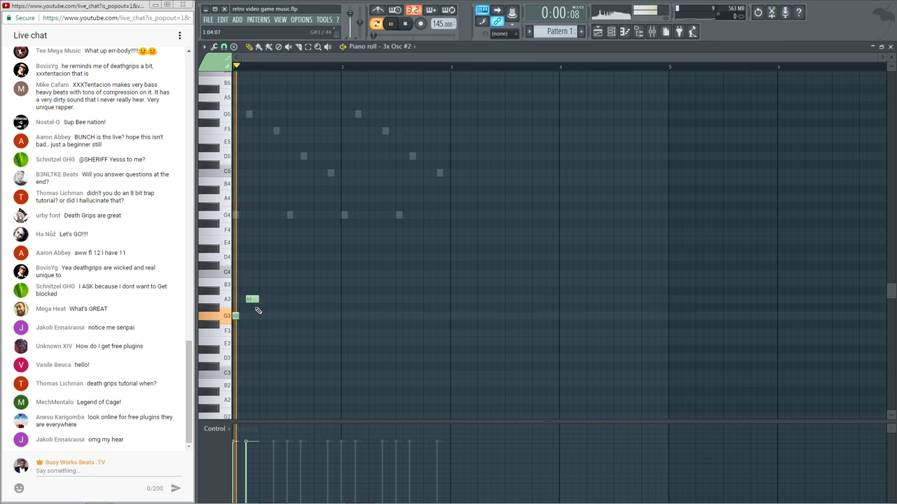
key("space")
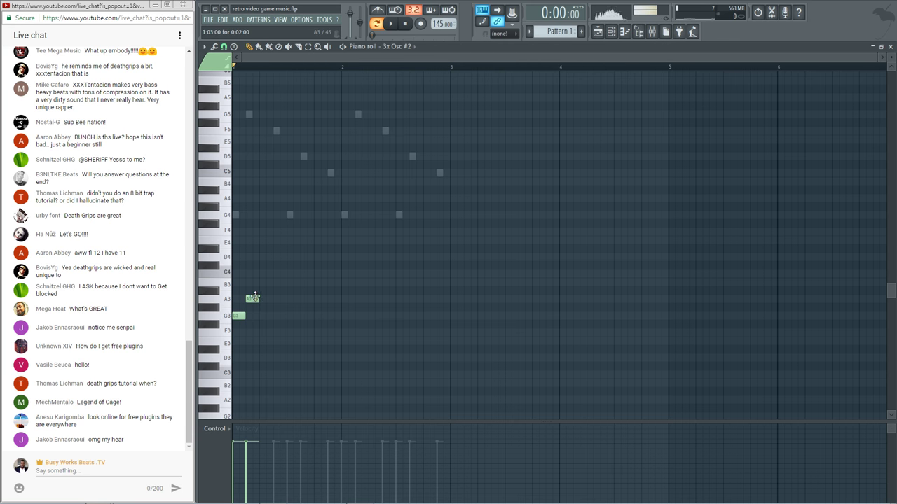
Add A#3 and D4 notes around the middle of bar 1, starting at steps 7 and 9, and preview them
left_click(275, 284)
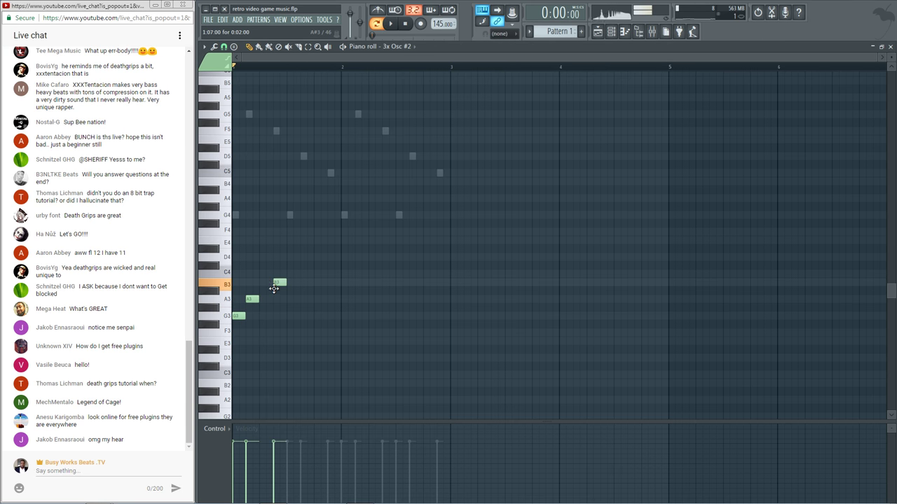
key("space")
left_click_drag(274, 289, 288, 254)
key("space")
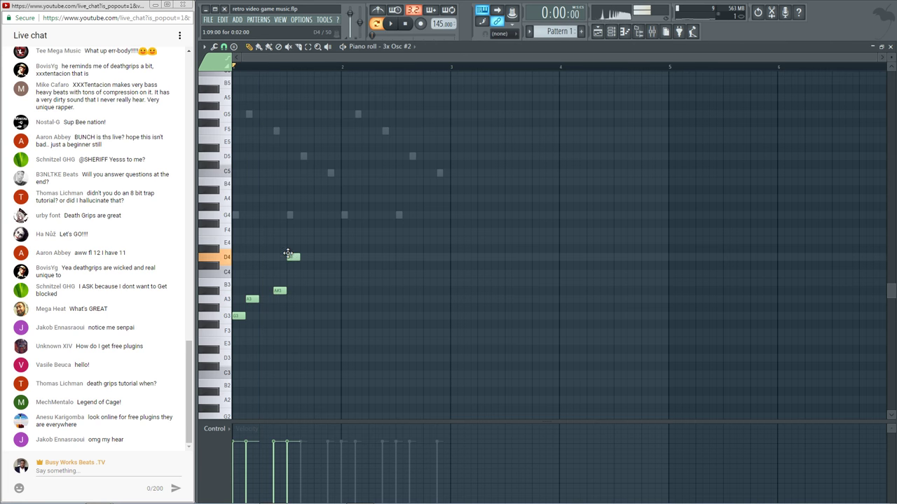
key("space")
key("space")
Continue the line from step 11 with two-step notes C4, D#4, D4, C4 and A3 into bar 2, and play it
left_click(305, 274)
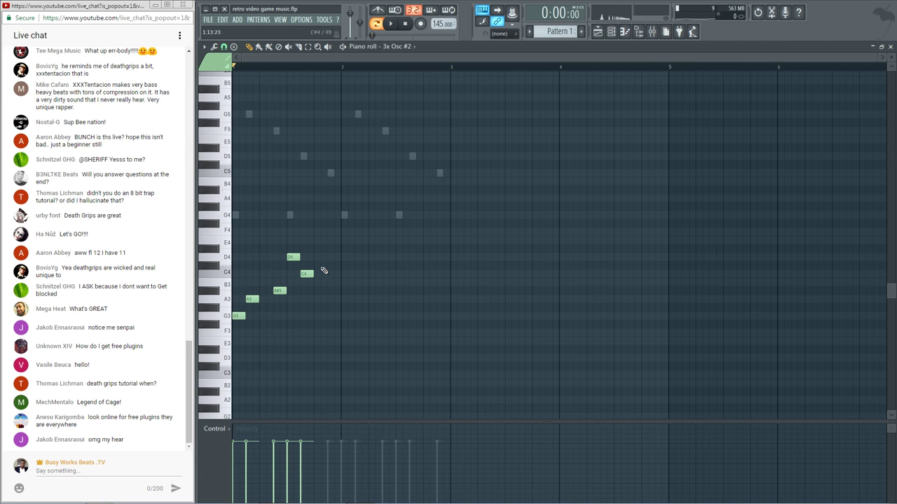
left_click(318, 248)
left_click(333, 257)
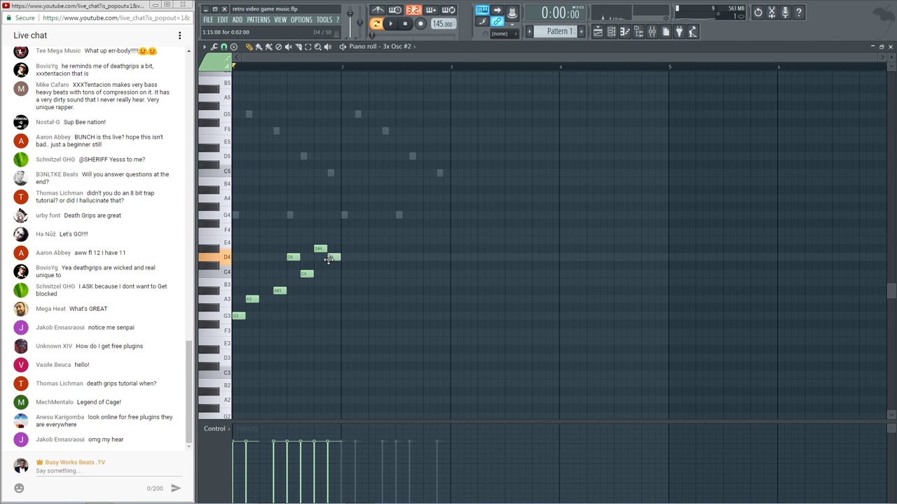
left_click(345, 276)
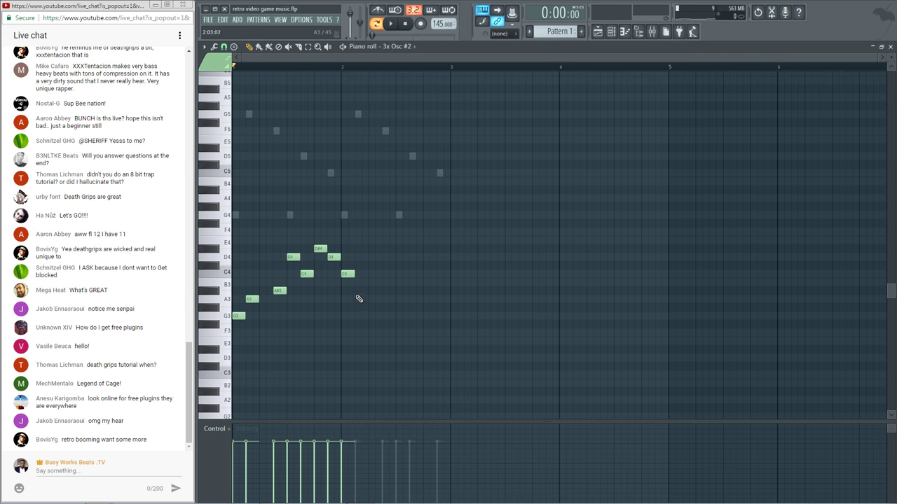
left_click(357, 300)
key("space")
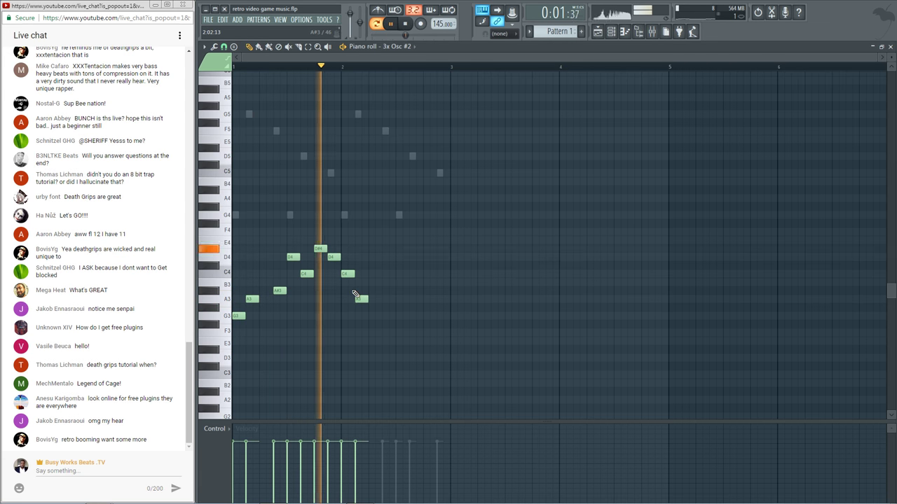
Shift the last four notes, D#4 to A3, two steps later and move the final A3 another two steps
key("space")
left_click_drag(388, 311, 335, 250)
key("space")
left_click(356, 243, "ctrl")
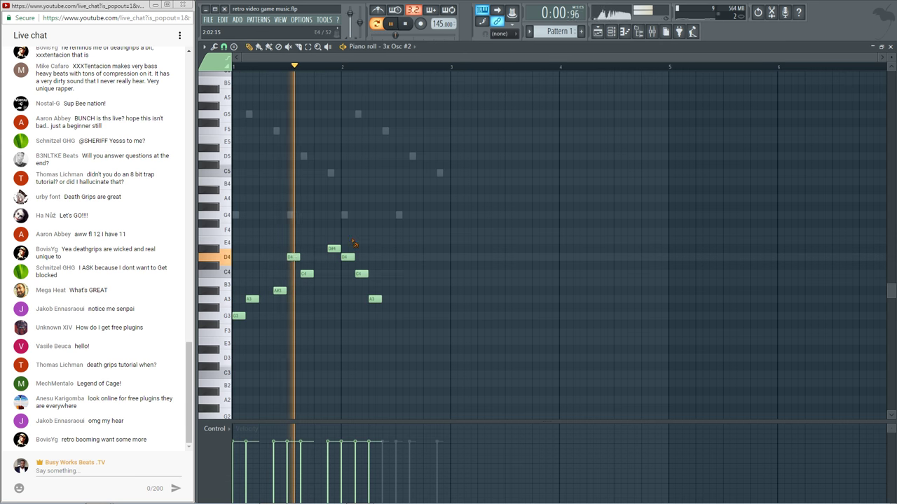
left_click_drag(375, 299, 388, 299)
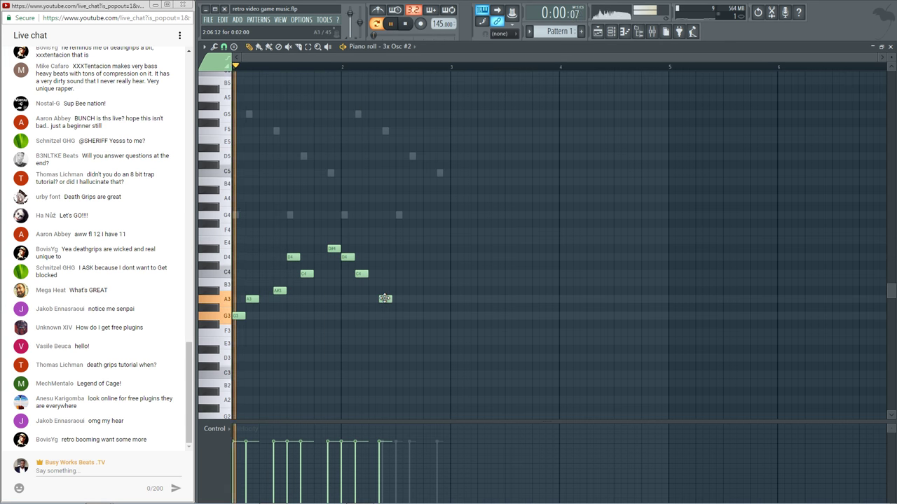
Lower the mixer faders of Insert 3 and Insert 4, the two 3x Osc tracks, and play the pattern to check the balance
key("space")
left_click(651, 31)
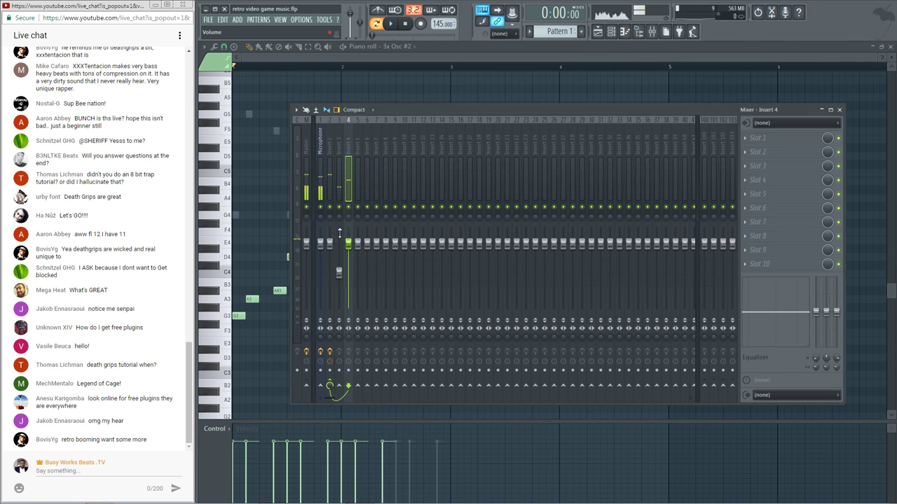
mouse_move(340, 274)
left_mouse_down()
mouse_move(349, 251)
mouse_move(349, 263)
left_mouse_up()
key("space")
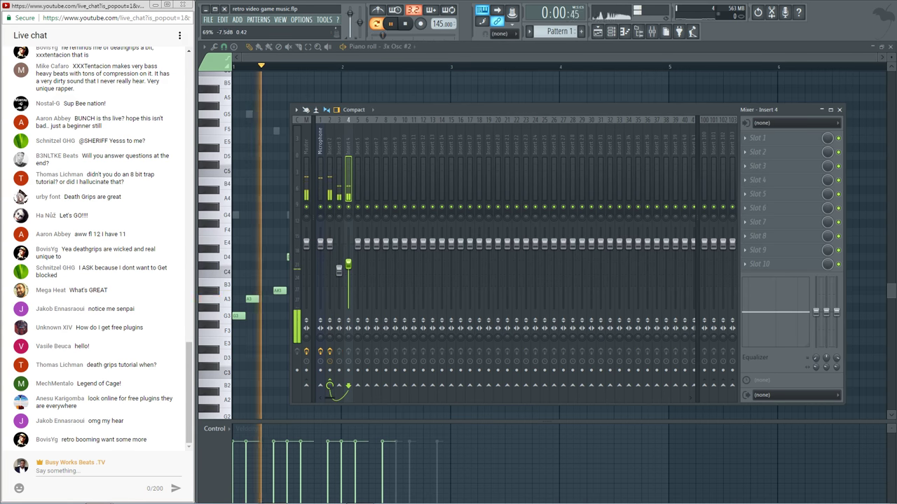
left_click(402, 90)
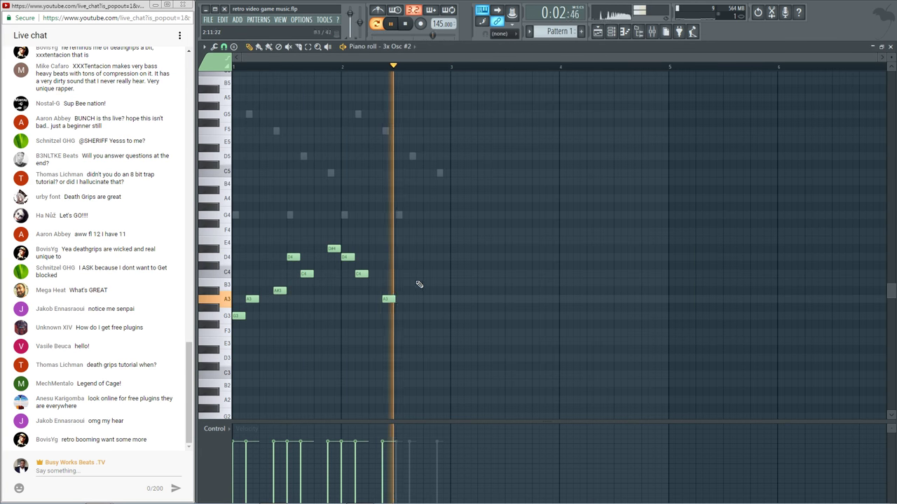
Raise the last note to A#3, then add A3 and A#3 at steps 9 and 11 of bar 2, previewing the line
key("space")
left_click_drag(388, 299, 388, 290)
left_click(401, 300)
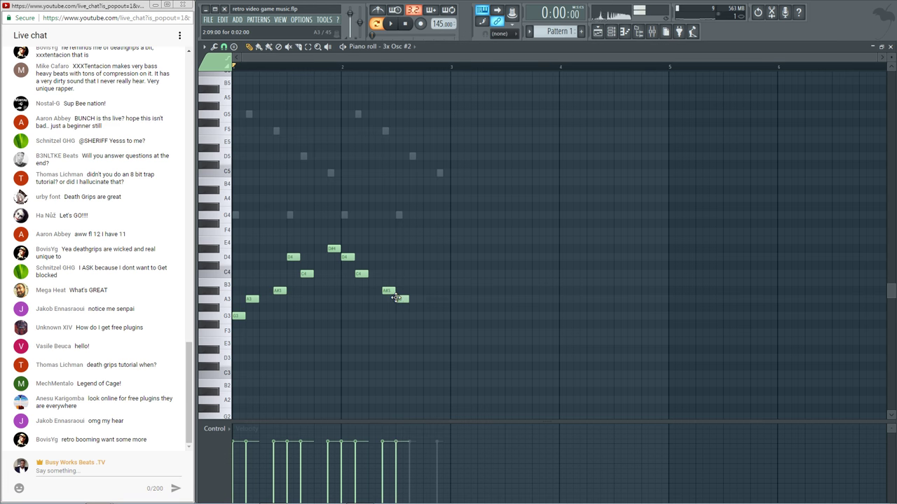
key("space")
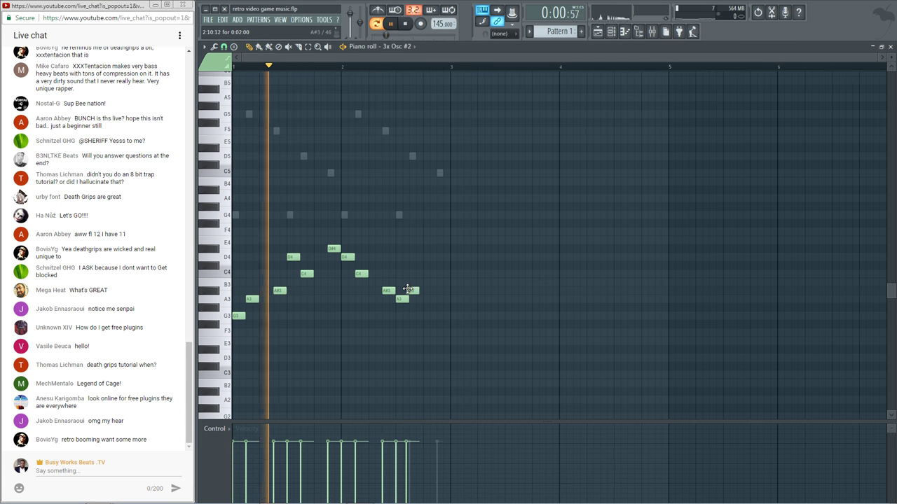
left_click(416, 290)
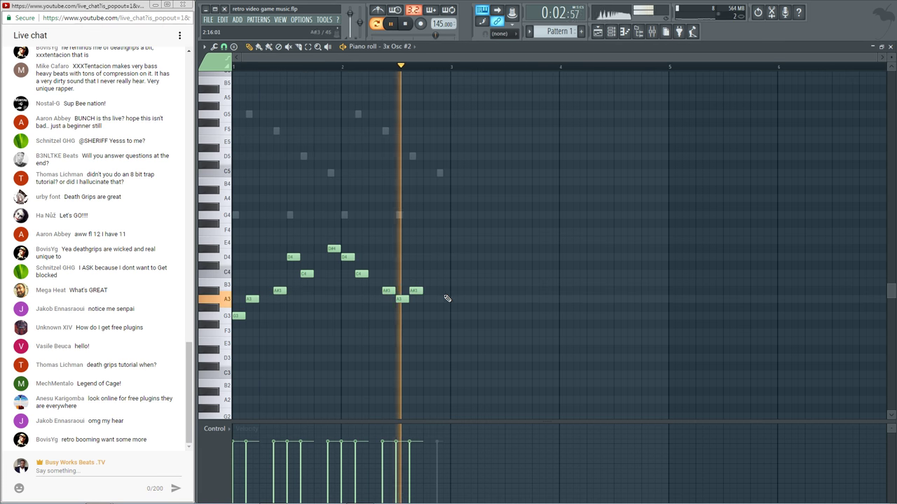
Finish the melody with a C4 at step 15 of bar 2, play it and close the piano roll
key("space")
left_click(440, 274)
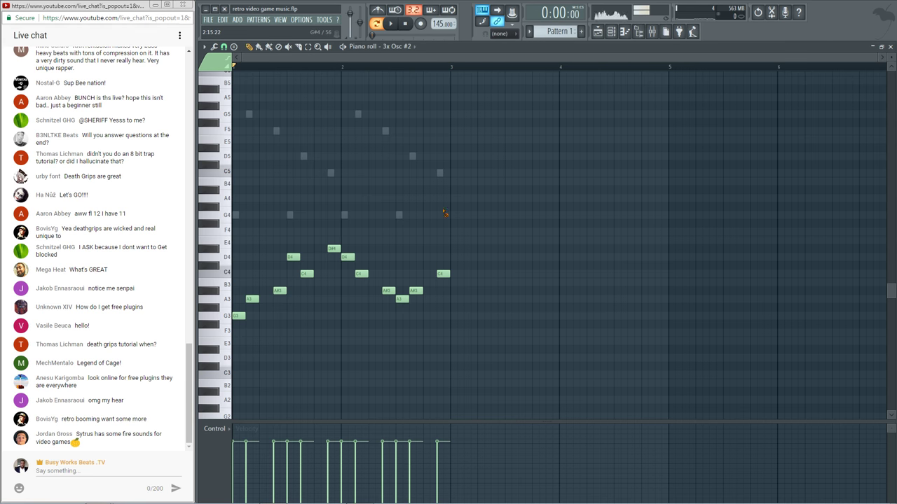
key("space")
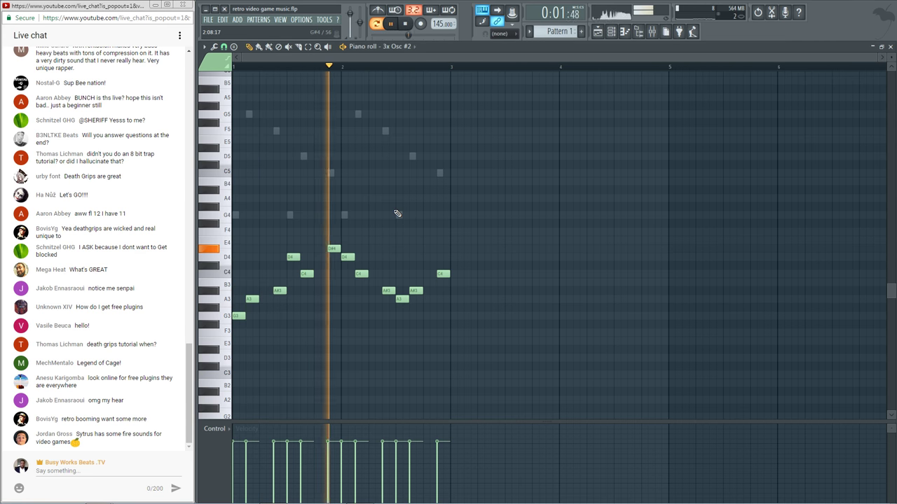
key("space")
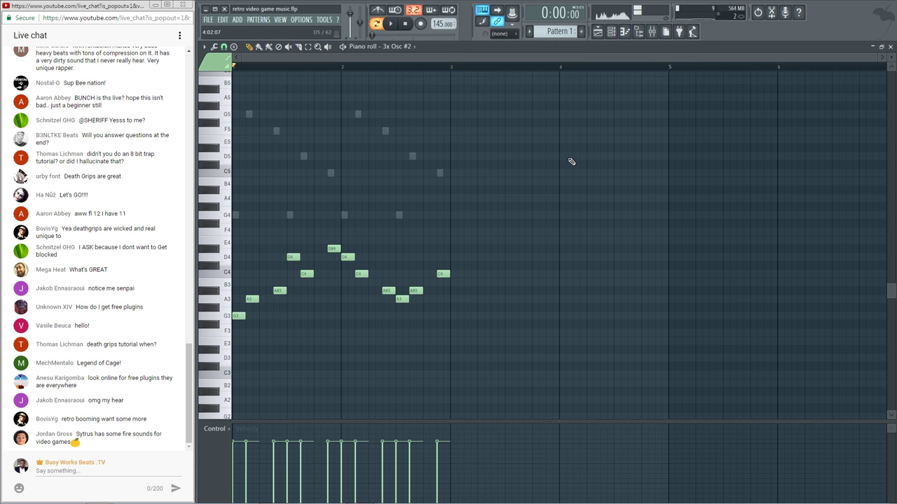
left_click(890, 46)
Add a Sytrus channel to the channel rack and load its 3o3ish preset
left_click(277, 121)
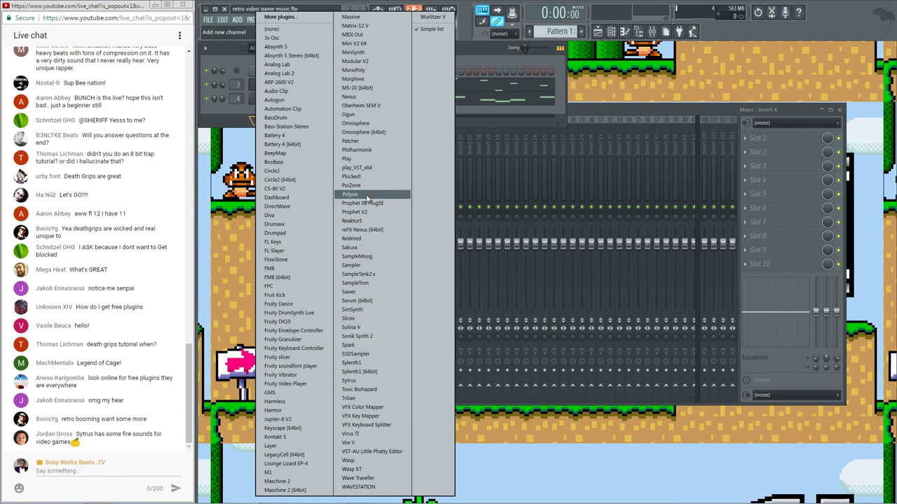
left_click(370, 380)
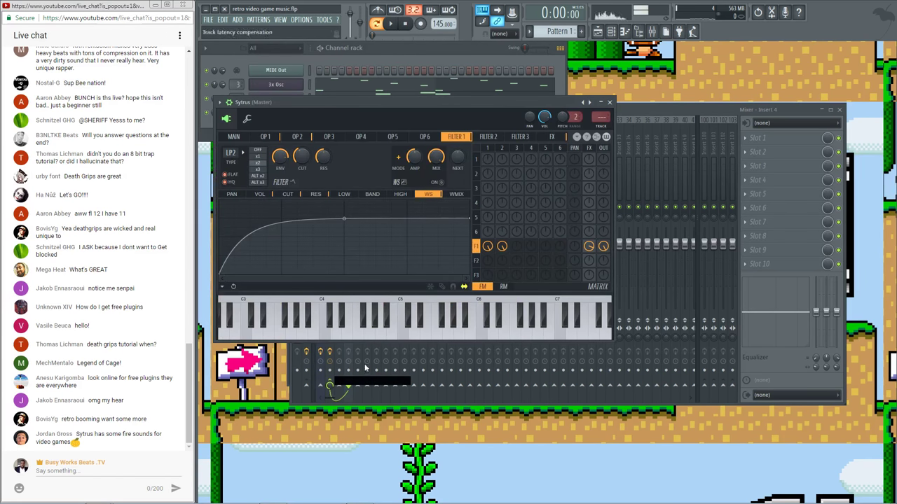
right_click(583, 102)
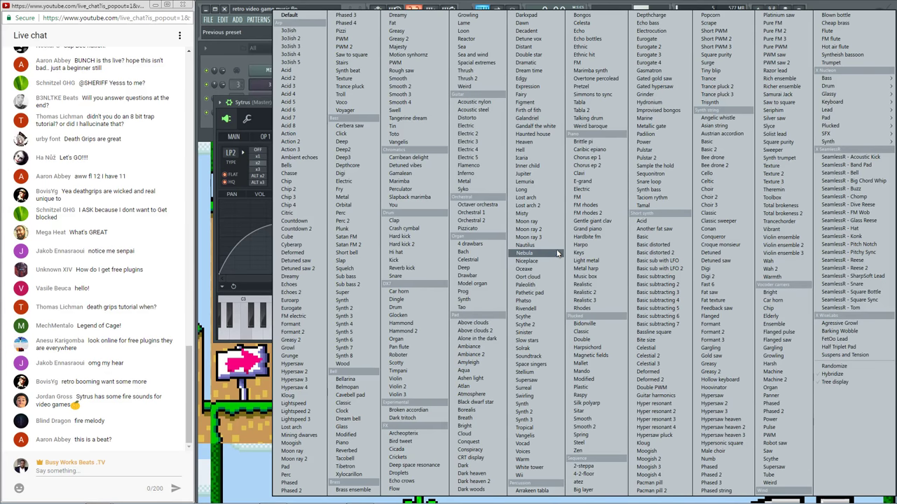
left_click(296, 30)
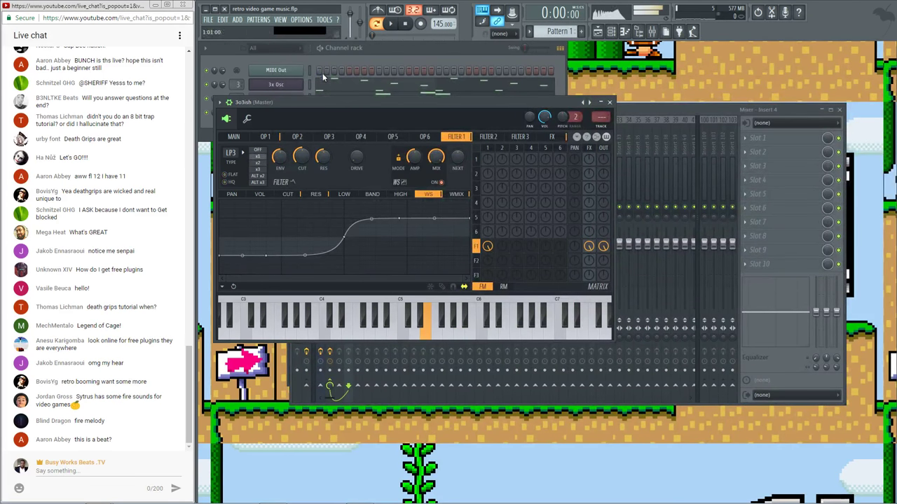
Load the Chip preset in Sytrus, try it with a few notes and close the plugin
left_click(591, 103)
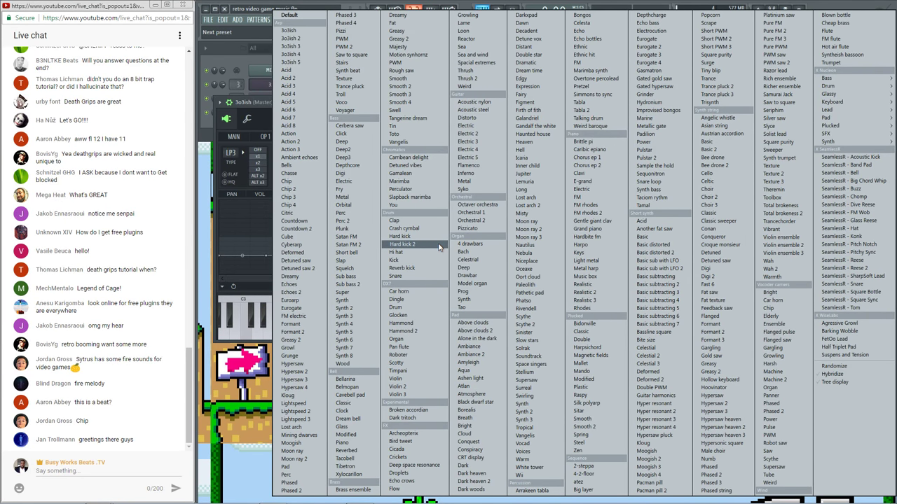
key("c")
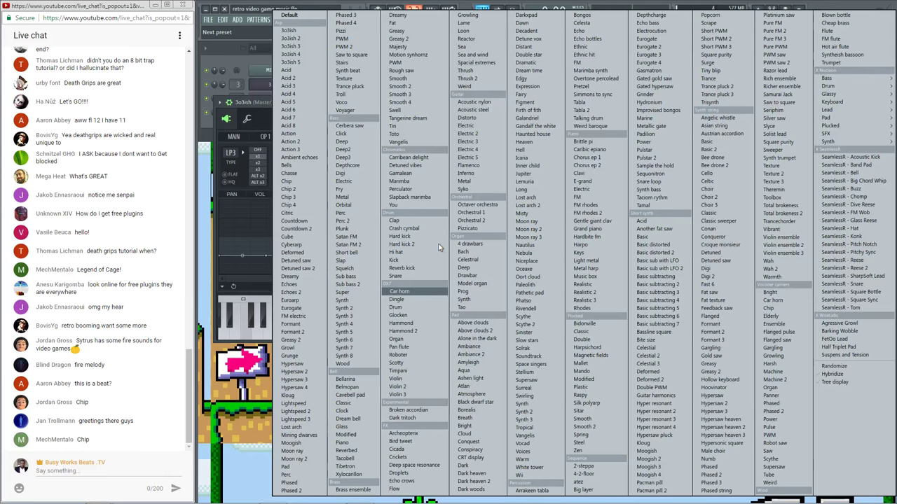
key("c")
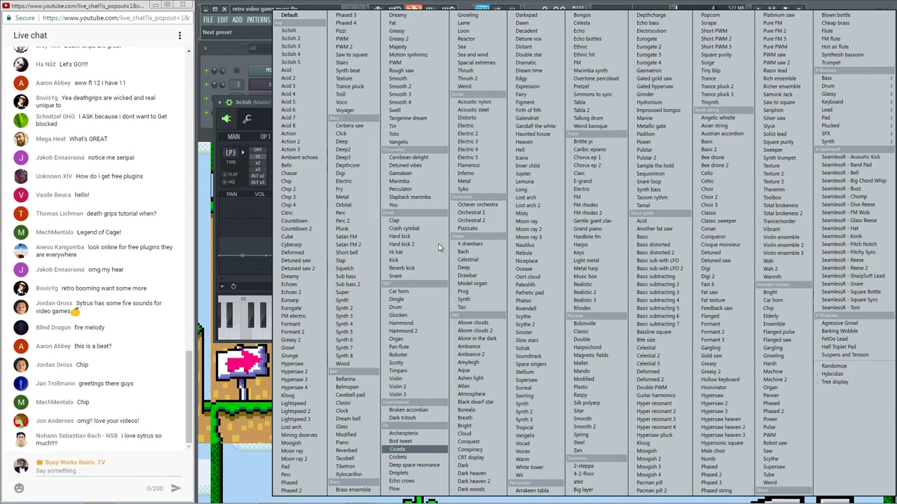
key("c")
key("c")
key("c")
key("c")
key("c")
key("c")
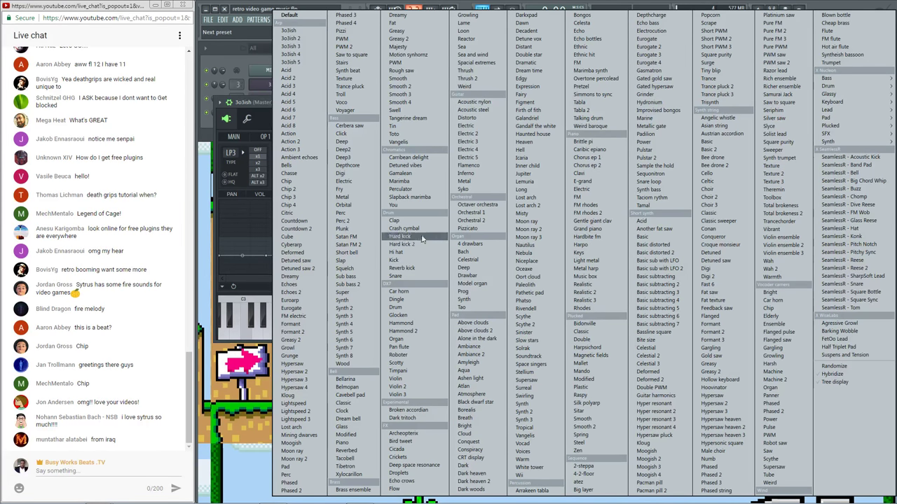
key("c")
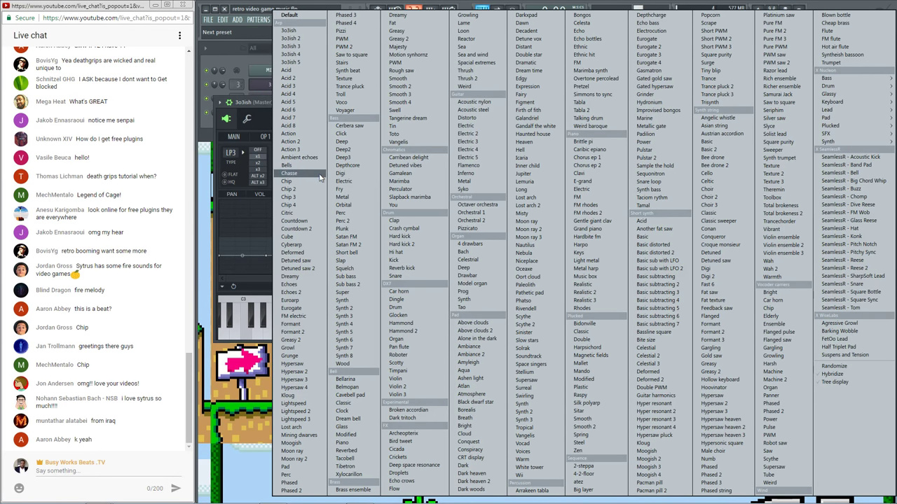
key("c")
key("Return")
key("n")
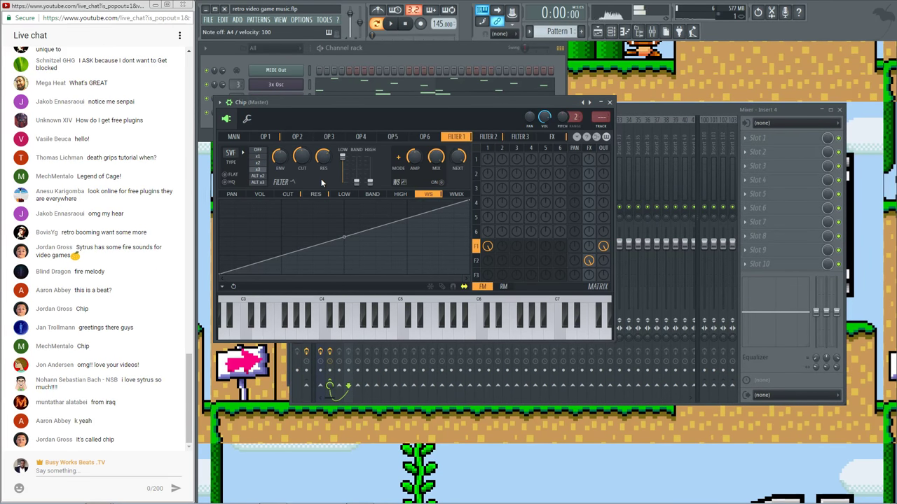
key("b")
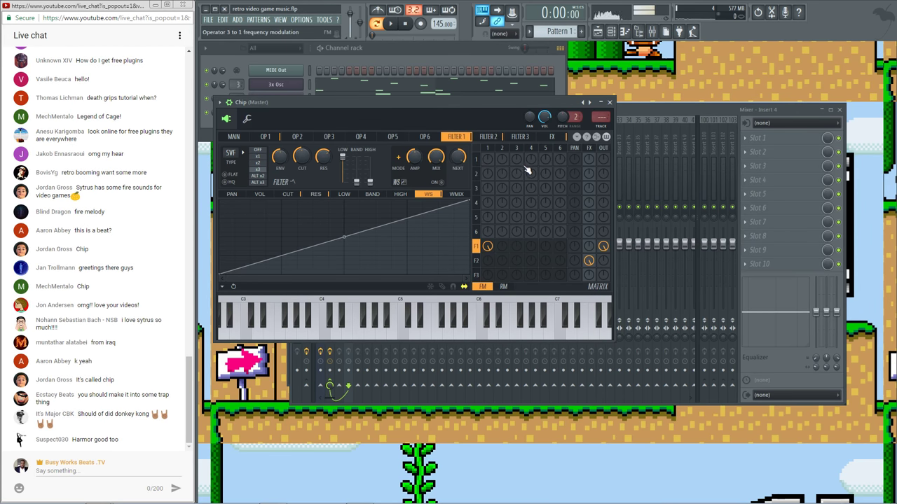
left_click(610, 102)
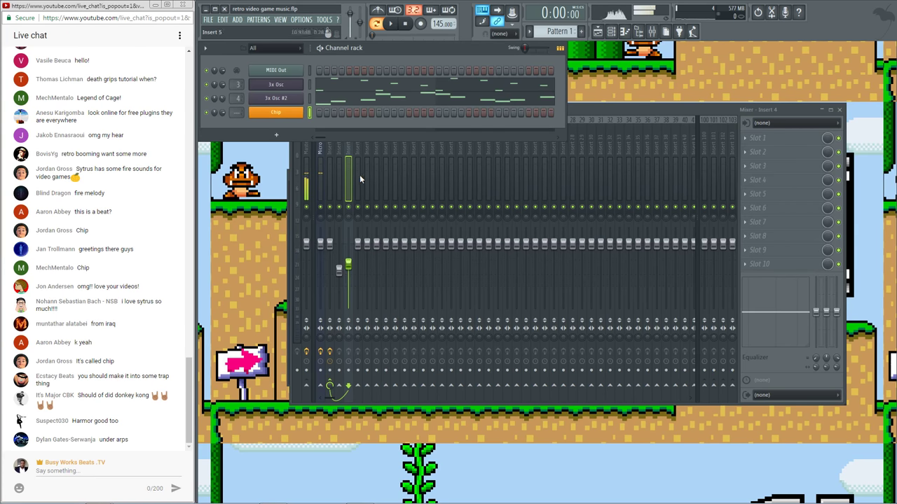
Route the Chip channel to mixer track 5 and play the pattern
left_click_drag(238, 112, 238, 94)
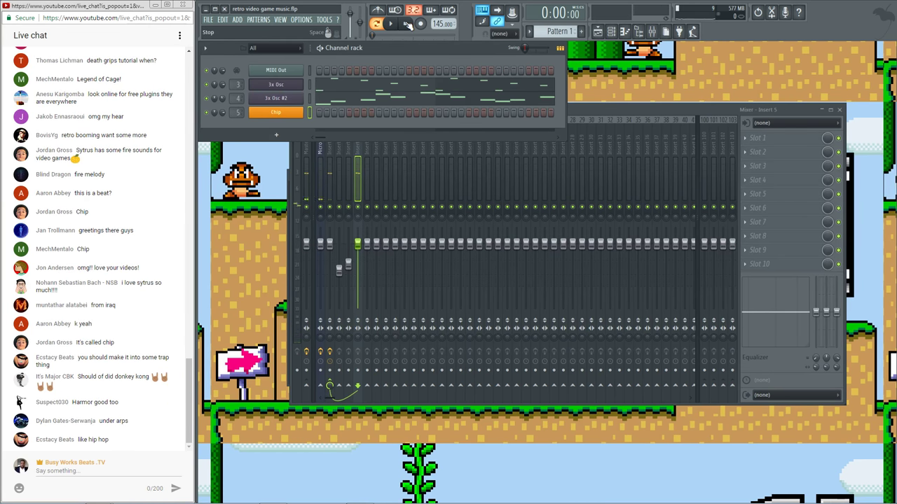
key("space")
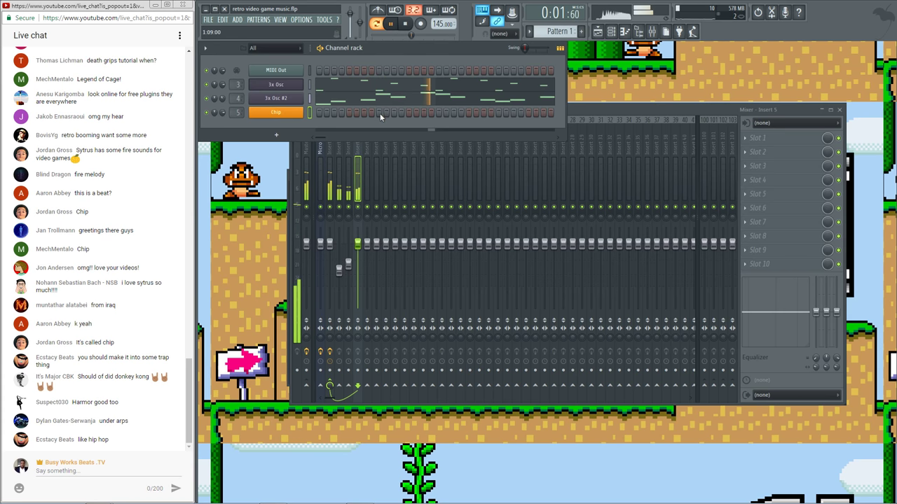
key("space")
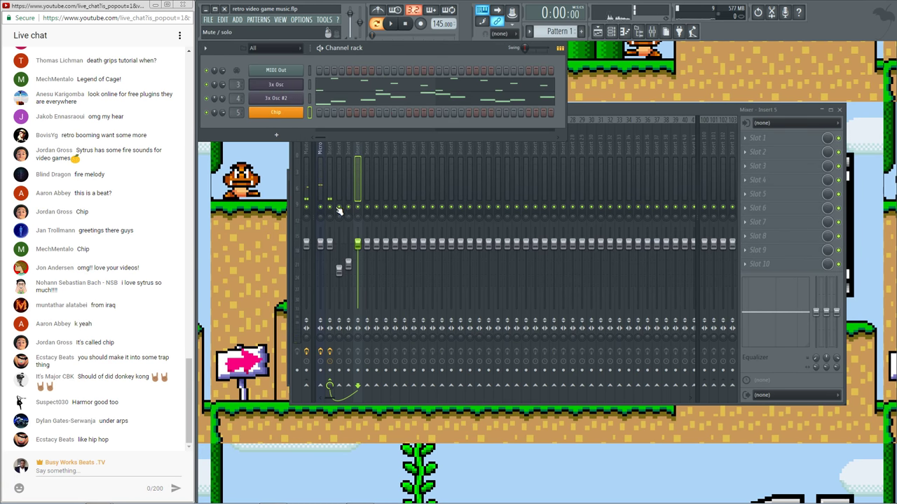
Replace the Chip channel with a 3x Osc, using a sawtooth for oscillator 1 and a reduced oscillator 3 level
left_click(274, 114)
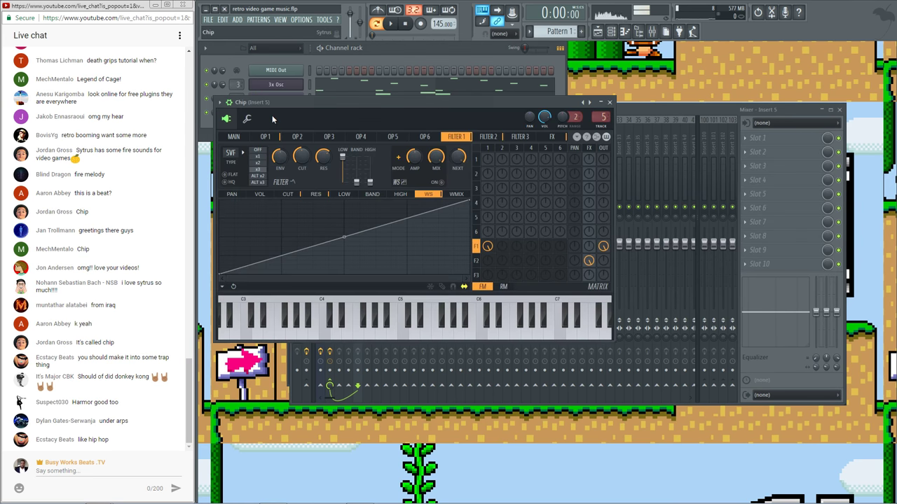
left_click(592, 103)
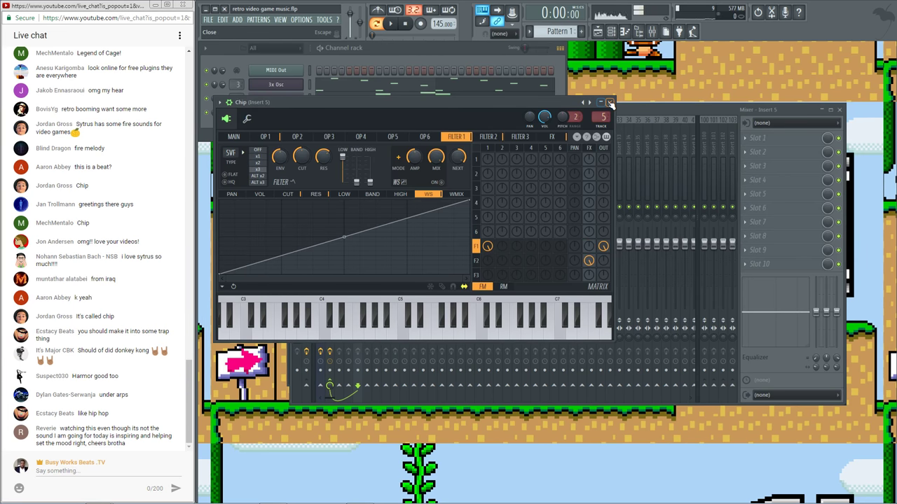
left_click(608, 102)
right_click(300, 112)
mouse_move(329, 175)
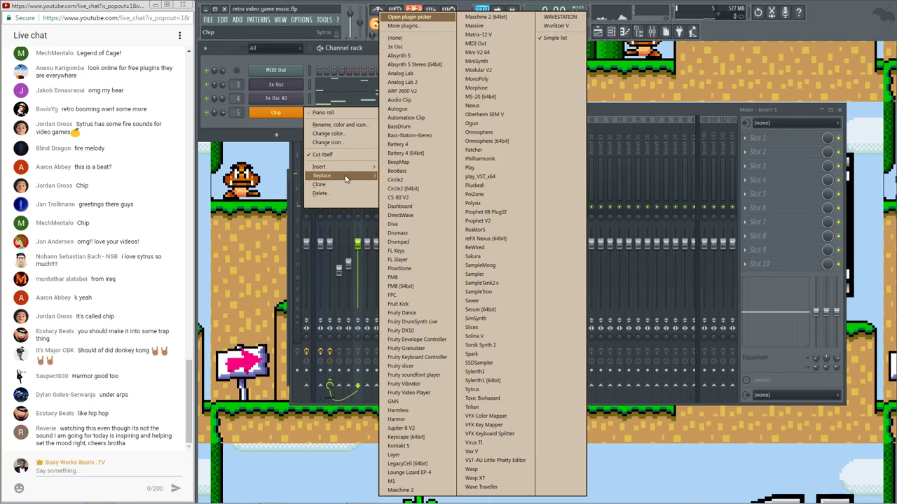
left_click(422, 50)
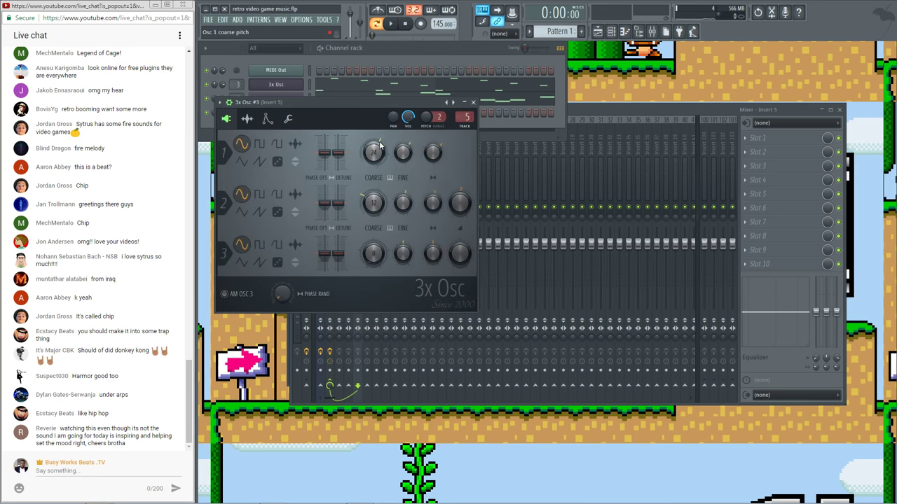
left_click_drag(468, 240, 464, 259)
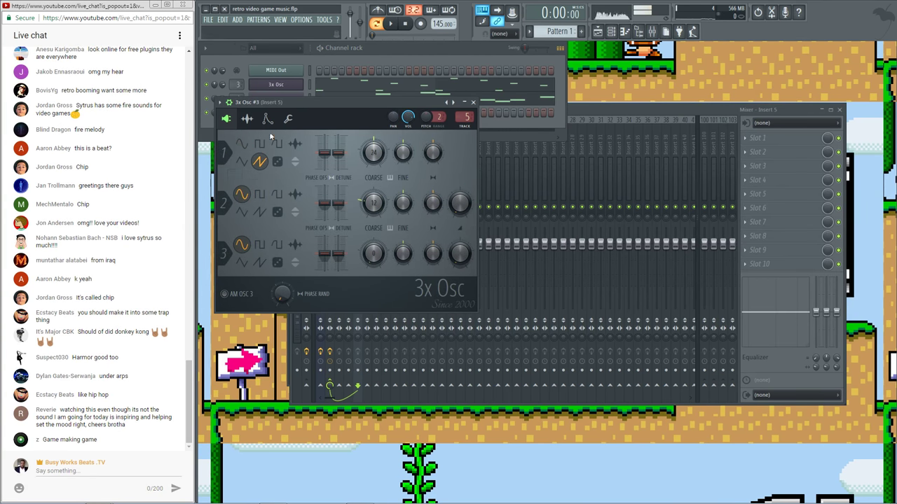
Enable the upward arpeggiator on 3x Osc #3 with a range of 4 octaves and audition it with test notes
left_click(287, 119)
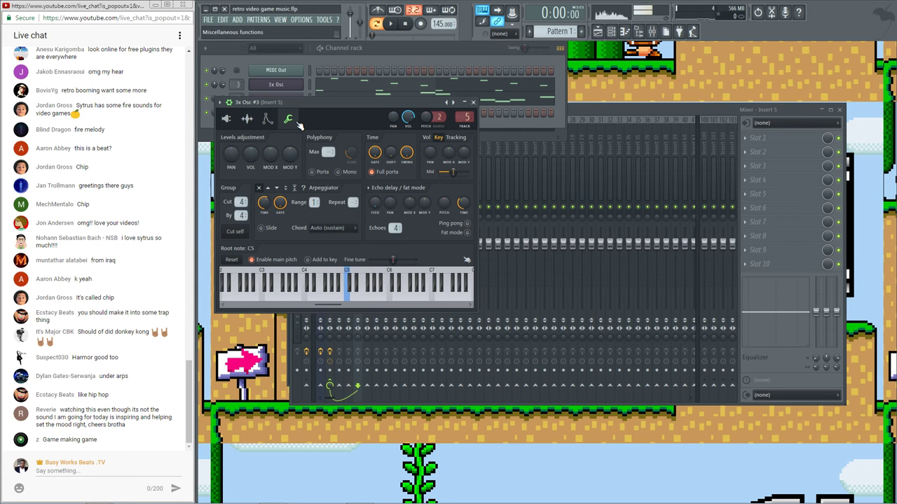
left_click(271, 191)
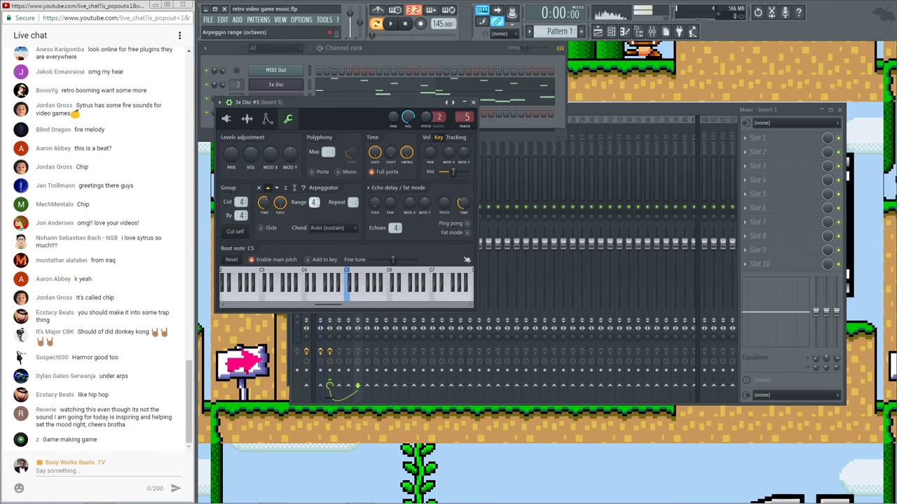
key("t")
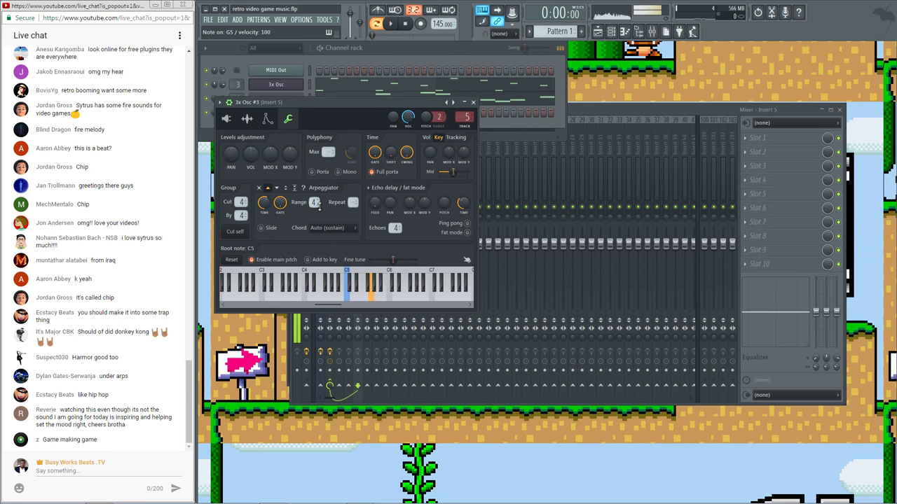
key("r")
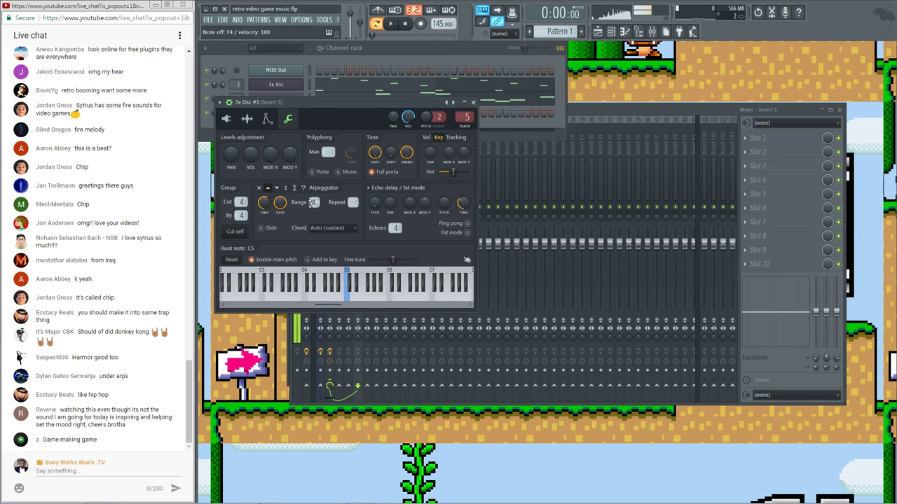
key("v")
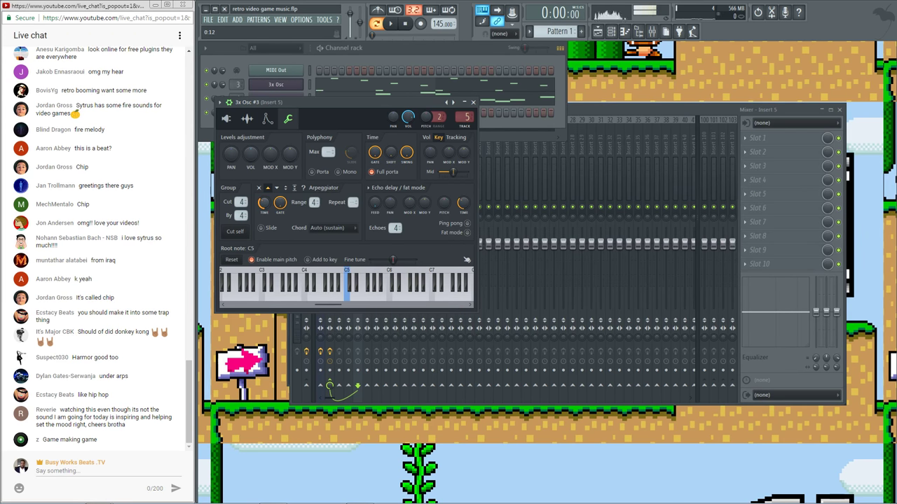
key("v")
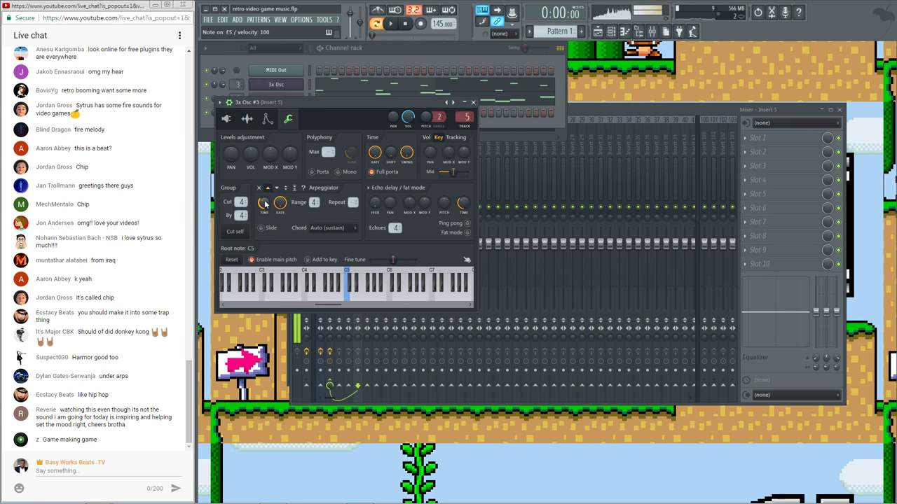
Audition the arpeggiated 3x Osc #3 with several test notes and close its plugin window
key("x")
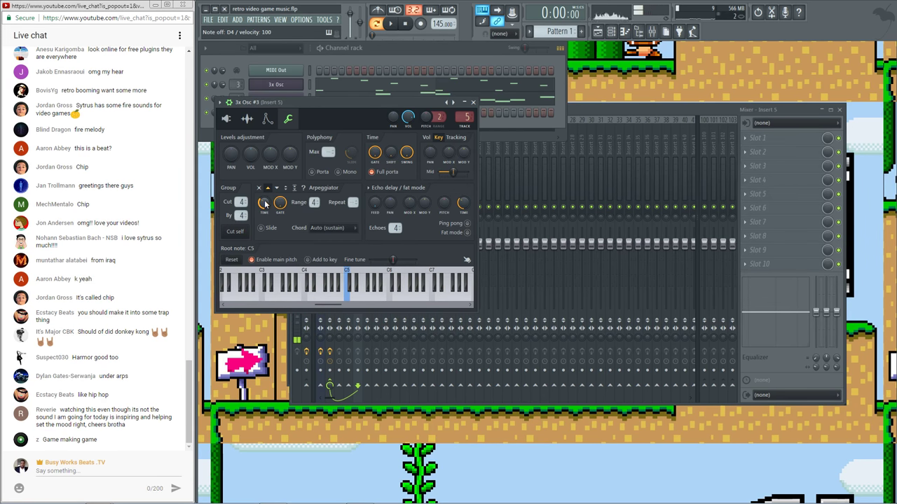
key("b")
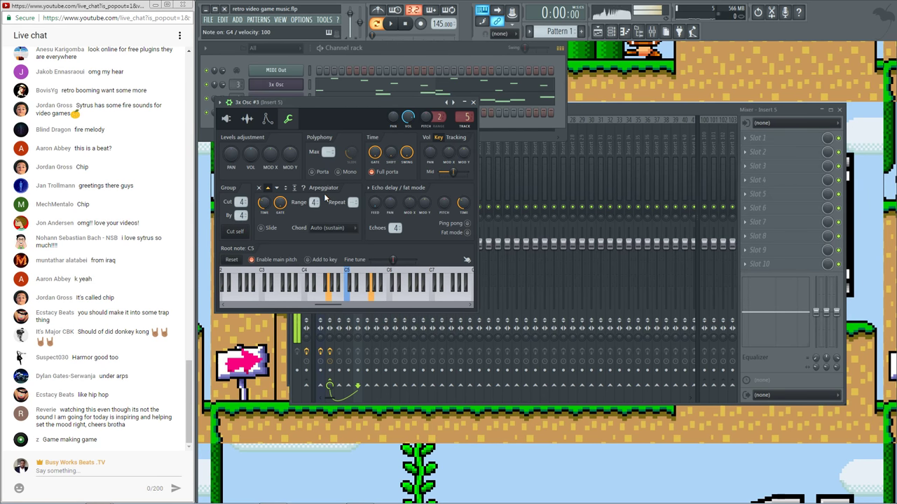
key("v")
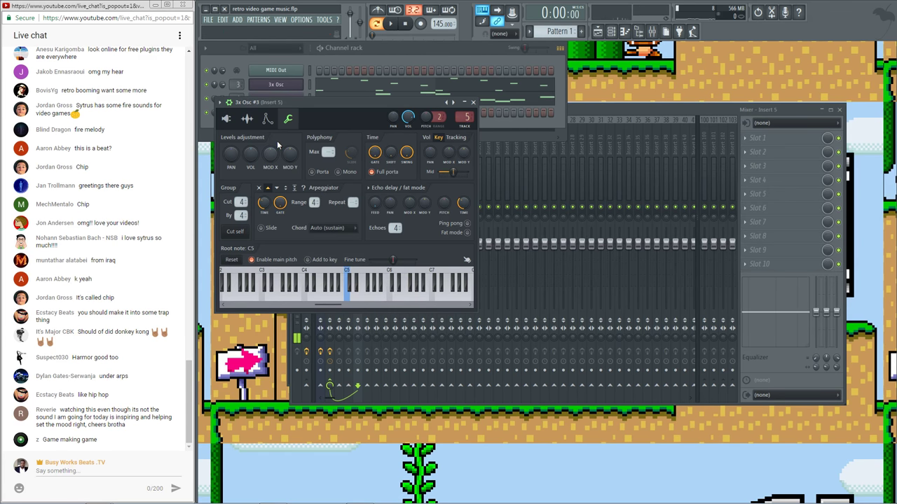
left_click(473, 103)
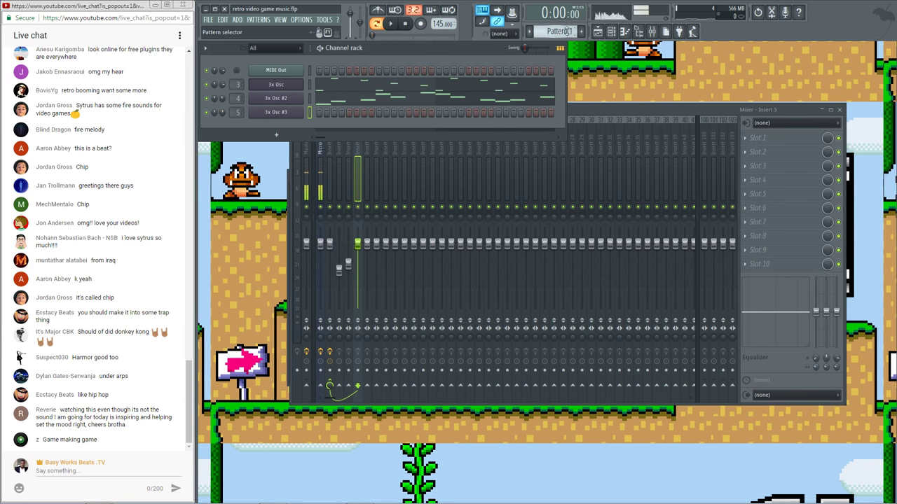
key("v")
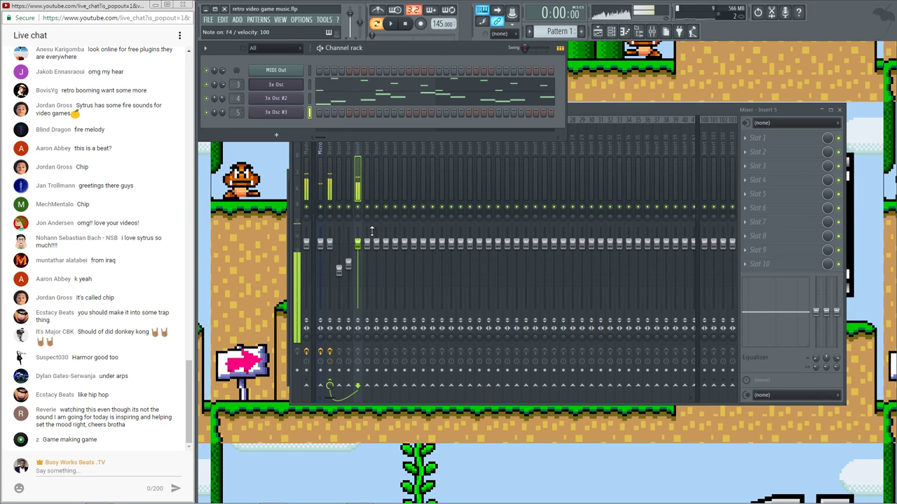
key("c")
Switch oscillator 1 of 3x Osc #3 to a square wave and close the plugin window
left_click(295, 112)
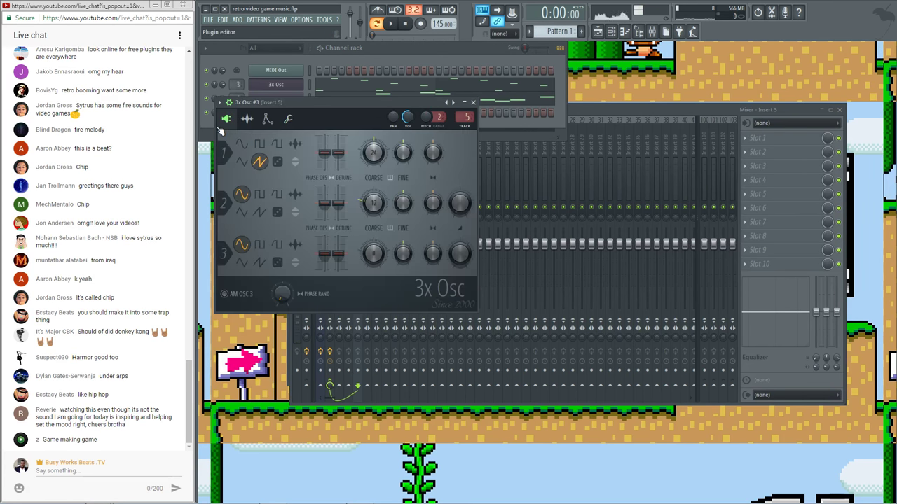
left_click(259, 144)
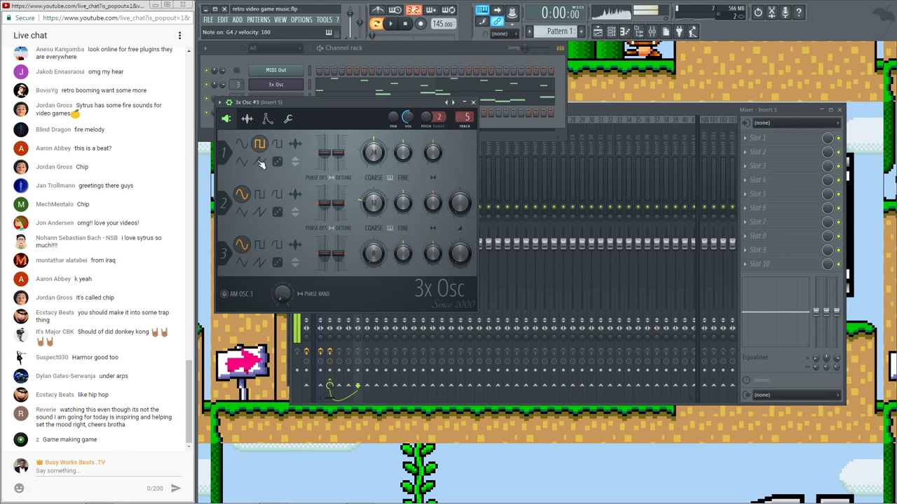
left_click(473, 103)
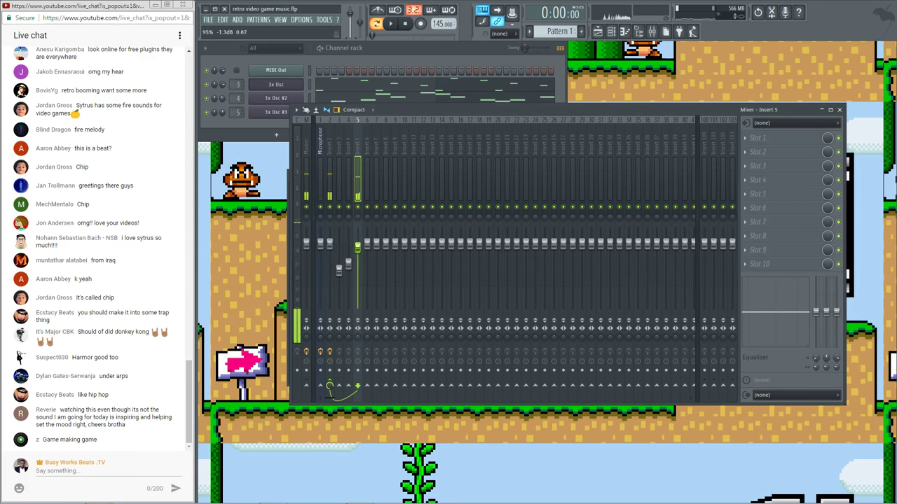
Lower the volume of mixer insert 5 and check the balance by playing the pattern
key("space")
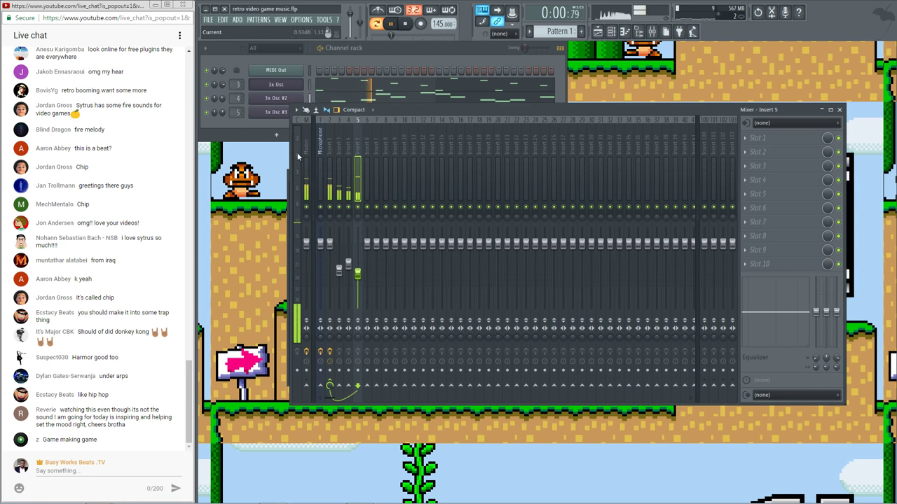
left_click(268, 123)
key("space")
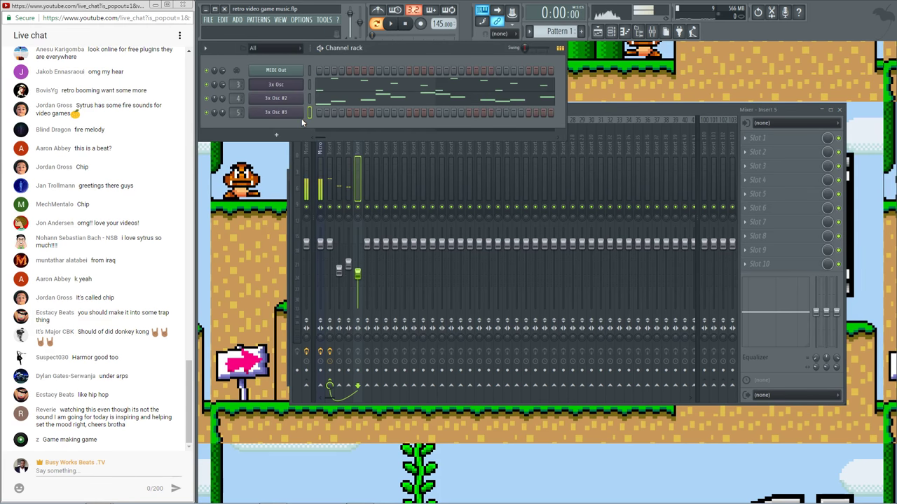
Add a G4 note at step 5 of bar 1 in the 3x Osc #3 piano roll, about three steps long, and audition it
right_click(302, 114)
left_click(310, 115)
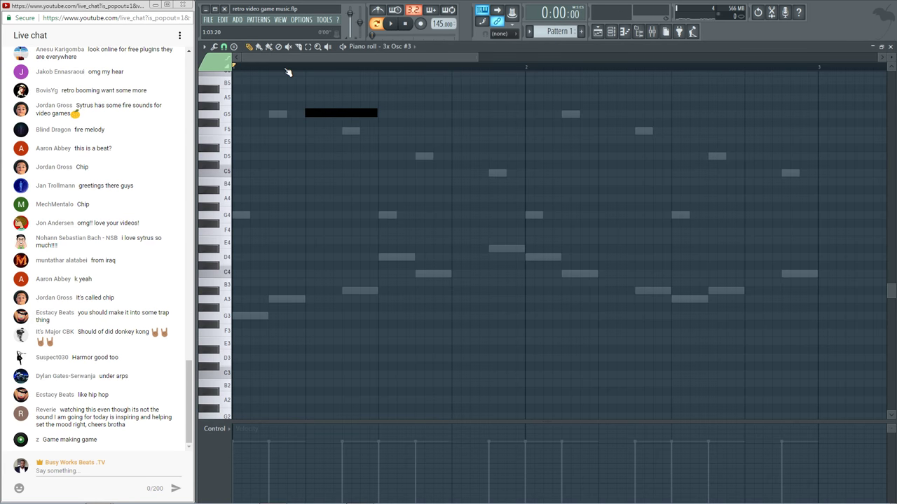
scroll(288, 72, "down", 3)
key("space")
key("space")
key("space")
left_click(270, 216)
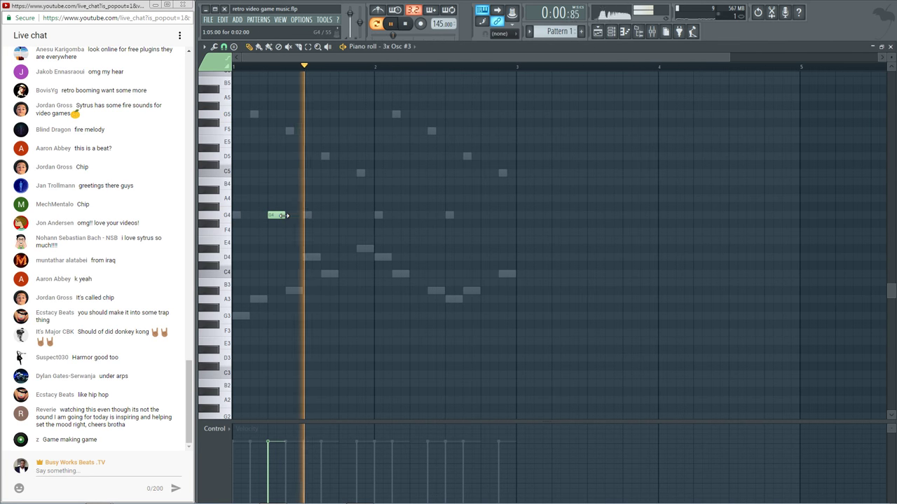
left_click_drag(284, 215, 294, 215)
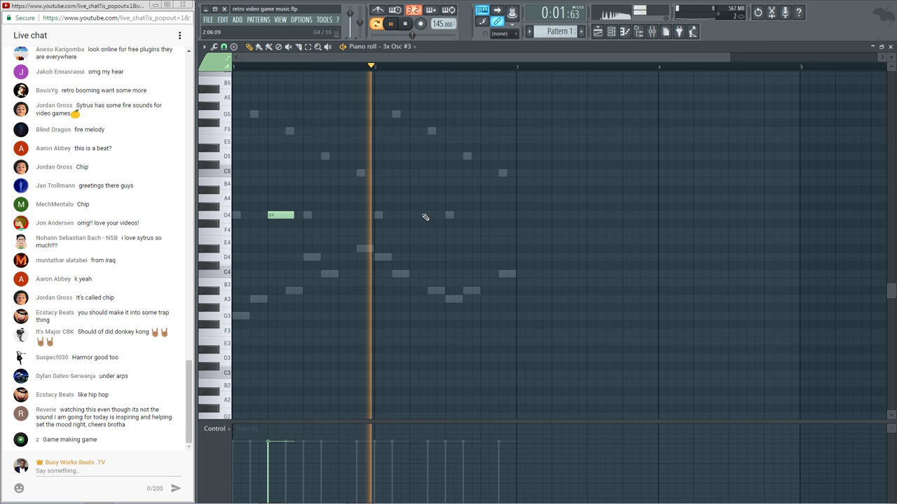
key("space")
Add a C5 note at step 5 of bar 2 for 3x Osc #3, about four steps long, and play the pattern
left_click(426, 173)
double_click(432, 173)
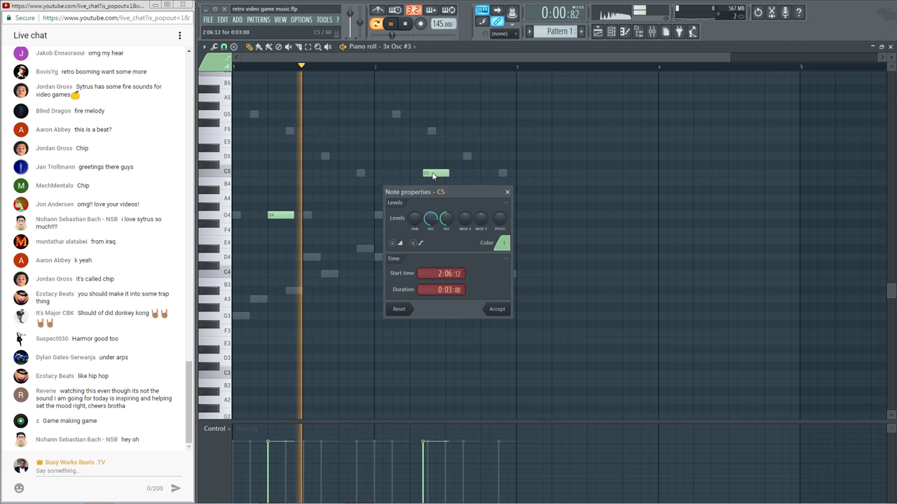
left_click(509, 194)
key("space")
mouse_move(440, 173)
left_mouse_down()
mouse_move(426, 173)
mouse_move(444, 175)
left_mouse_up()
key("space")
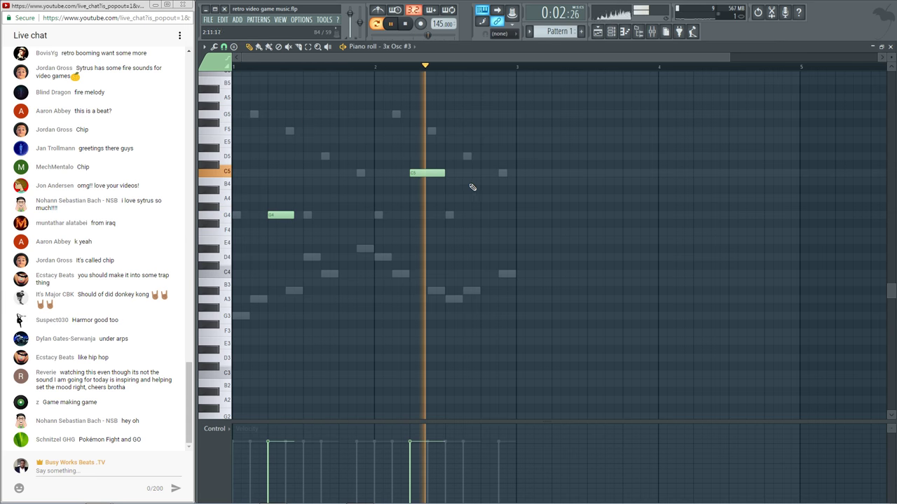
key("space")
Add a D5 note at step 13 of bar 2 for 3x Osc #3, about four steps long, and audition it
left_click(490, 156)
left_click_drag(490, 156, 482, 156)
key("space")
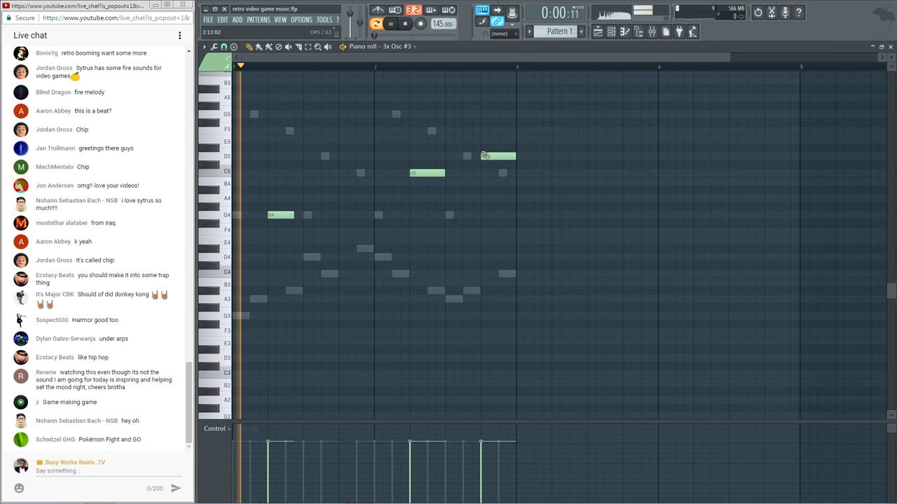
key("space")
Place a Pattern 1 clip at bar 1 on playlist Track 1
left_click(611, 32)
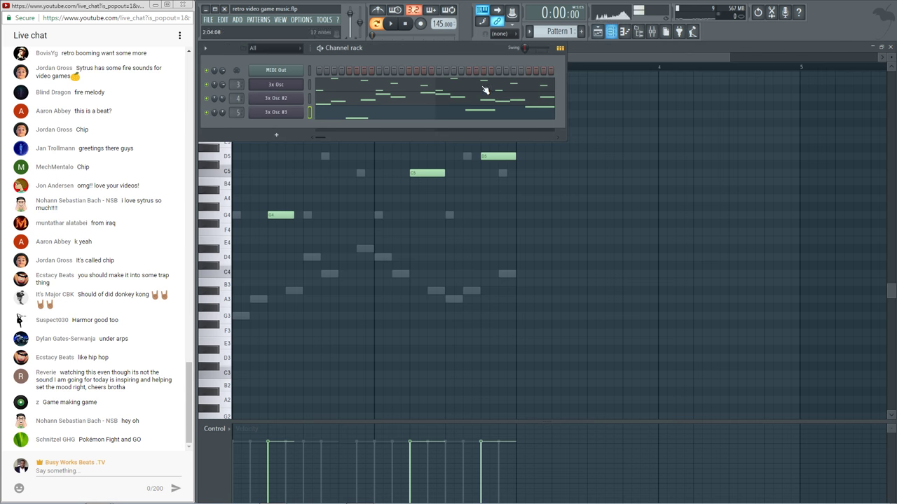
left_click(597, 31)
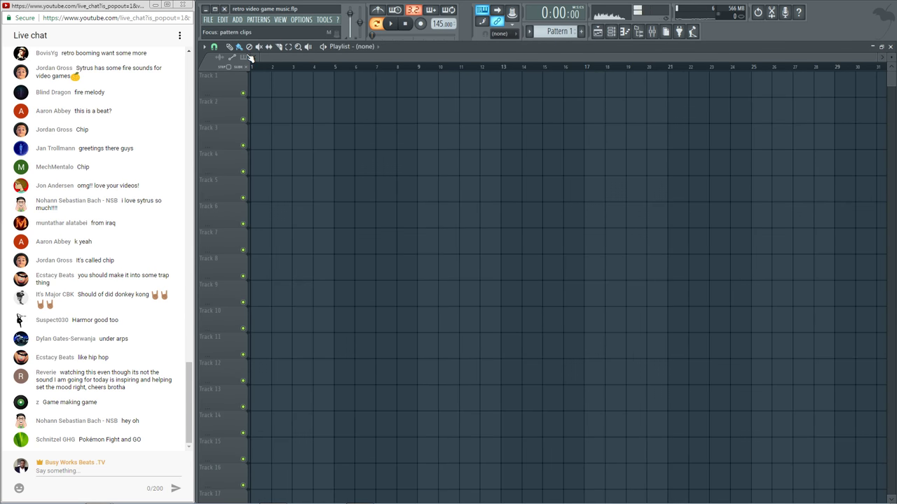
left_click(257, 77)
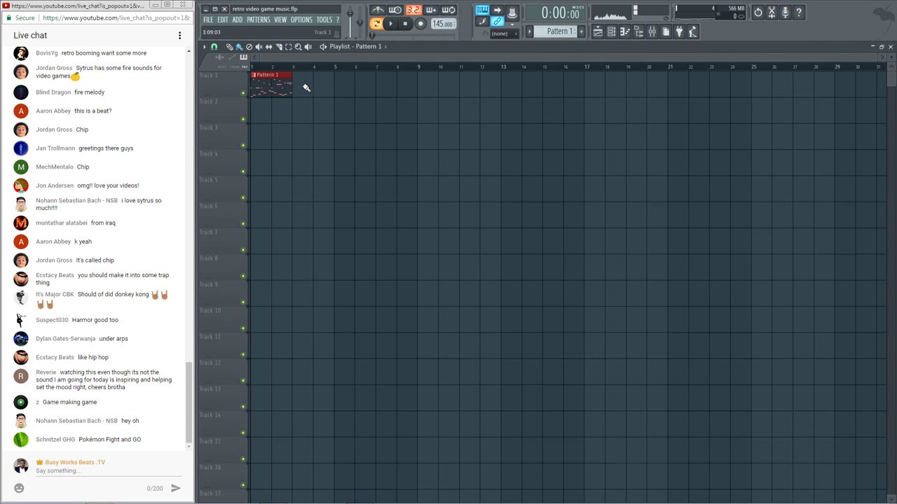
Move the 3x Osc #3 notes out of Pattern 1 into the empty Pattern 2
key("F6")
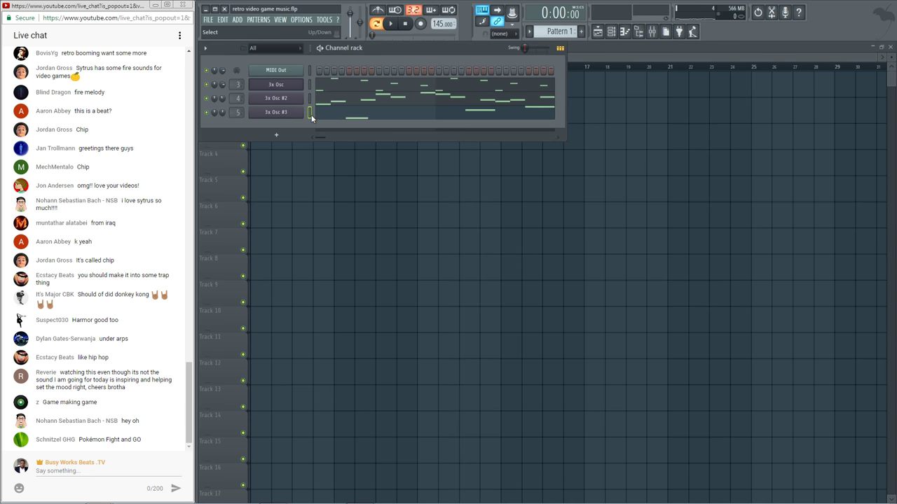
key("ctrl+x")
scroll(560, 31, "up", 1)
key("ctrl+v")
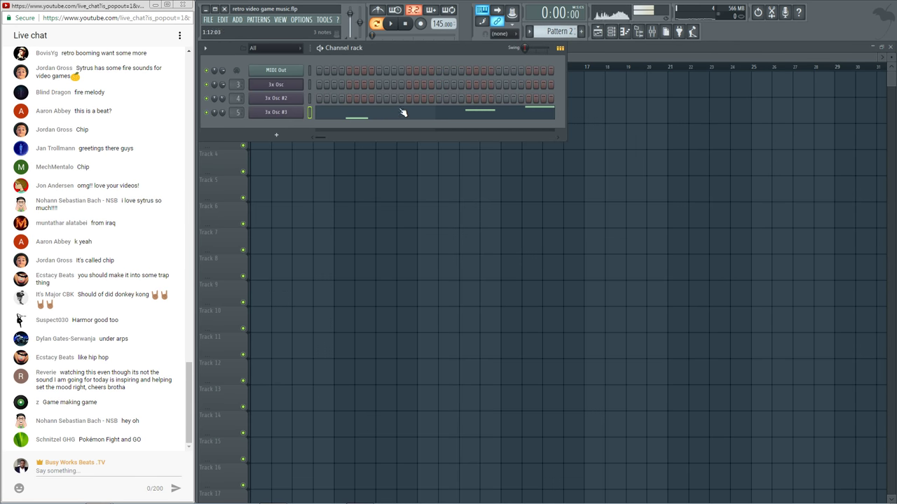
key("F6")
Repeat Pattern 1 on Track 1 through bar 8 and place three Pattern 2 clips on Track 2 from bar 3
left_click(300, 107)
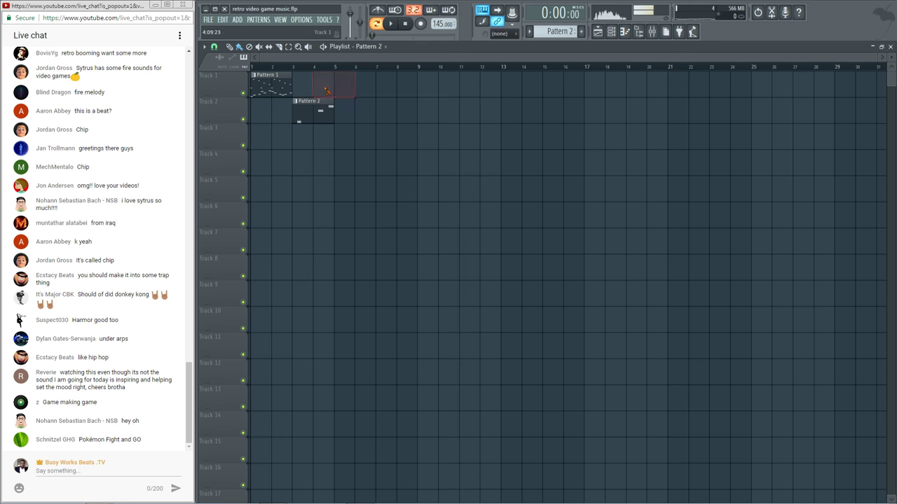
left_click_drag(307, 90, 316, 110)
left_click_drag(313, 110, 399, 110)
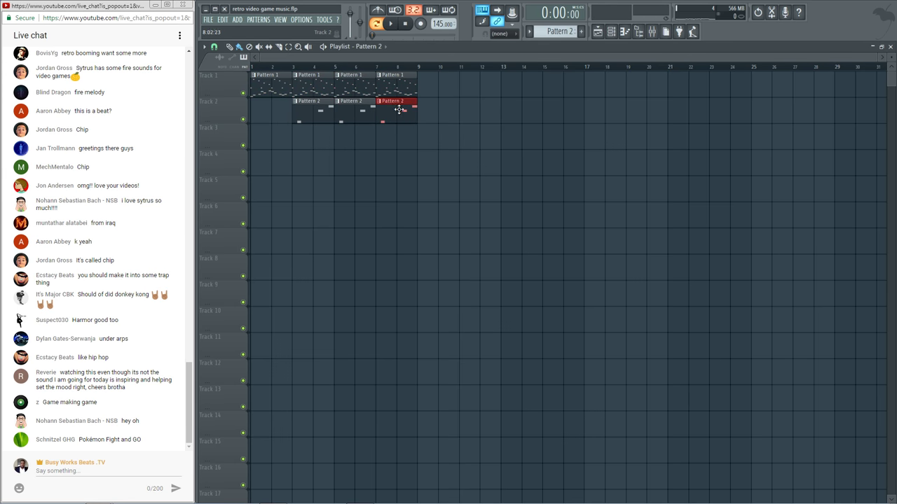
left_click(410, 146)
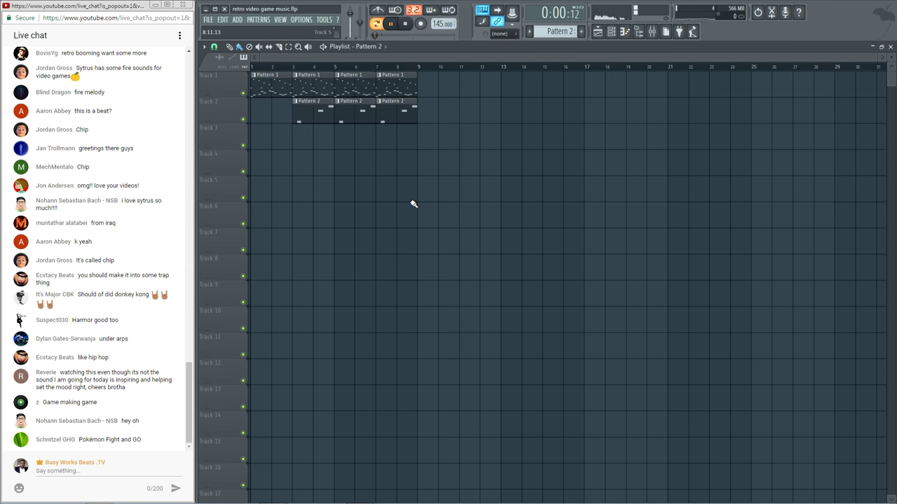
Play the arrangement in song mode and delete the Pattern 2 clip at bar 3 on Track 2
key("space")
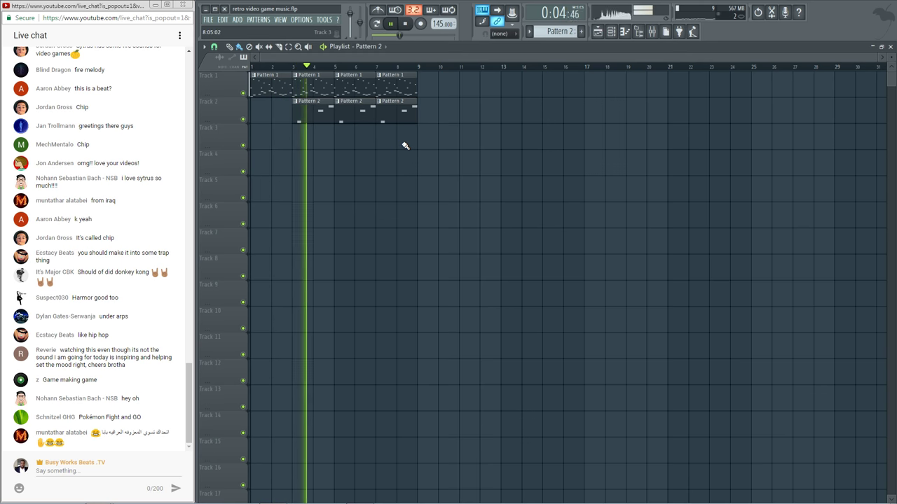
right_click(327, 122)
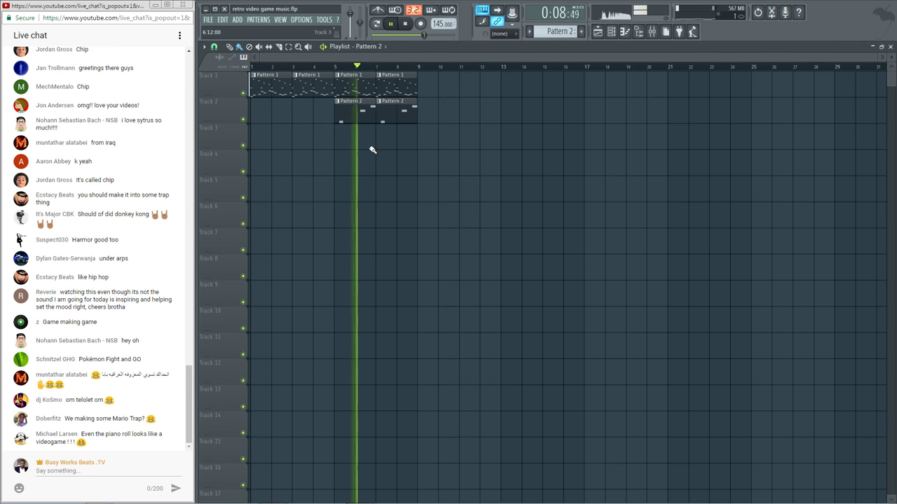
key("space")
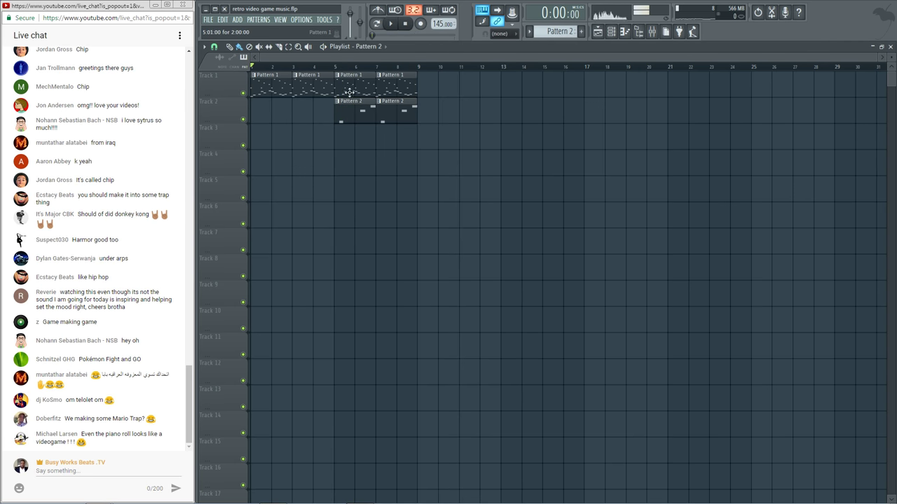
Make the Pattern 1 clip at bar 5 unique and delete all 3x Osc notes from that copy
left_click(338, 76)
left_click(359, 136)
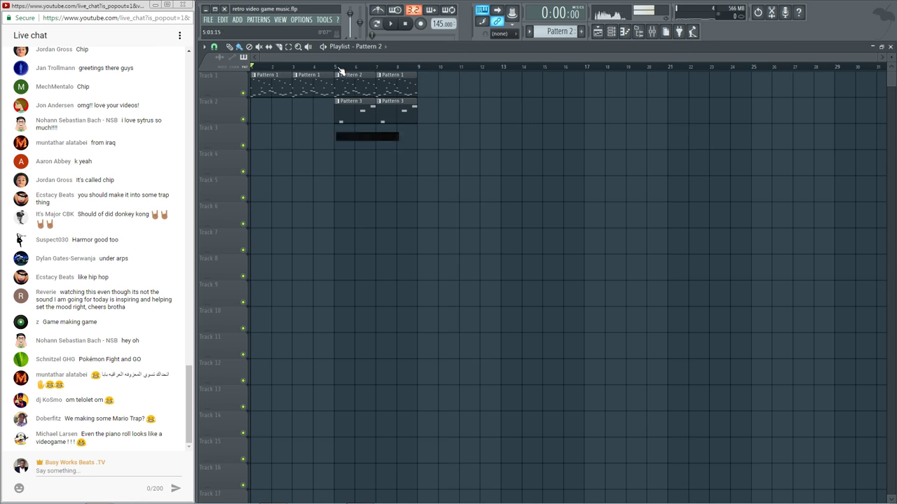
left_click(337, 75)
left_click(355, 110)
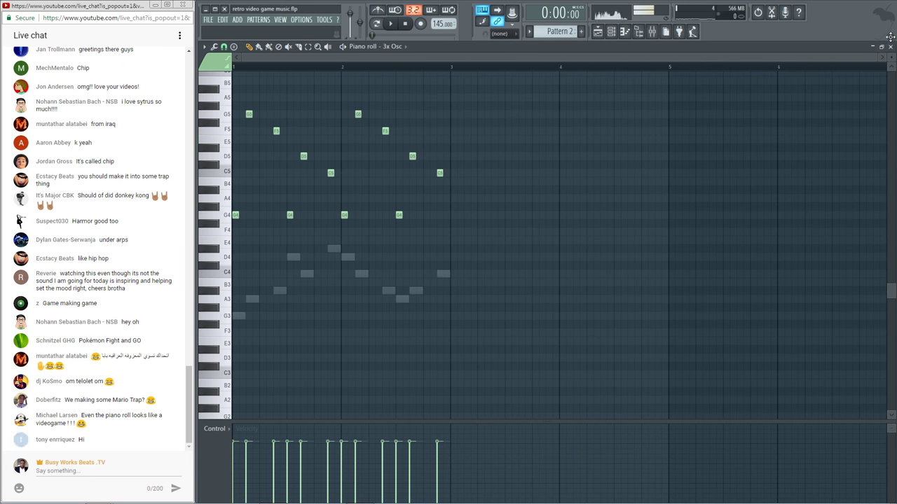
left_click_drag(549, 254, 234, 84)
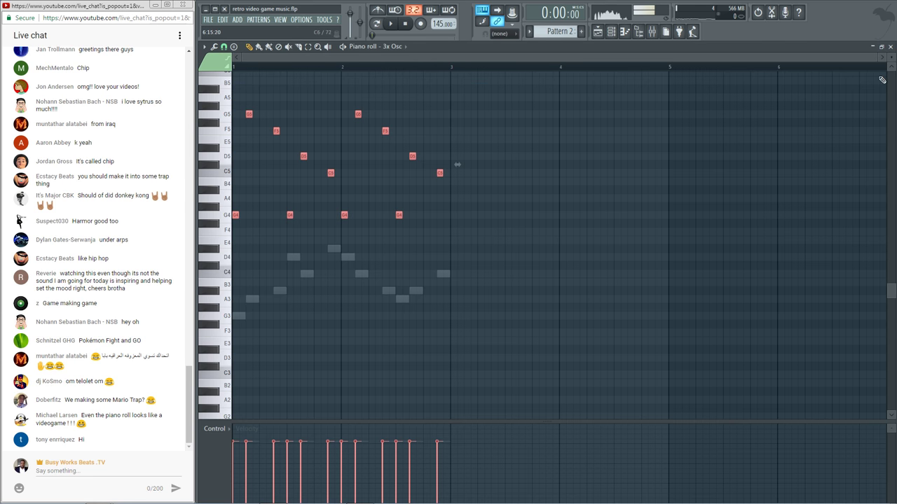
left_click(890, 46)
Replace the Pattern 1 clip at bar 7 with Pattern 2 while the song plays, and save the project
key("space")
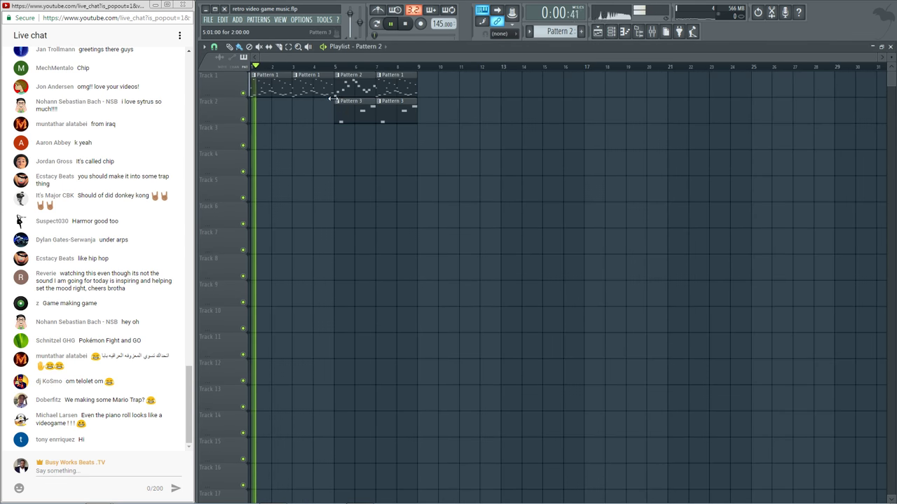
right_click(389, 88)
left_click(364, 83)
left_click(390, 85)
left_click_drag(413, 82, 396, 81)
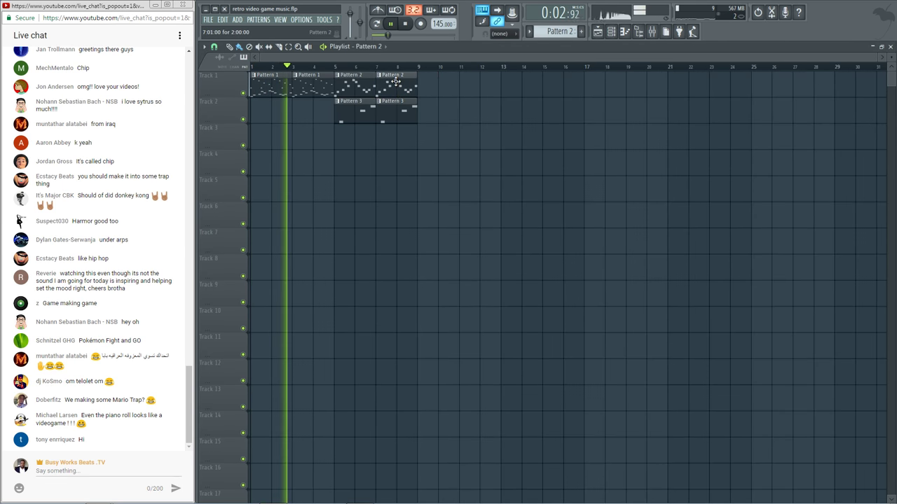
key("ctrl+s")
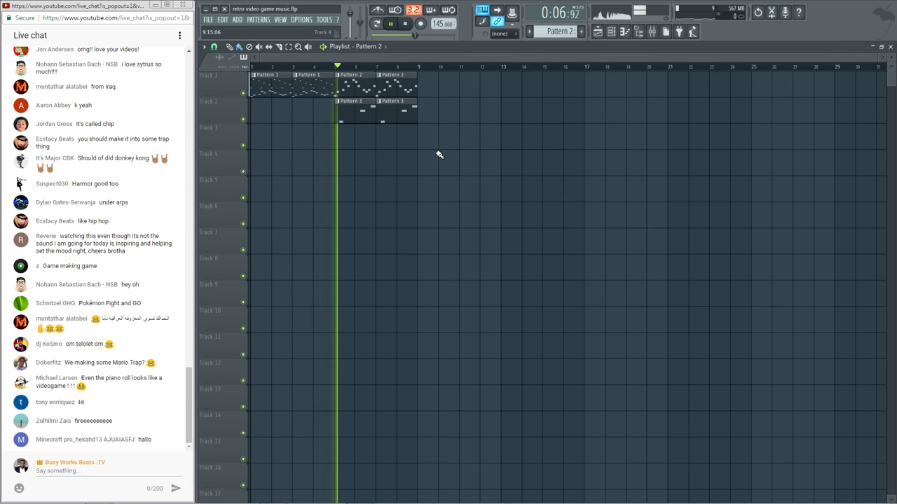
Duplicate the four Pattern 2 and Pattern 3 clips of bars 5 to 8 into bars 9 to 12
left_click_drag(440, 150, 354, 84)
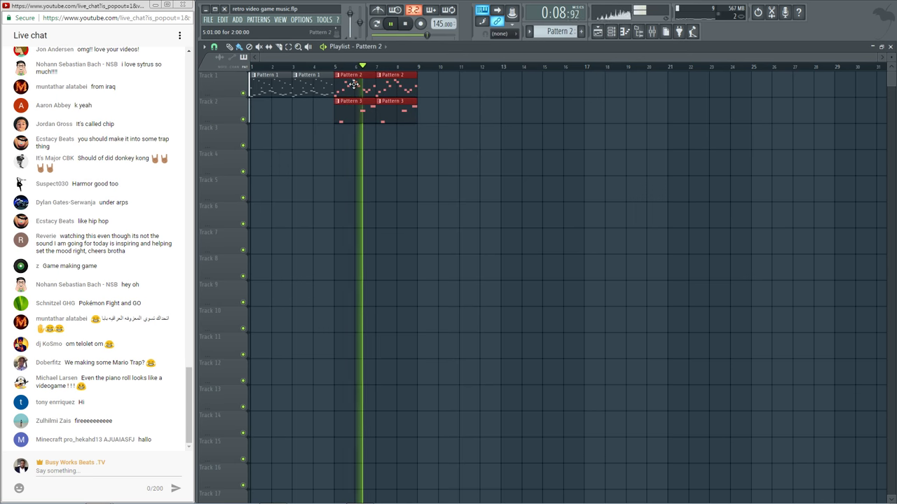
key("ctrl+b")
left_click(431, 146)
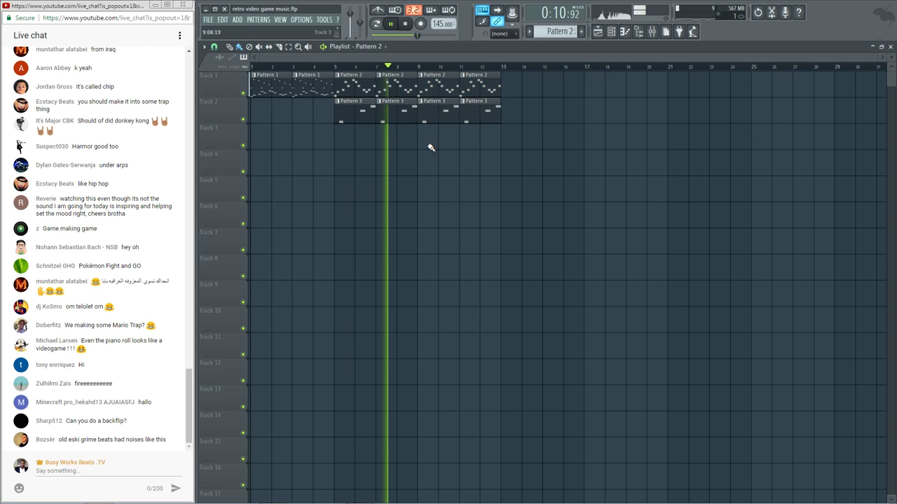
Stop playback and save the project as a new version
key("space")
left_click(207, 19)
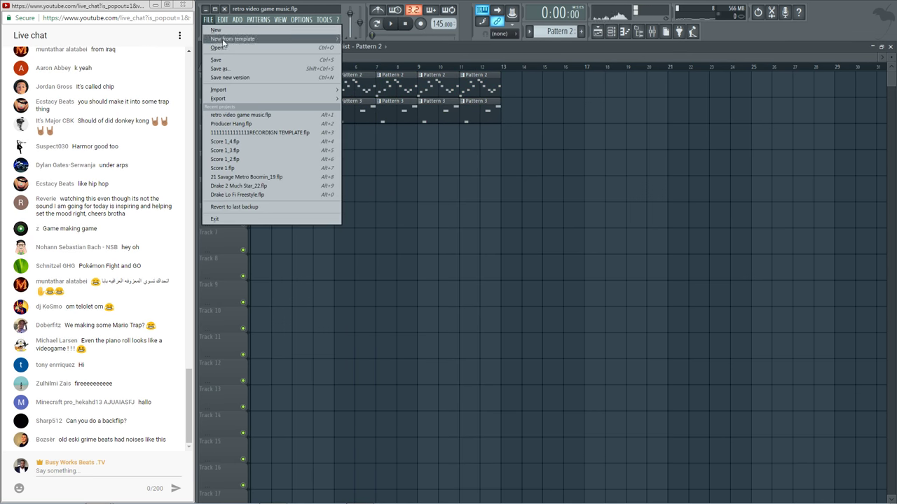
left_click(244, 78)
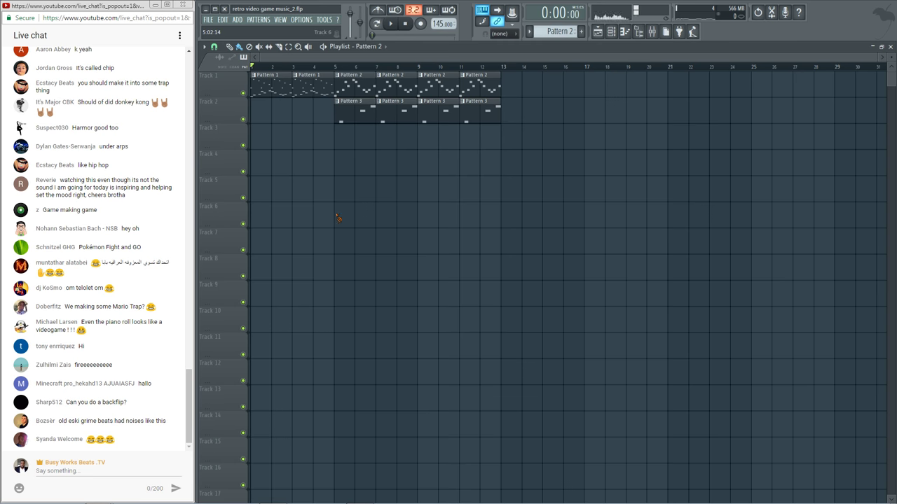
Show Pattern 1 in the channel rack and examine the 3x Osc oscillator settings and the Decimort 2 effect on mixer Insert 2
left_click(611, 33)
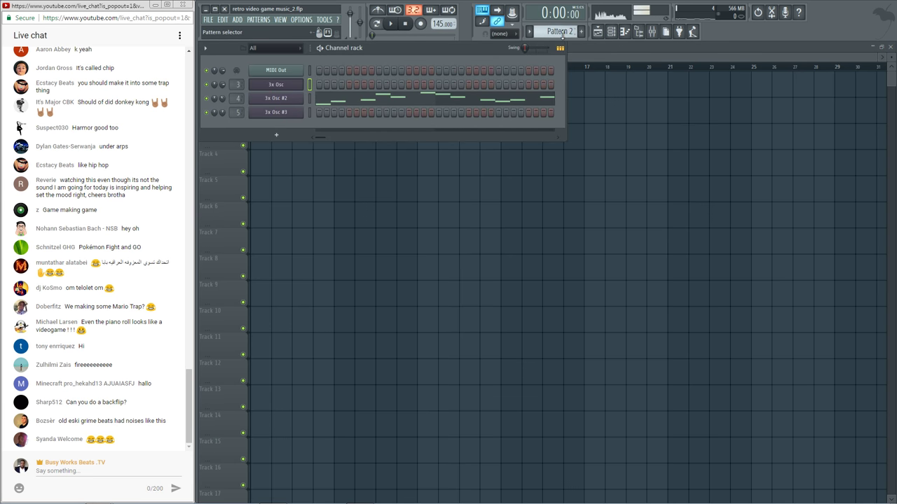
scroll(560, 32, "up", 1)
left_click(295, 86)
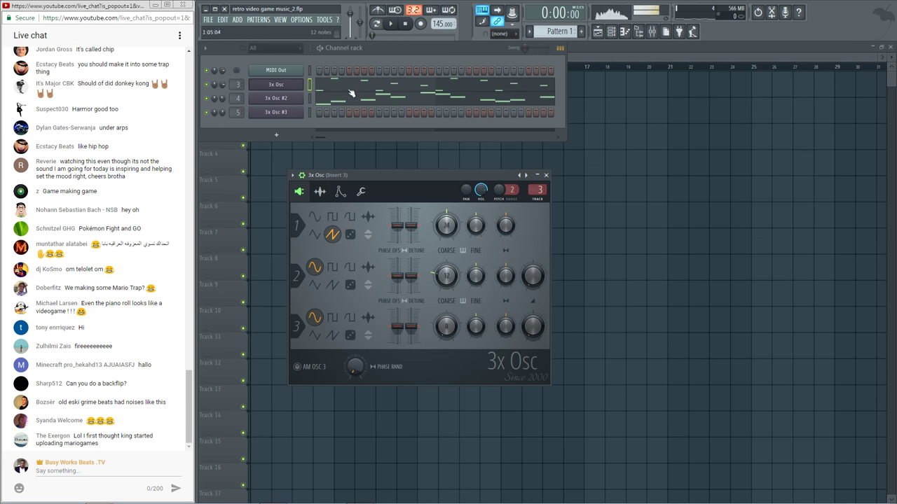
left_click(651, 32)
left_click(328, 144)
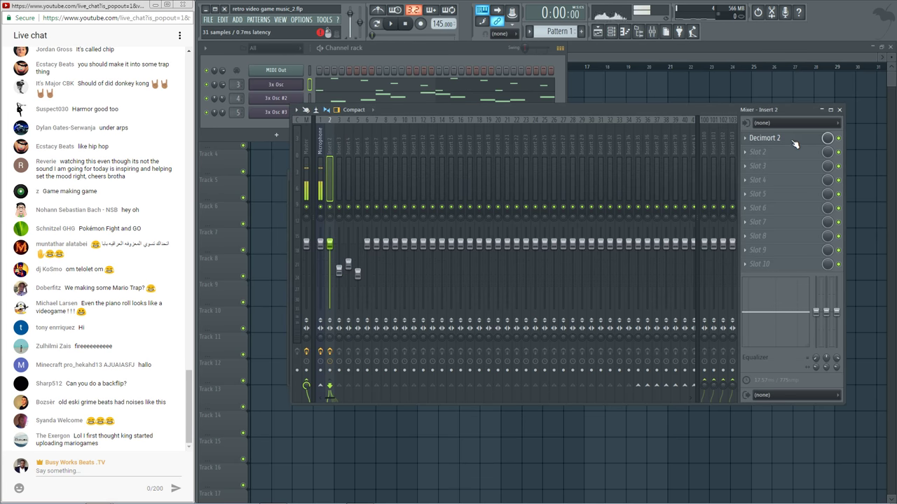
left_click(764, 138)
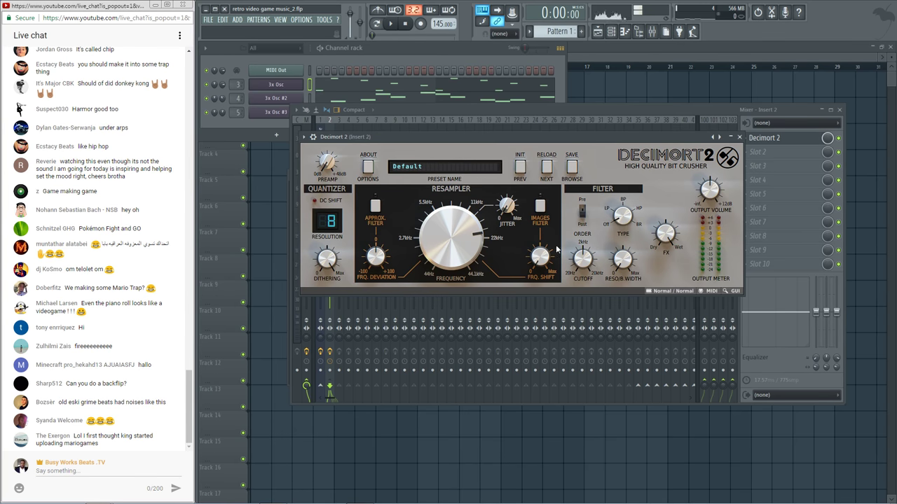
left_click(760, 138)
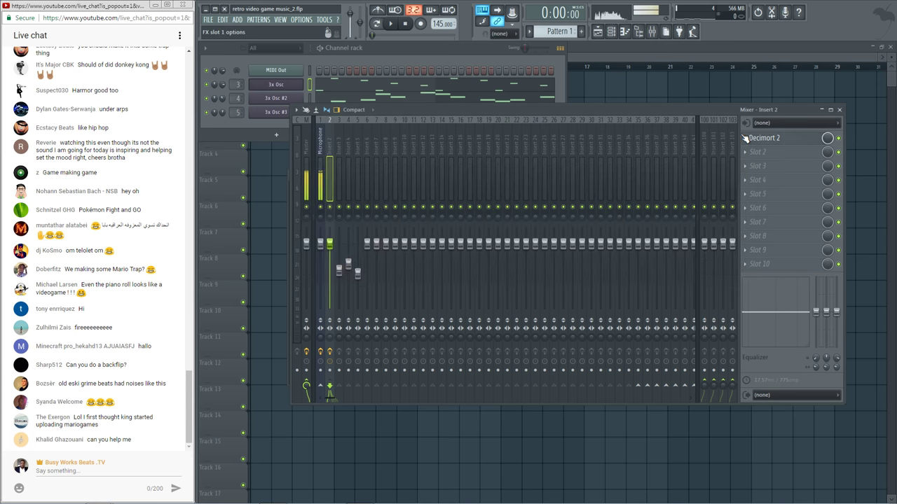
Solo the first 3x Osc channel of Pattern 1, view its oscillator shapes and play it on its own
left_click(270, 85)
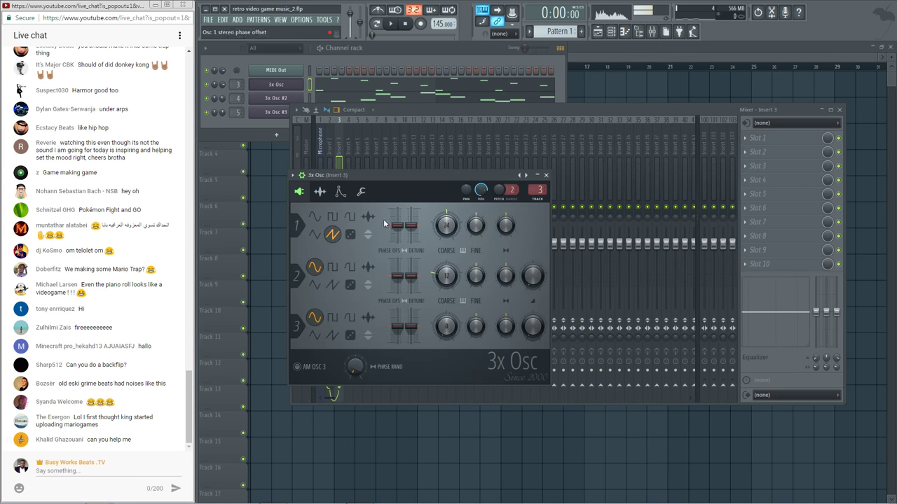
right_click(203, 81)
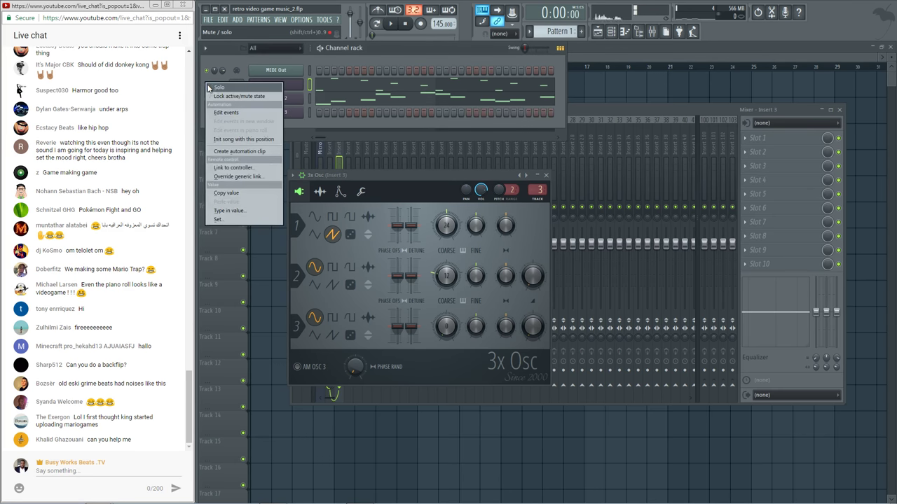
left_click(391, 24)
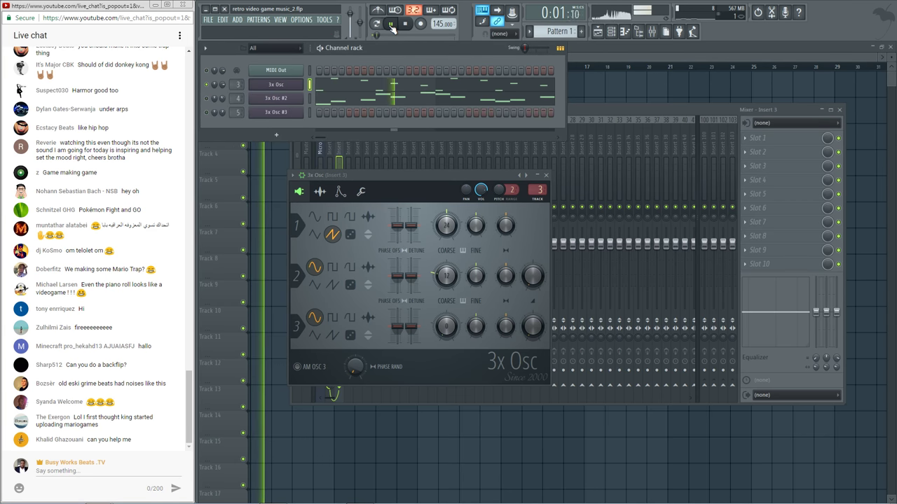
left_click(391, 24)
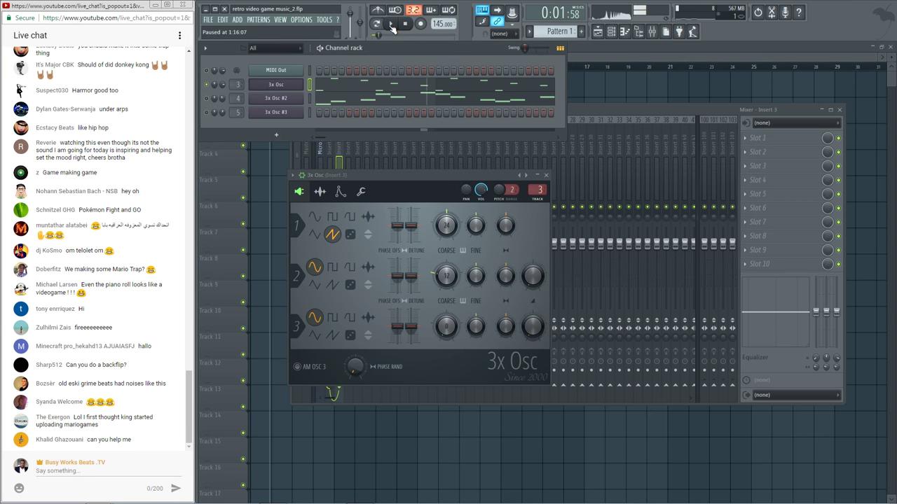
Solo and play 3x Osc #2, and examine its oscillator shapes and its notes in the piano roll
right_click(208, 98)
left_click(213, 102)
left_click(276, 100)
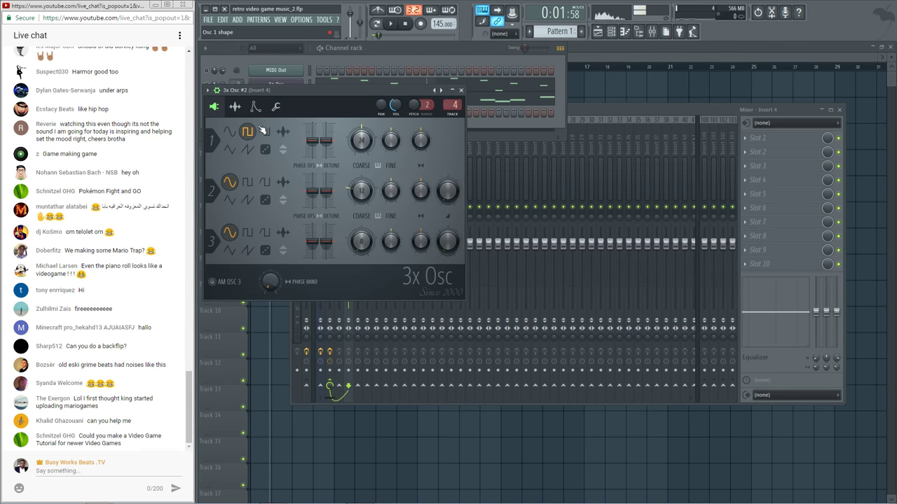
left_click(461, 91)
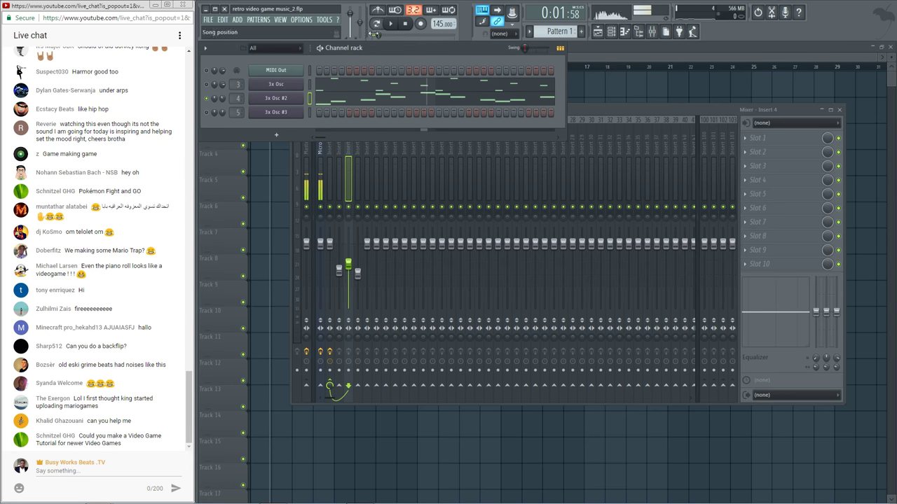
left_click(390, 23)
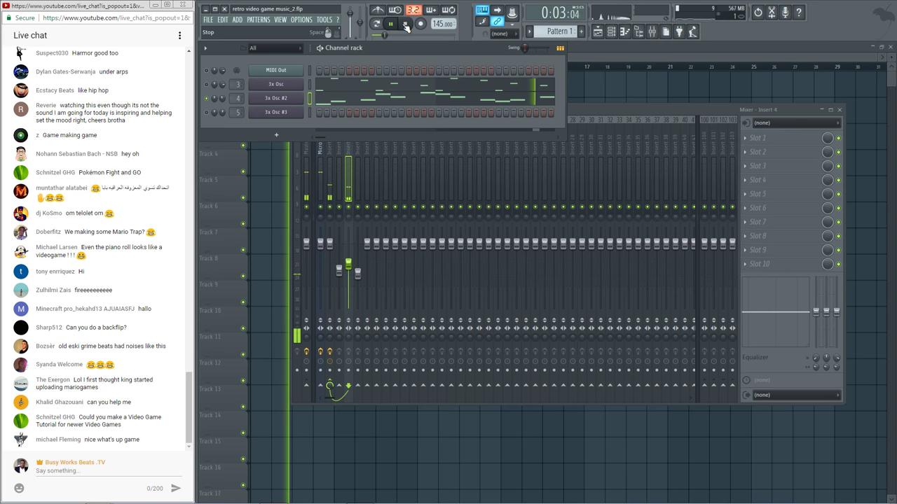
left_click(406, 25)
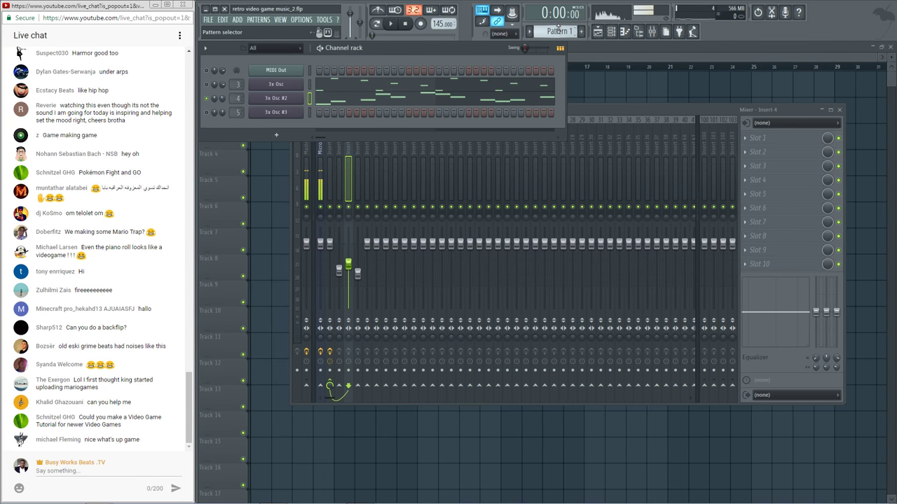
left_click(447, 96)
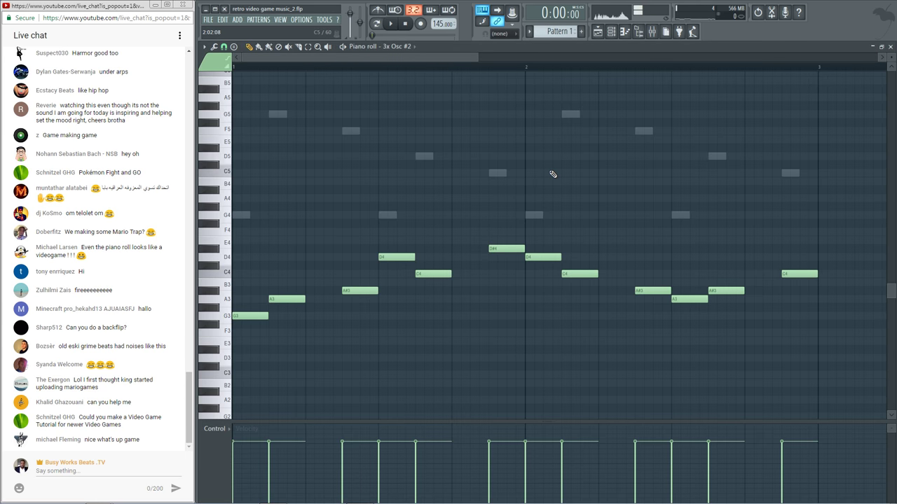
left_click(890, 46)
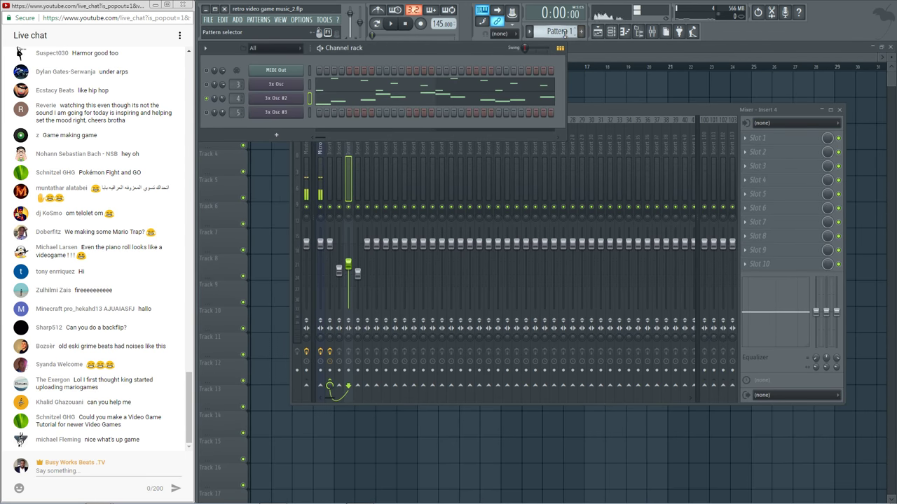
Switch to Pattern 3, solo 3x Osc #3, and examine its oscillator shapes and arpeggiator settings
scroll(564, 33, "down", 1)
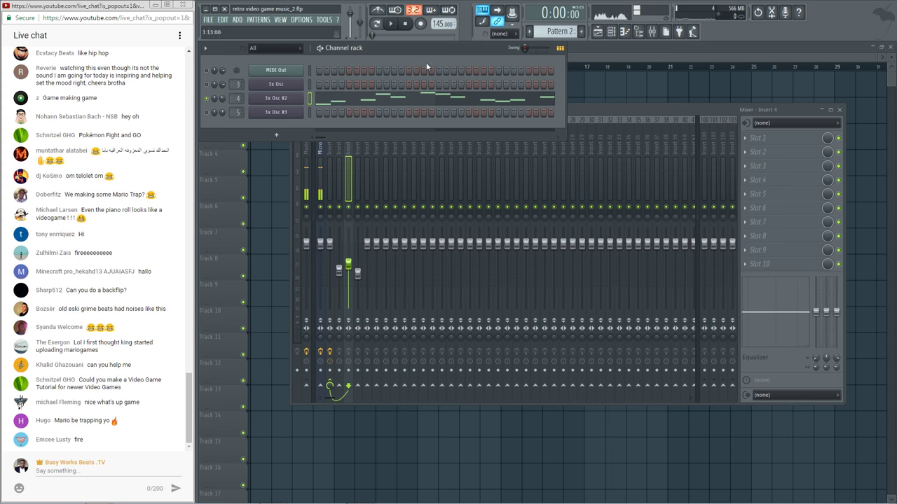
scroll(561, 32, "down", 1)
right_click(206, 113)
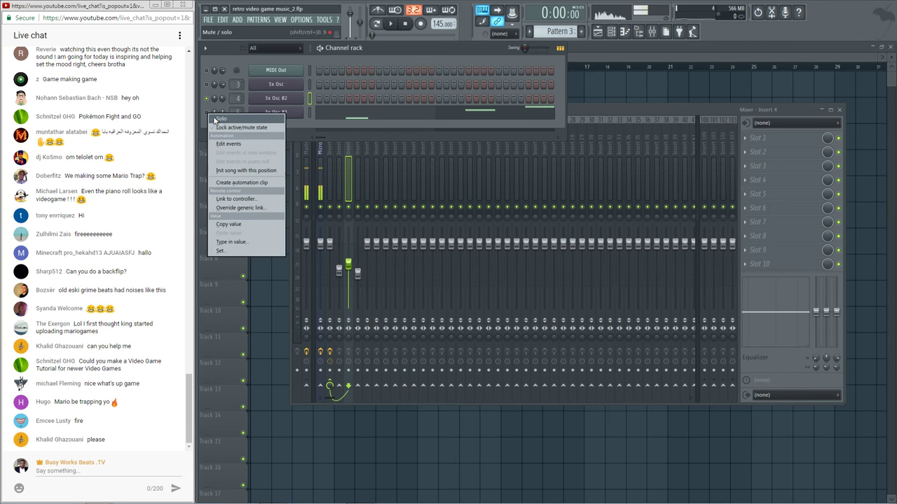
left_click(219, 118)
left_click(266, 113)
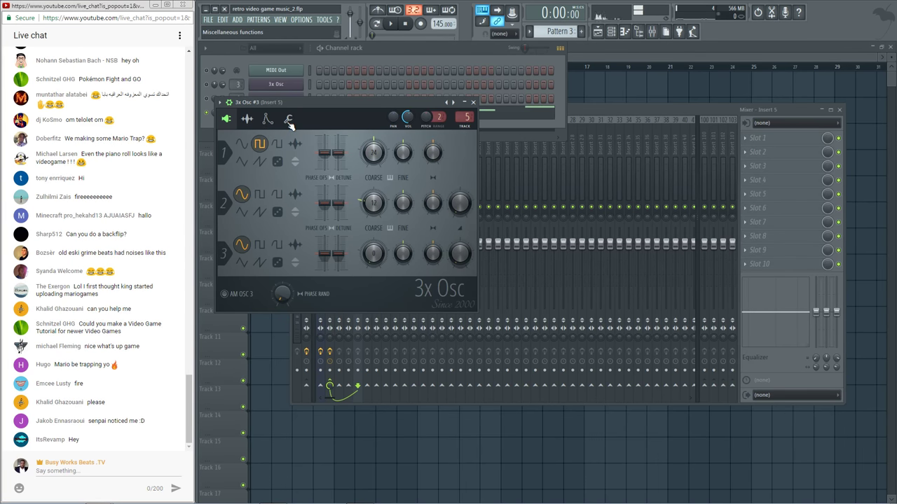
left_click(288, 119)
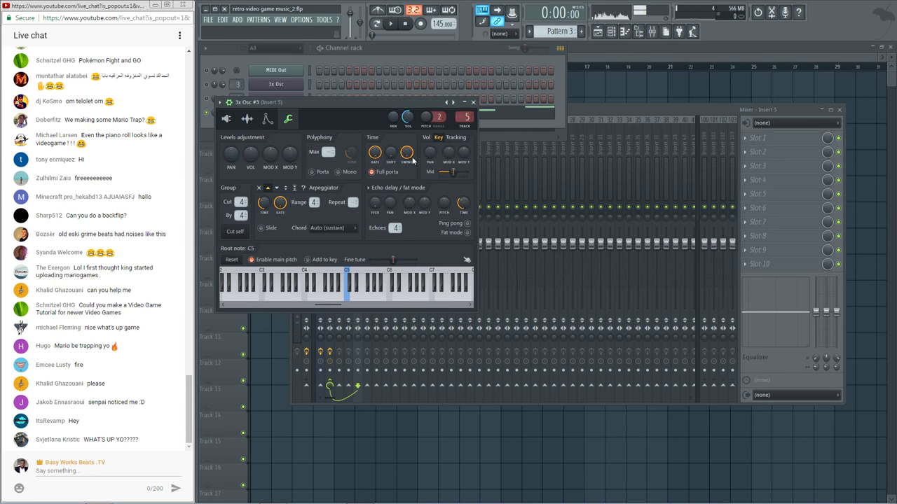
left_click(474, 103)
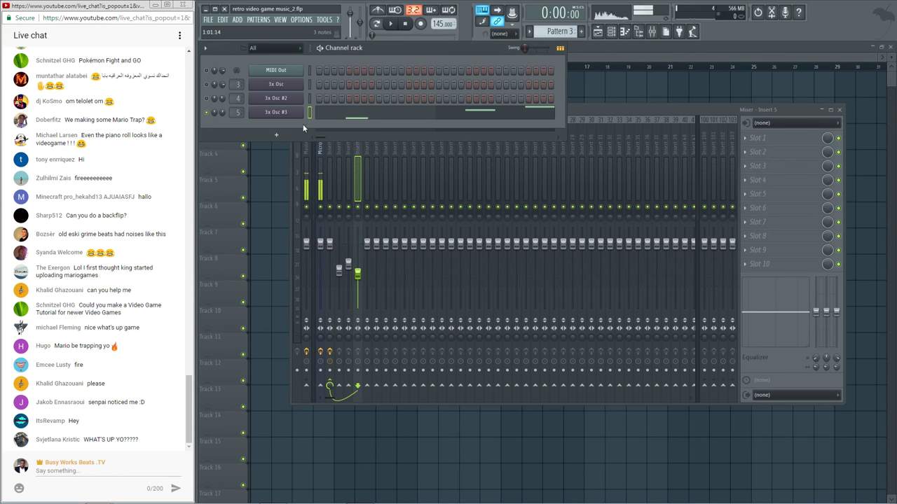
Add another 3x Osc channel with a triangle wave on oscillator 1, route it to mixer track 6, and re-enable the muted 3x Osc channels
left_click(288, 130)
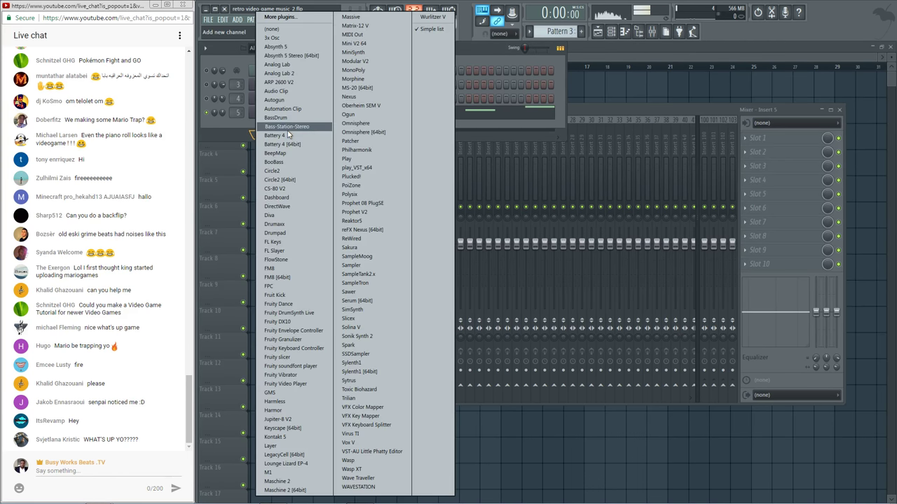
left_click(290, 37)
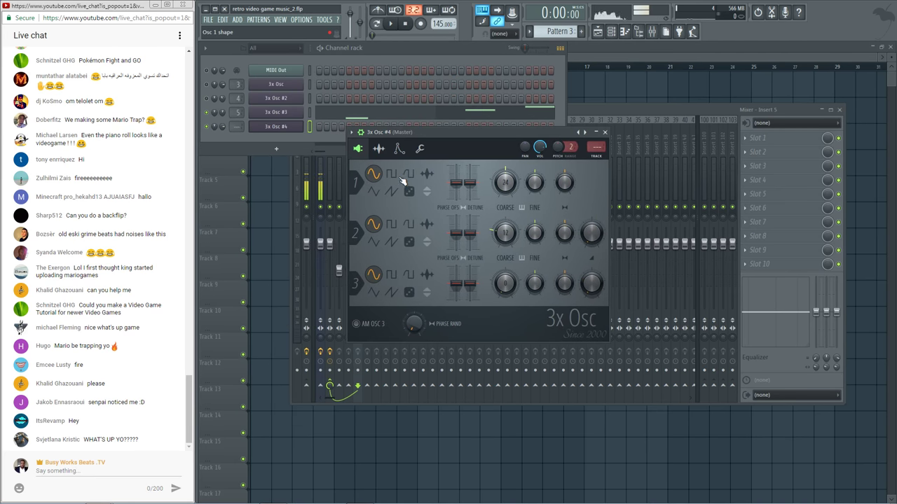
left_click(374, 191)
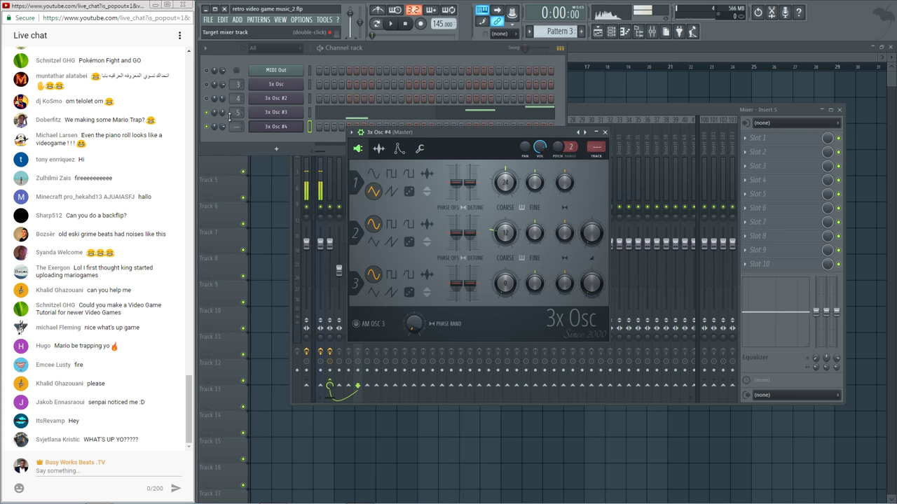
left_click_drag(239, 128, 239, 122)
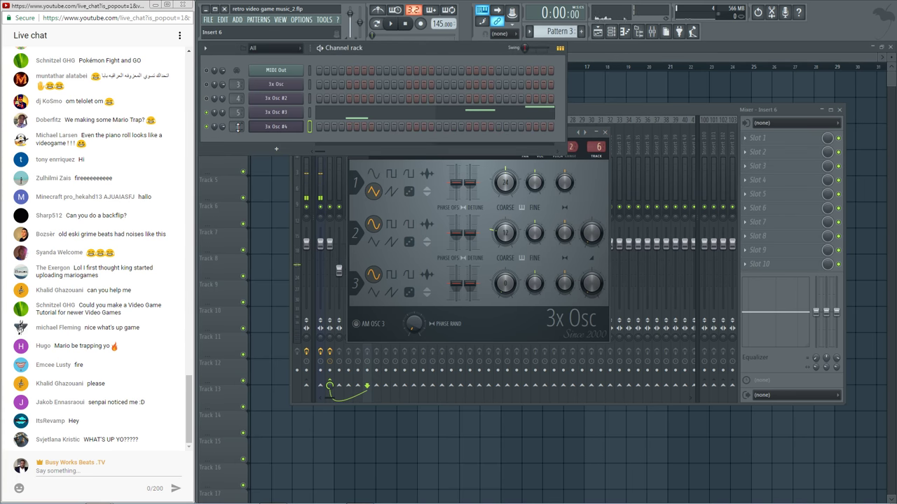
left_click(207, 99)
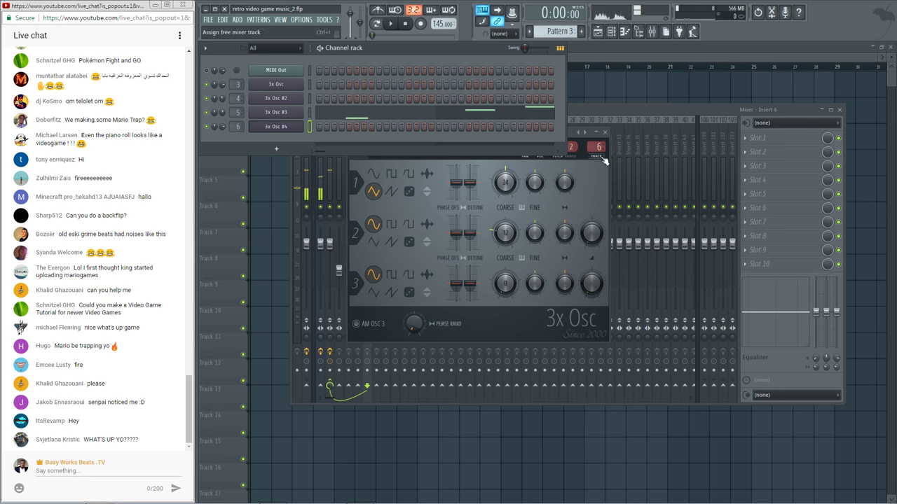
Enable Mono mode on 3x Osc #4 and raise its slide time while auditioning notes
left_click(416, 149)
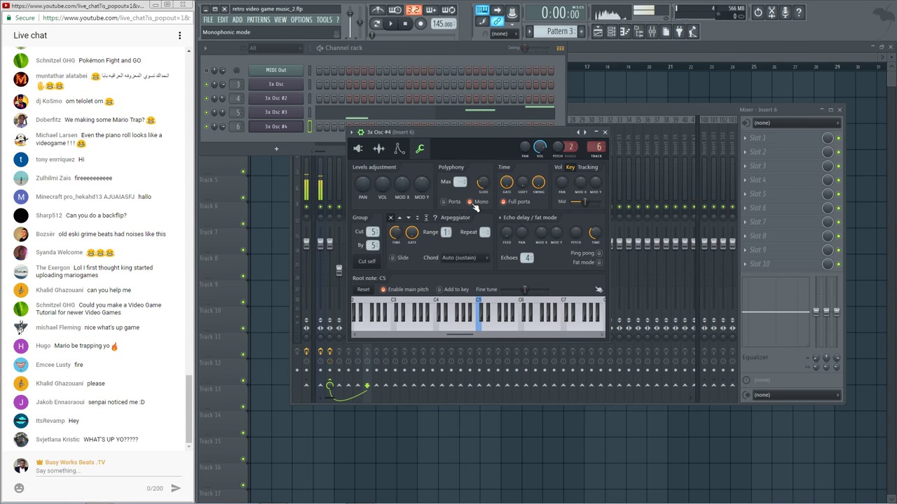
key("v")
key("c")
key("v")
key("n")
key("b")
key("c")
key("v")
left_click_drag(483, 184, 483, 181)
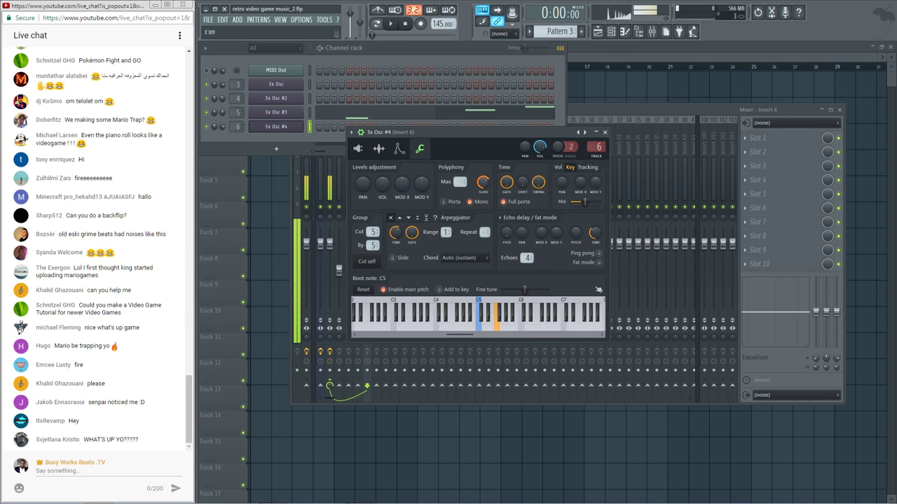
key("n")
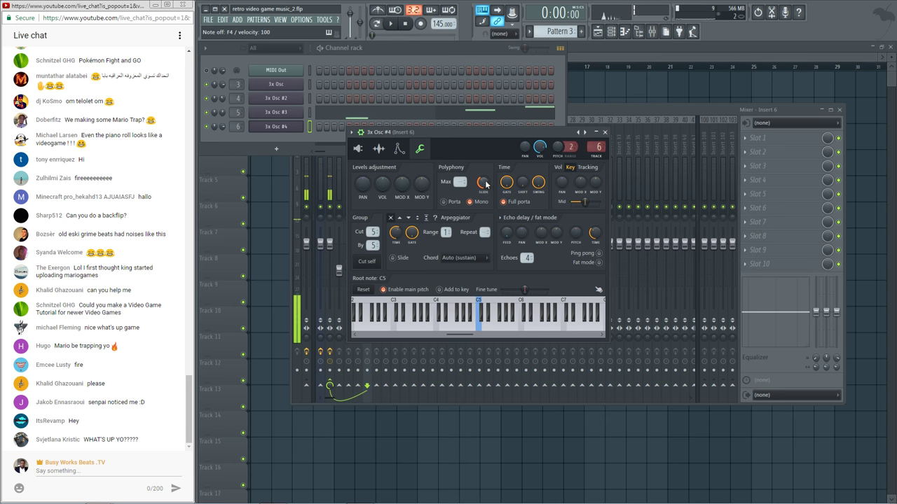
Raise the pitch LFO amount of 3x Osc #4 to add vibrato, and audition it over the song
left_click(358, 150)
left_click(398, 149)
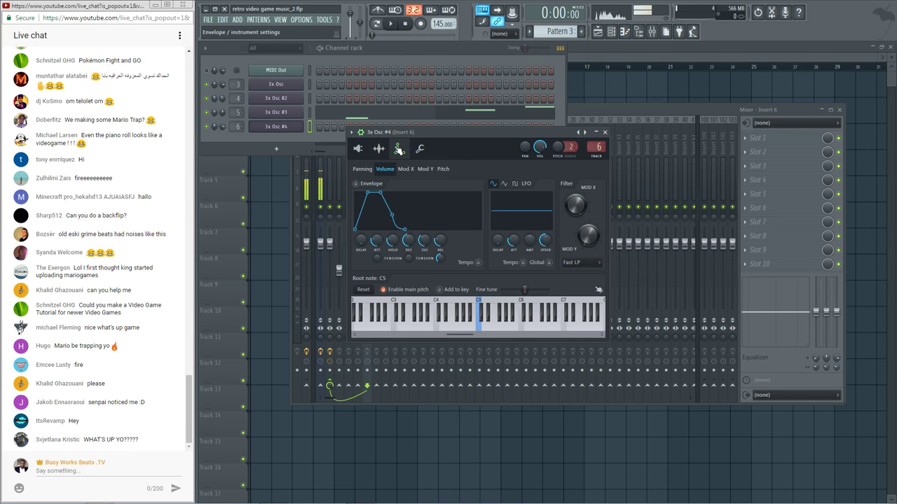
left_click(443, 169)
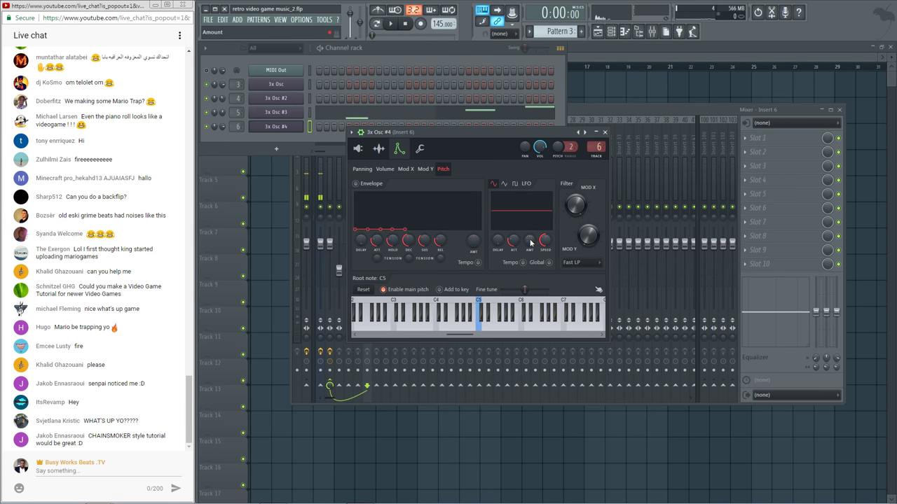
left_click_drag(531, 242, 531, 231)
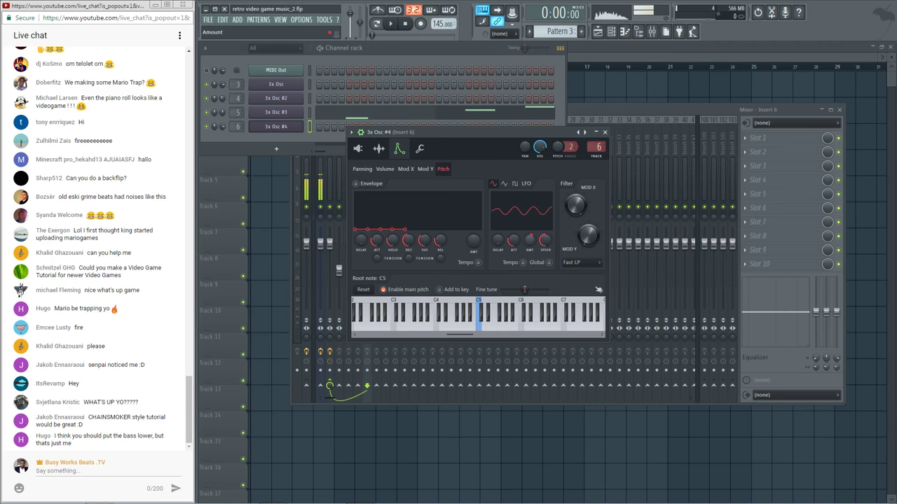
key("n")
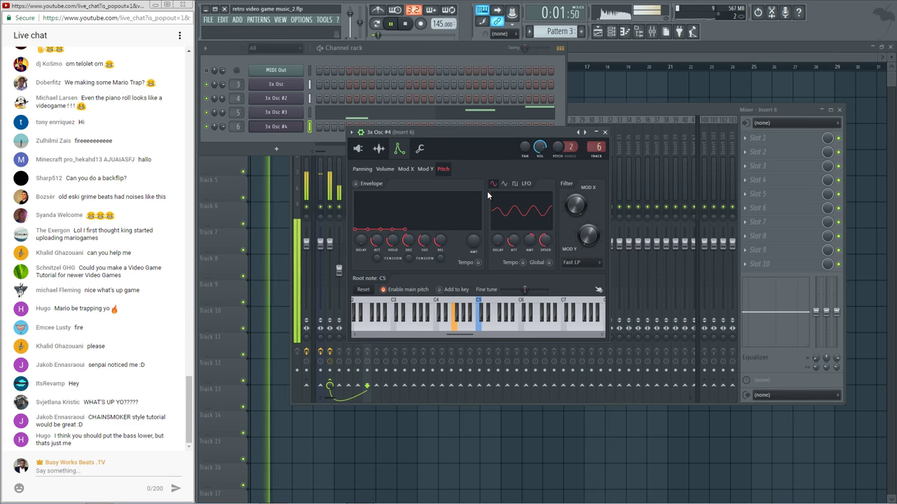
key("space")
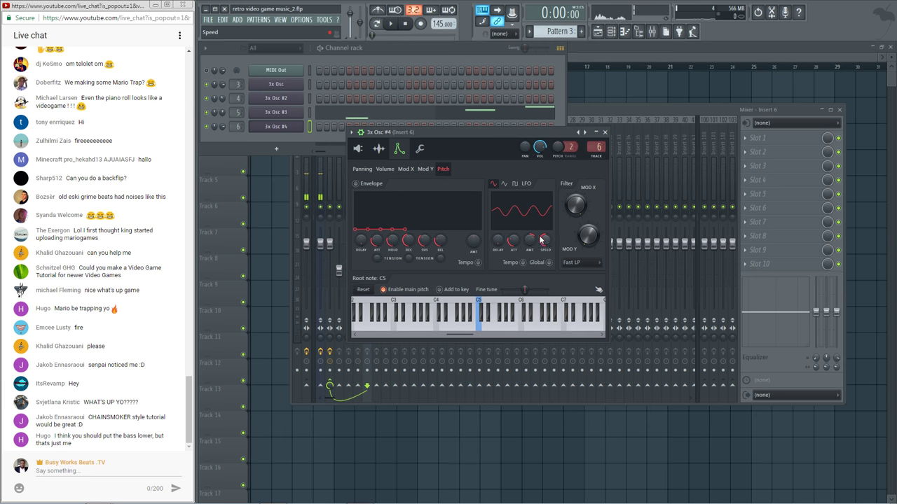
Adjust the pitch LFO speed of 3x Osc #4, lower its amount and lengthen its attack, then audition the vibrato and close the instrument
left_click_drag(540, 237, 541, 262)
key("v")
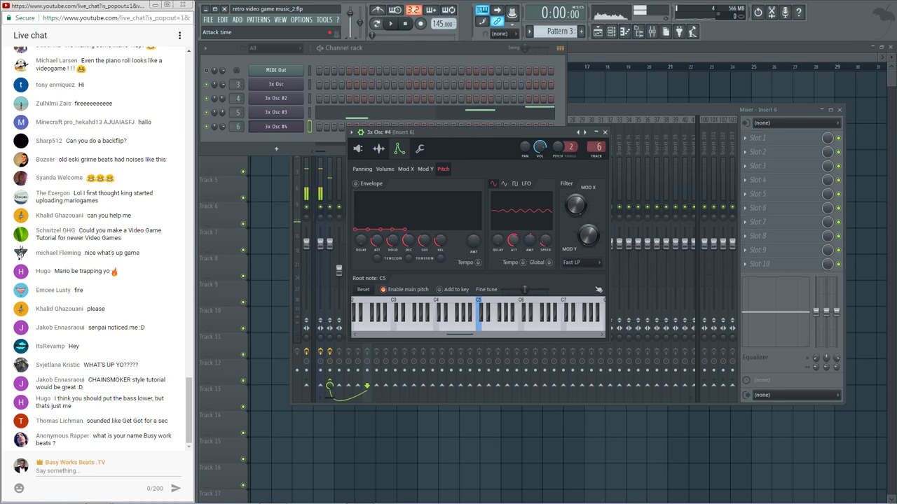
key("v")
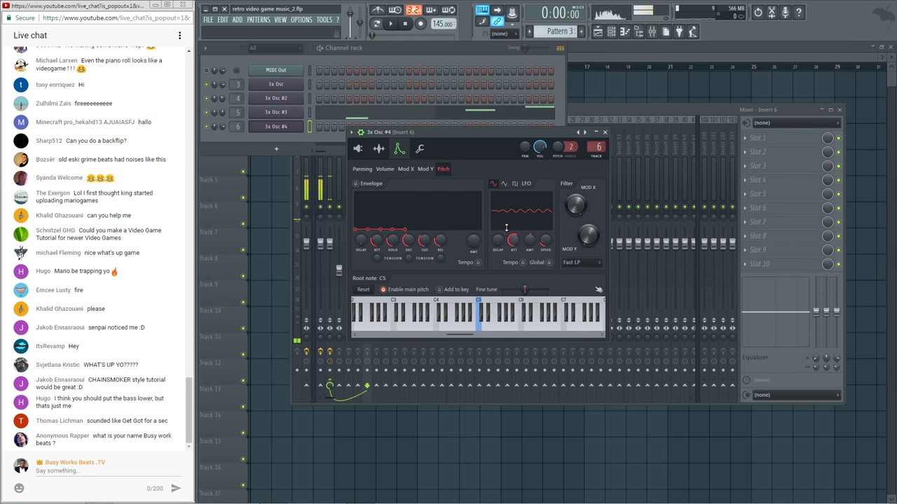
key("v")
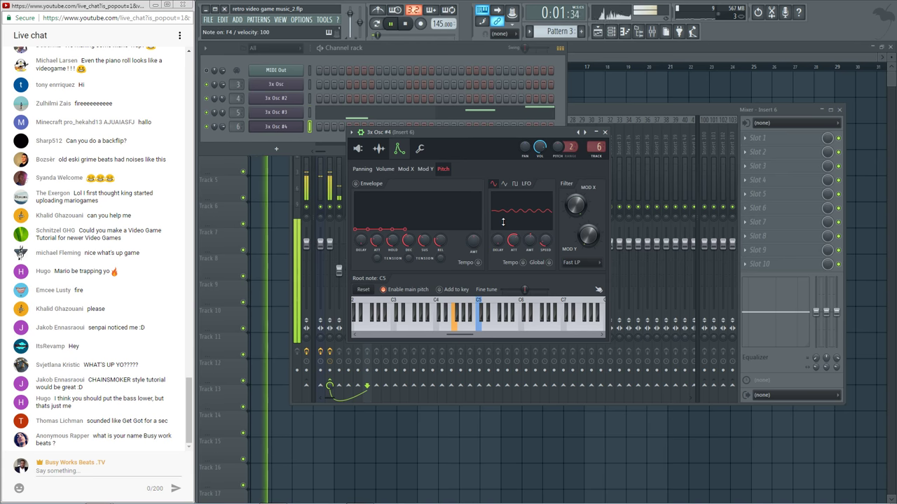
left_click(605, 132)
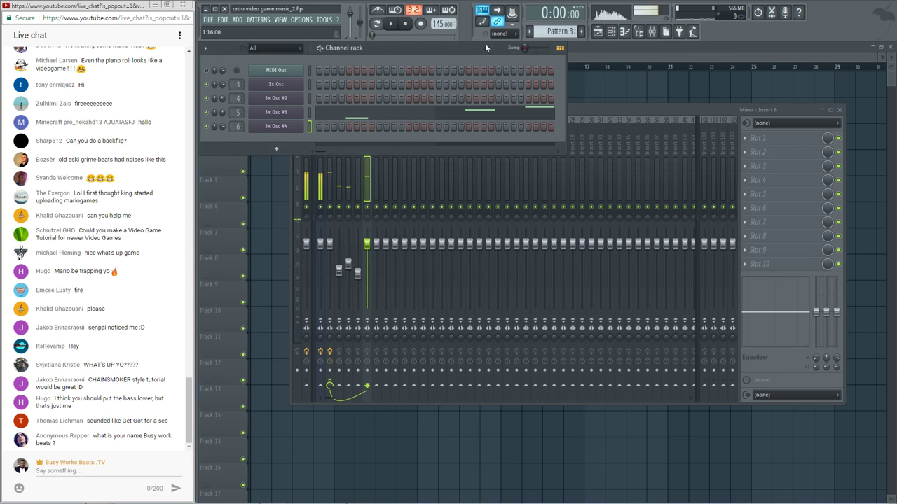
Create Pattern 4 and set the playlist time selection from bar 5 to the start of bar 13
key("F4")
key("F5")
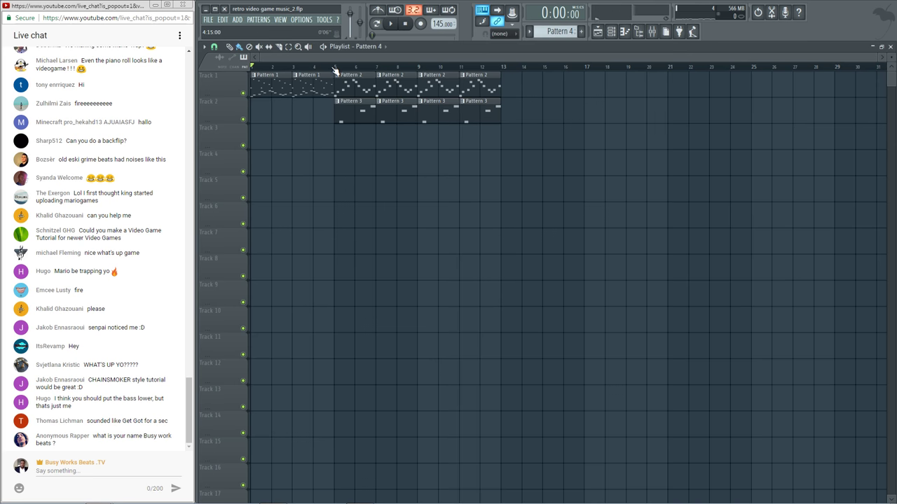
left_click_drag(342, 68, 500, 70)
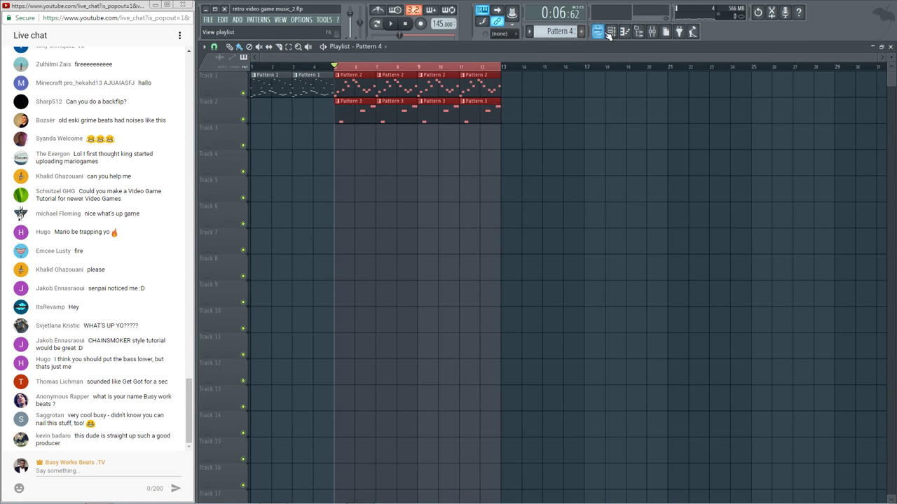
Open the piano roll of 3x Osc #4 and audition the A4, C5 and D5 keys
key("F6")
right_click(297, 127)
left_click(312, 126)
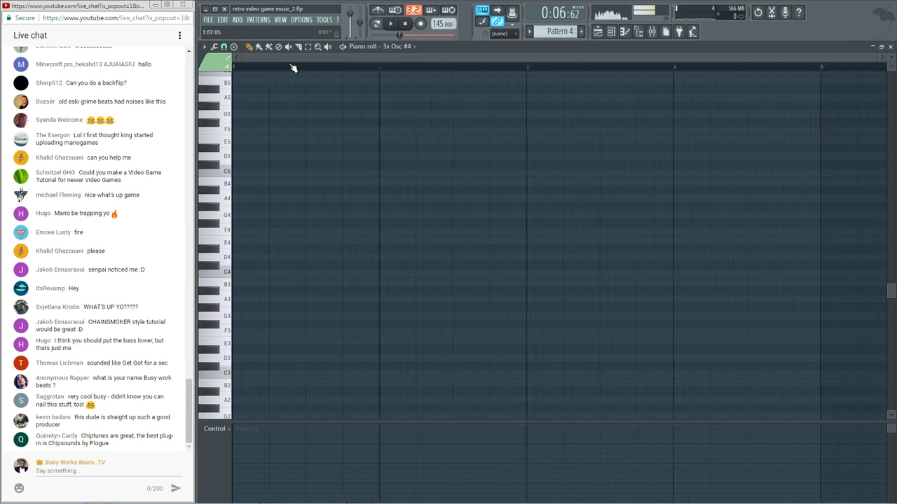
left_click(230, 199)
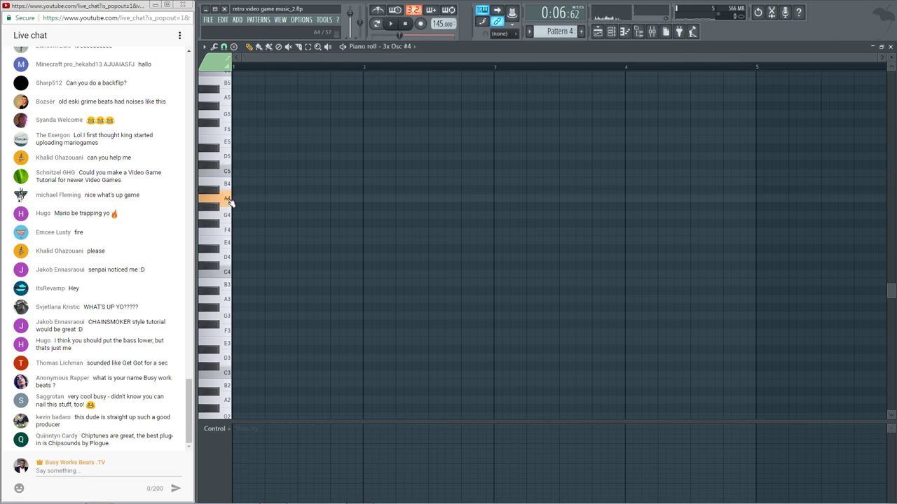
left_click(228, 173)
left_click(226, 158)
left_click(226, 158)
left_click(227, 158)
left_click(228, 159)
Place a Pattern 4 clip at bar 5 on Track 3 and reopen the piano roll of 3x Osc #4
left_click(600, 33)
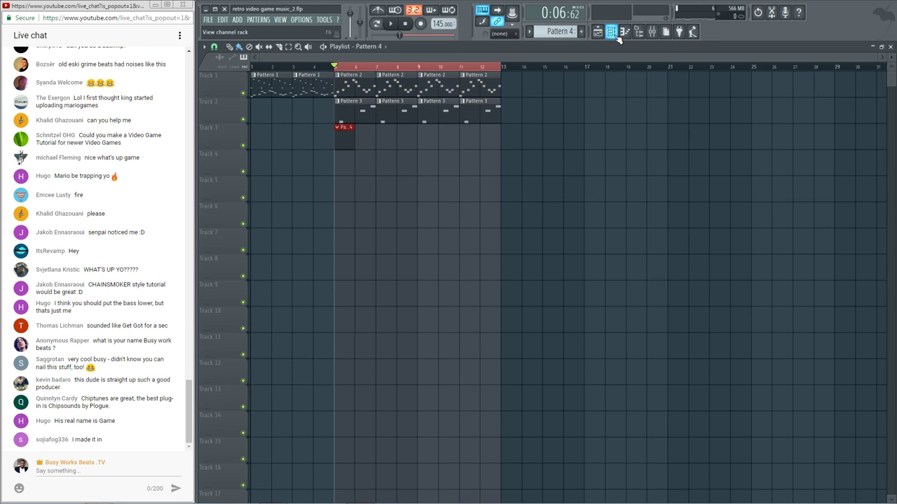
key("F6")
right_click(315, 123)
left_click(325, 127)
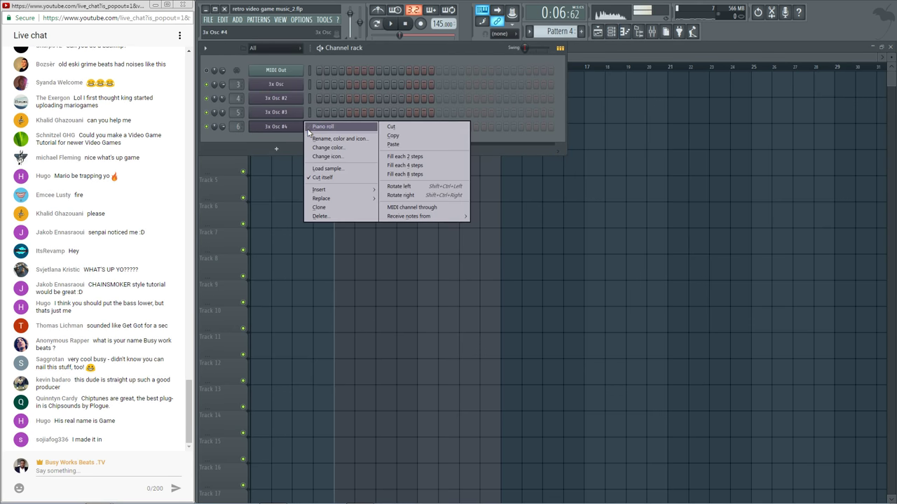
left_click(327, 126)
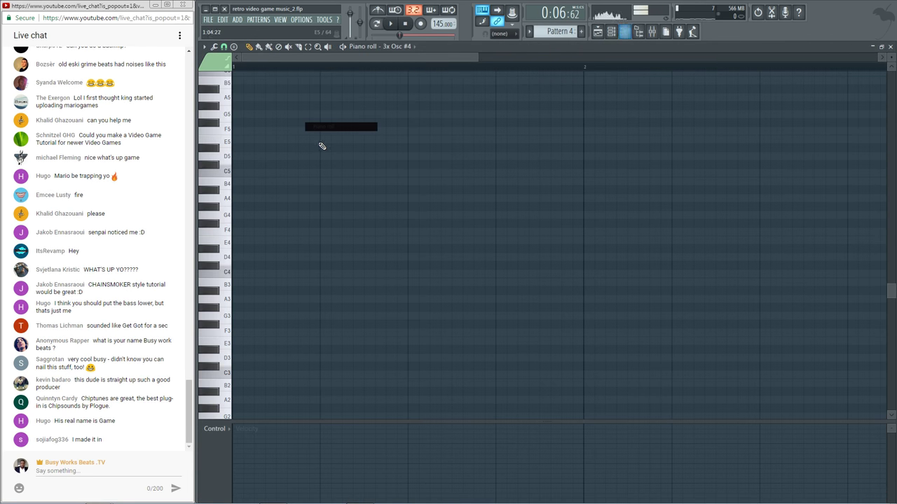
Draw a rising opening run of short B4 and C5 notes leading into a longer D5, and play it
left_click_drag(244, 182, 235, 182)
mouse_move(319, 181)
left_mouse_down()
mouse_move(255, 180)
mouse_move(283, 157)
mouse_move(319, 157)
left_mouse_up()
left_click(246, 173)
left_click(257, 156)
key("space")
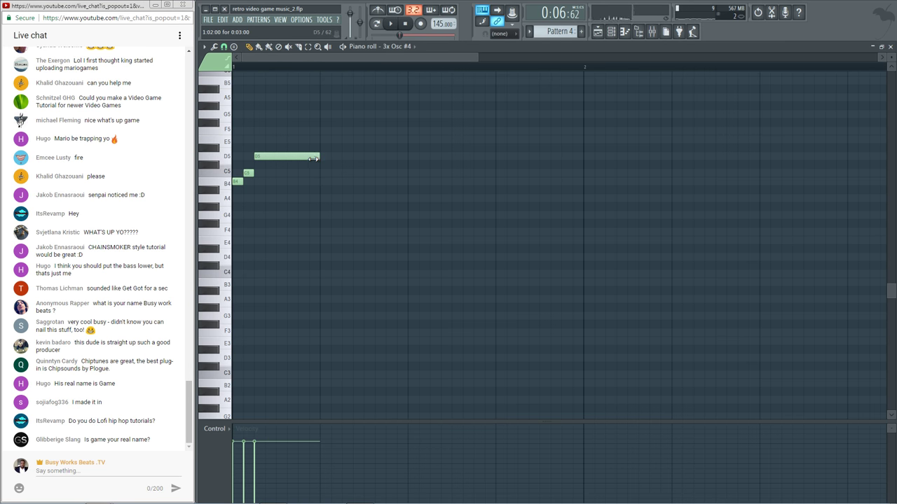
Try lengthening the opening B4 and C5 notes so each overlaps the following note, and play the result
key("space")
mouse_move(254, 173)
left_mouse_down()
mouse_move(264, 173)
mouse_move(254, 182)
left_mouse_up()
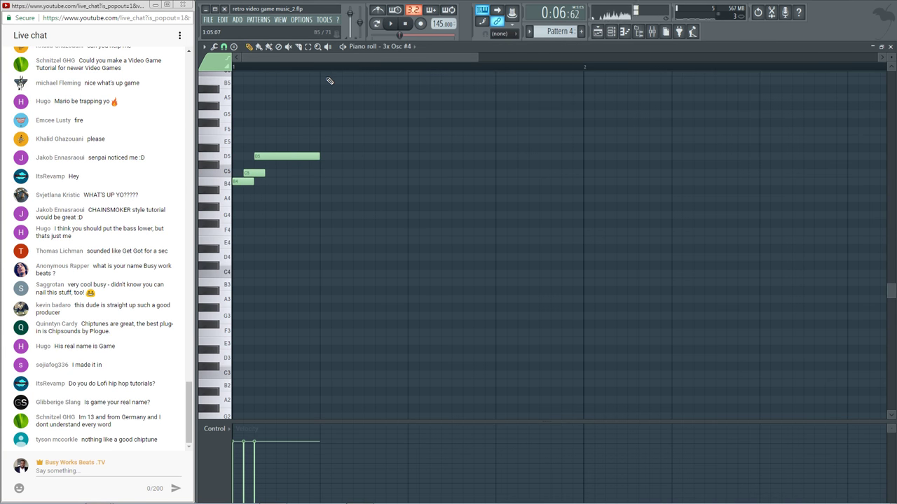
scroll(326, 76, "down", 3)
key("space")
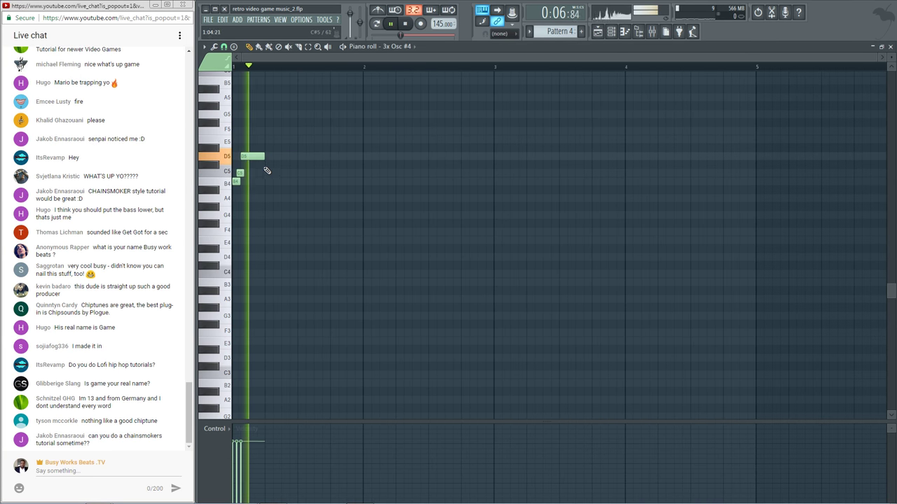
Trim the opening B4 and C5 notes to remove their overlap, extend D5 to about five steps, and audition the run
left_click_drag(260, 156, 240, 173)
key("space")
key("space")
key("space")
key("space")
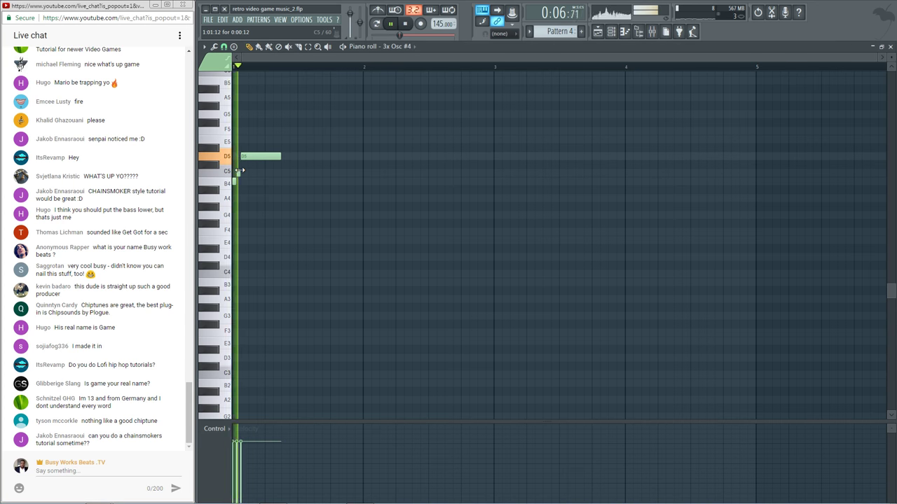
key("space")
key("space")
key("space")
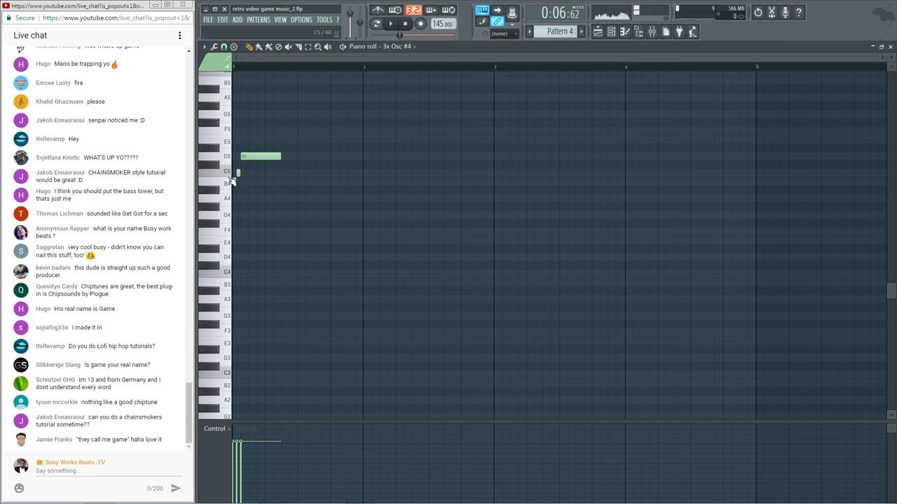
key("space")
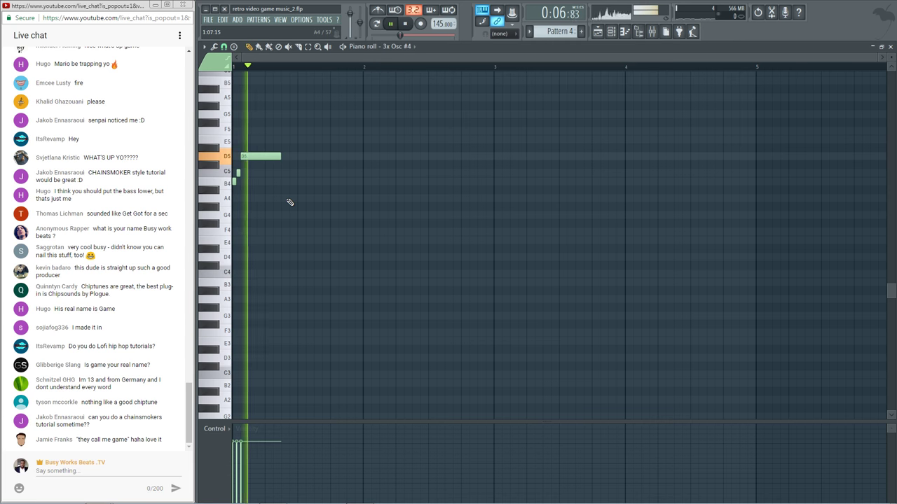
Continue the lead in bar 1 with short C5 and A#4 notes descending to a four-step A4, auditioning the phrase
key("space")
left_click_drag(281, 173, 332, 202)
left_click(294, 189)
key("space")
key("space")
key("space")
key("space")
key("space")
key("space")
left_click(299, 198)
key("space")
key("space")
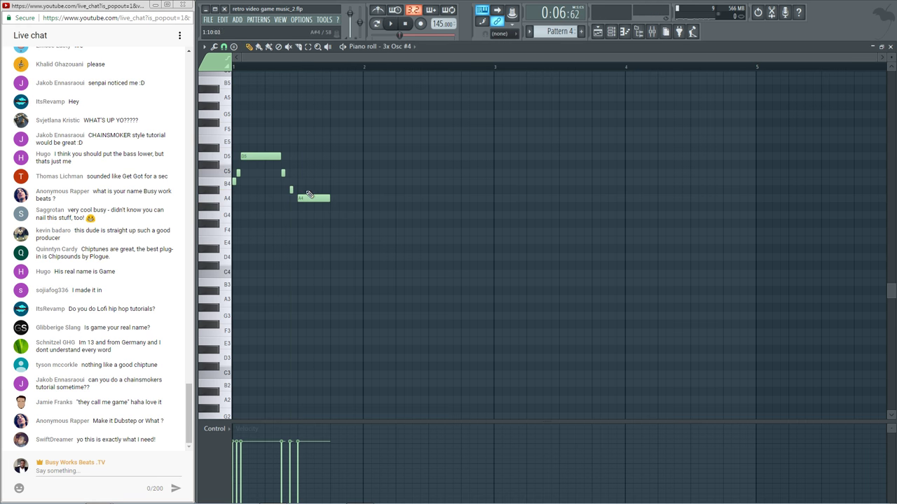
Add a two-step A#4 at the end of bar 1 and a half-bar G4 at the start of bar 2
left_click(350, 189)
key("space")
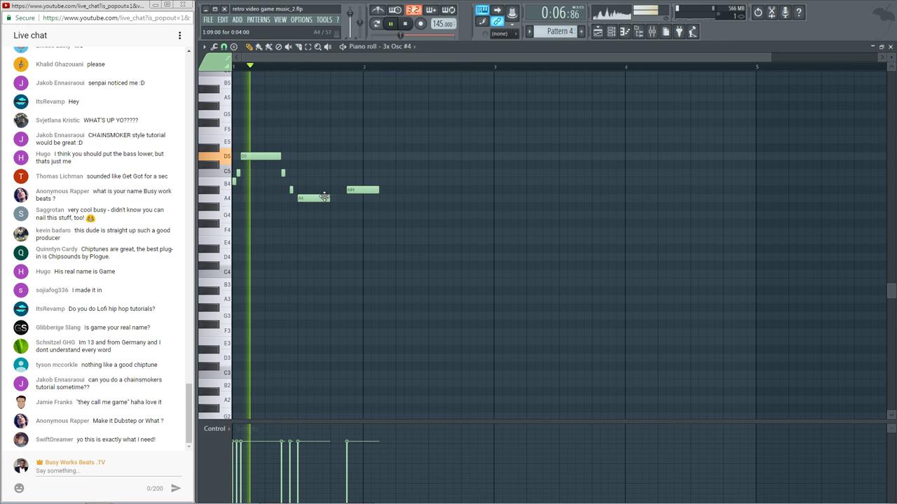
left_click_drag(371, 189, 428, 220)
left_click(366, 215)
key("space")
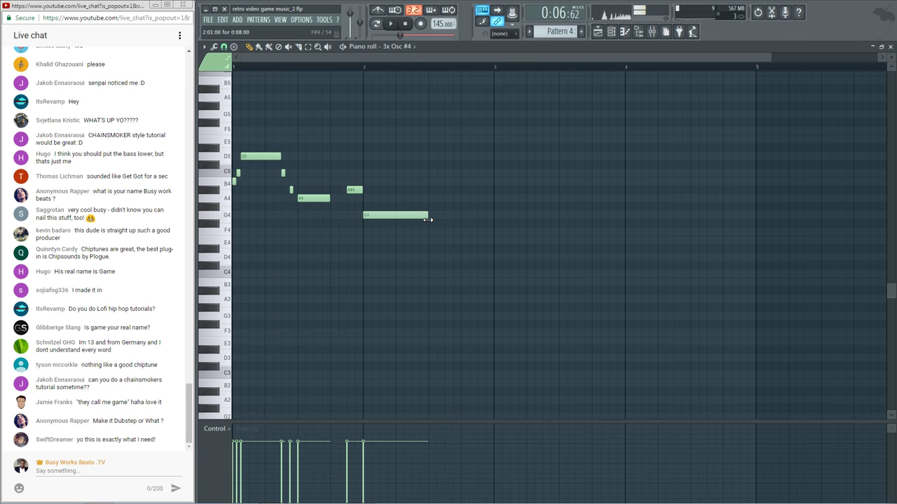
Finish bar 2 with a long G5 in its second half and a two-step D#5 at its end, and play back
left_click(431, 114)
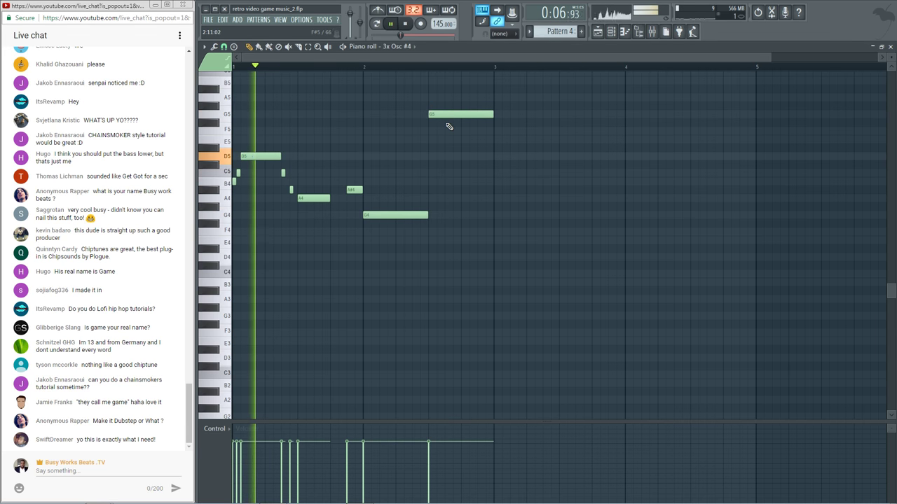
key("space")
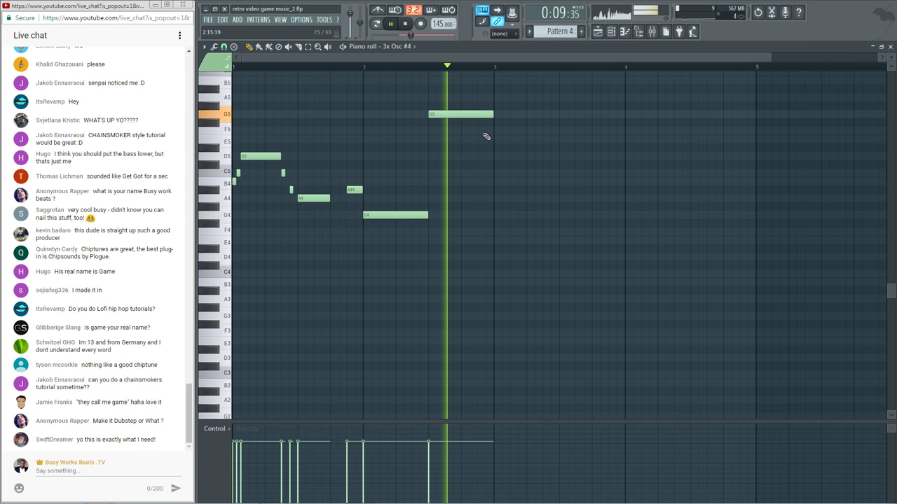
key("space")
left_click_drag(480, 115, 497, 147)
key("space")
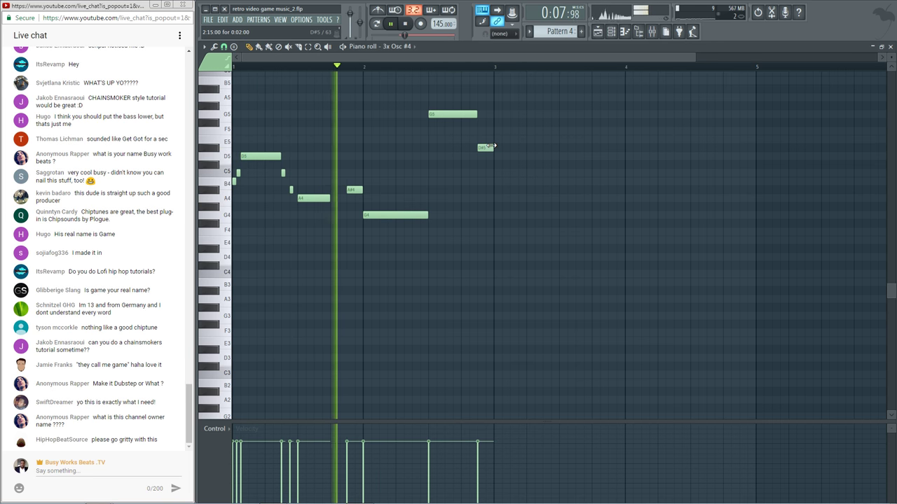
key("space")
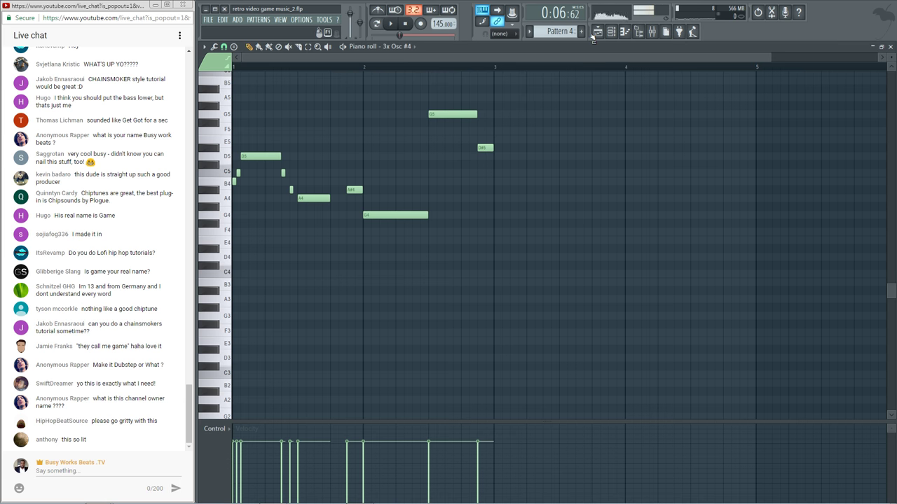
Duplicate the two-bar lead melody into bars 3 and 4 and play it
scroll(575, 68, "down", 1)
left_click_drag(489, 270, 231, 75)
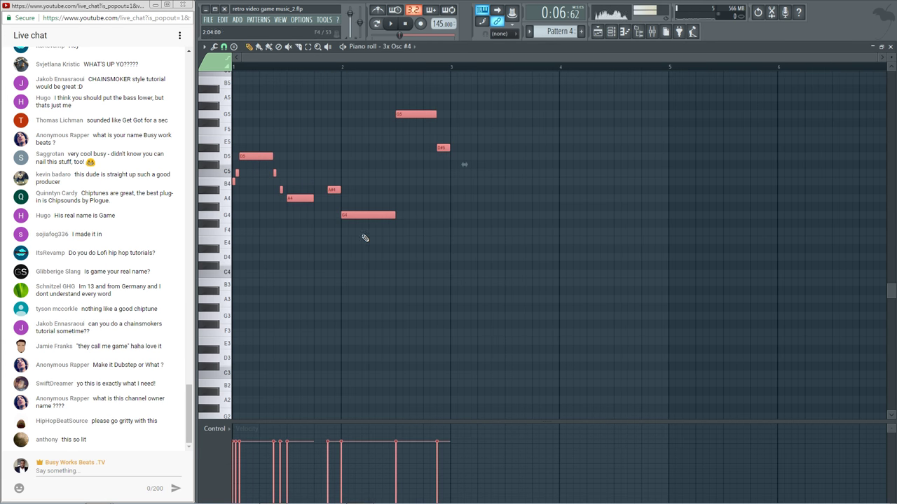
left_click_drag(356, 219, 573, 222)
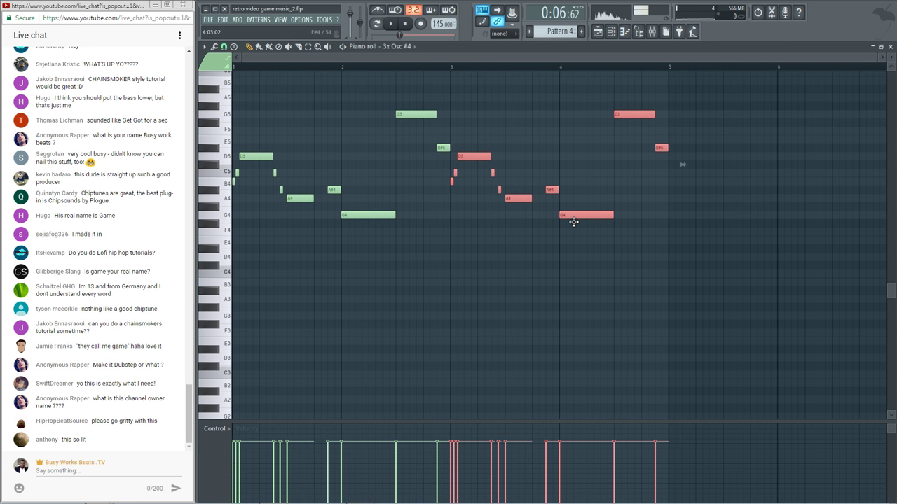
key("space")
scroll(394, 72, "down", 1)
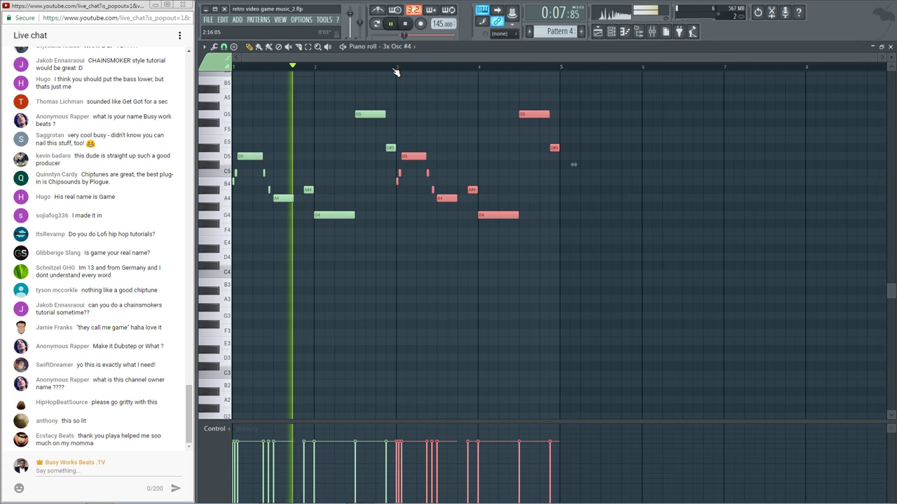
key("space")
Lower the volume fader of mixer track 6 to balance the lead against the other parts, and hide the mixer
left_click(653, 32)
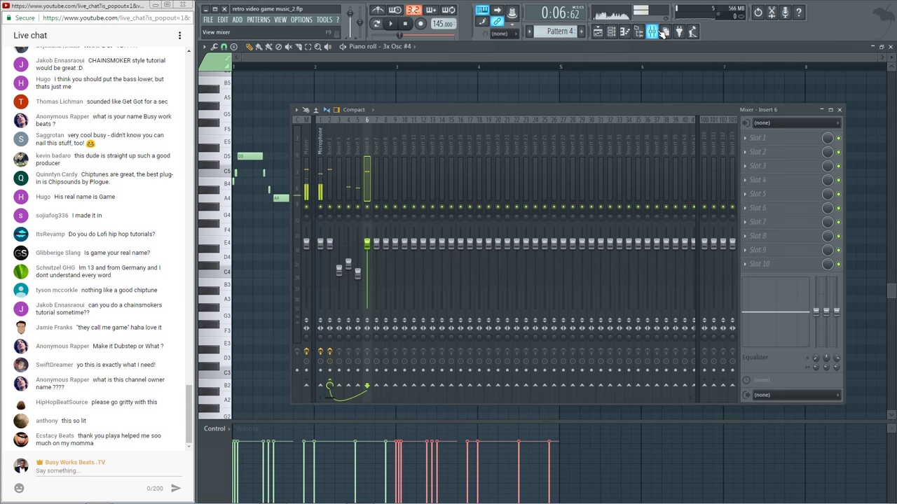
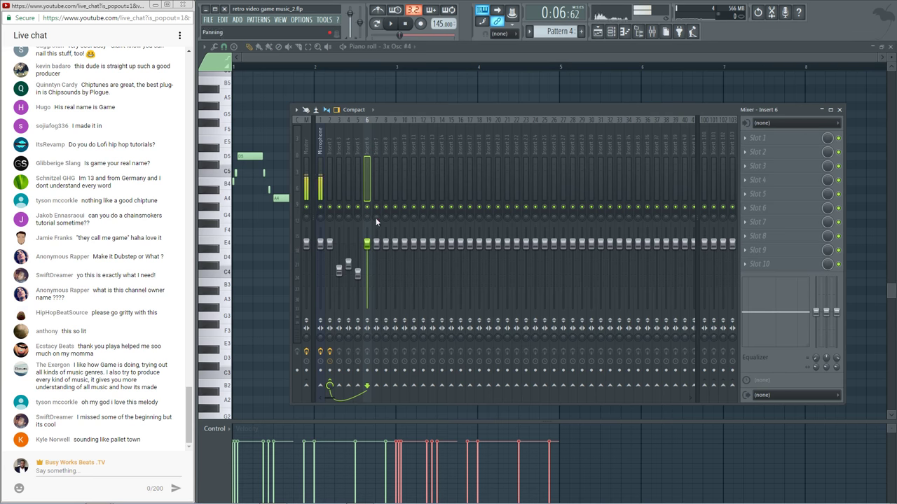
left_click_drag(368, 245, 368, 255)
left_click(370, 90)
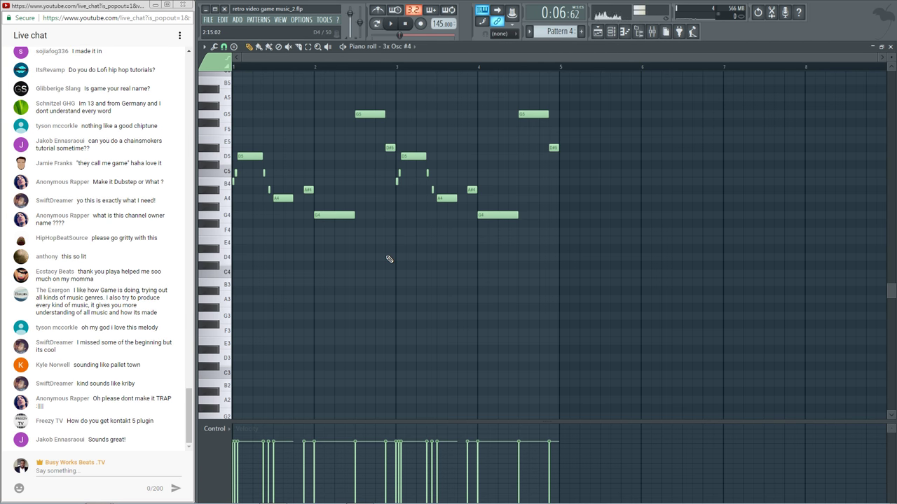
key("space")
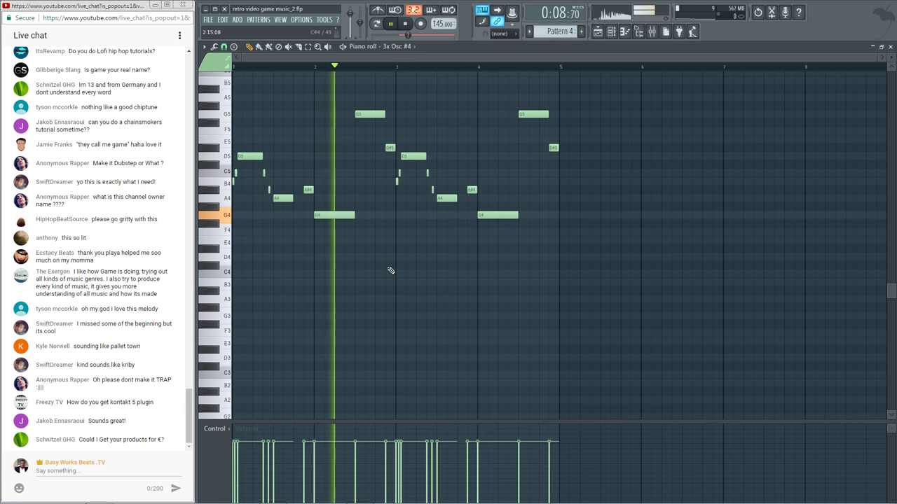
left_click(652, 31)
key("space")
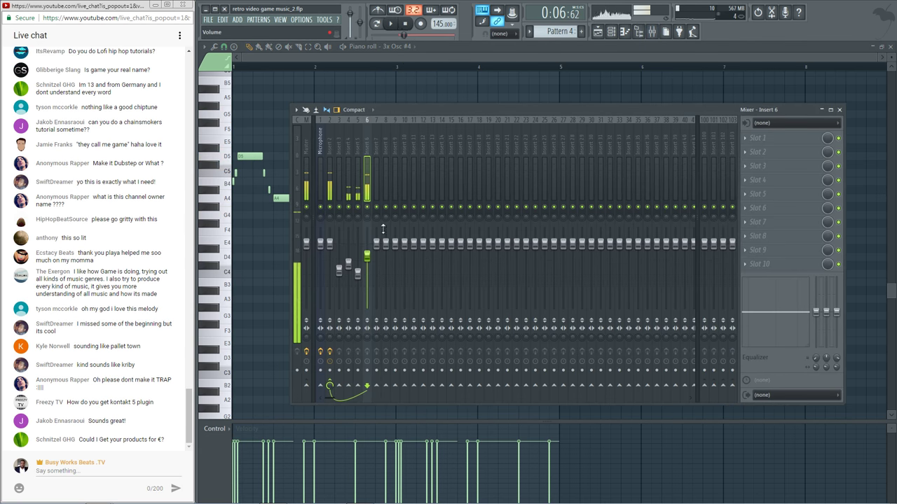
left_click_drag(367, 265, 367, 272)
key("space")
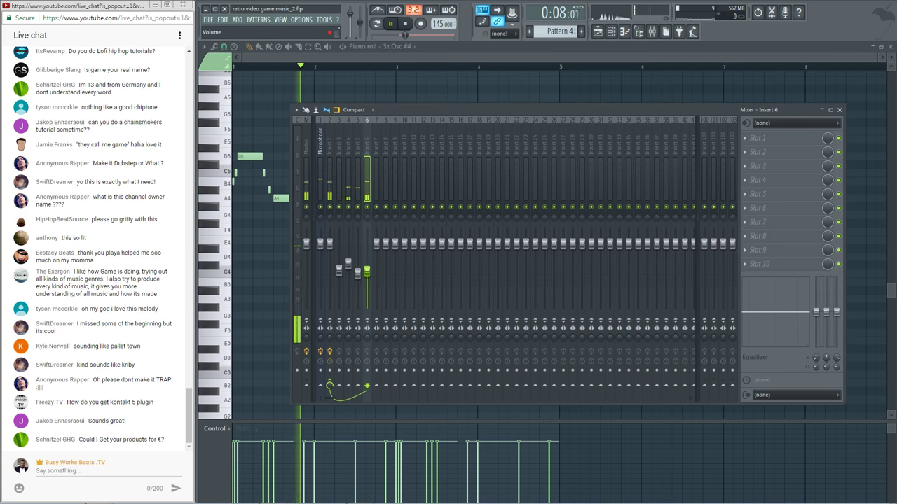
key("space")
key("F9")
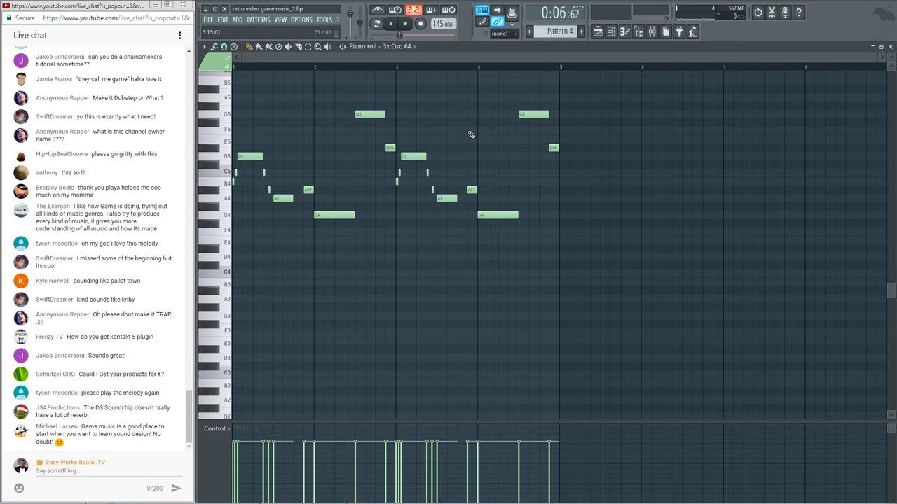
Post "arcade trap???" in the live chat
left_click(66, 471)
type("ar")
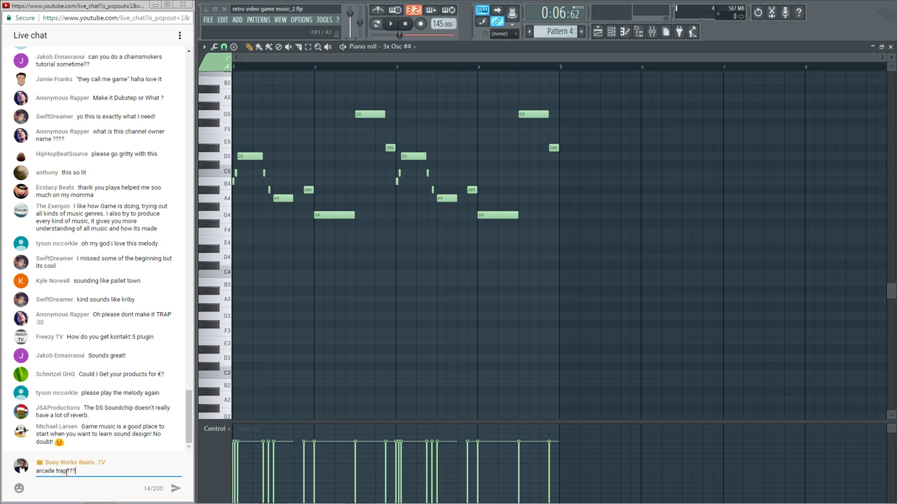
key("Return")
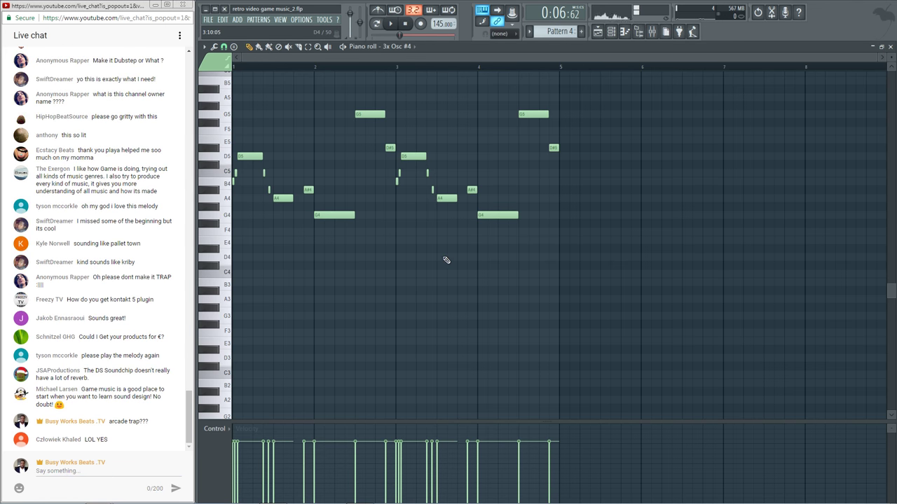
Play the lead, add a two-step G4 midway through bar 3, and raise the A4 after it to G5
key("space")
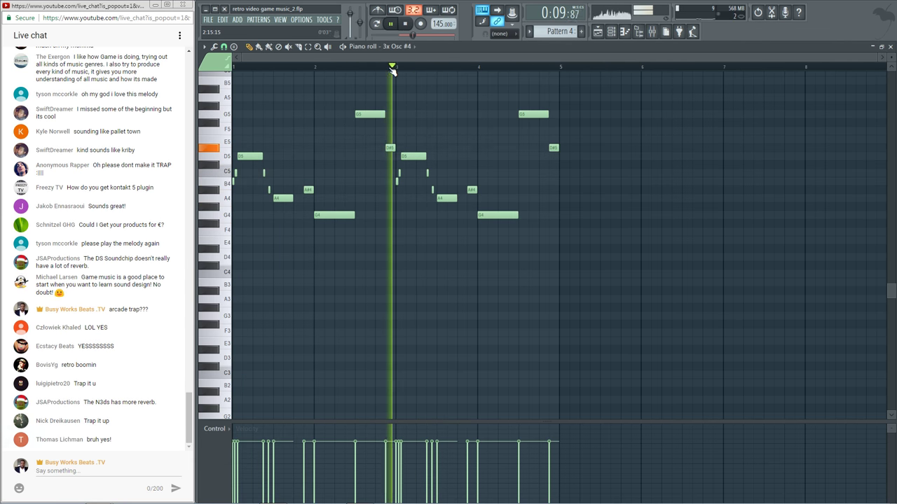
key("space")
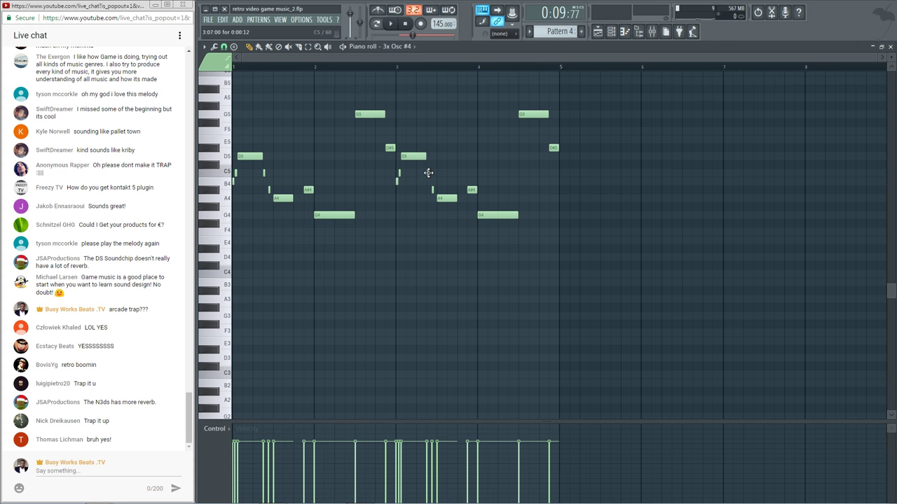
left_click(428, 214)
left_click_drag(446, 199, 446, 115)
left_click(429, 215)
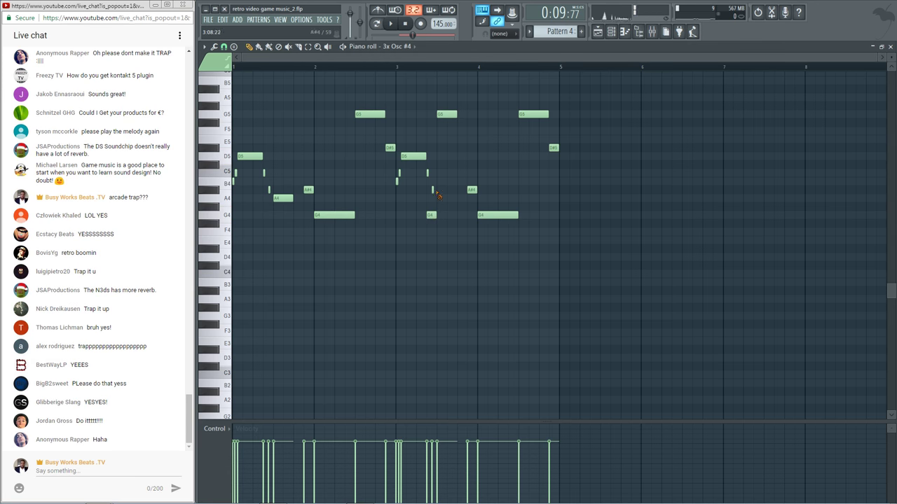
Remove the short C5 and A#4 notes from bar 3, raise its final A#4 to A#5, and play back
key("space")
key("space")
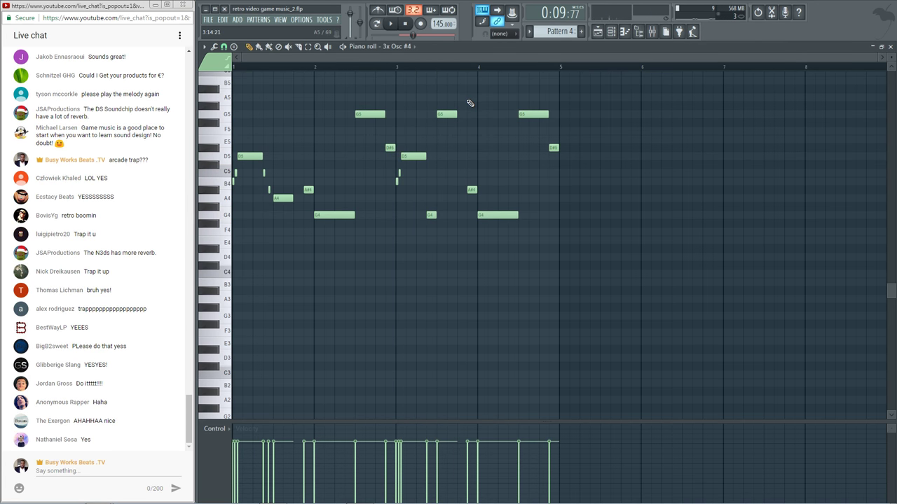
left_click(466, 85)
key("space")
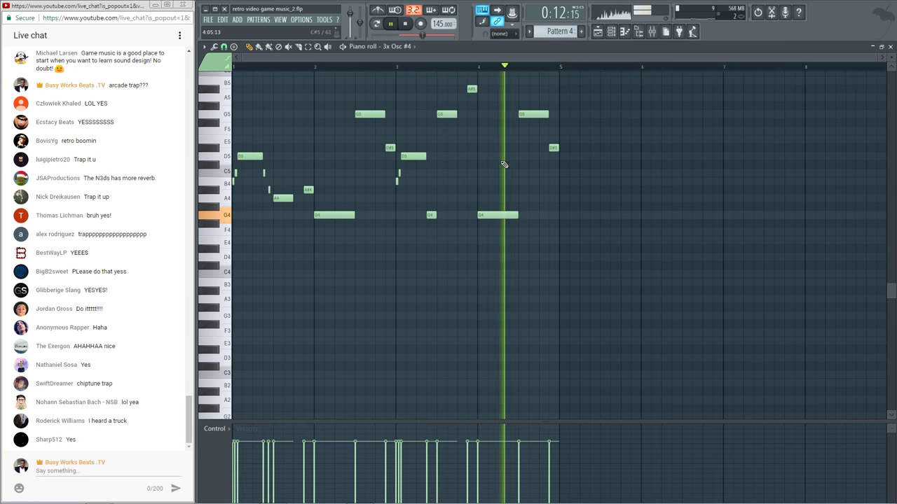
key("space")
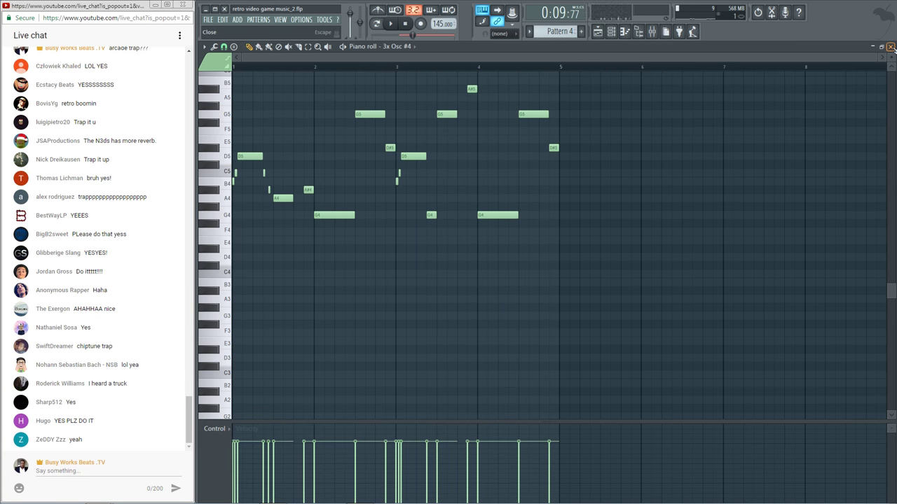
Close the piano roll, place a second Pattern 4 clip on Track 3 at bar 9, and play the arrangement
left_click(891, 47)
left_click(786, 100)
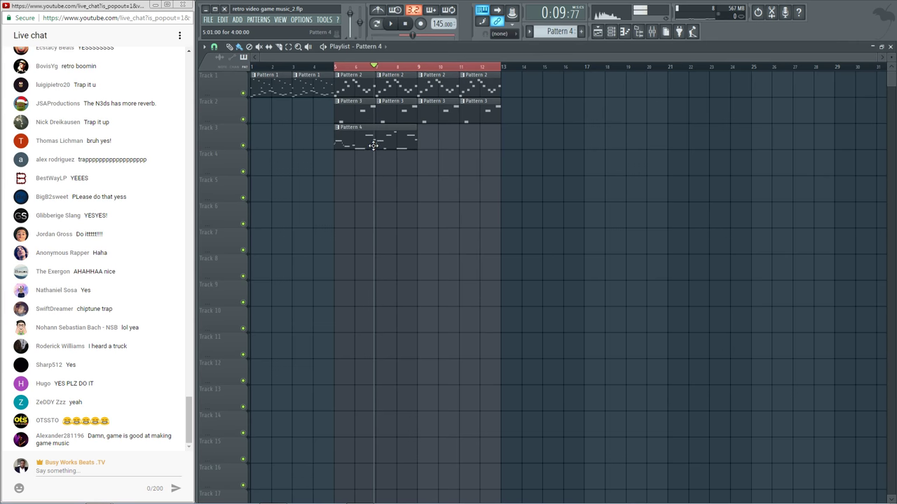
left_click(435, 140)
key("space")
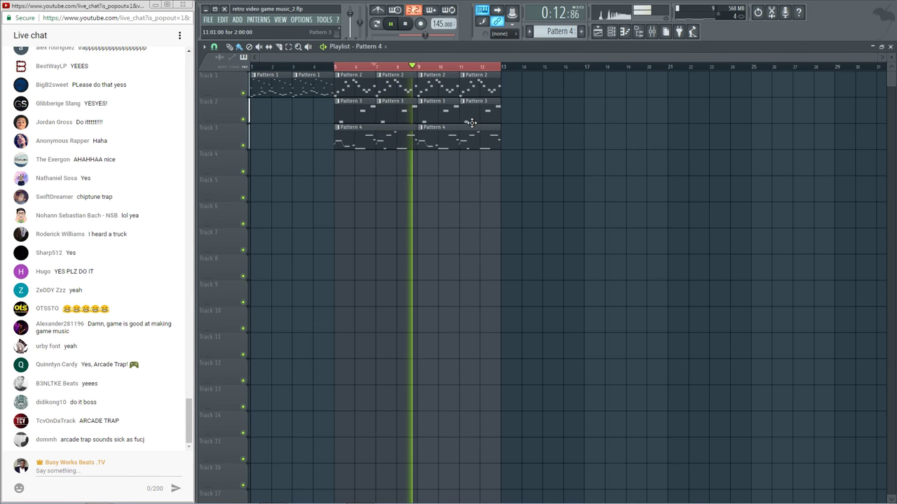
Clear the time selection and delete the Pattern 3 clips in bars 5 to 8 and the Pattern 4 clip at bar 9
right_click(420, 68)
right_click(399, 110)
right_click(356, 109)
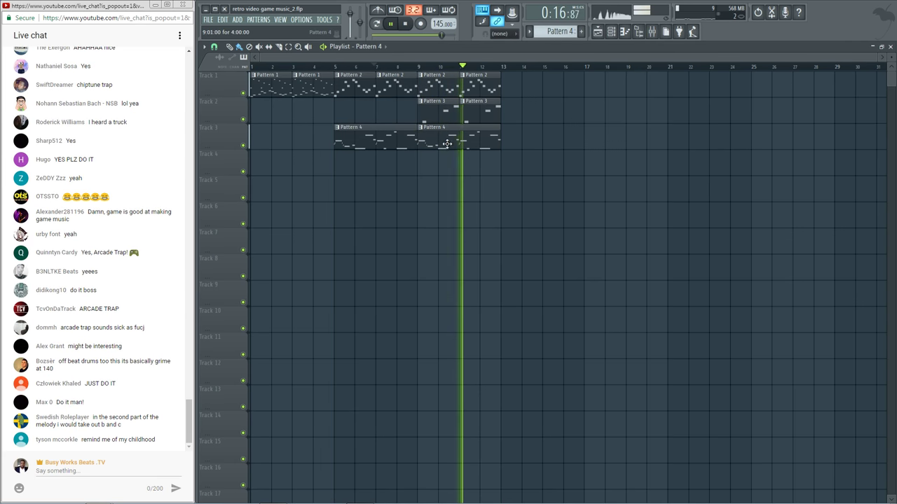
right_click(448, 143)
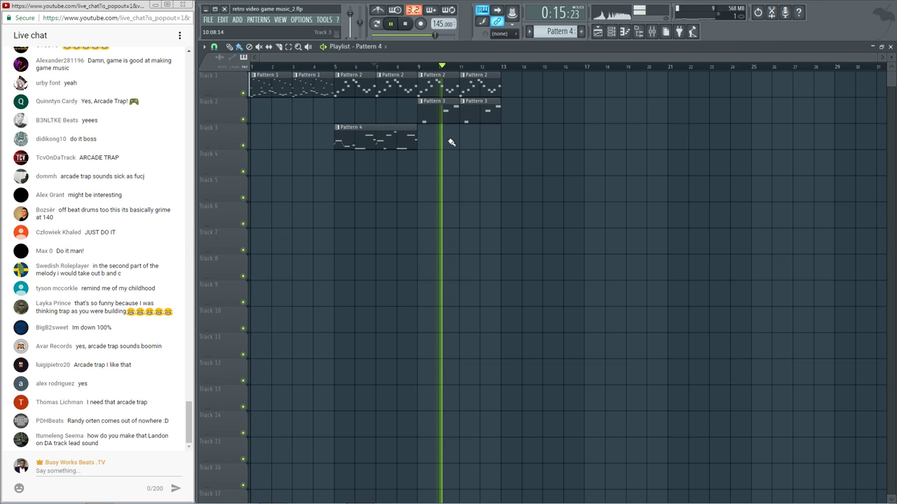
key("space")
Switch to Pattern 5, add a new 3x Osc channel, and set its oscillator 1 shape to noise
key("F6")
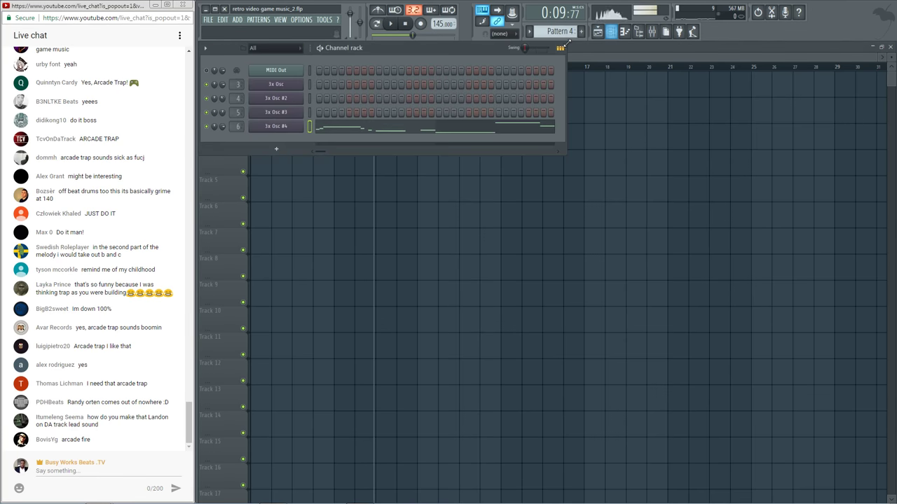
scroll(561, 32, "down", 1)
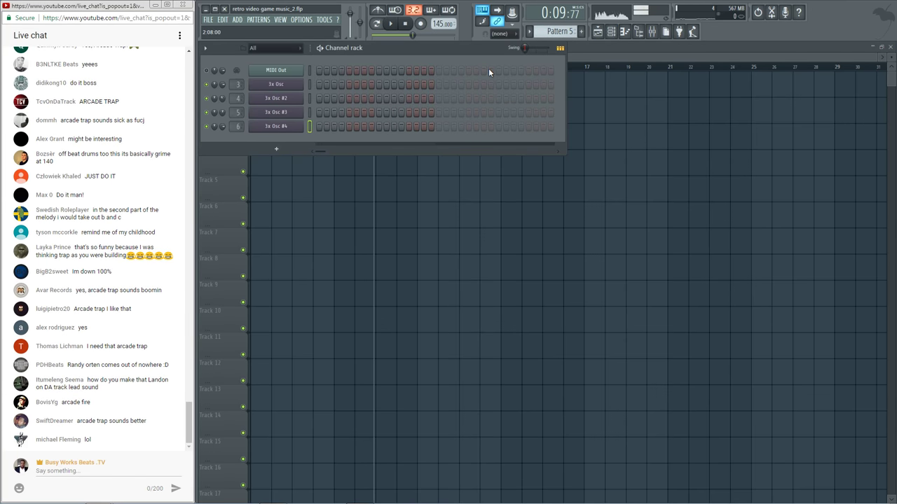
left_click(276, 149)
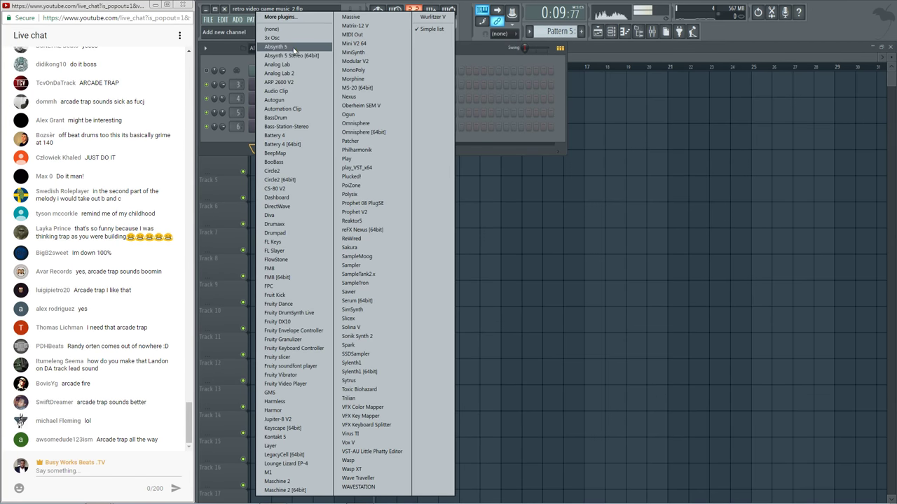
left_click(291, 39)
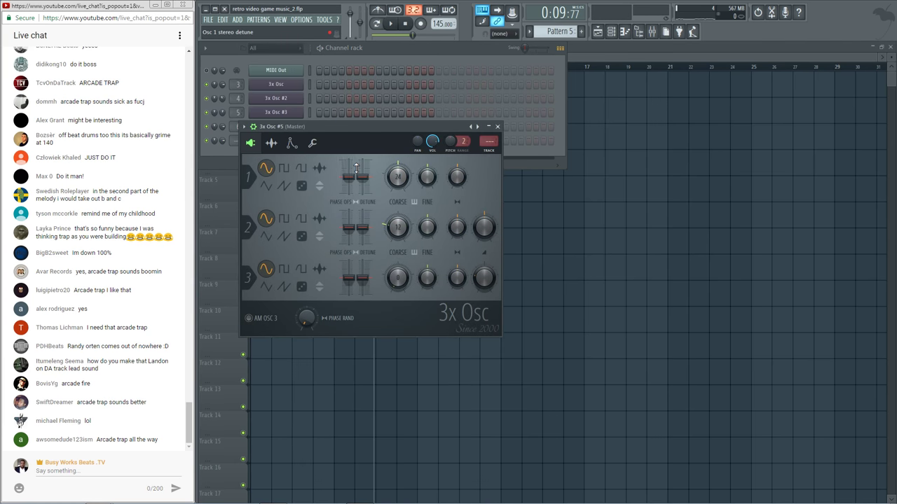
left_click(302, 188)
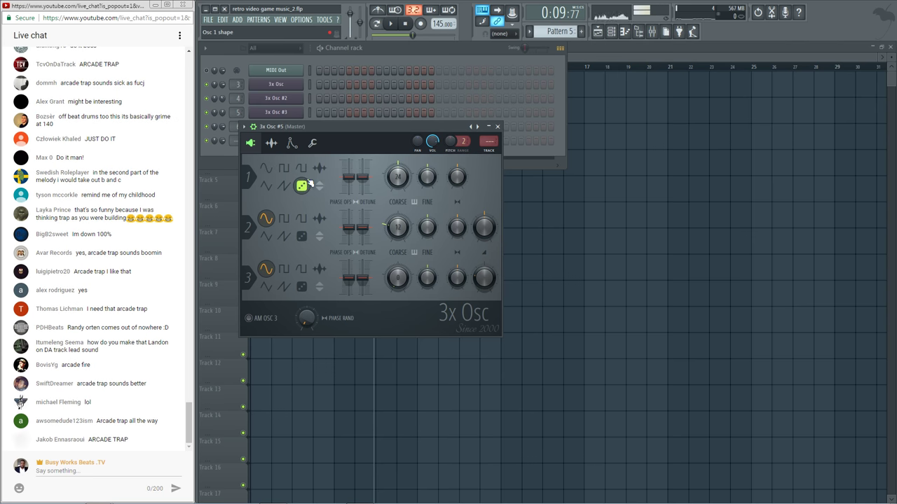
Route the 3x Osc #5 channel to mixer track 7 and lower that track's volume fader
left_click_drag(336, 129, 427, 94)
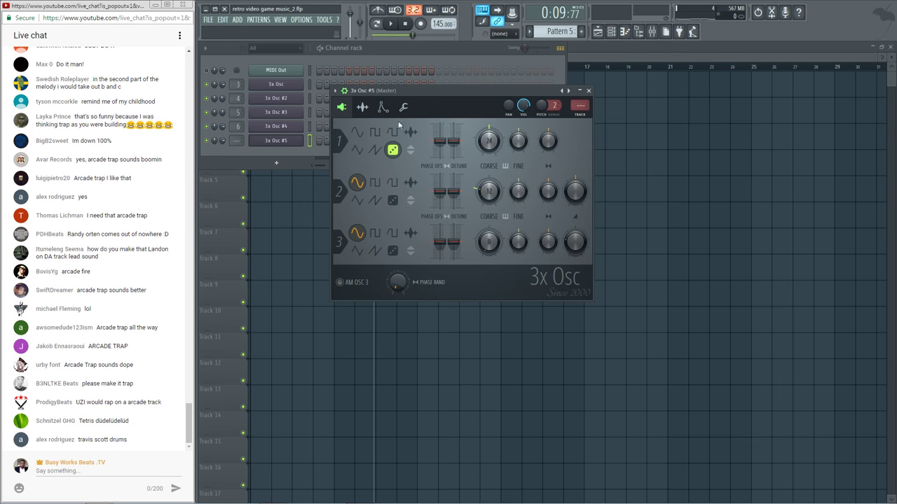
left_click_drag(237, 141, 236, 131)
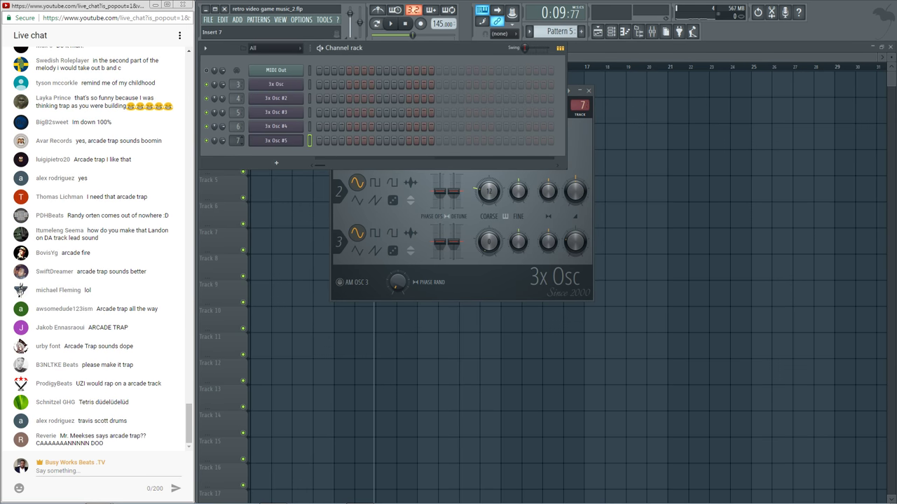
left_click(652, 31)
left_click_drag(376, 286, 376, 283)
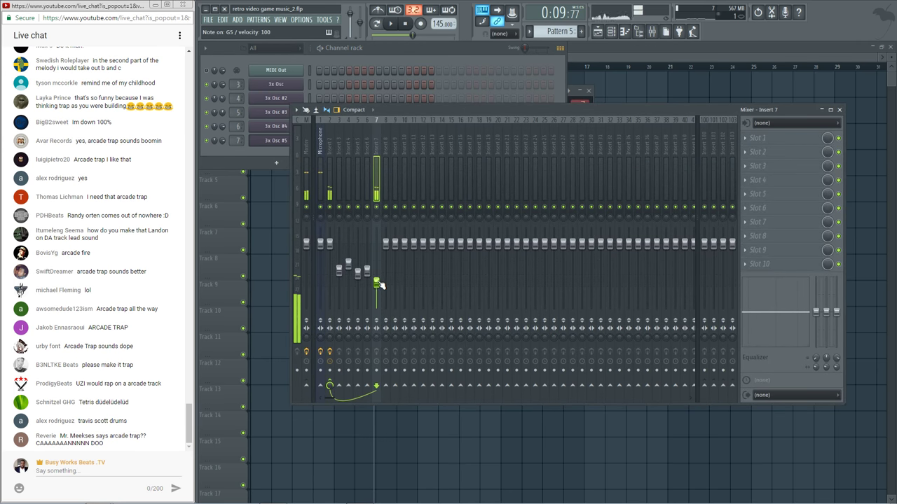
Turn down the mix levels of oscillators 2 and 3 in 3x Osc #5 to leave the noise oscillator
left_click(370, 47)
left_click_drag(576, 103, 581, 107)
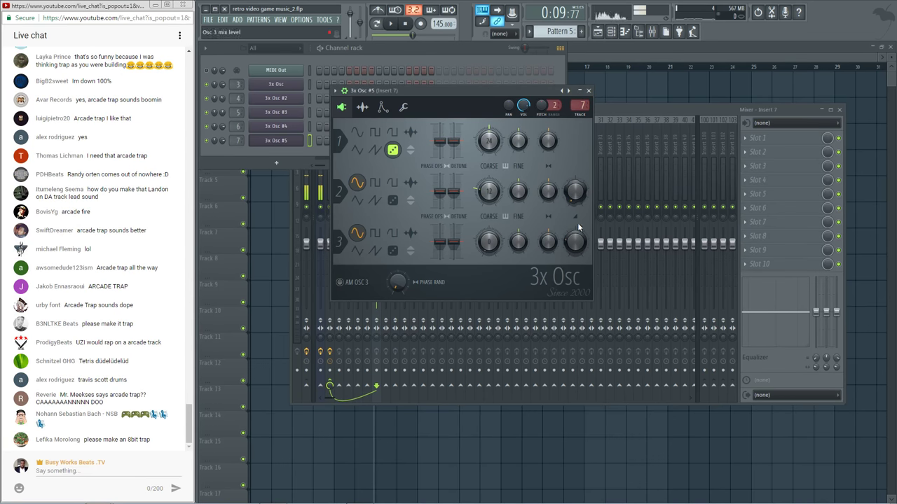
left_click_drag(579, 227, 578, 236)
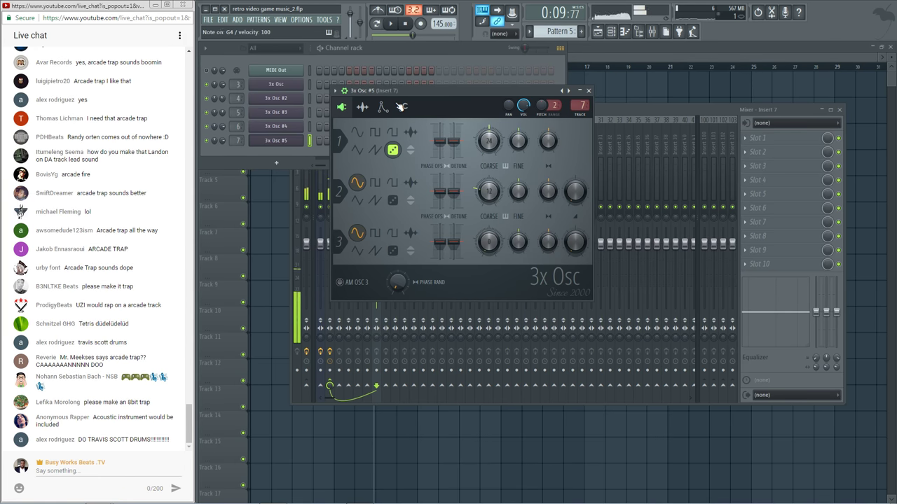
Set the filter type of 3x Osc #5 to BP
left_click(402, 107)
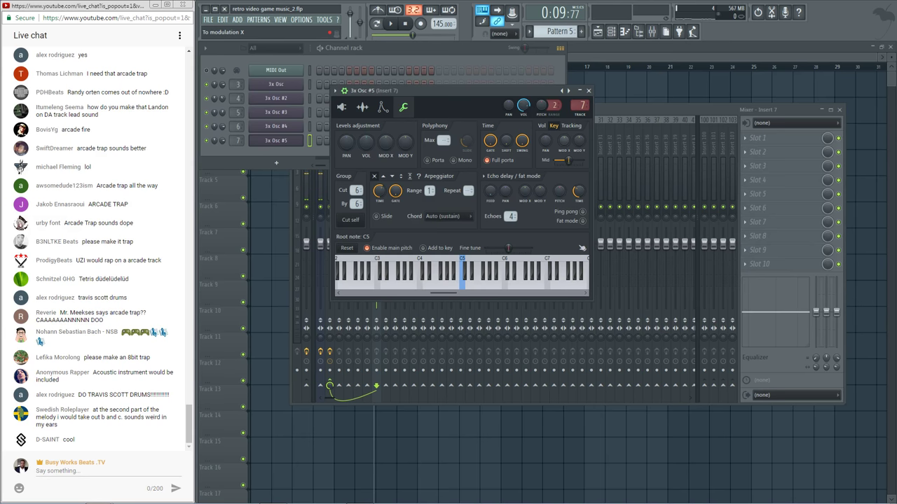
left_click(383, 106)
left_click(565, 221)
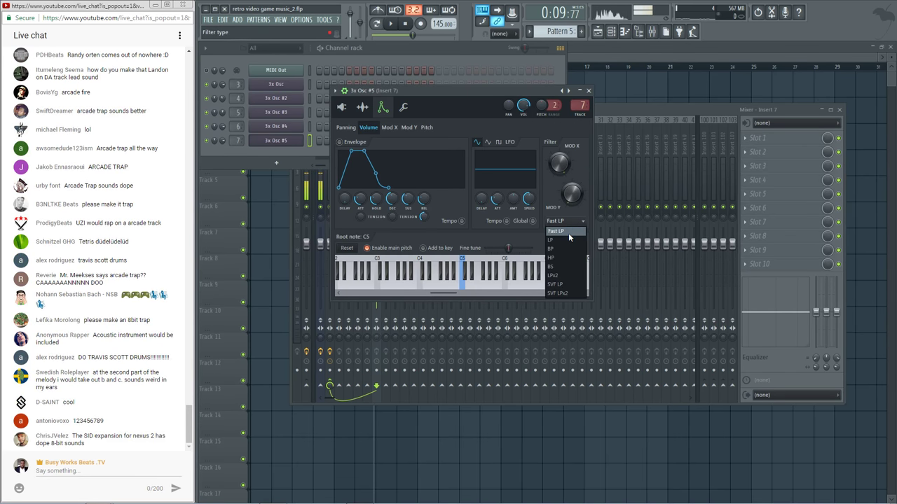
left_click(567, 247)
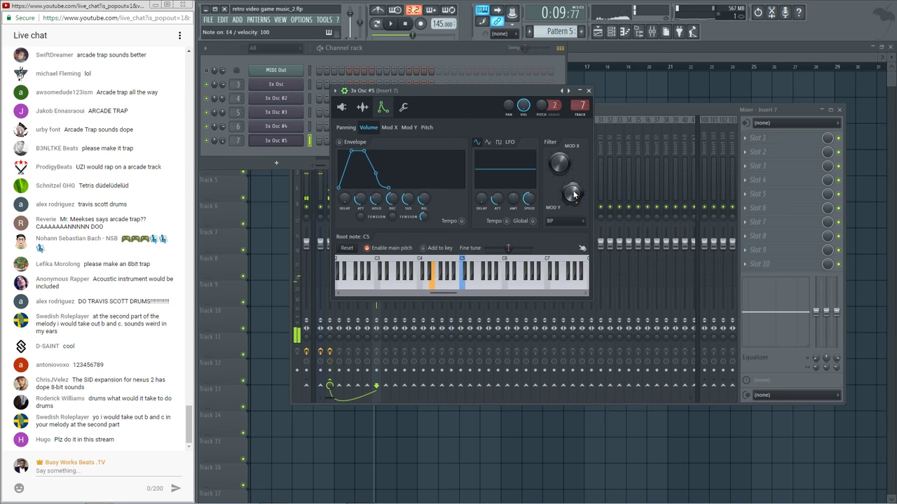
Raise the Mod X key tracking and Mod Y offset of 3x Osc #5, and close the instrument window
left_click(403, 107)
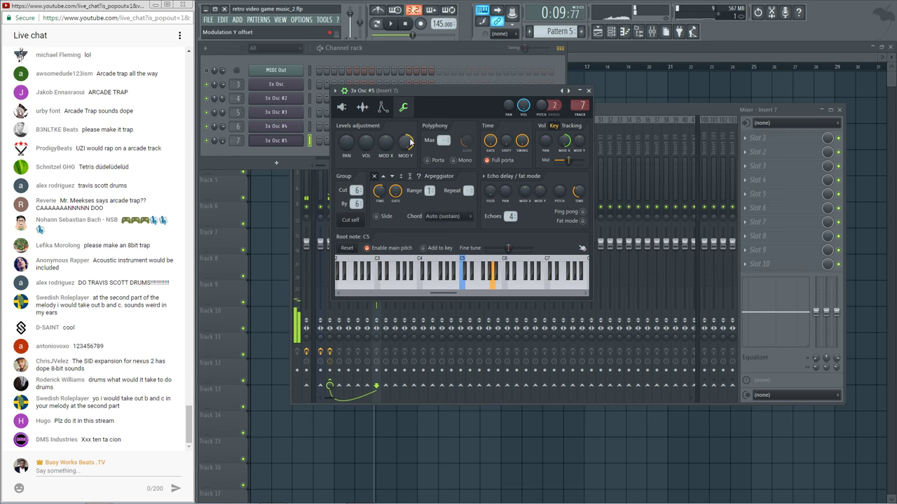
left_click(382, 107)
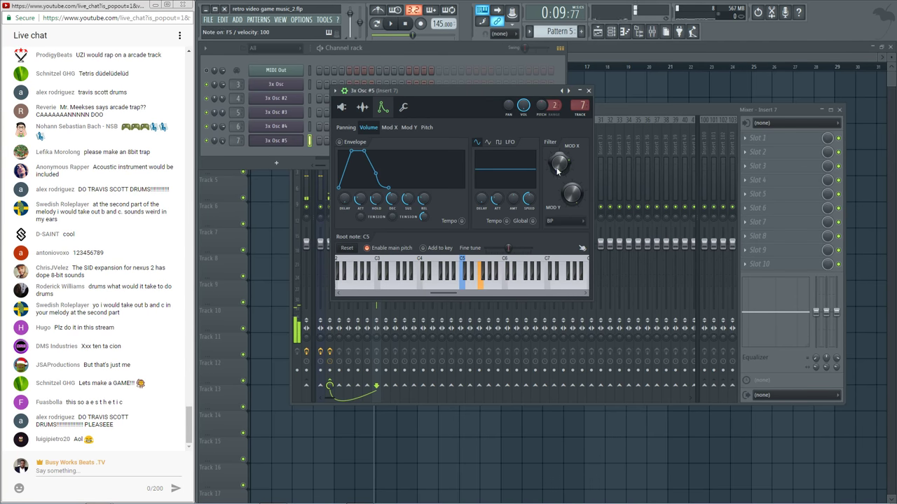
left_click(588, 90)
Raise the fader of mixer track 7, load Decimort 2 in its first effect slot, and show the plugin window
left_click(601, 113)
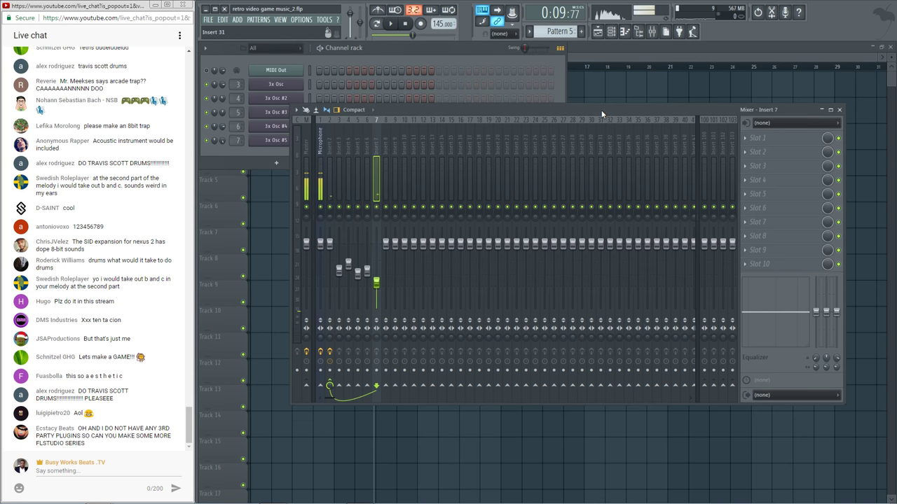
left_click_drag(381, 283, 382, 271)
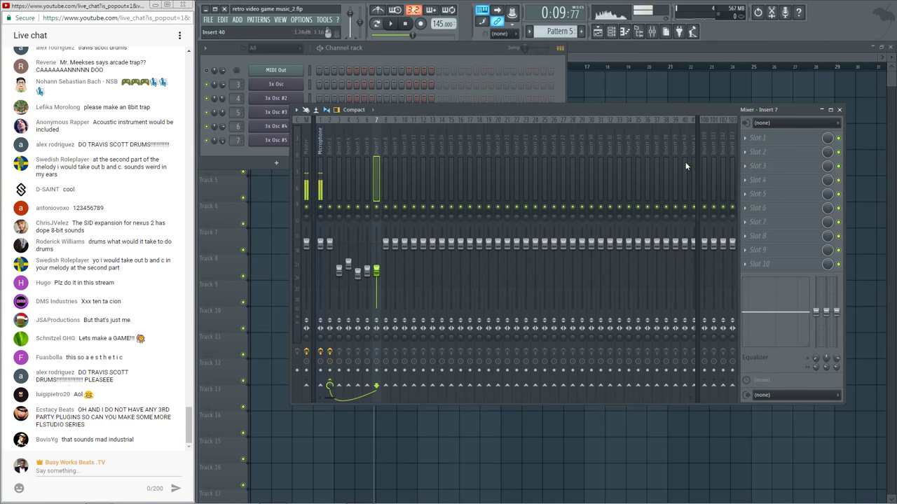
left_click(744, 141)
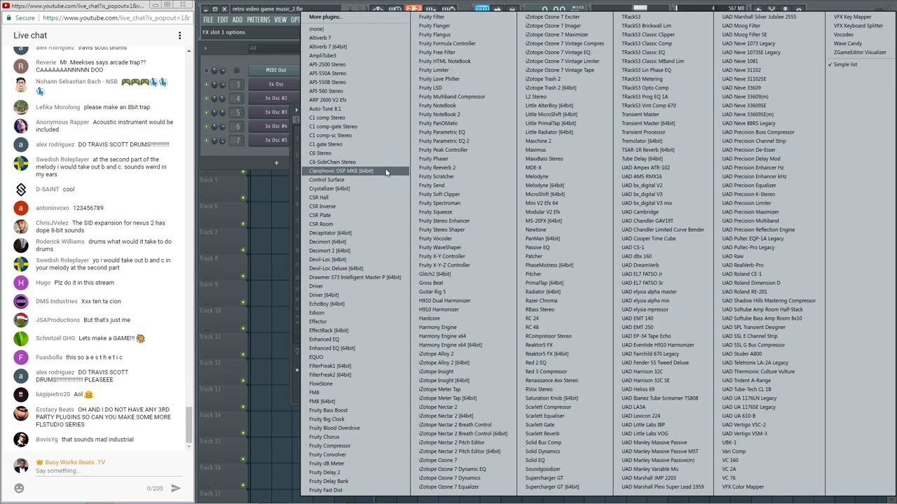
left_click(365, 247)
left_click(428, 114)
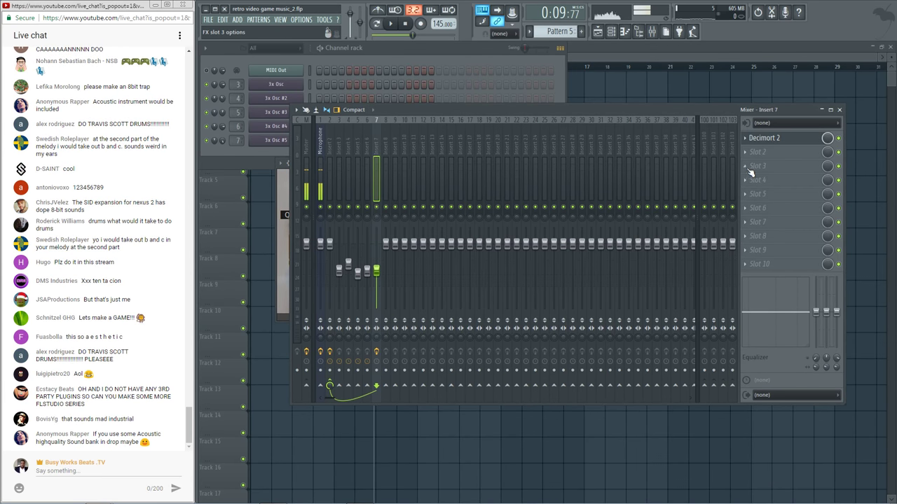
left_click(767, 139)
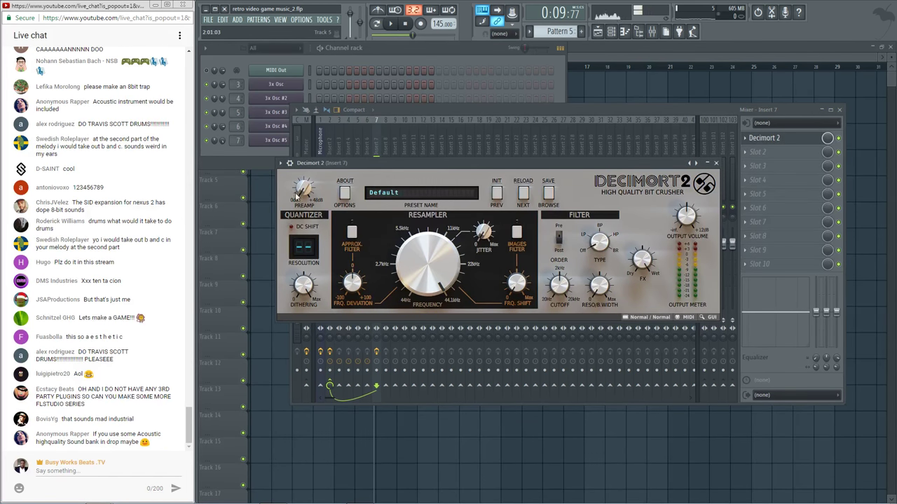
Set Decimort 2's quantizer resolution to 8 and lower its resampler frequency to between 5.5 and 11 kHz
left_click_drag(295, 199, 293, 132)
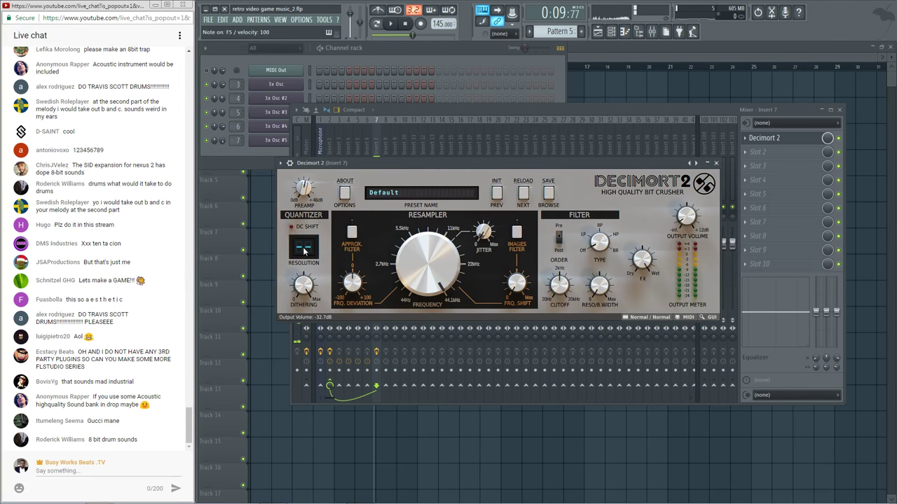
left_click_drag(303, 248, 318, 317)
left_click_drag(427, 263, 422, 319)
Enable 3x Osc #5's volume envelope with minimal attack, hold and sustain, and set its filter type to Fast LP
left_click(401, 51)
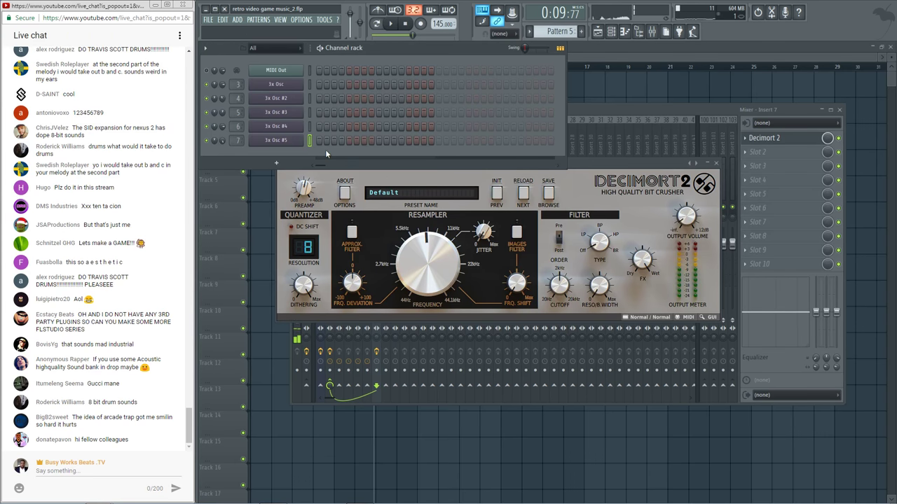
left_click(298, 142)
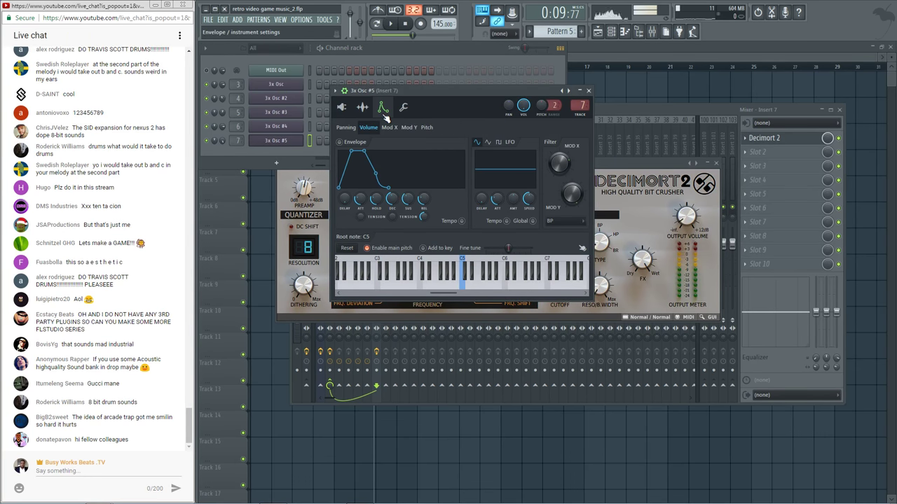
left_click_drag(360, 200, 360, 235)
left_click_drag(376, 200, 376, 232)
left_click_drag(414, 204, 414, 213)
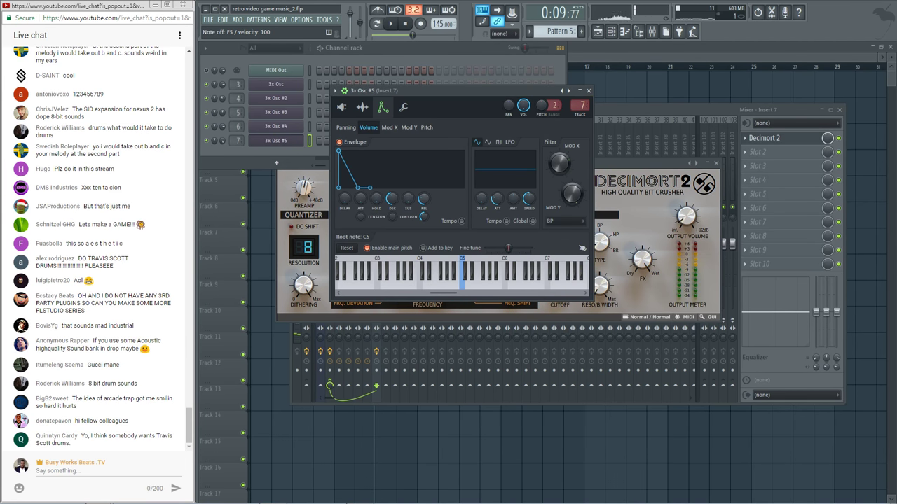
key("b")
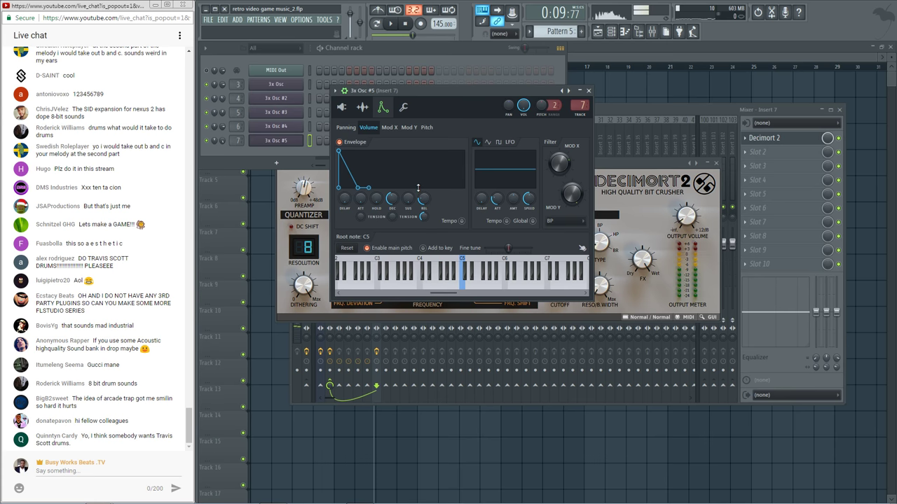
left_click(565, 222)
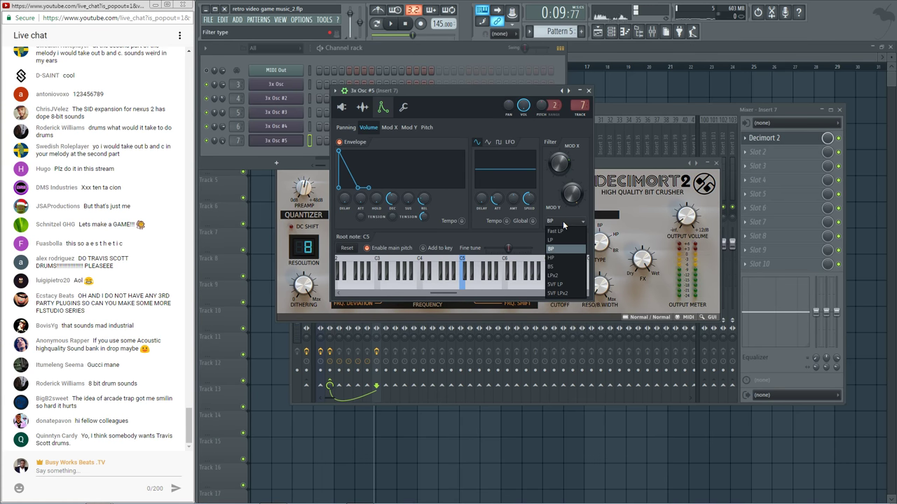
left_click(561, 231)
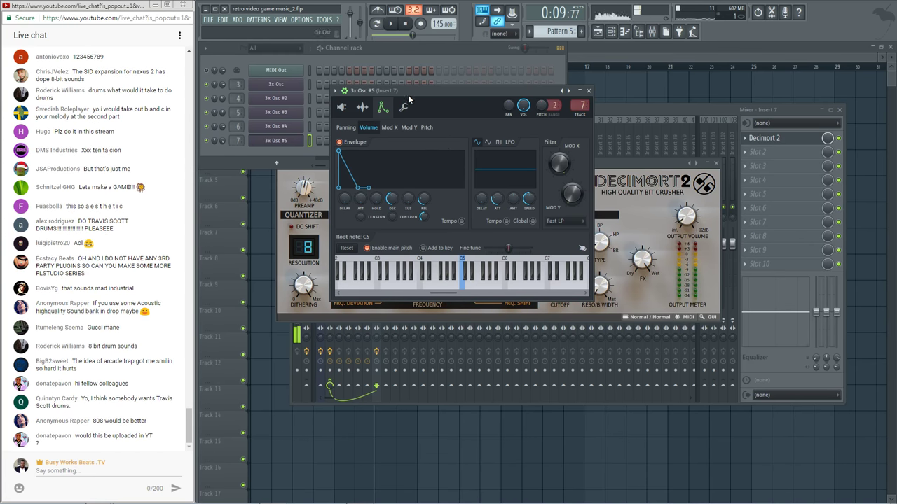
Move Decimort 2 to the second effect slot of mixer track 7 and load Fruity parametric EQ 2 in the first slot
left_click_drag(765, 138, 776, 154)
left_click(776, 154)
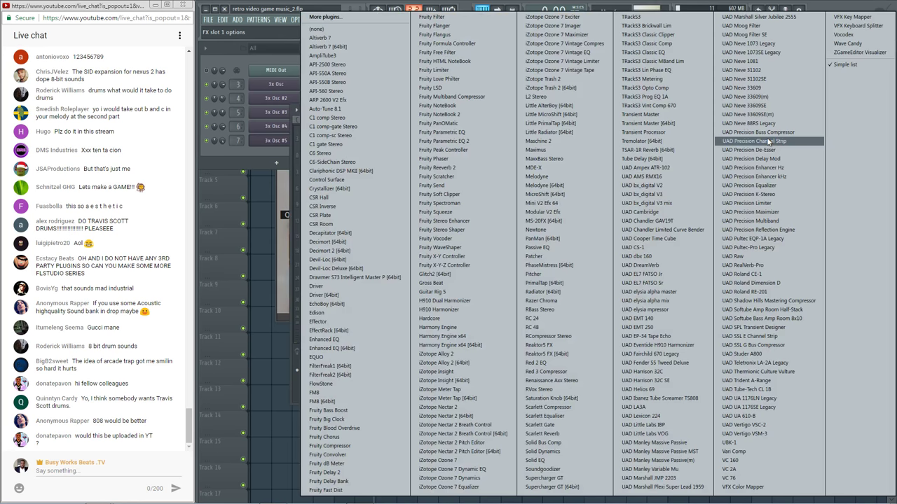
left_click(470, 142)
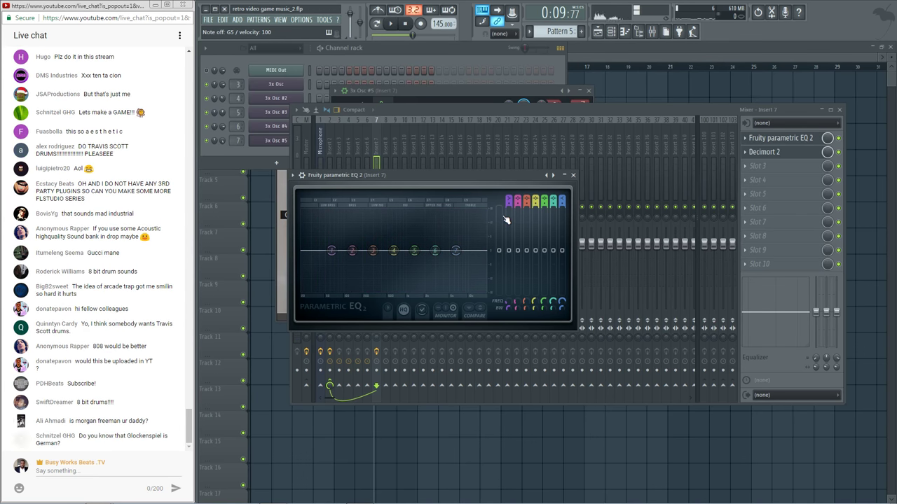
Boost band 4 of Fruity parametric EQ 2 at about 650 Hz and audition the noise sound
left_click_drag(394, 250, 396, 241)
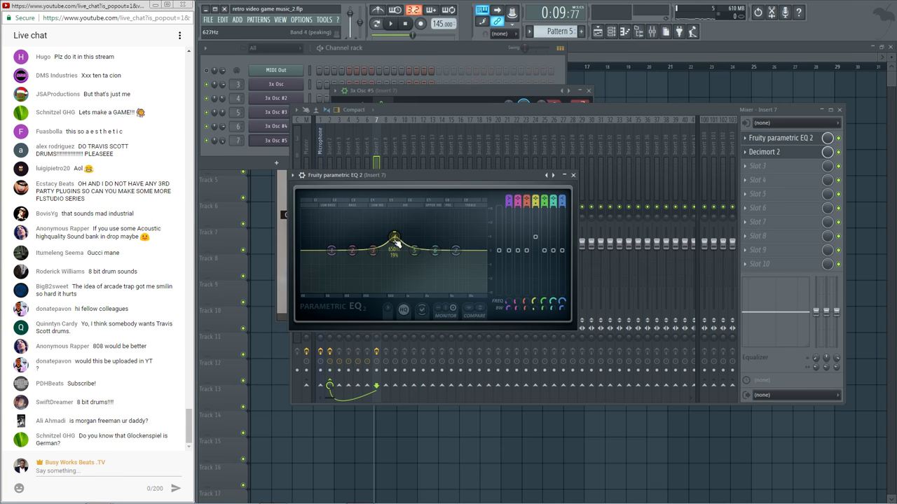
key("v")
key("v")
key("v")
key("v")
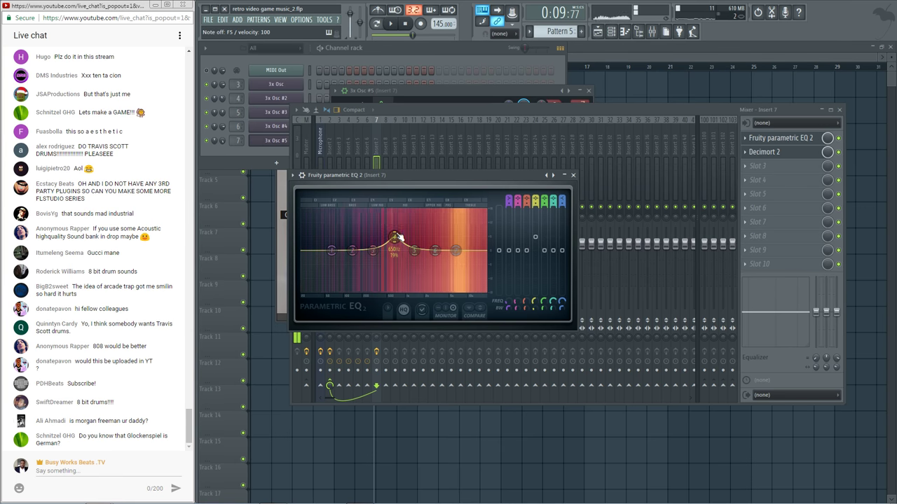
Remove Fruity parametric EQ 2 from the first effect slot of mixer track 7 and return to the channel rack
left_click(757, 150)
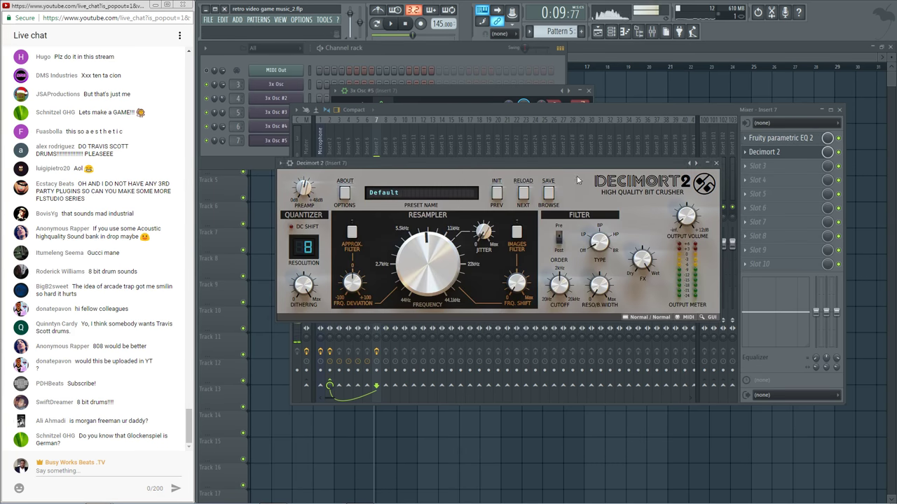
left_click(745, 139)
mouse_move(751, 150)
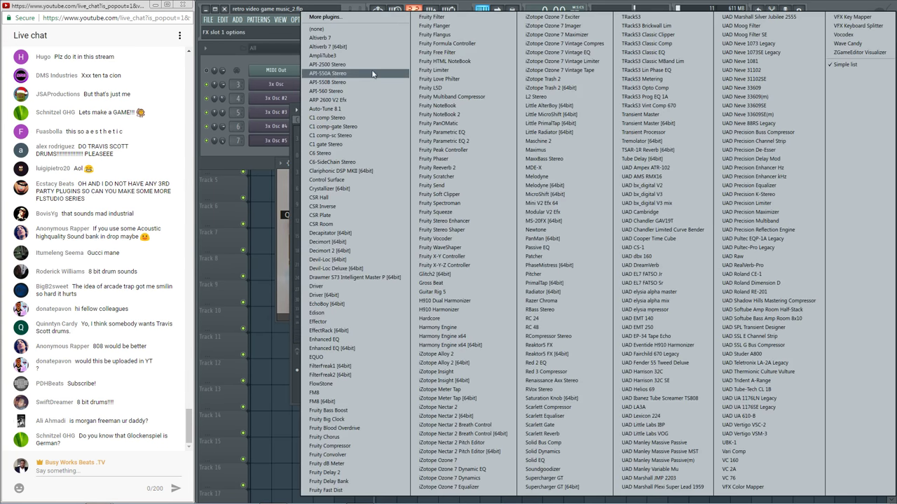
left_click(331, 29)
left_click(433, 64)
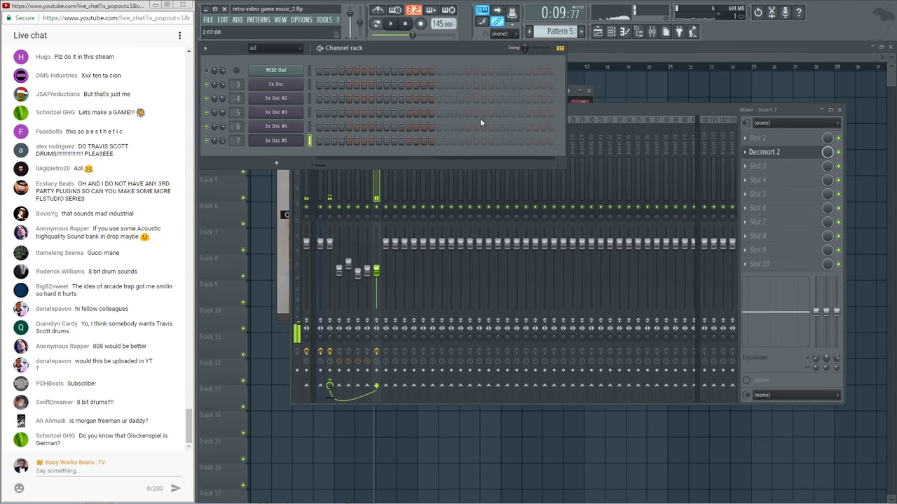
During song playback, set Decimort 2's preamp to about +36.5 dB, output volume to about -15.2 dB and resampler frequency between 5.5 and 11 kHz
left_click(795, 155)
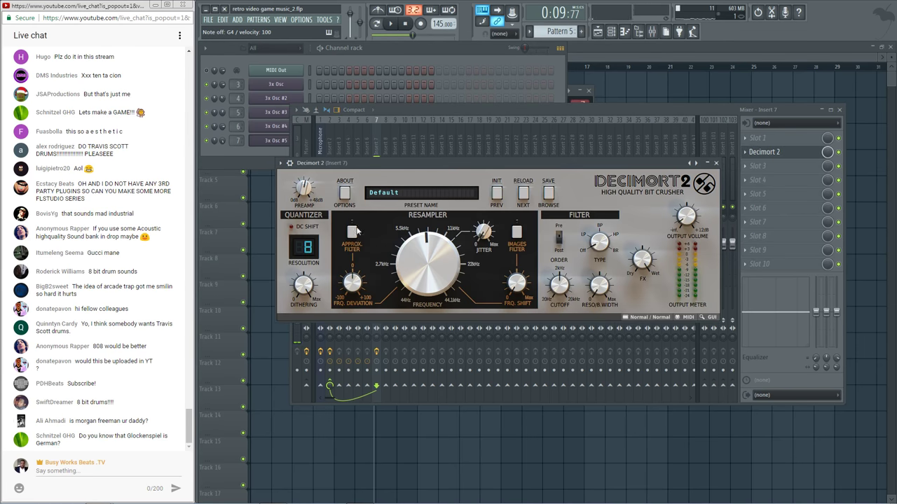
left_click_drag(304, 187, 297, 162)
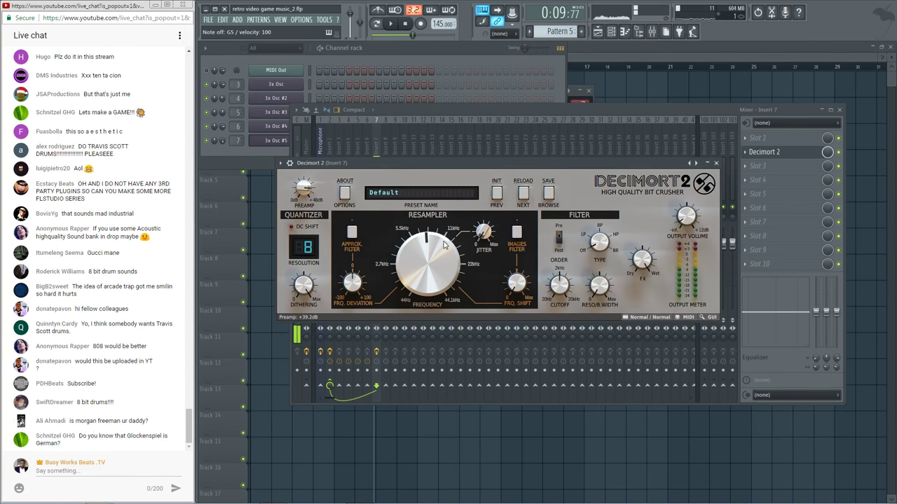
key("space")
left_click_drag(440, 267, 440, 253)
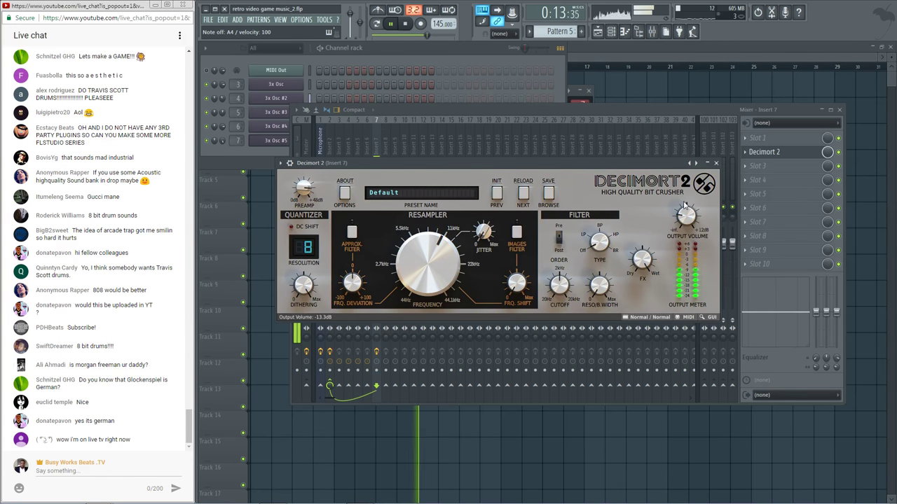
left_click_drag(684, 205, 685, 210)
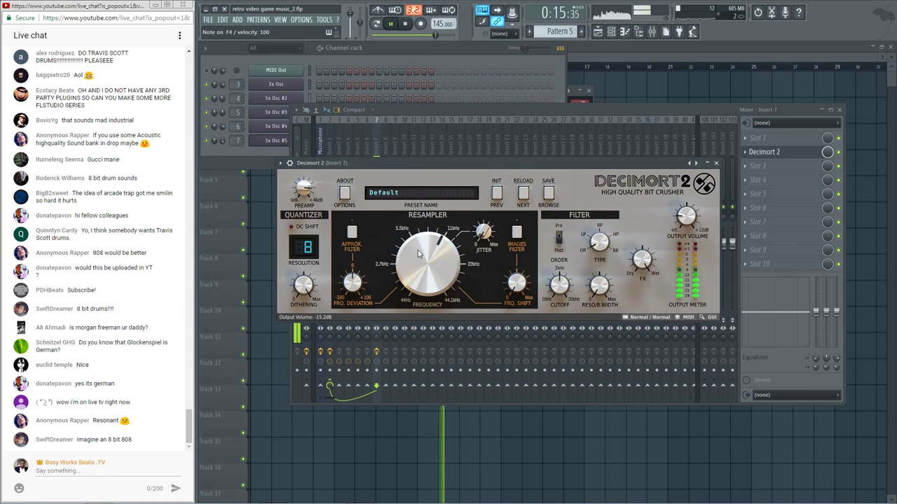
left_click_drag(420, 250, 420, 262)
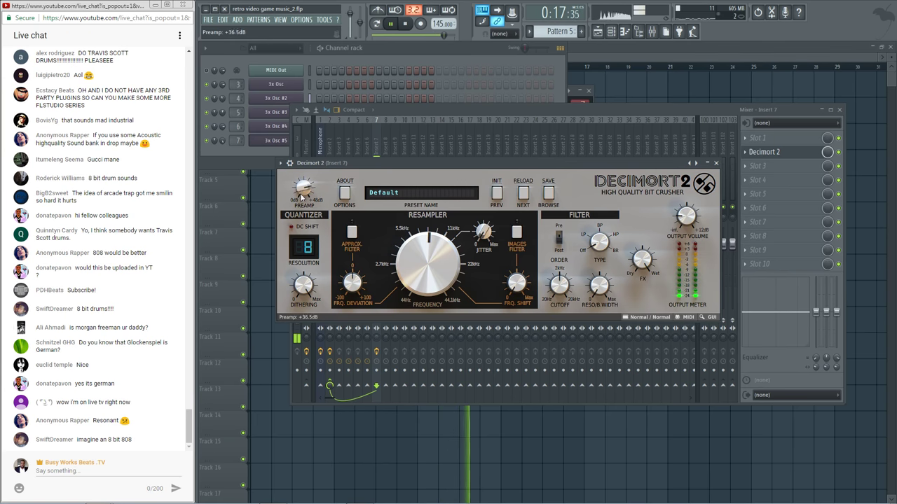
Place a Pattern 5 clip at bar 5 on Track 4 of the playlist, reset the song position and show the channel rack
left_click(409, 91)
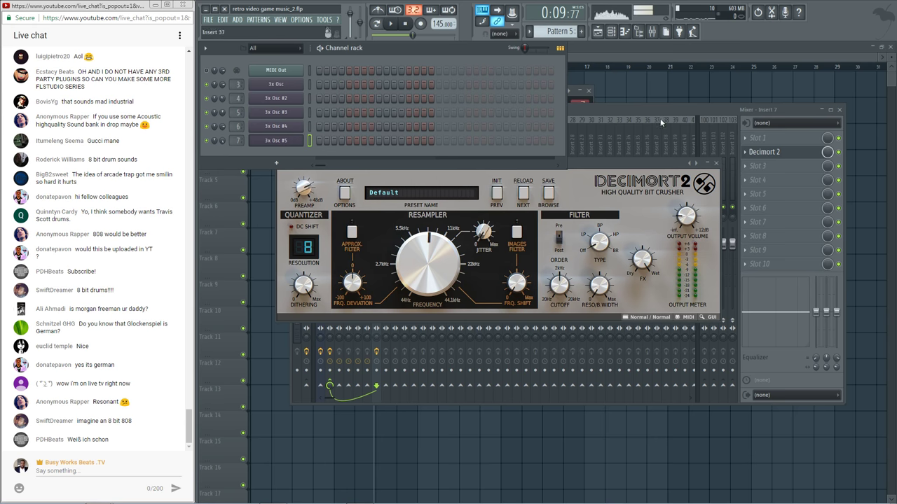
left_click(655, 91)
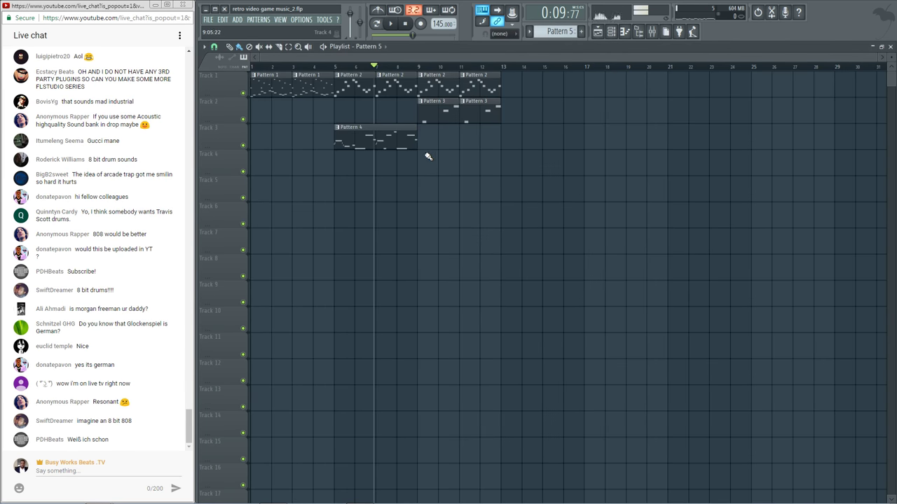
left_click_drag(428, 156, 351, 157)
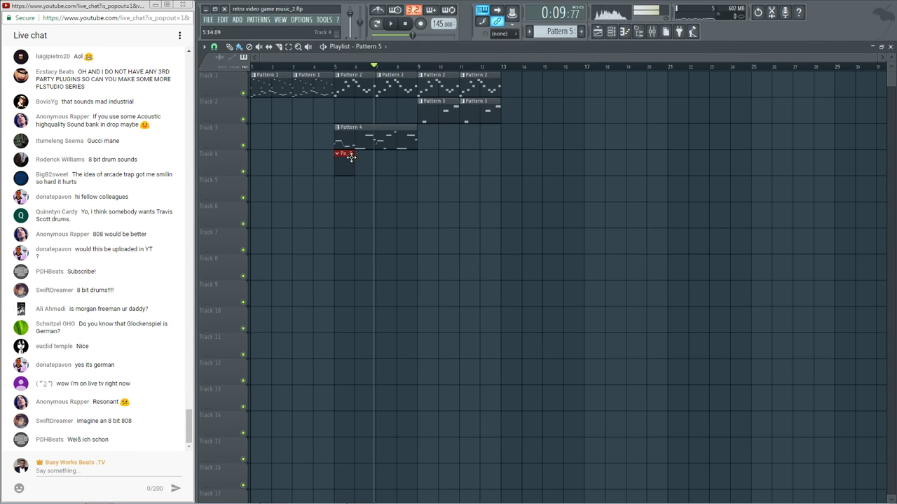
left_click(402, 33)
left_click(611, 32)
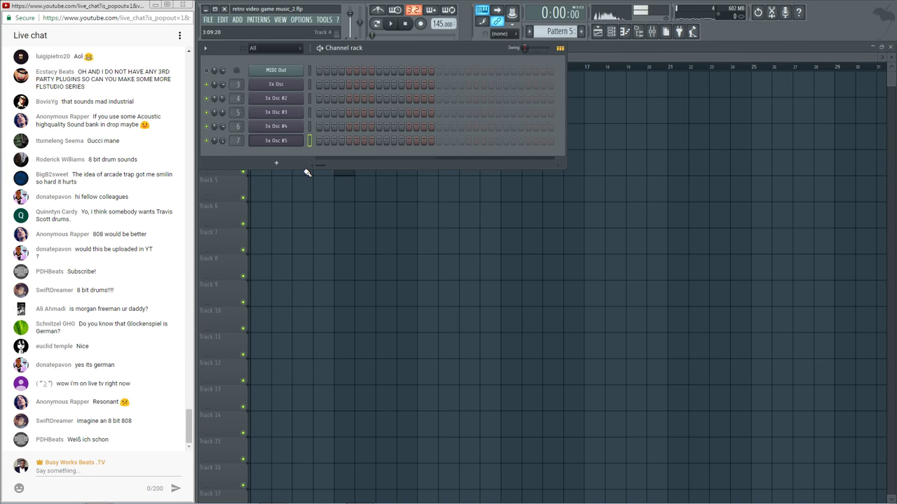
Place a 3x Osc #5 hit on step 1 of Pattern 5 and set the playlist start position to bar 5
left_click(318, 140)
key("space")
left_click(327, 191)
left_click(339, 67)
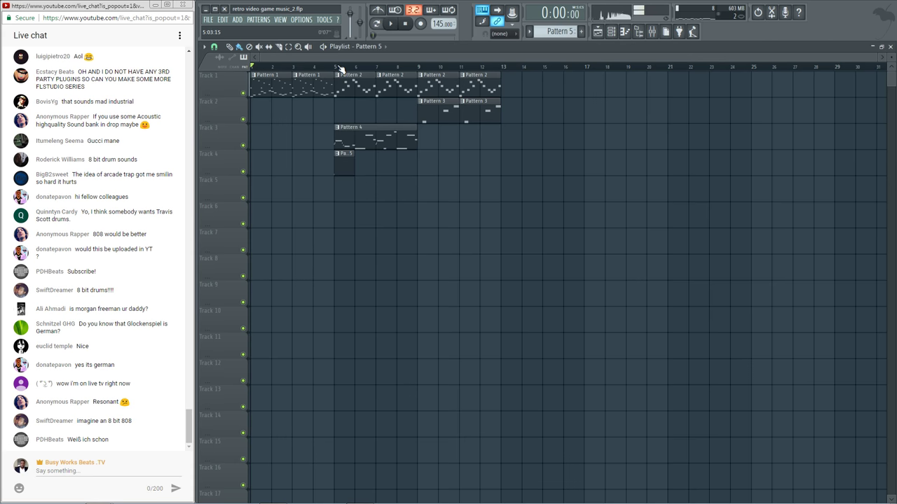
Adjust the decay of the 3x Osc #5 volume envelope and return to the playlist
left_click(651, 31)
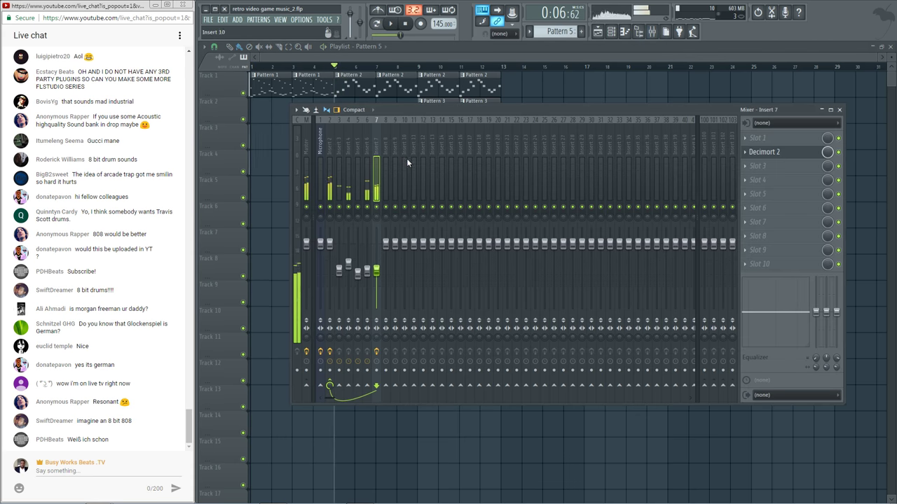
left_click(611, 31)
left_click(292, 142)
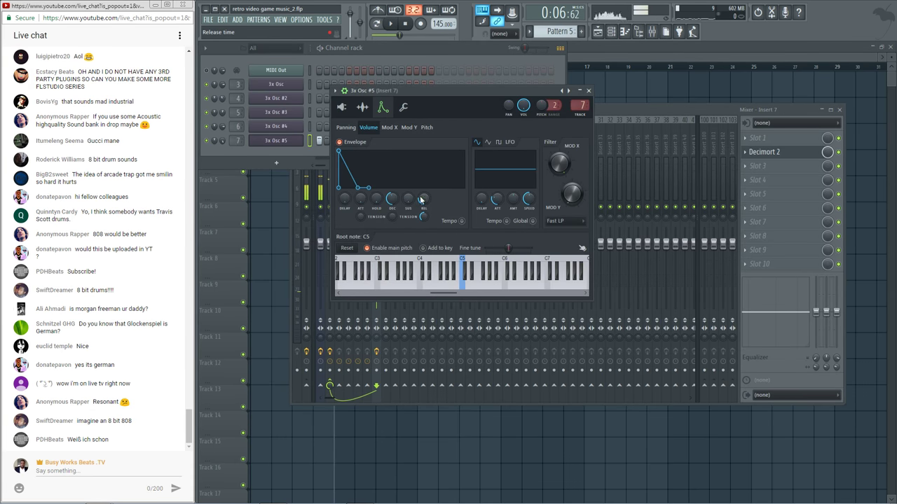
left_click_drag(397, 199, 393, 209)
left_click(274, 204)
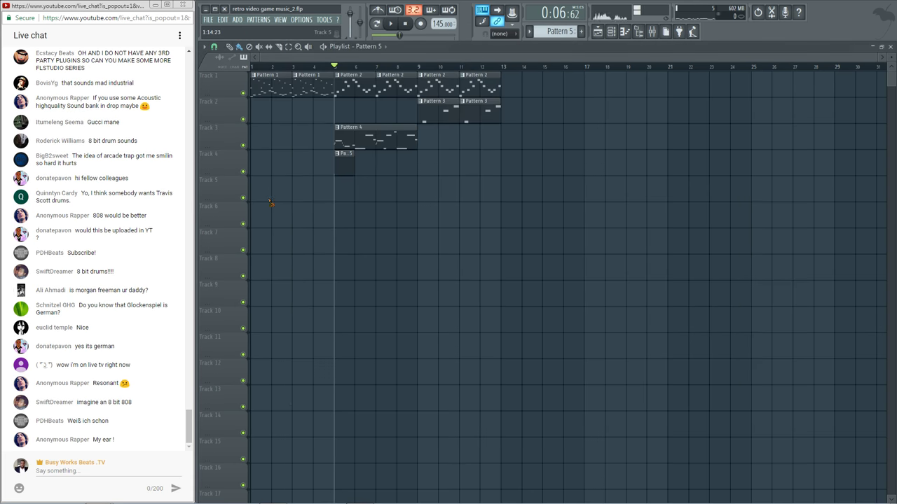
Play the song from bar 5 and move the 3x Osc #5 hit to step 5
key("space")
left_click(611, 32)
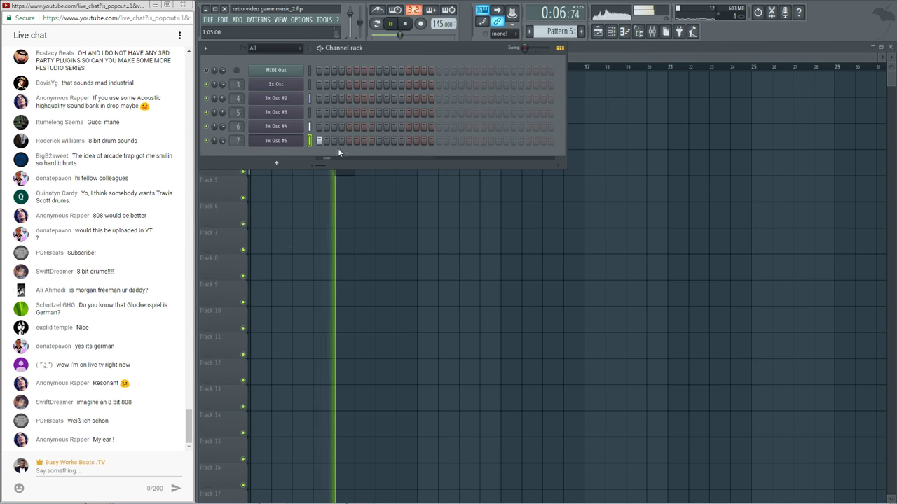
left_click(349, 140)
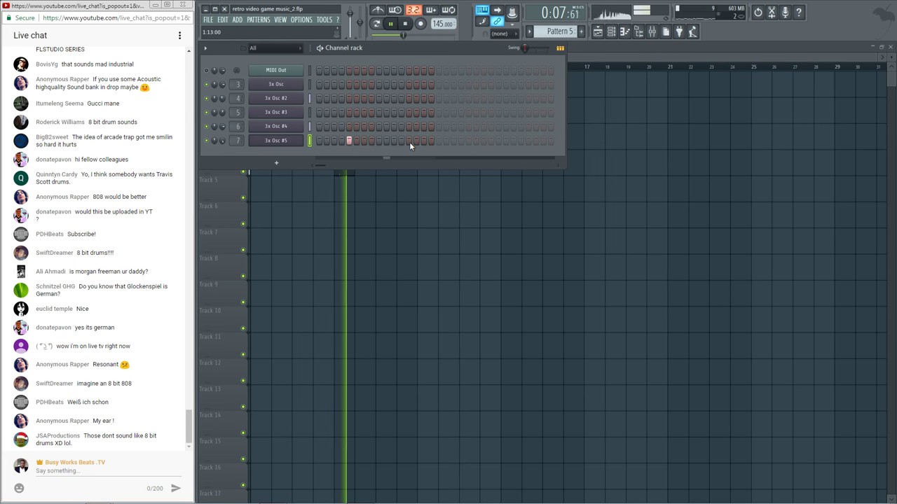
key("space")
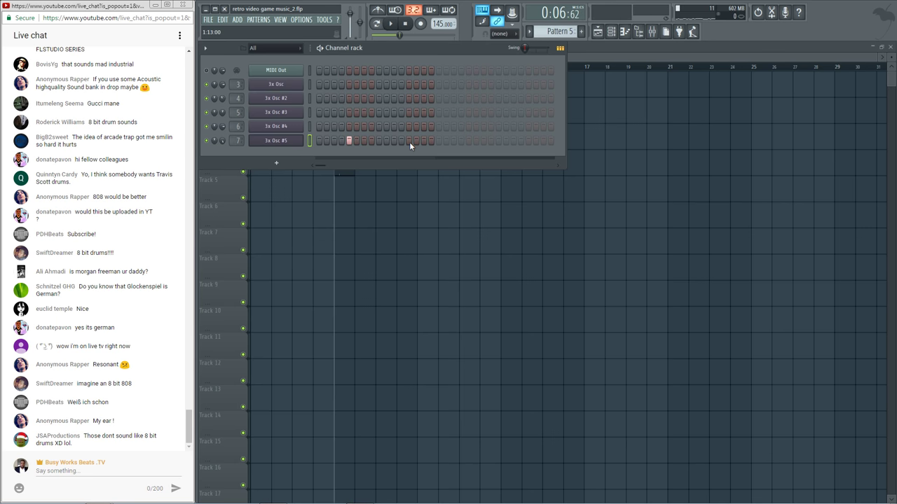
Add another 3x Osc channel on mixer track 8 and close the playlist, 3x Osc #5 and mixer windows
left_click(287, 162)
left_click(286, 38)
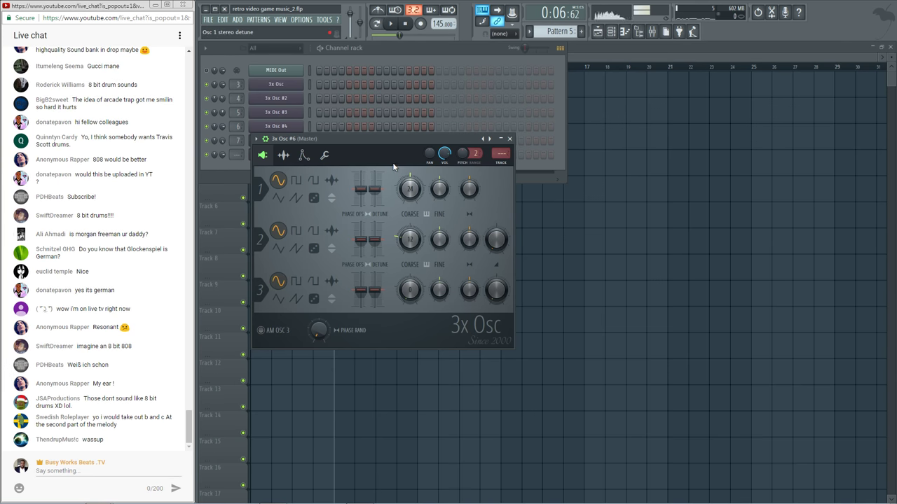
left_click(892, 48)
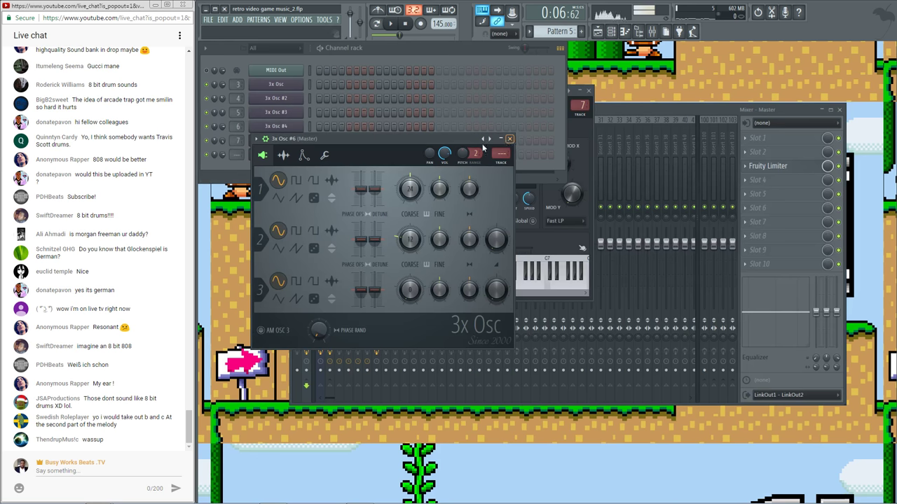
left_click(588, 90)
left_click(842, 110)
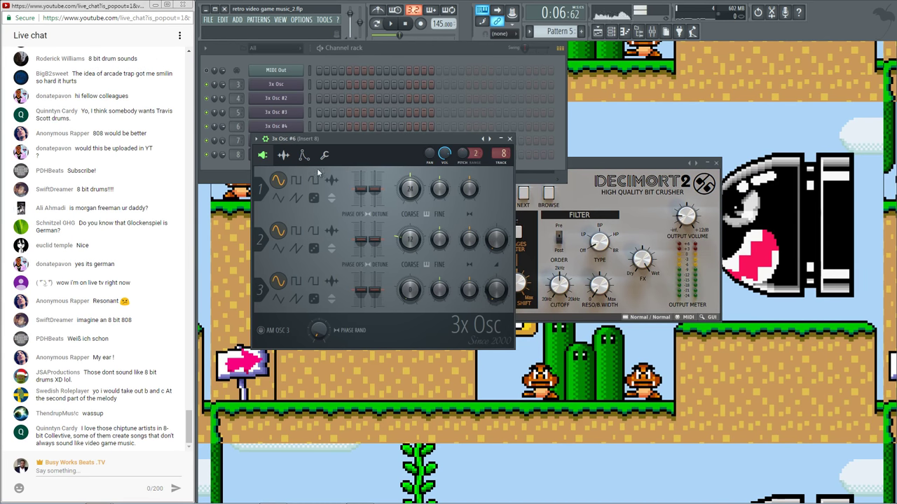
Give 3x Osc #6 a short volume envelope with a fast decay and set its root note to C8
left_click(303, 155)
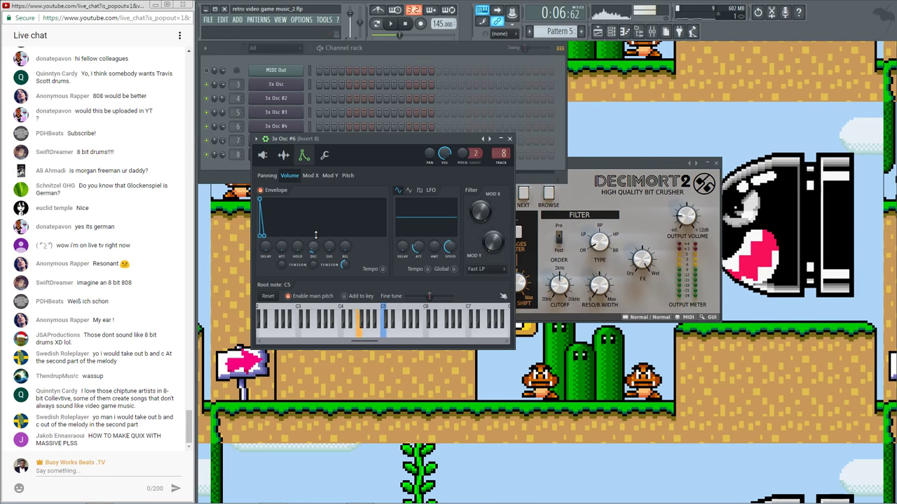
right_click(428, 311)
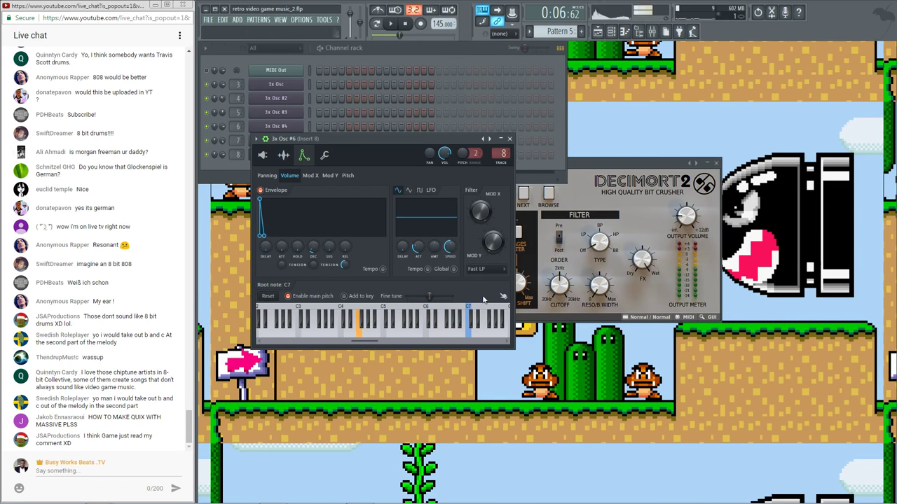
left_click_drag(373, 341, 396, 341)
right_click(490, 309)
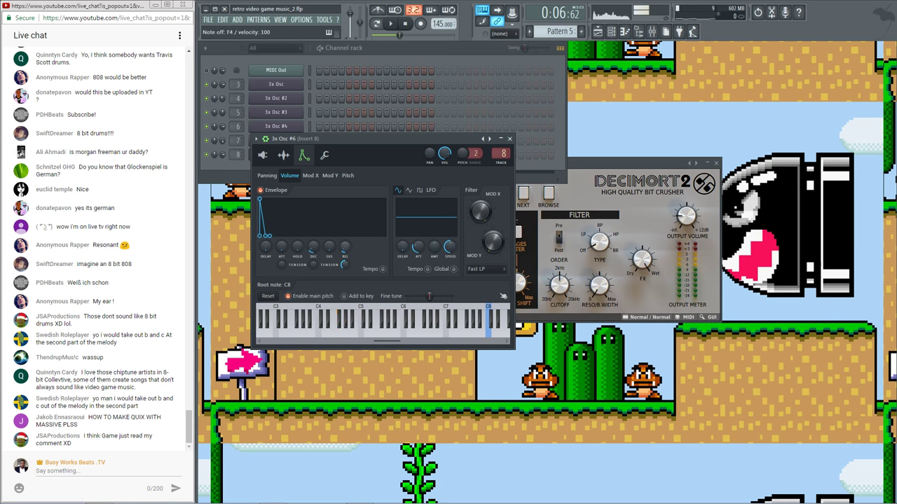
Lengthen the release of the 3x Osc #6 volume envelope slightly
left_click(369, 56)
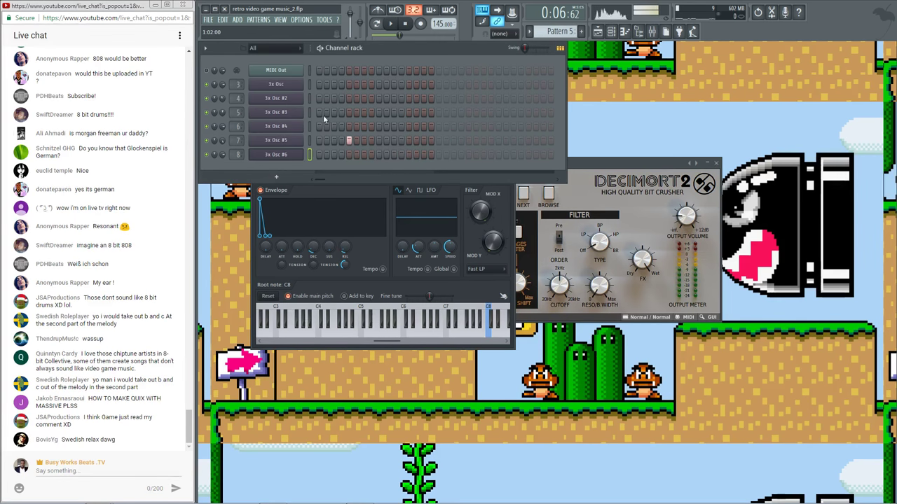
left_click(346, 252)
left_click(387, 59)
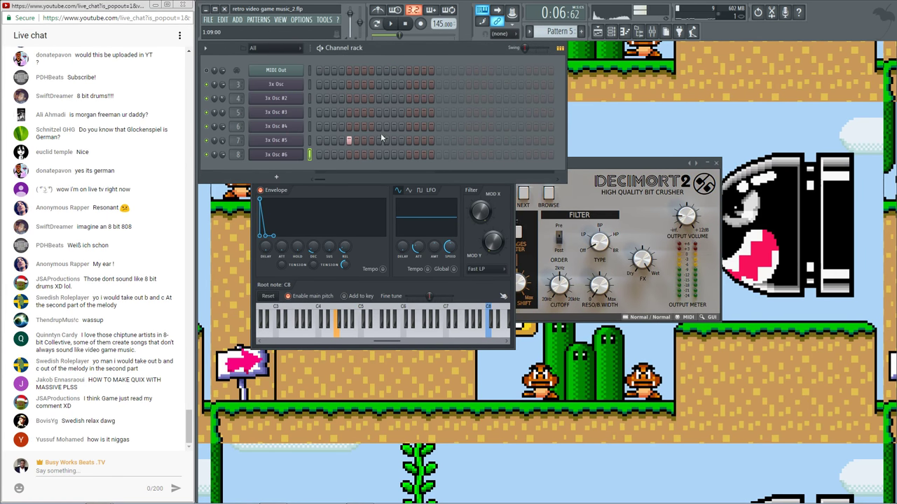
Load Decimort 2 into the first effect slot of mixer insert 8 and close its window
left_click(276, 154)
left_click(276, 154)
left_click(652, 32)
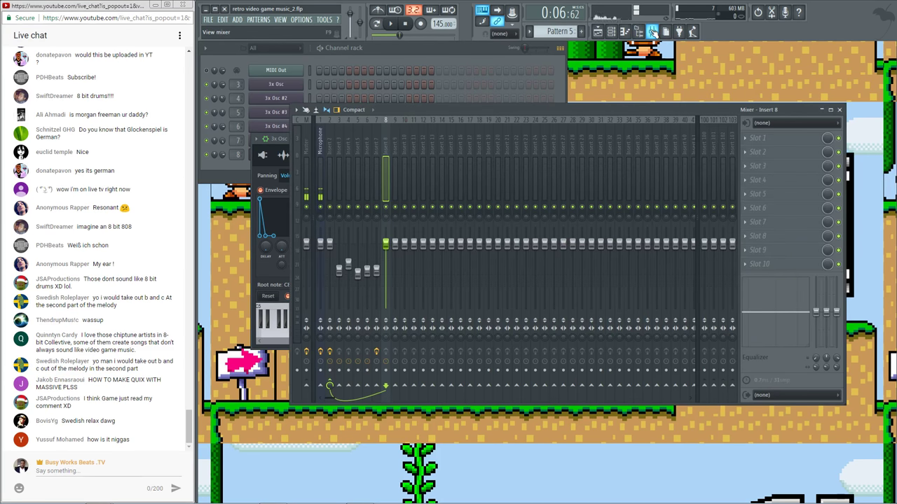
left_click(750, 141)
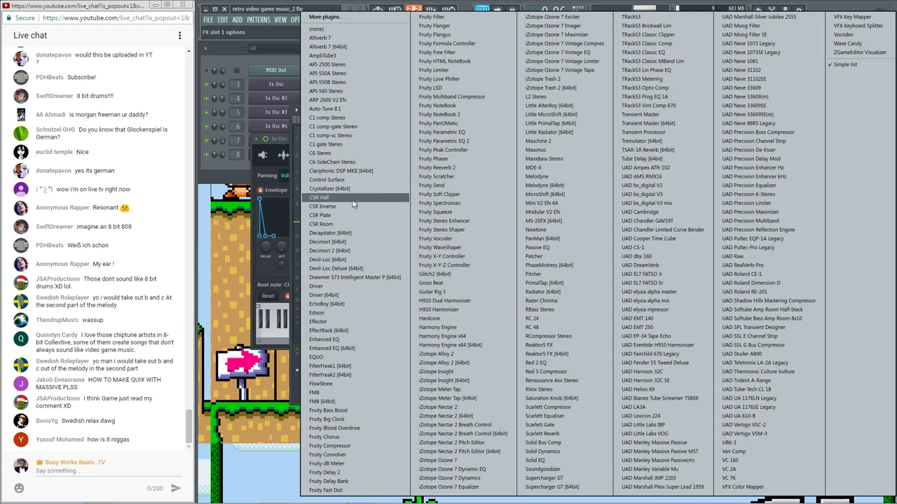
left_click(348, 250)
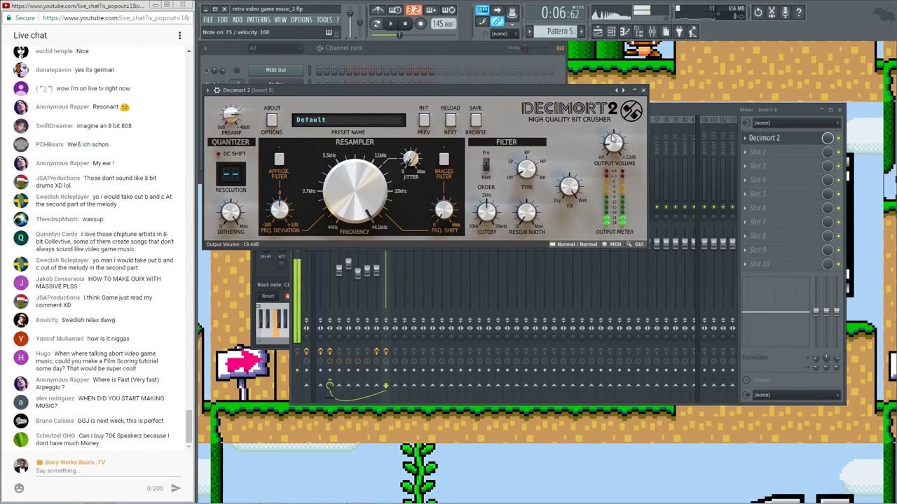
left_click(643, 89)
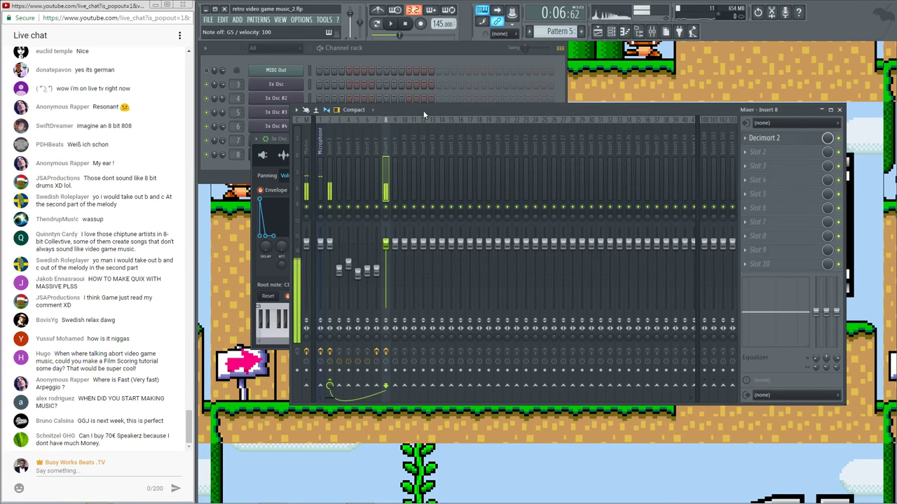
Place 3x Osc #6 hits on steps 1, 7 and 13 and a 3x Osc #5 hit on step 9, then save the project
left_click(399, 56)
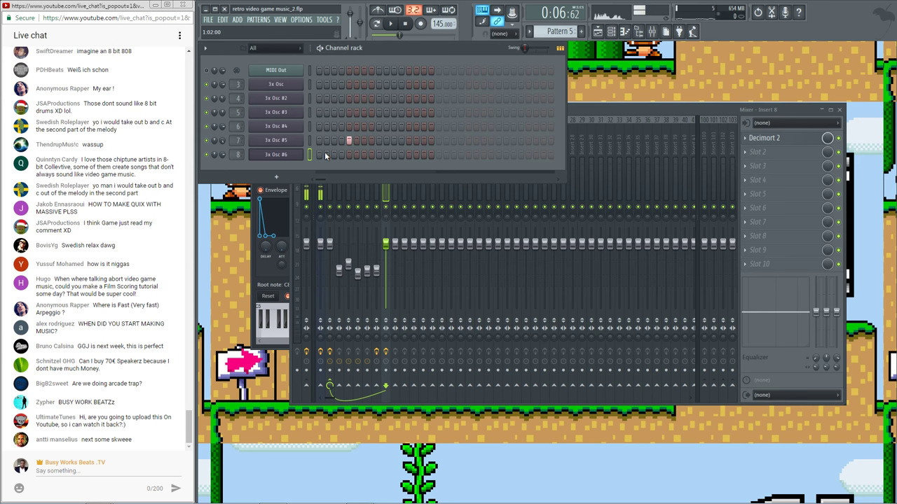
left_click(597, 31)
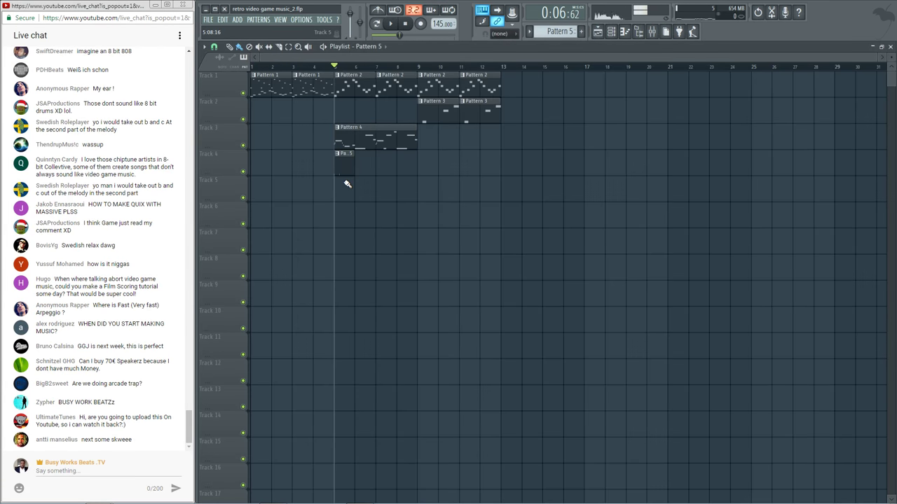
left_click(611, 32)
key("space")
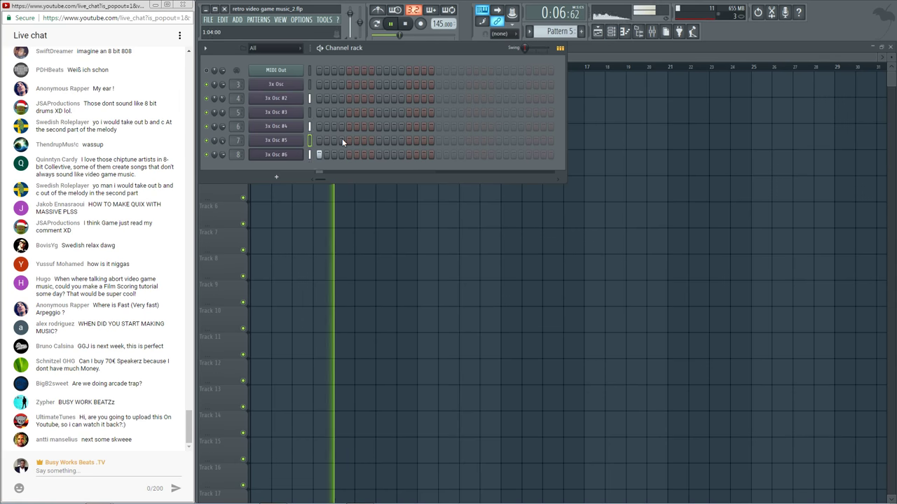
left_click(363, 155)
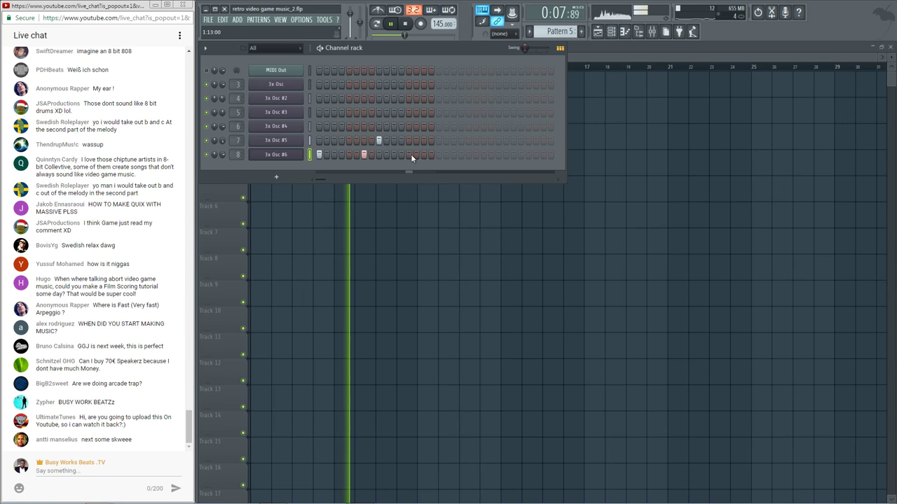
key("space")
left_click(409, 155)
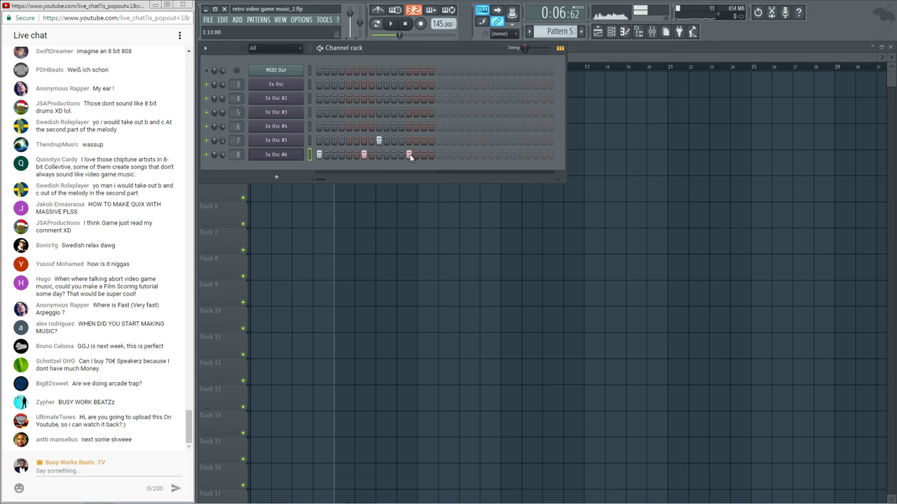
key("ctrl+s")
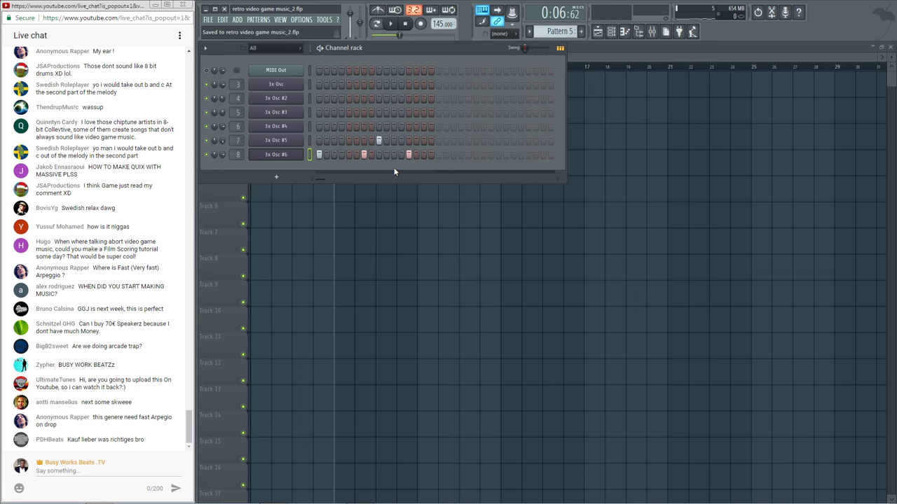
Extend the 3x Osc #6 rhythm during playback with hits on steps 19, 21, 27 and 31
key("space")
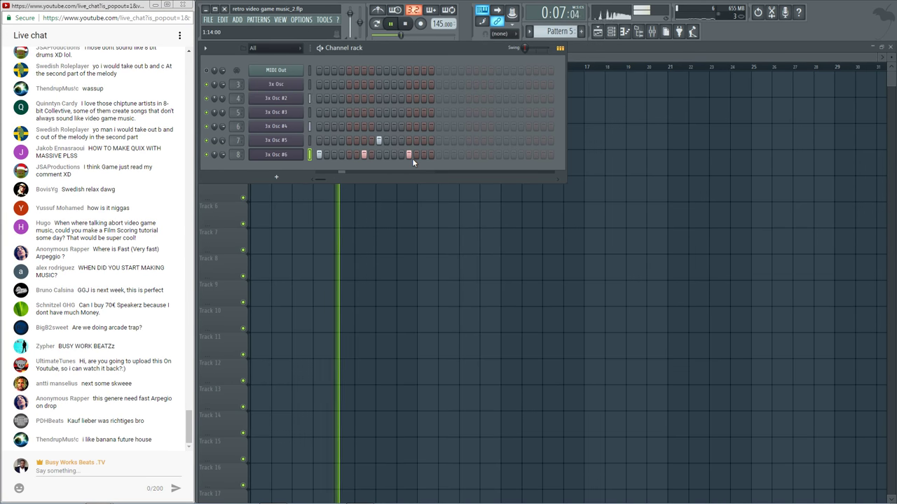
left_click(454, 155)
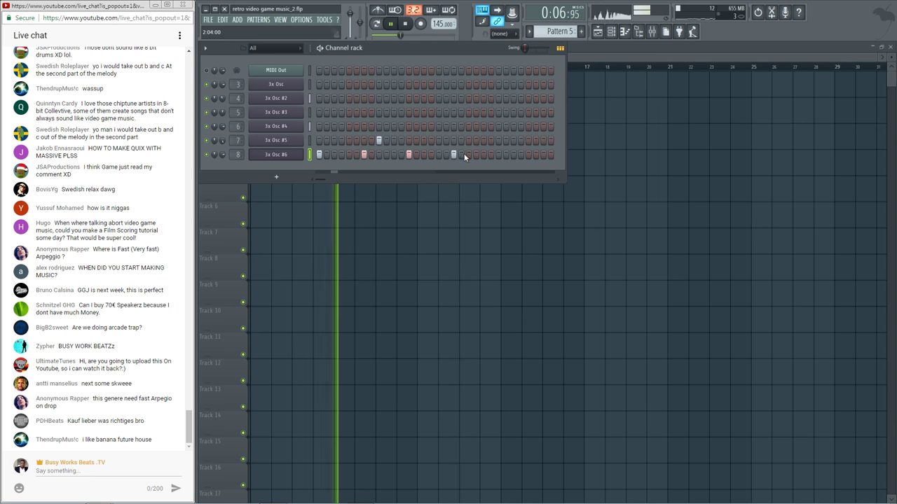
left_click(469, 155)
left_click(513, 155)
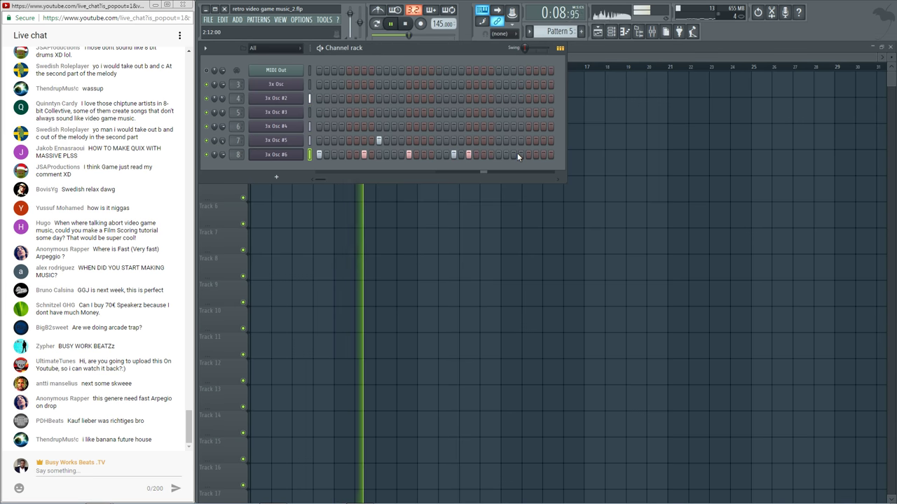
left_click(544, 155)
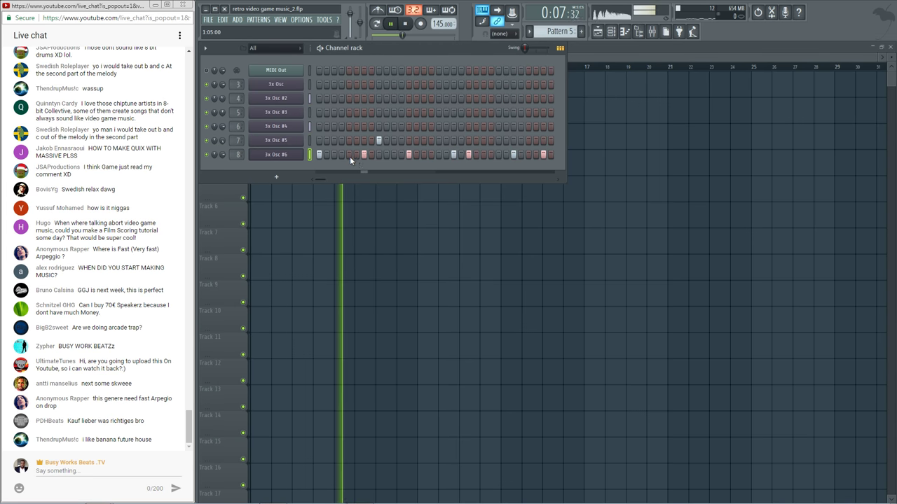
Transpose all 3x Osc #6 notes in the piano roll down to G4 and audition them
left_click(294, 156)
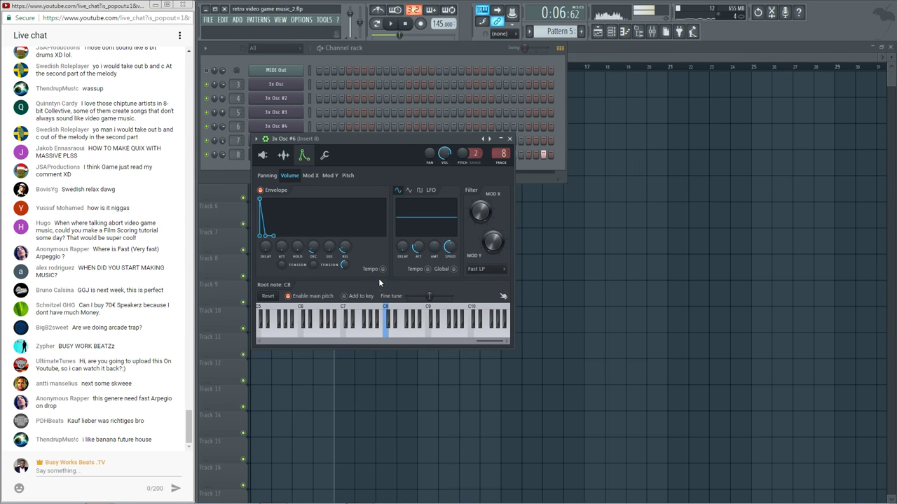
left_click(356, 63)
right_click(294, 160)
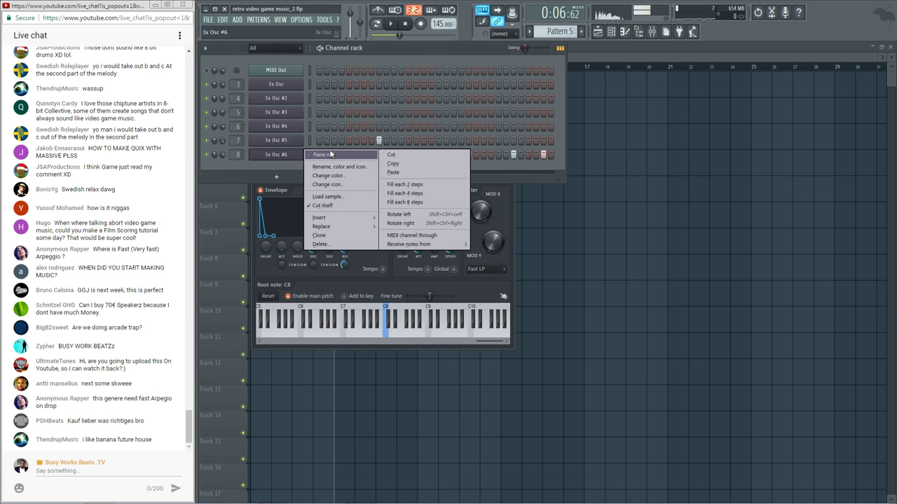
left_click(336, 155)
left_click(227, 216)
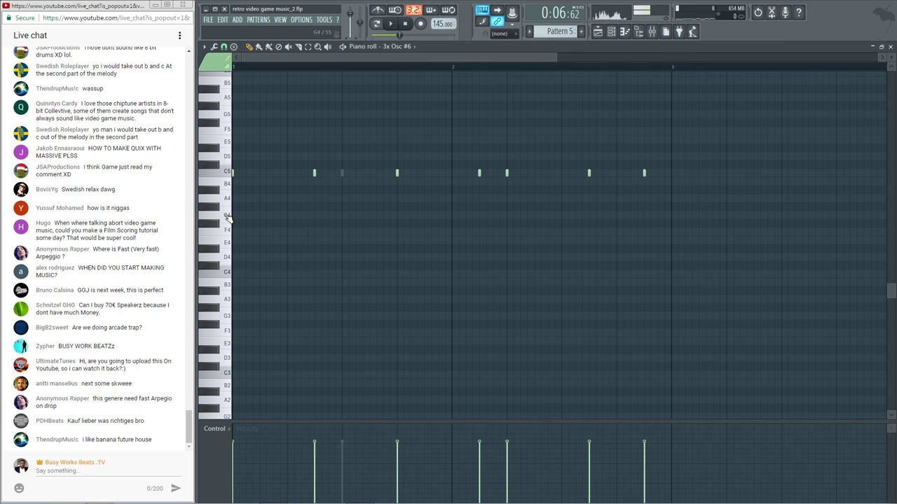
key("shift+Down")
key("space")
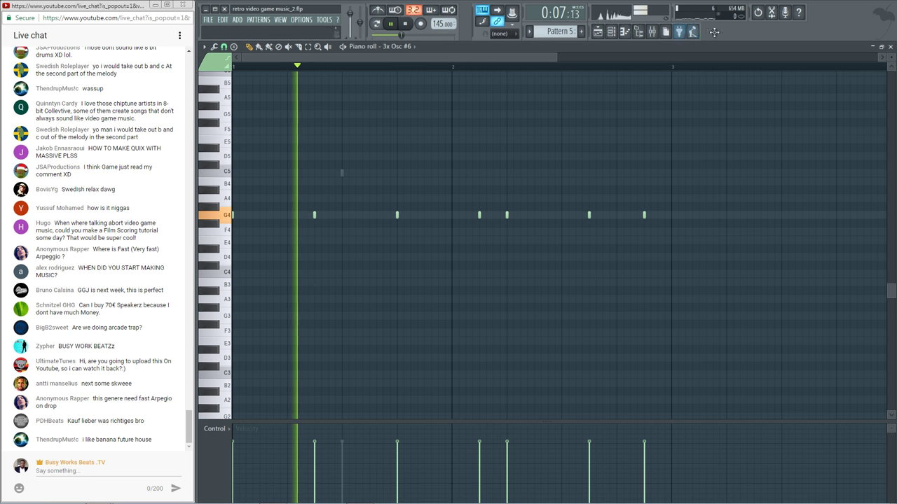
left_click(891, 46)
Lengthen the volume envelope decay of 3x Osc #6 slightly, audition it with the song, and close the channel settings
left_click(286, 156)
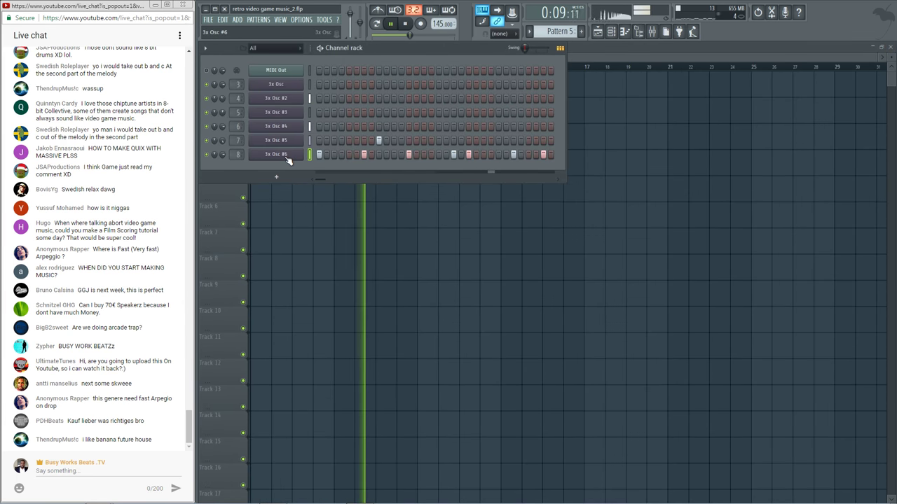
left_click(286, 156)
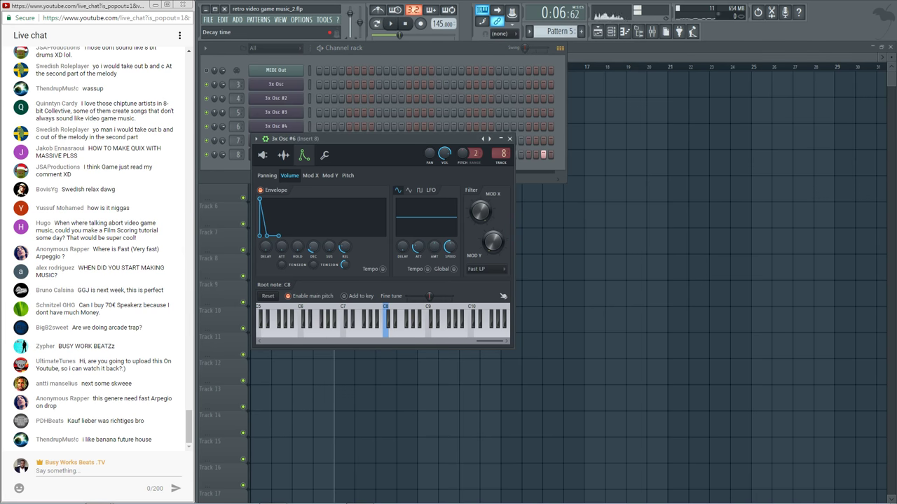
left_click_drag(313, 248, 313, 242)
key("space")
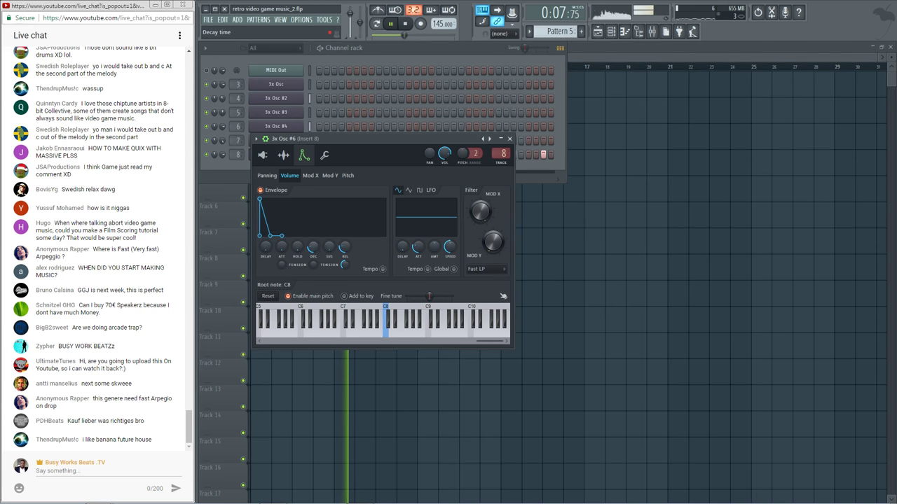
key("space")
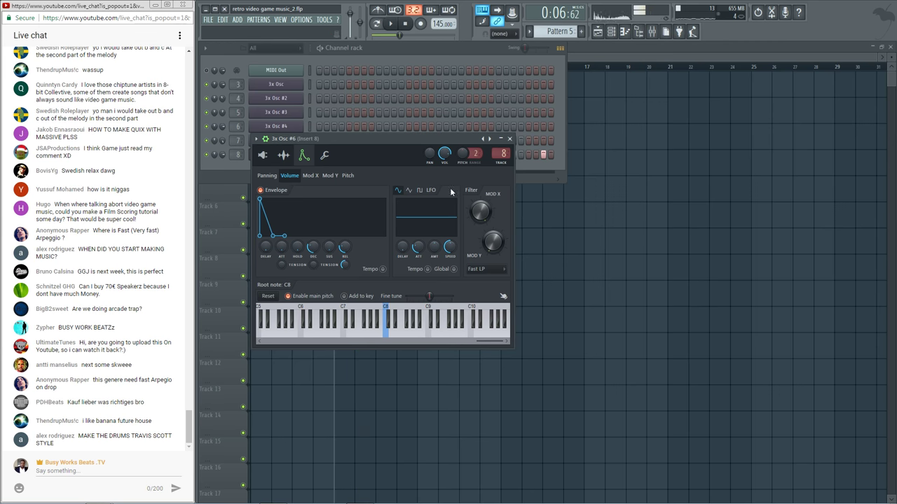
left_click(510, 139)
Duplicate the Pattern 5 clip along track 4 from bar 5 to the end of bar 12 and play the arrangement
key("F6")
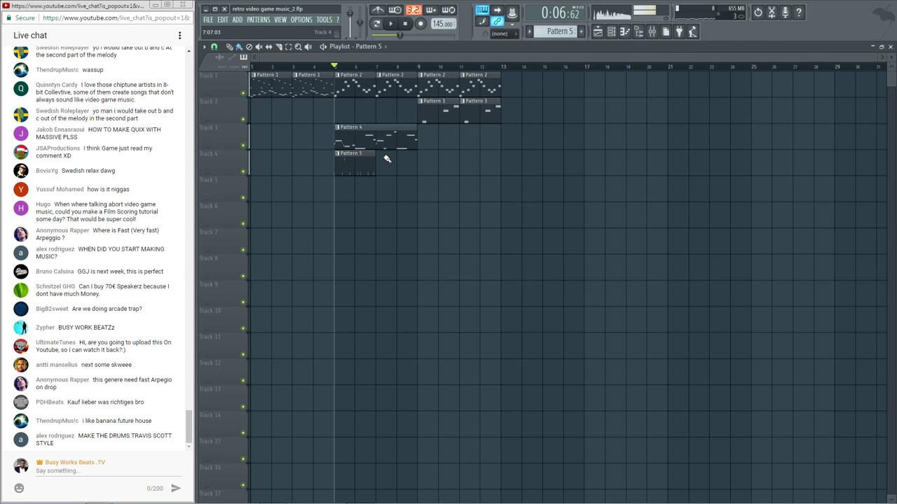
left_click_drag(390, 174, 346, 152)
key("ctrl+b")
left_click_drag(428, 175, 372, 151)
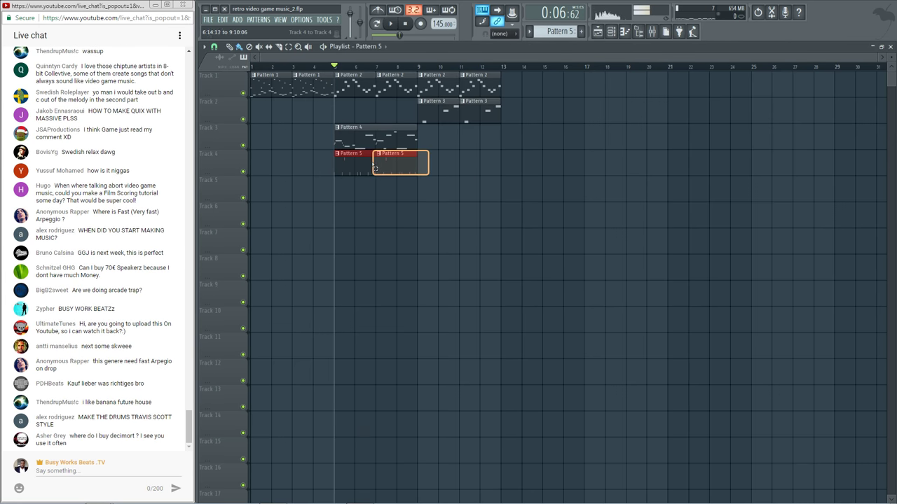
key("ctrl+b")
key("space")
left_click(444, 198, "ctrl")
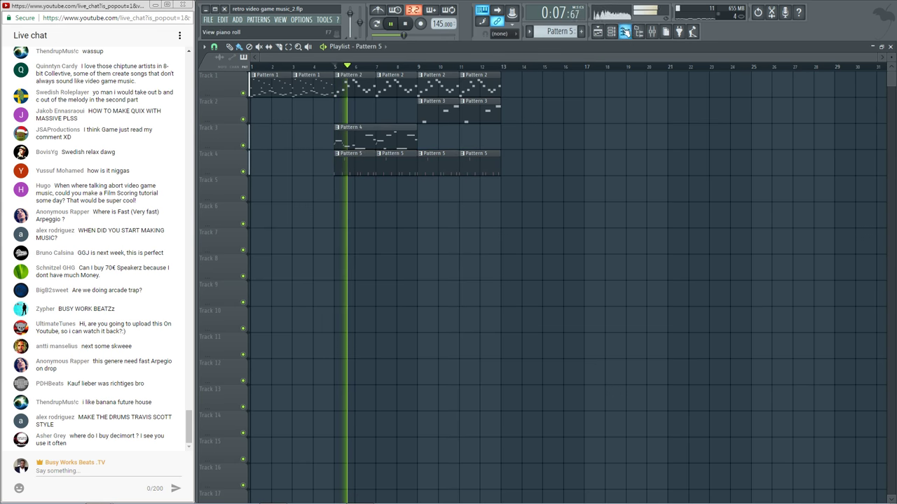
Adjust the stereo separation of mixer inserts 7 and 8, used by 3x Osc #5 and #6
left_click(611, 31)
key("space")
left_click(276, 140)
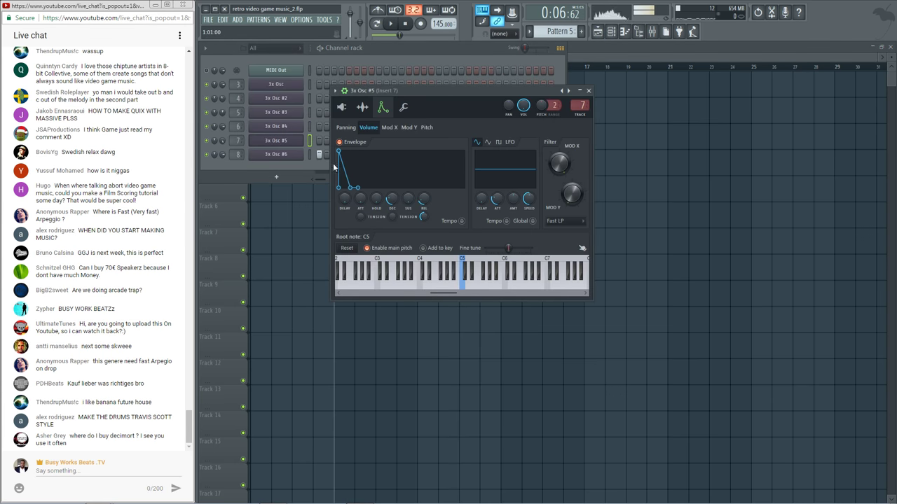
left_click(653, 31)
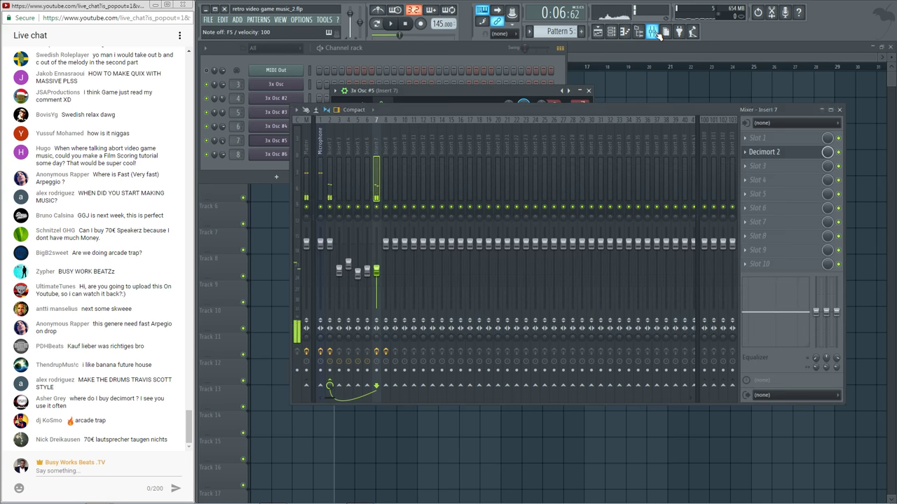
left_click(390, 337)
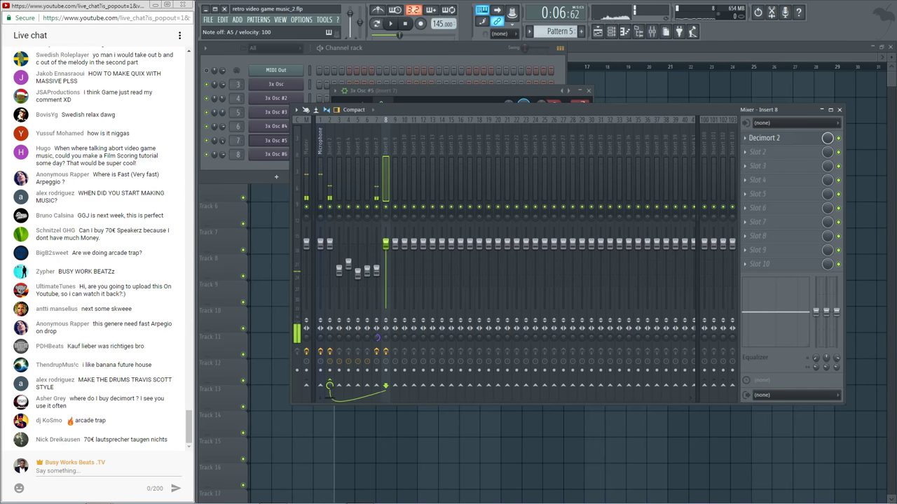
Add a 3x Osc #5 hit on step 25 and shorten that channel's volume envelope decay
left_click(382, 60)
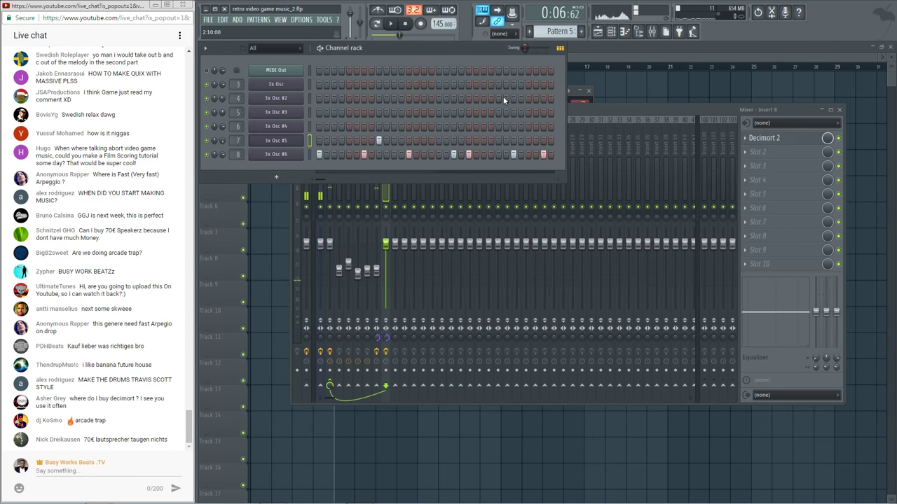
key("space")
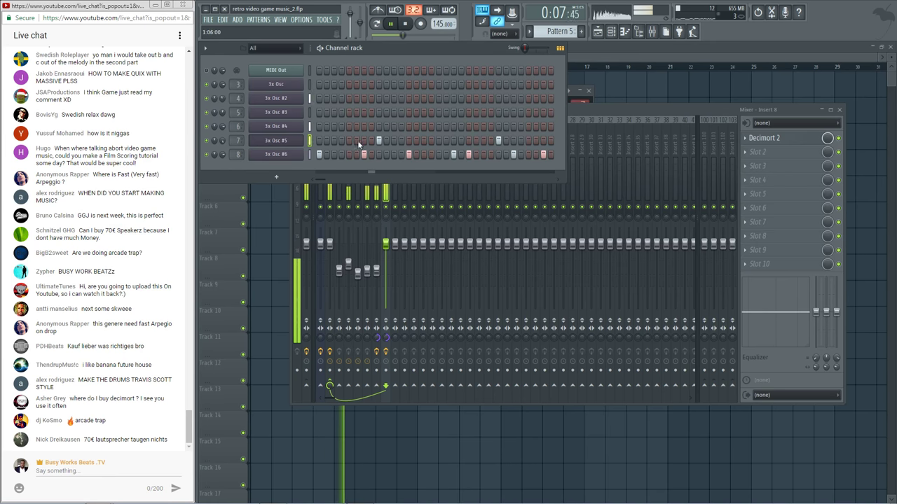
left_click(275, 140)
left_click_drag(389, 201, 389, 219)
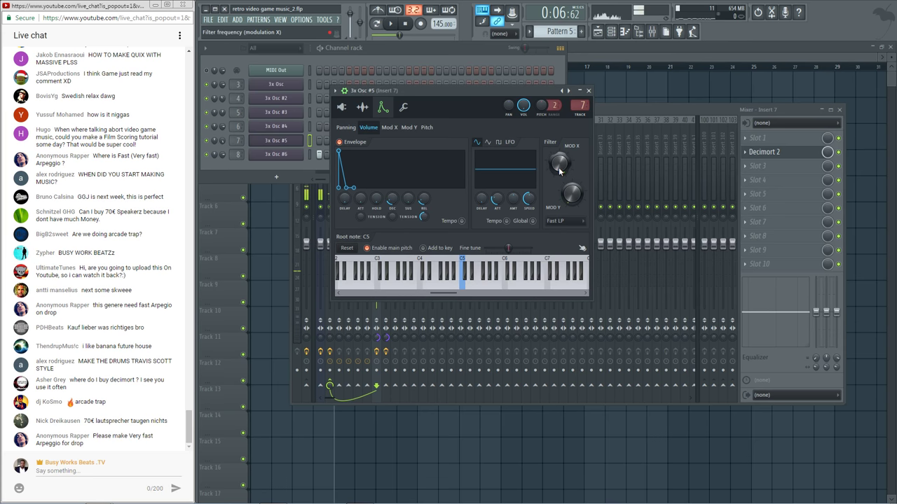
left_click(589, 90)
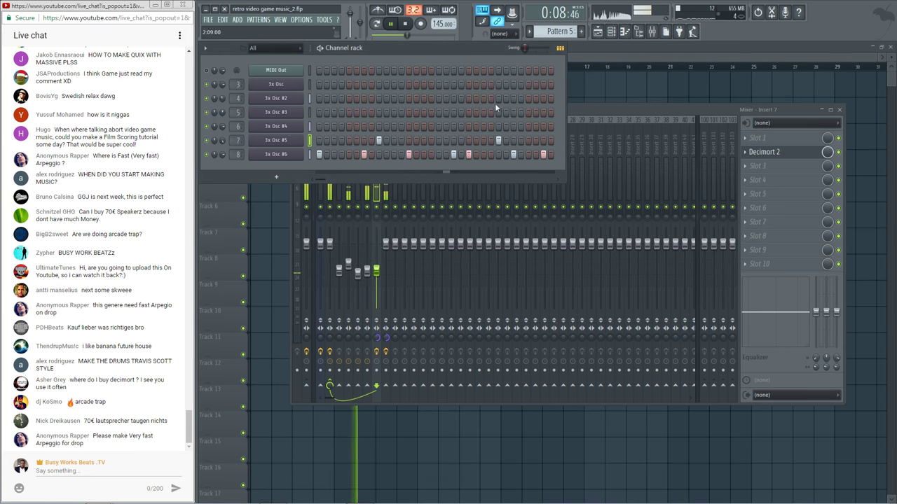
Lower the volume fader of mixer insert 8 to about -4.0 dB during playback
left_click(577, 109)
left_click_drag(385, 244, 386, 256)
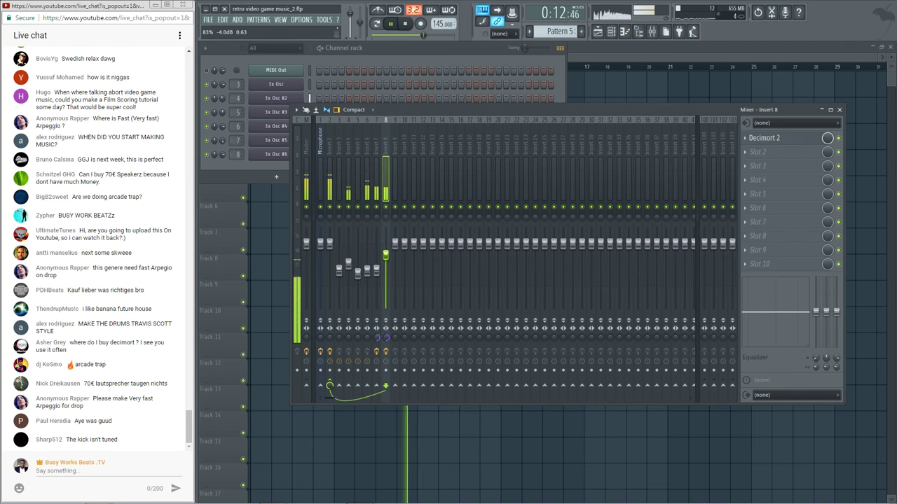
left_click(402, 55)
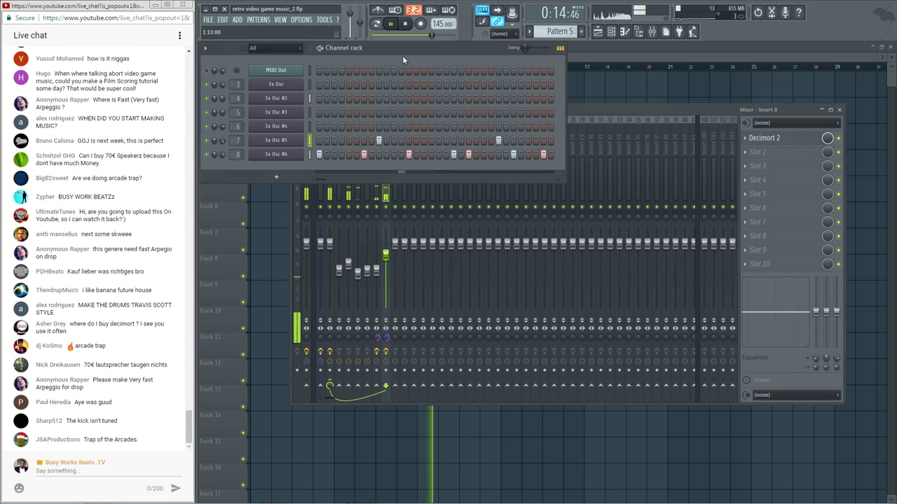
Examine the envelope and miscellaneous settings of 3x Osc #6 and the mixer levels while auditioning the drums
left_click(275, 154)
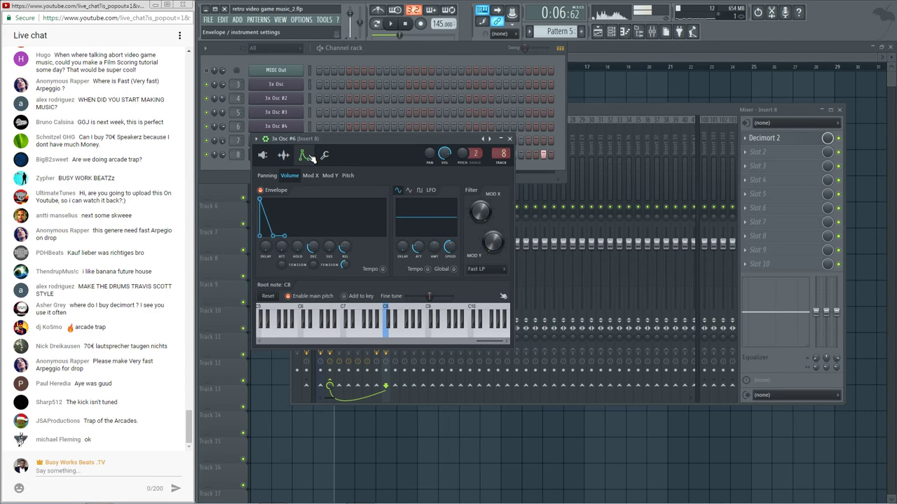
key("space")
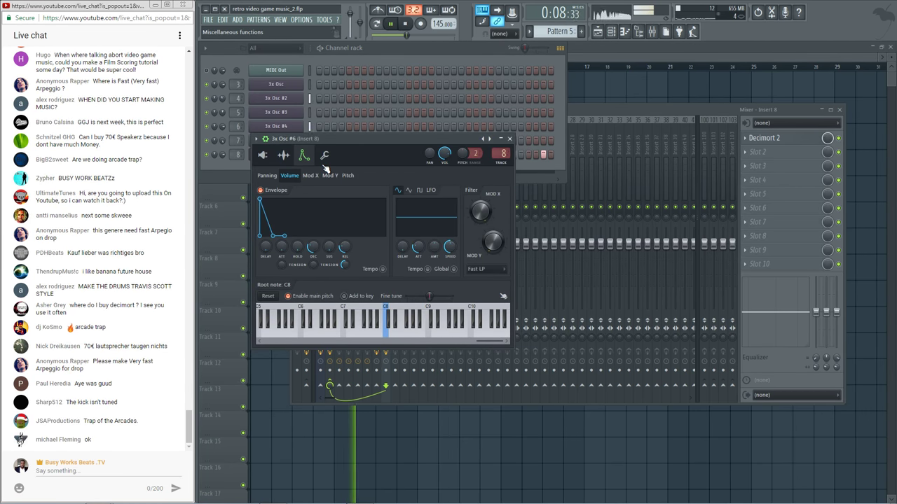
key("space")
left_click(327, 155)
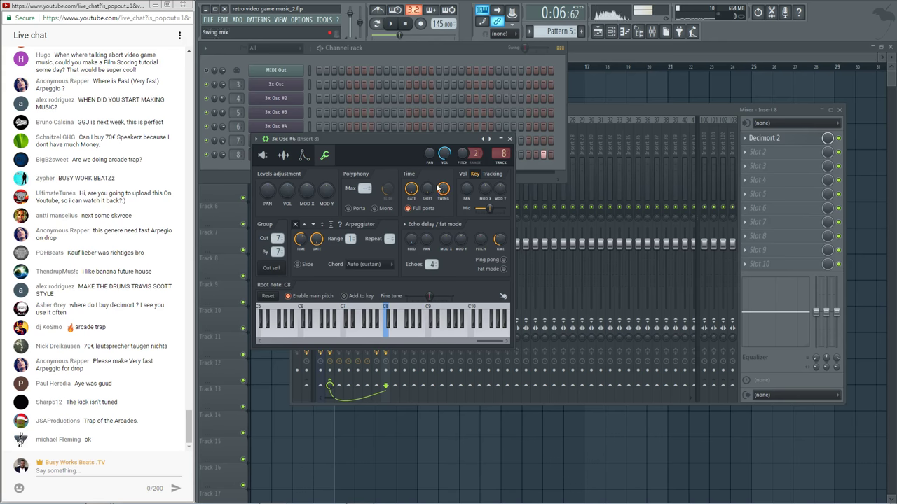
key("space")
left_click(592, 109)
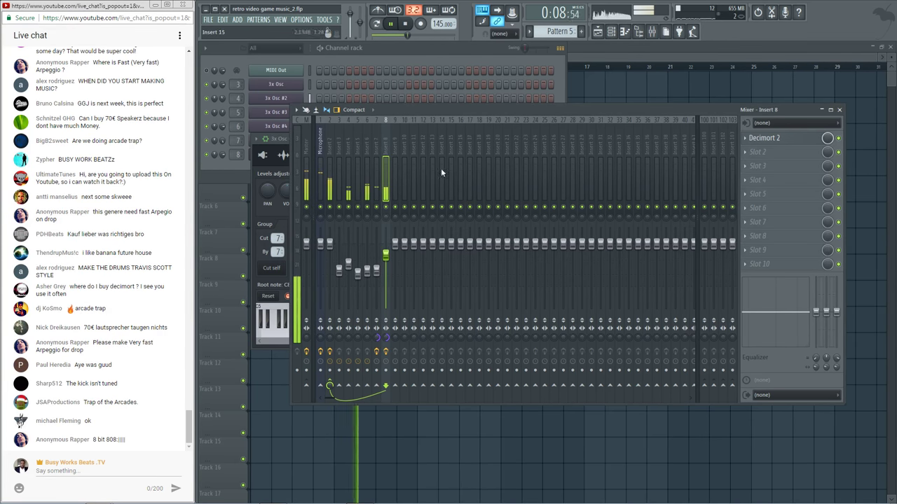
key("space")
Delete the Pattern 5 clips at bars 5 and 7 on track 4, then save the project as a new version
left_click(601, 92)
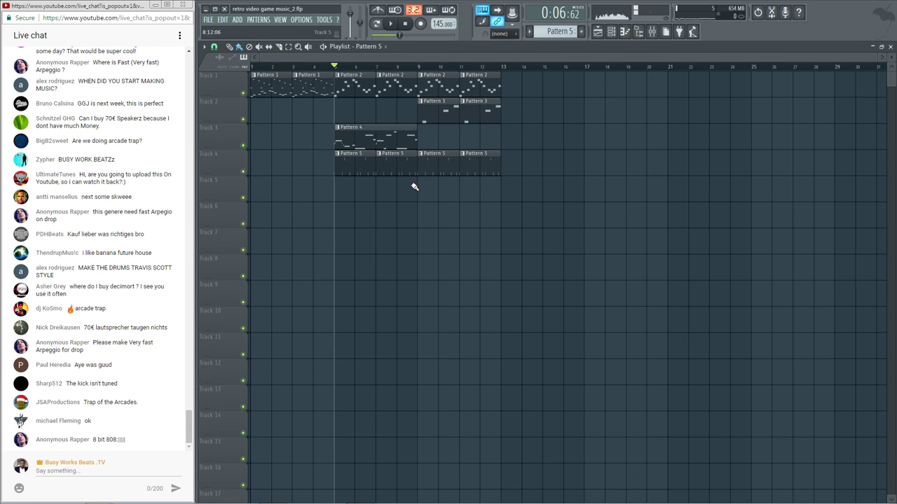
right_click(398, 158)
right_click(373, 163)
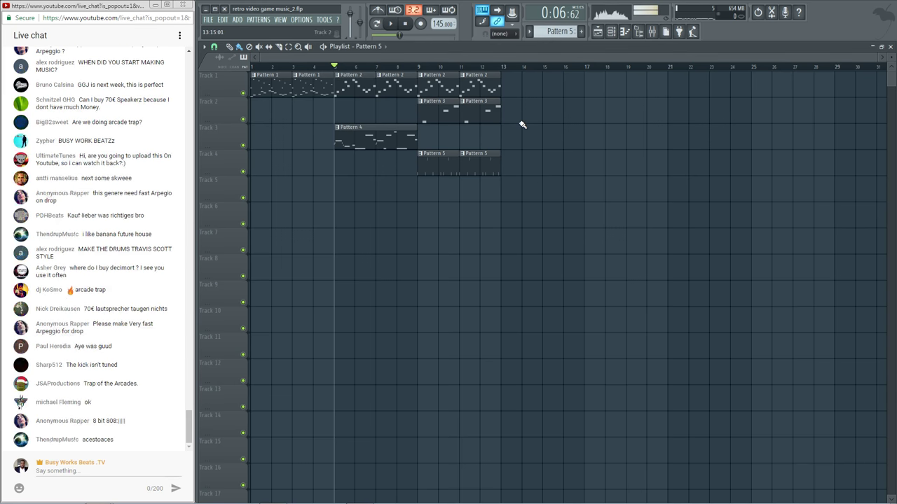
key("space")
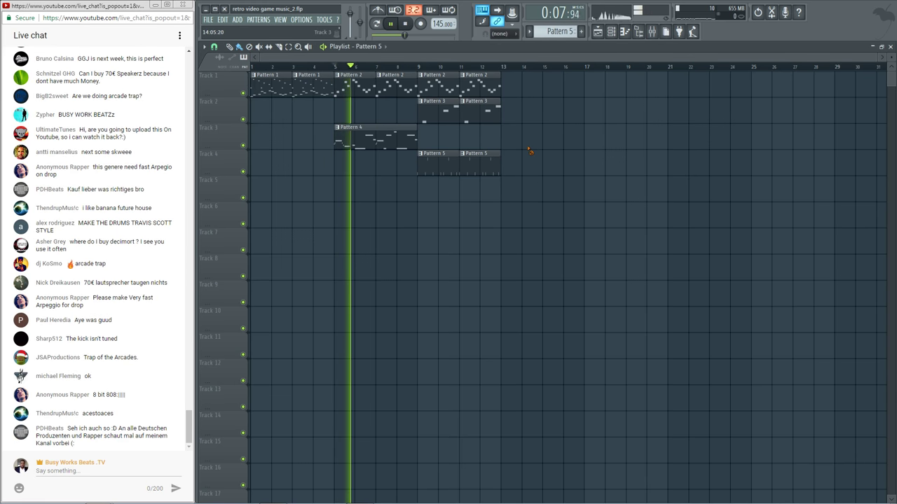
left_click(208, 19)
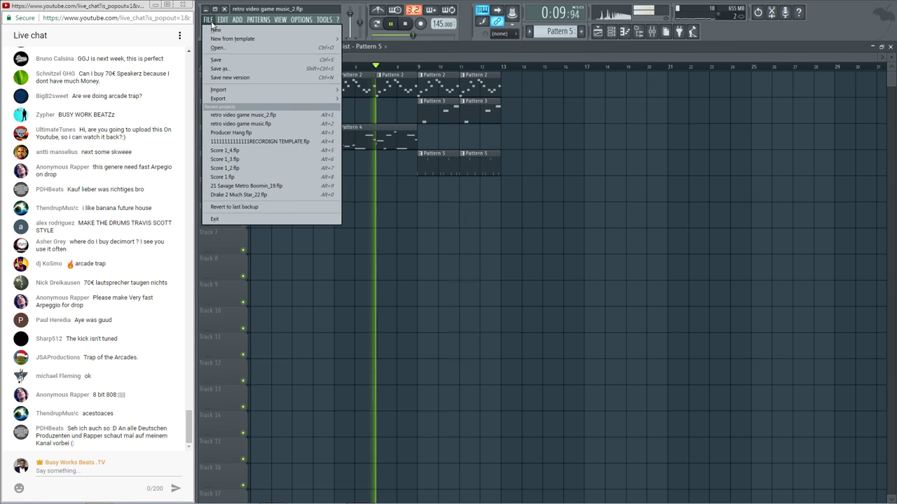
left_click(250, 77)
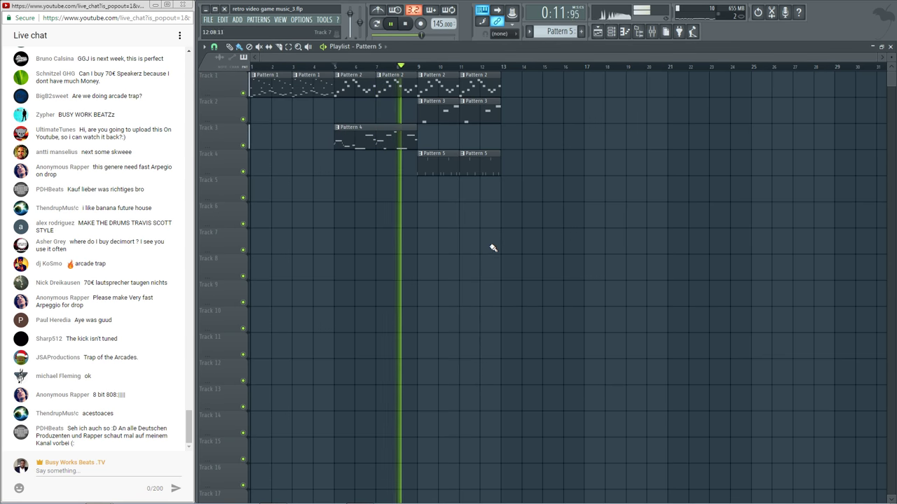
Duplicate the Pattern 2, Pattern 3 and Pattern 5 clips from bars 9–12 repeatedly so the section runs up to bar 25
left_click_drag(527, 169, 523, 102)
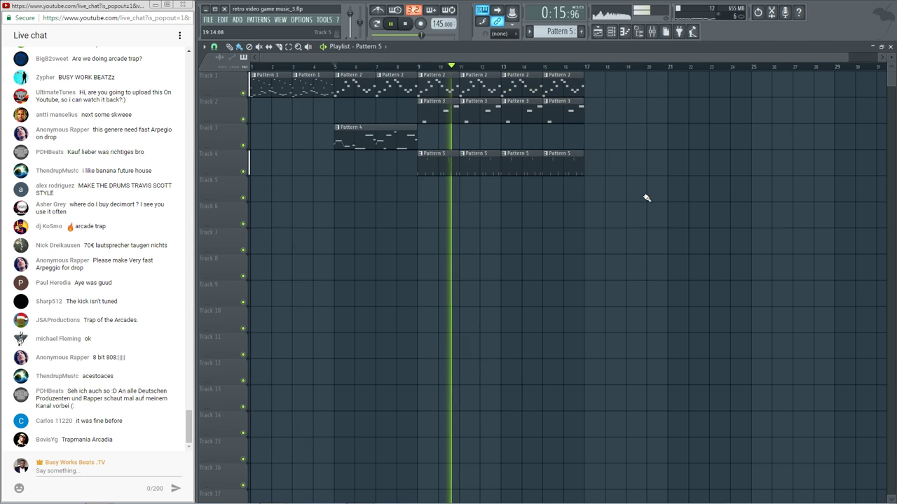
left_click_drag(639, 201, 593, 99)
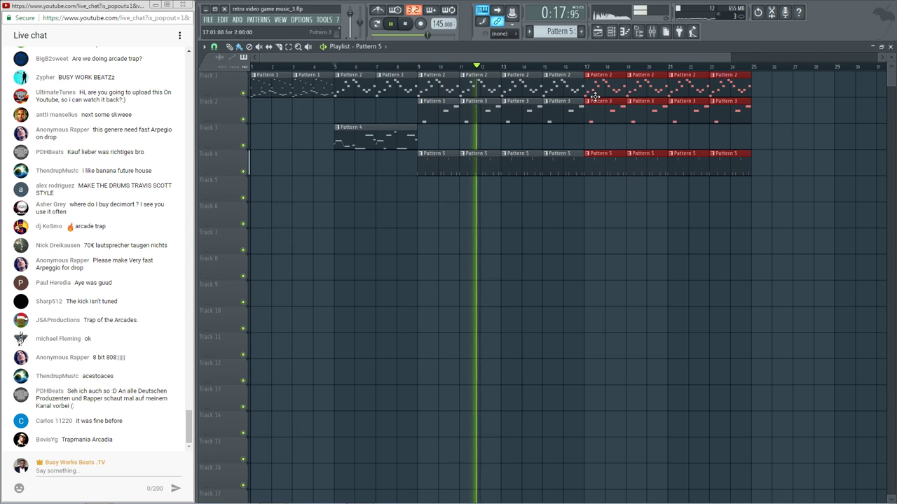
left_click(532, 208, "ctrl")
key("space")
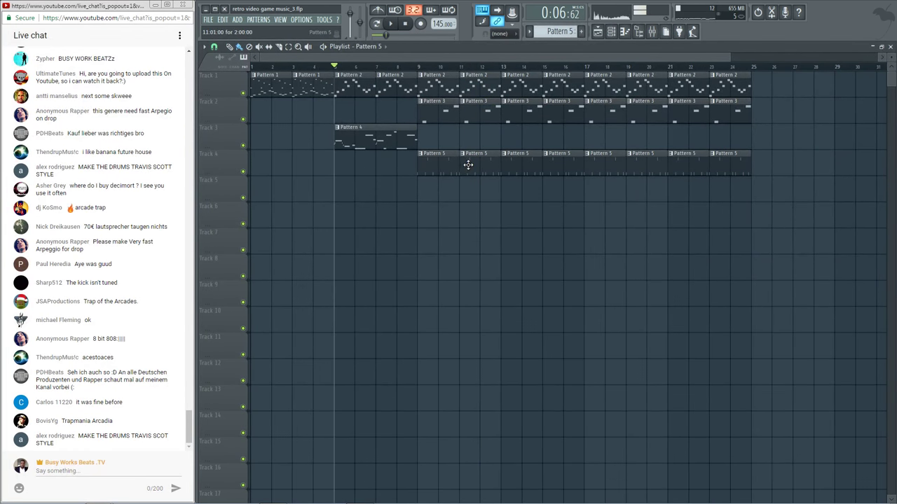
Make the Pattern 5 clip at bar 11 on track 4 unique and select the new pattern for editing
double_click(463, 158)
left_click(891, 47)
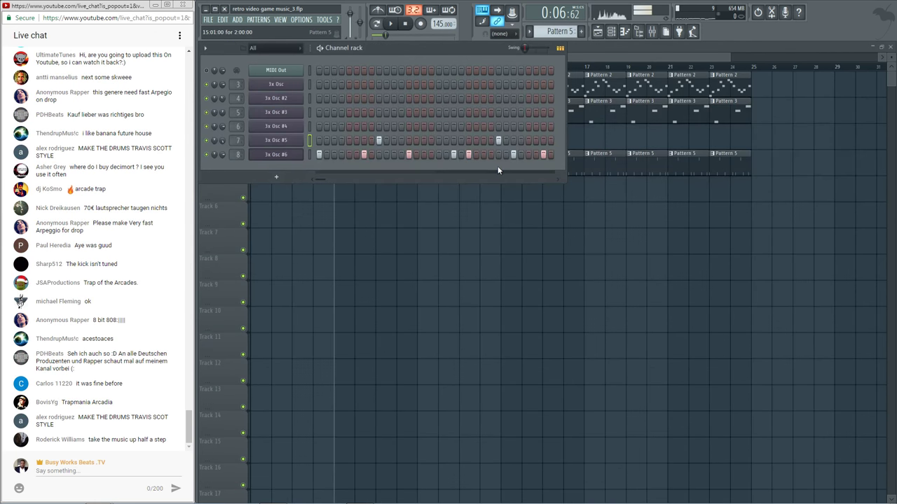
right_click(462, 156)
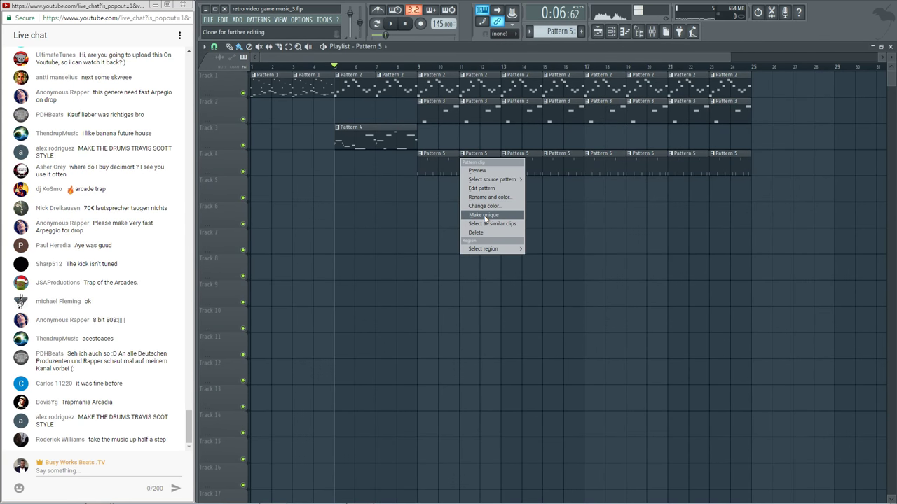
left_click(484, 218)
right_click(462, 157)
left_click(482, 188)
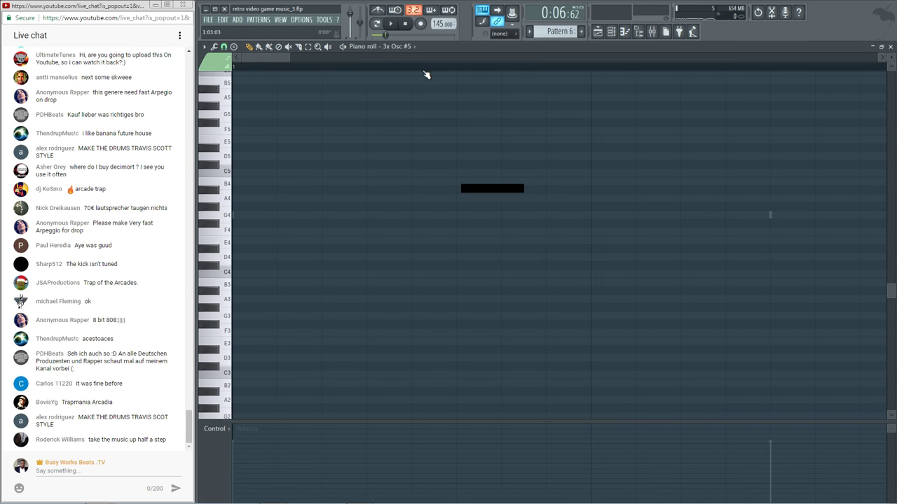
left_click(891, 47)
Add short G6 and D#6 notes at the end of bar 2 in the 3x Osc #6 piano roll
right_click(292, 153)
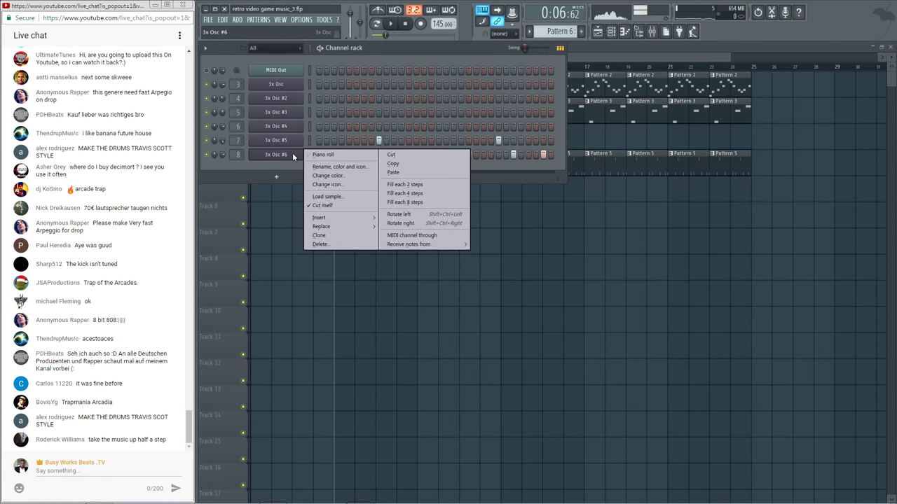
left_click(330, 156)
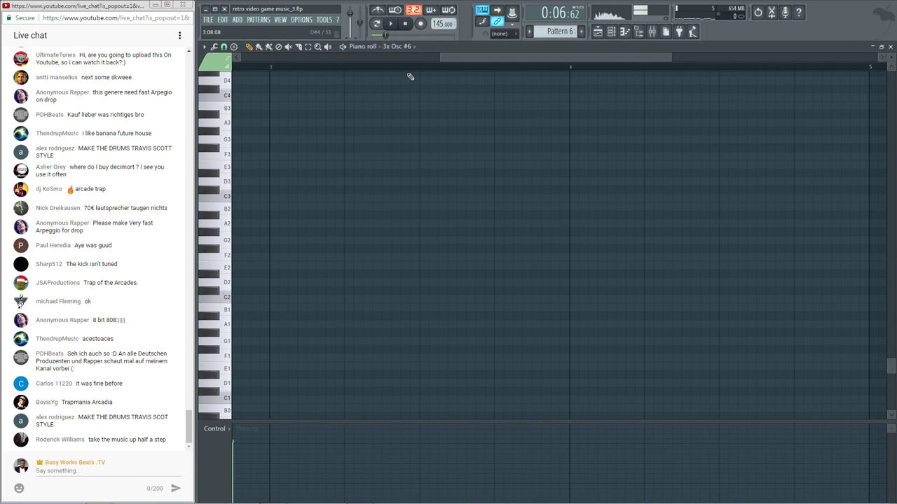
left_click(336, 67)
key("space")
key("space")
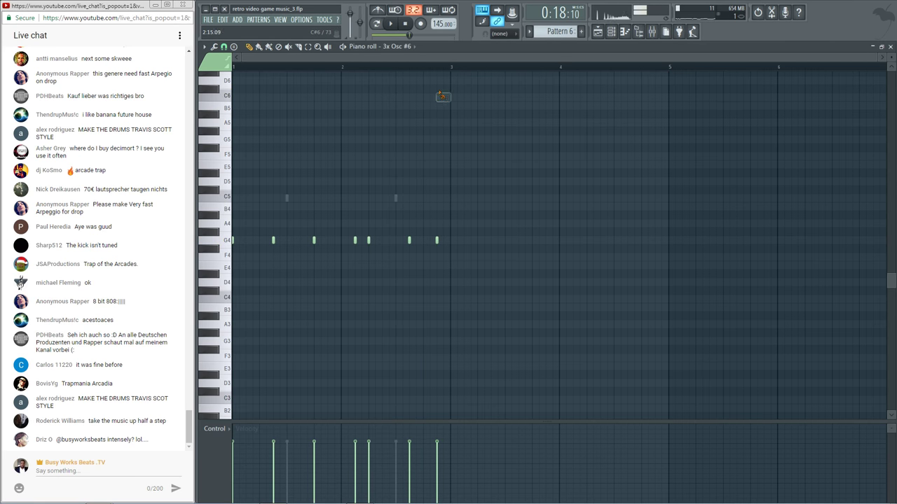
scroll(440, 99, "up", 3)
left_click(434, 106)
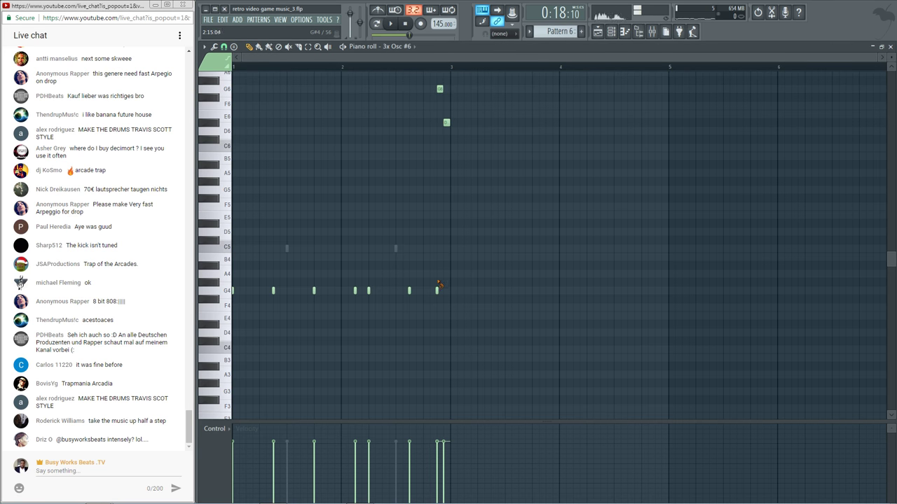
Turn the D#6 and G6 notes at the end of bar 2 into slide notes
scroll(436, 68, "up", 3)
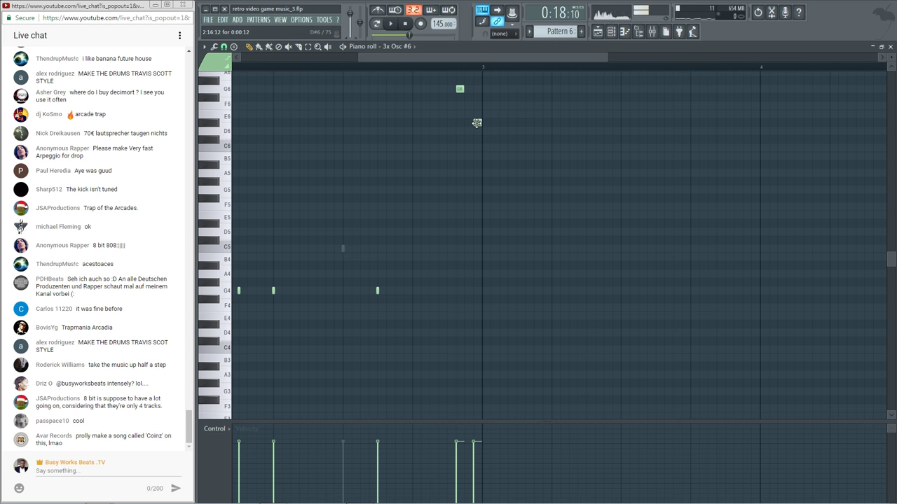
double_click(477, 124)
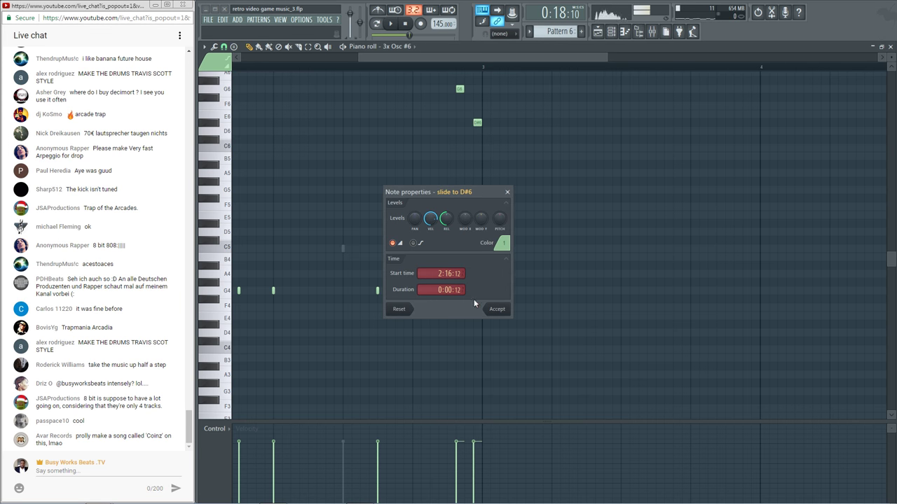
left_click(496, 309)
double_click(460, 91)
left_click(496, 309)
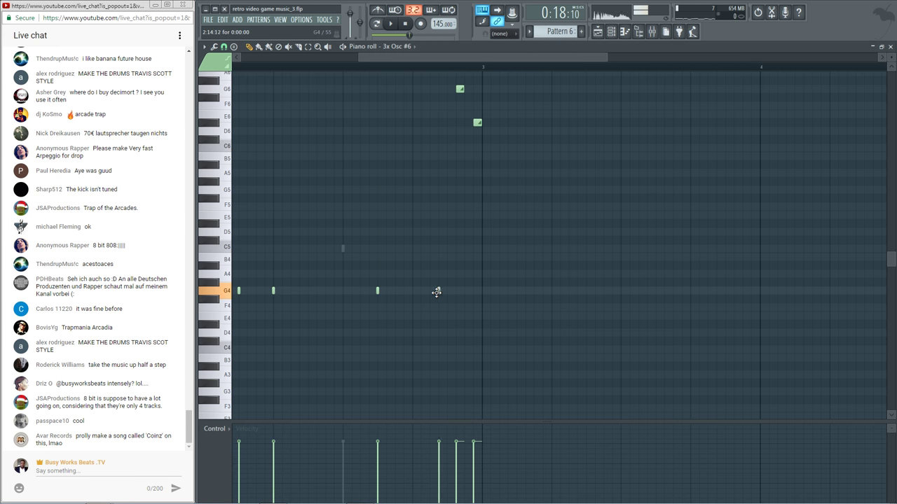
Move the last G4 note to 2:15:00, add a short D#5 note just before the D#6 slide, and play the result
left_click_drag(436, 293, 446, 293)
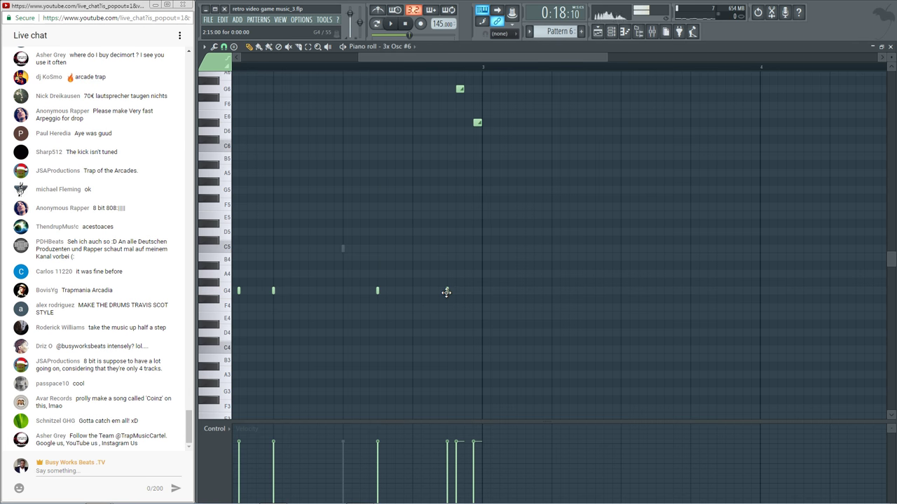
left_click(465, 223)
key("space")
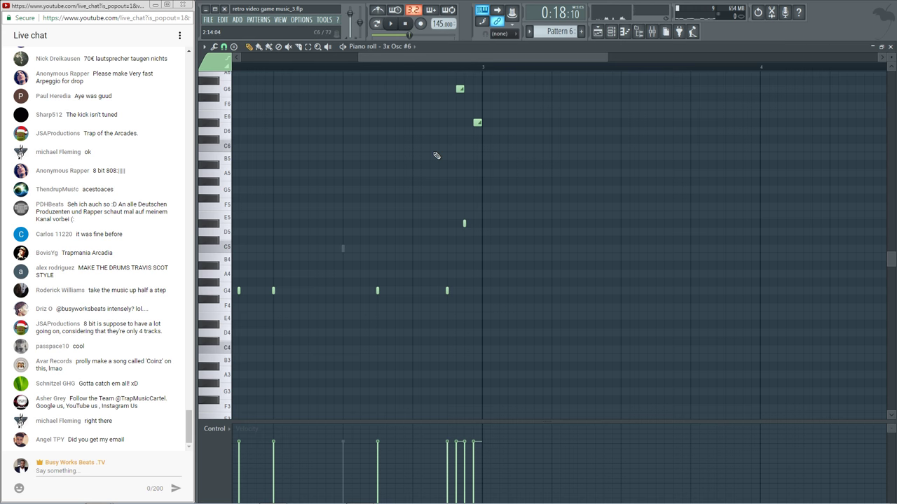
Lengthen the last G4 and D#5 notes to one step each and shift the G4 note with its G6 slide two steps earlier
left_click_drag(462, 75, 433, 319)
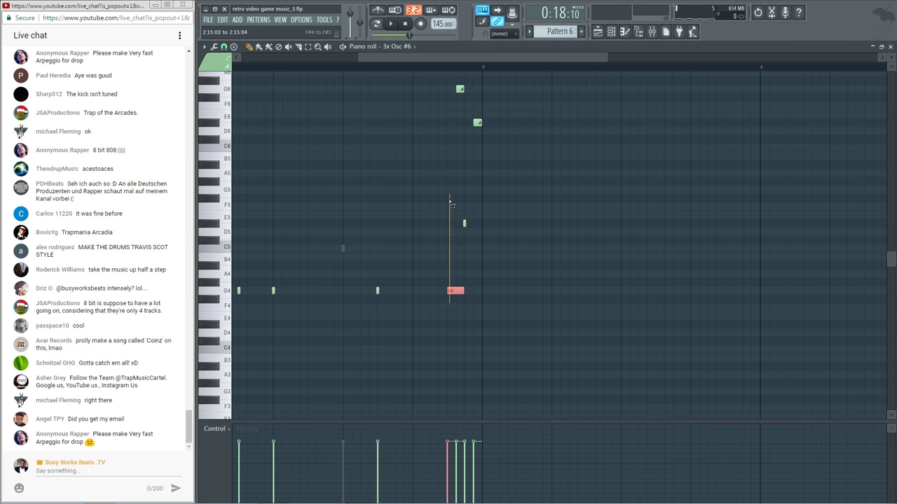
left_click_drag(450, 204, 444, 88)
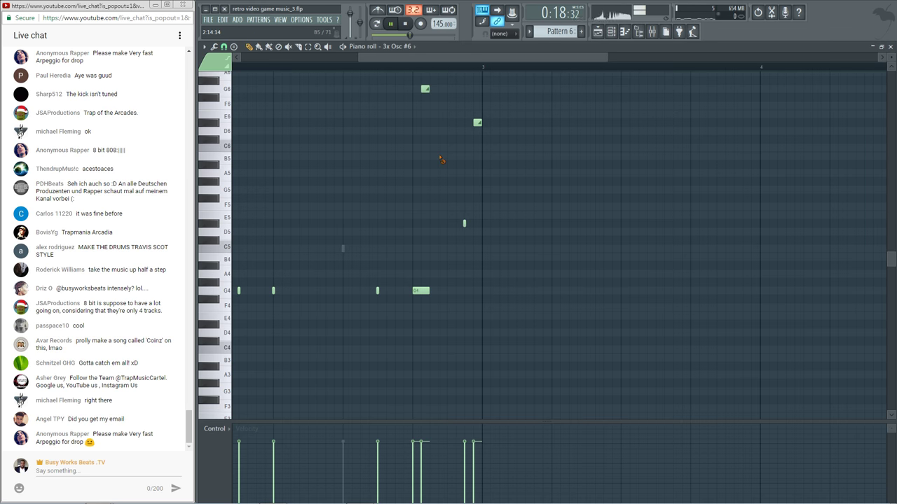
key("space")
left_click_drag(447, 94, 480, 224)
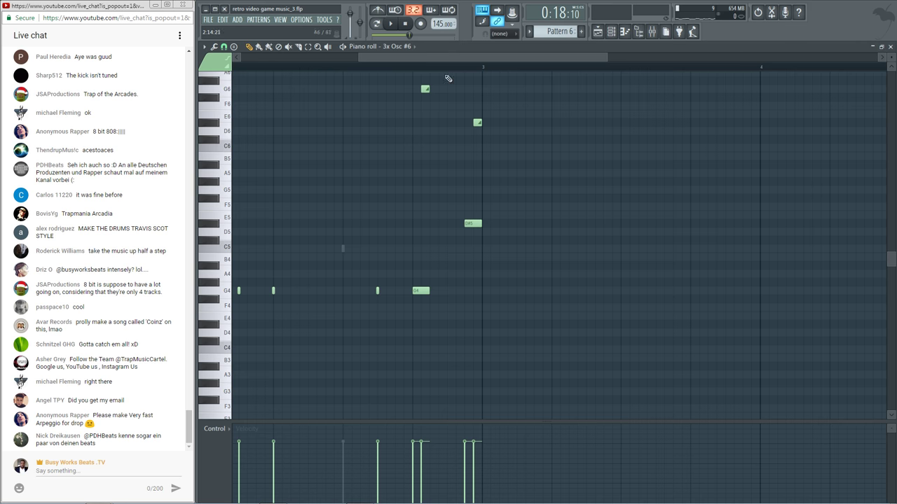
Stretch both note-and-slide pairs so they fill the last beat of bar 2, with G4 and D#5 two steps long each, and play them
scroll(448, 79, "down", 2)
left_click_drag(445, 94, 461, 226)
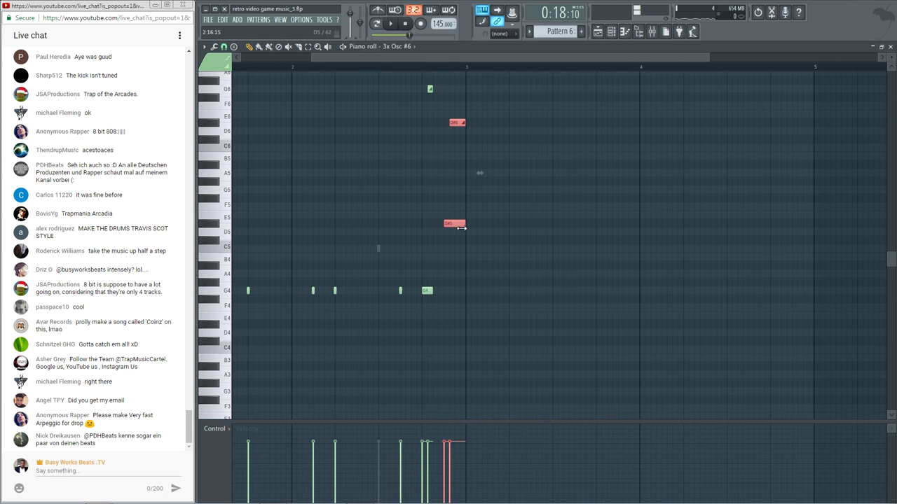
left_click_drag(427, 302, 428, 206)
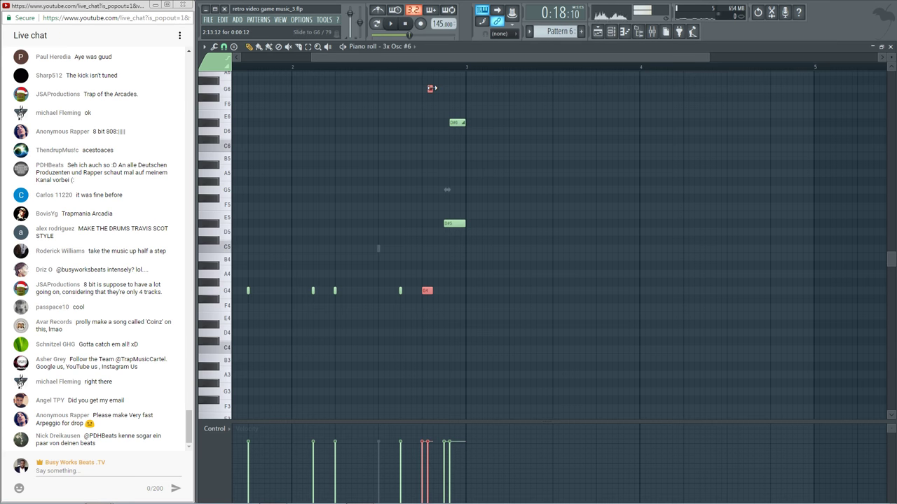
key("space")
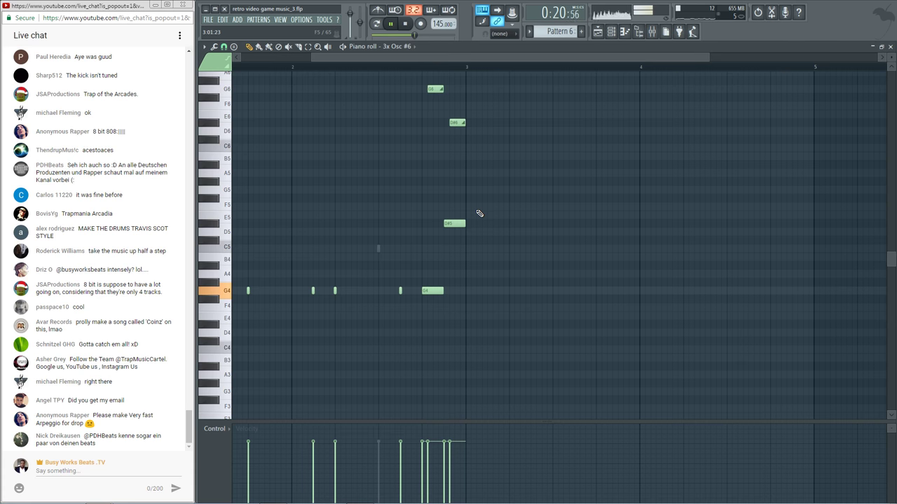
Try starting the G6 and D#6 slide notes slightly later and listen to the timing
right_click(435, 89)
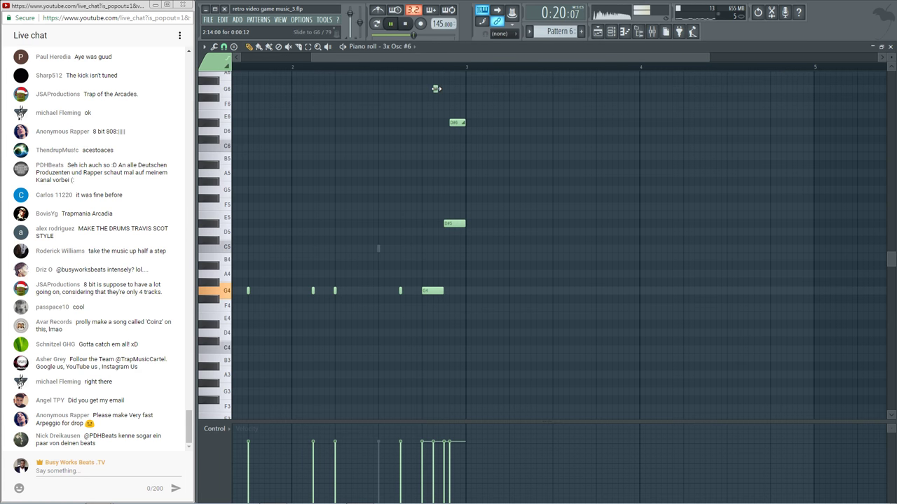
left_click_drag(459, 123, 464, 124)
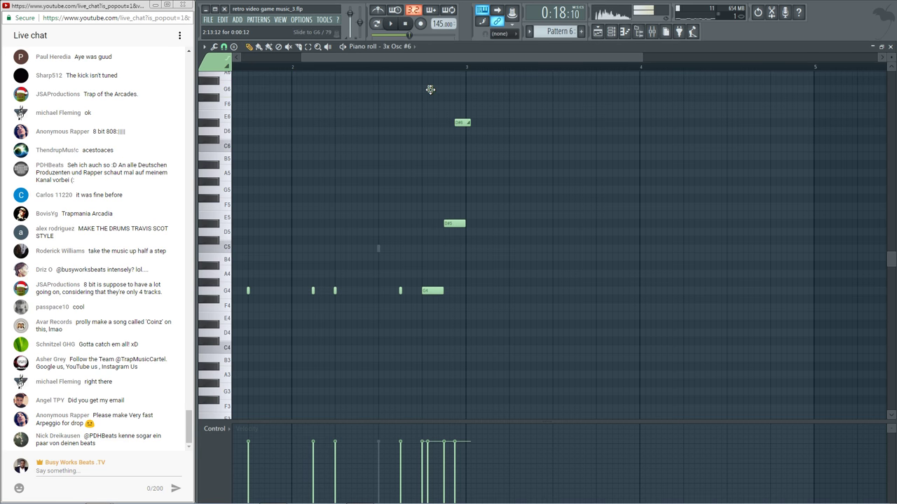
left_click_drag(433, 90, 443, 90)
key("space")
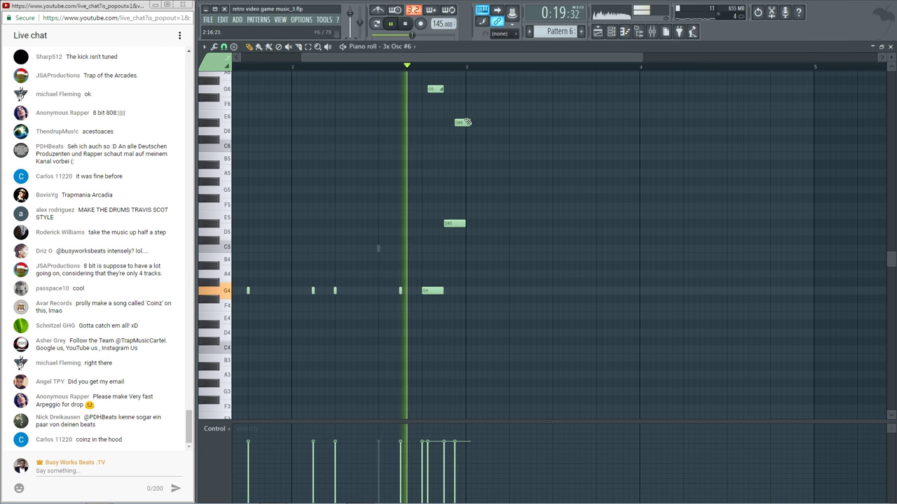
key("space")
left_click(462, 124)
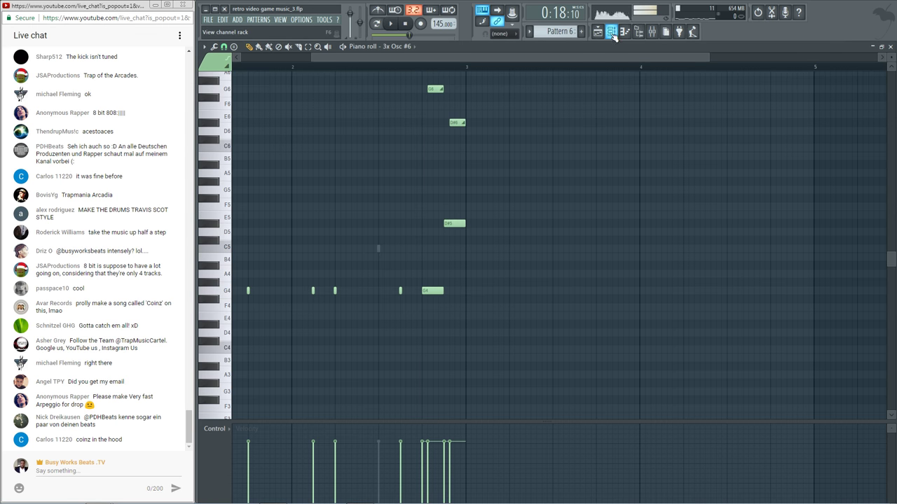
Check the 3x Osc #6 channel's miscellaneous settings and play the pattern again
left_click(612, 33)
left_click(278, 155)
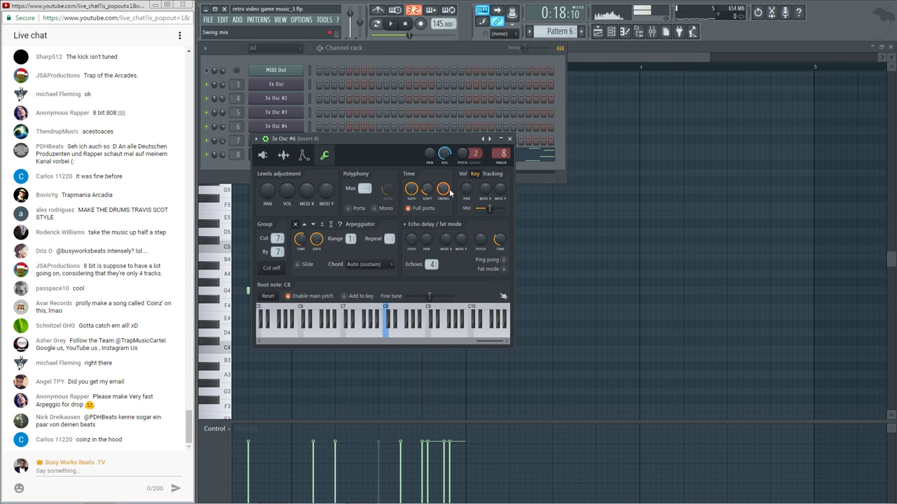
right_click(582, 247)
key("space")
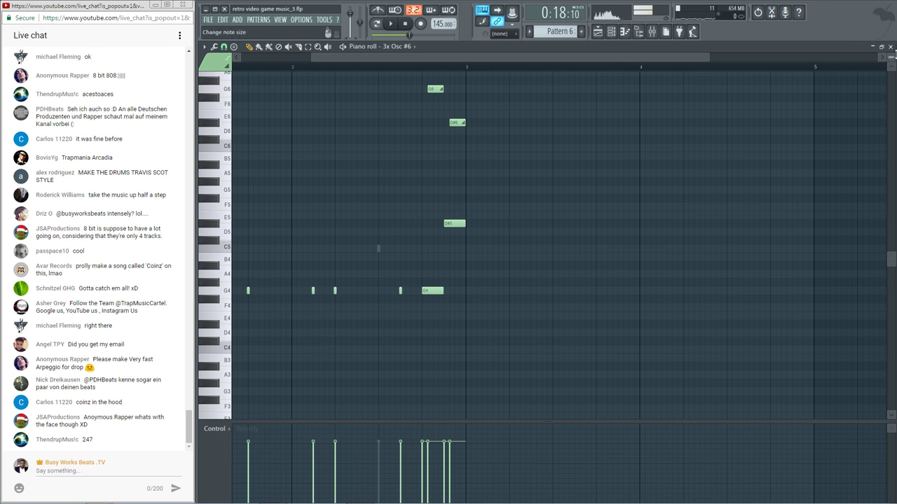
Return to the playlist and solo Insert 4 in the mixer to audition it against the full mix
left_click(891, 47)
right_click(661, 257)
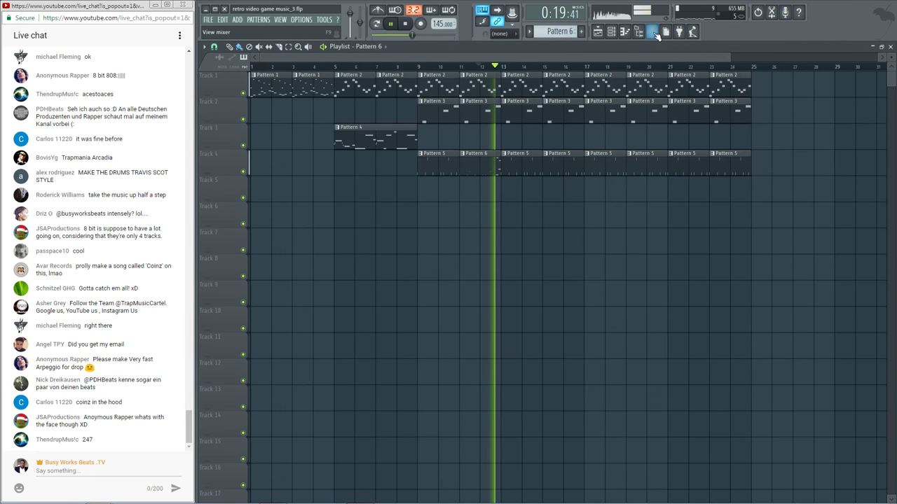
left_click(655, 34)
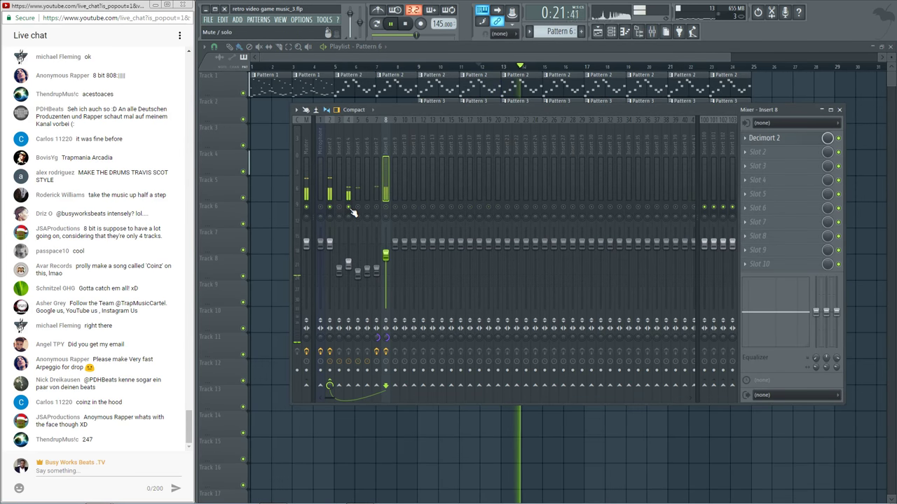
left_click(341, 147)
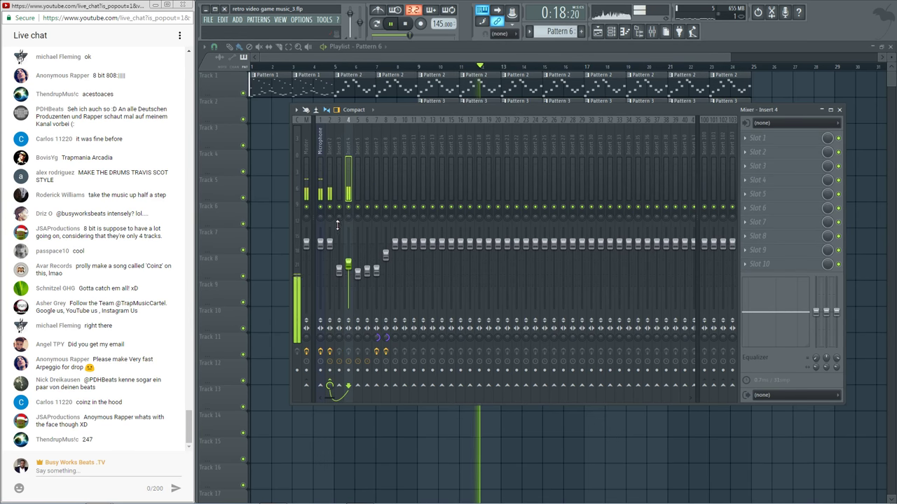
key("F9")
key("space")
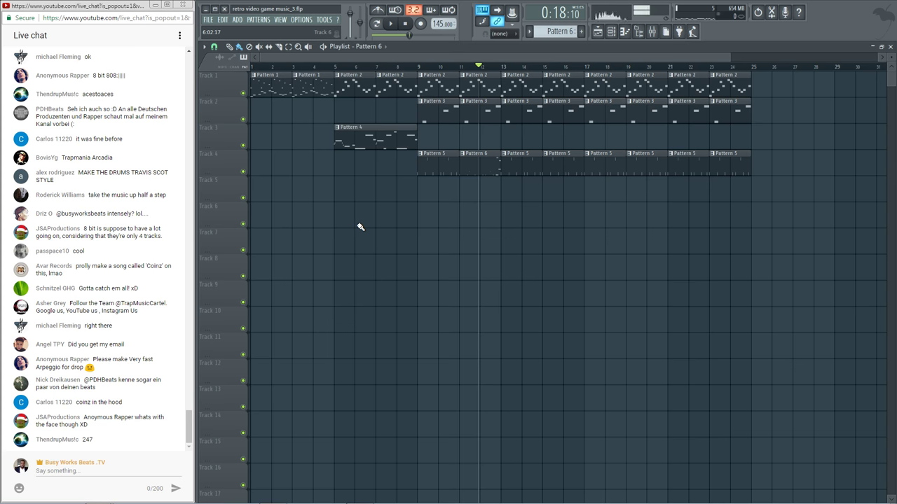
key("space")
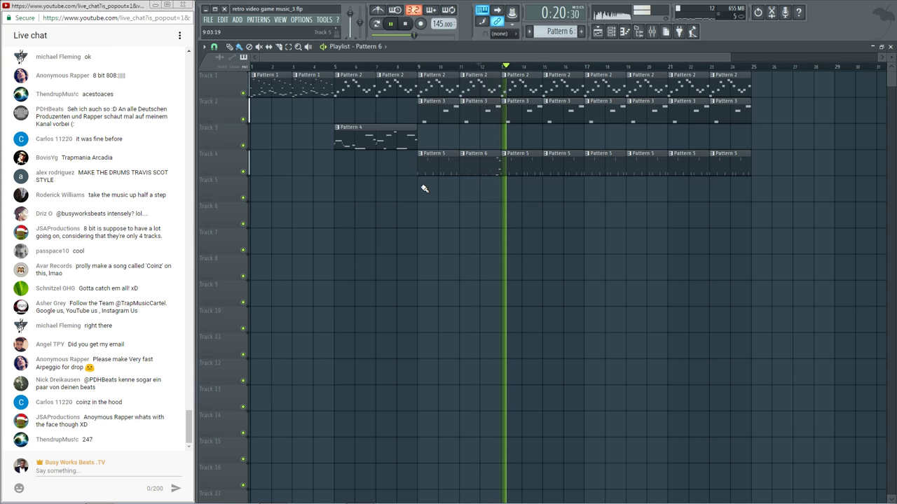
Check the 3x Osc #5 channel's volume envelope settings while the arrangement plays
key("F6")
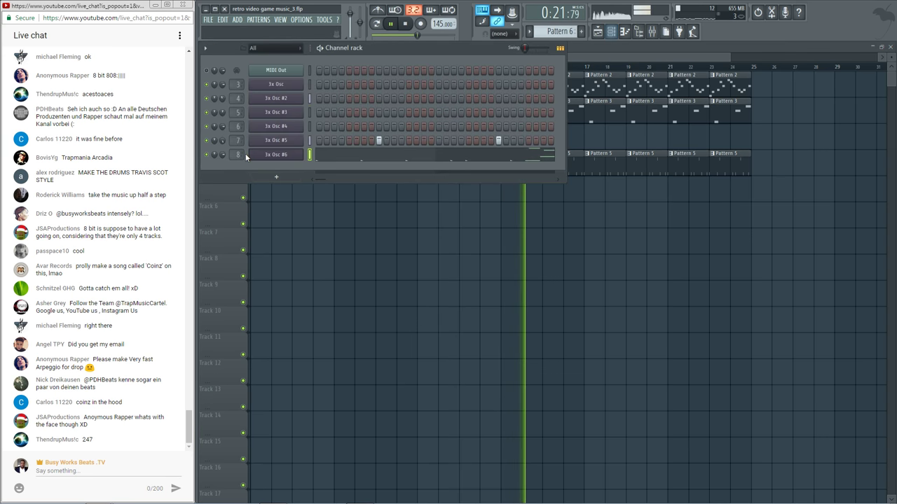
left_click(284, 142)
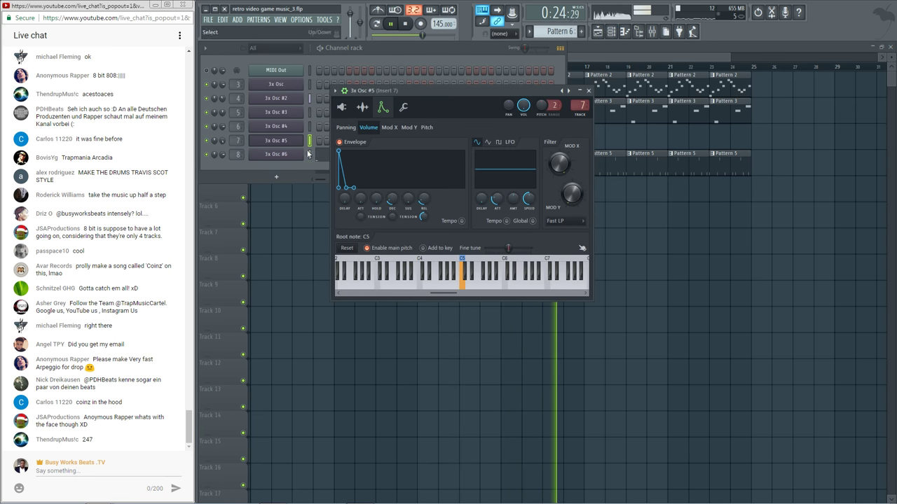
left_click(588, 90)
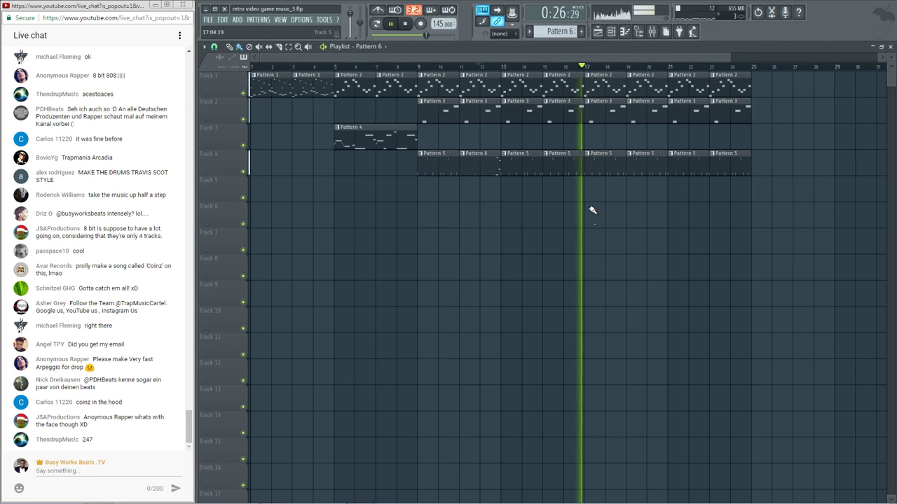
key("F6")
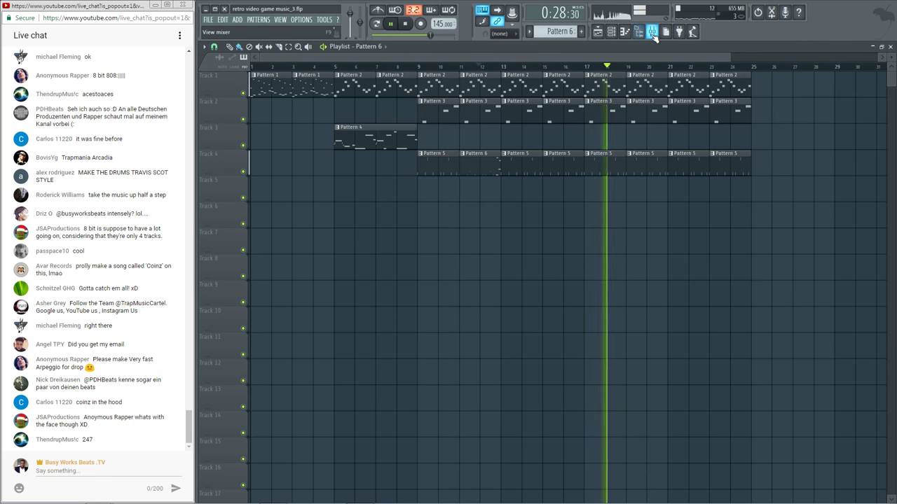
key("F9")
key("F9")
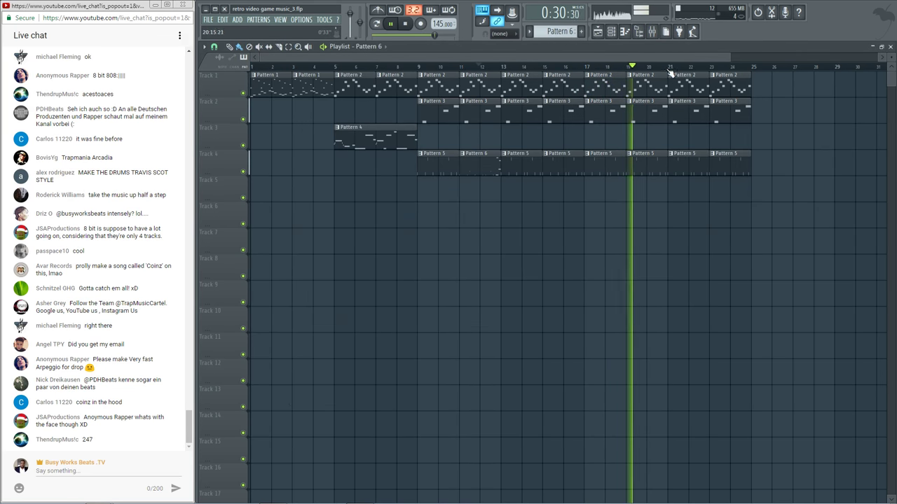
key("space")
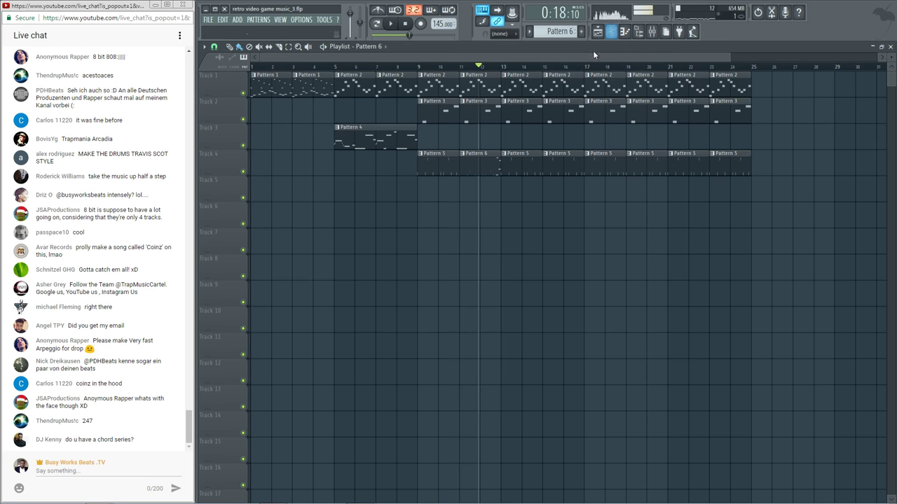
Delete the Pattern 2 clips from bar 9 onward on track 1 and play the arrangement from bar 9
left_click_drag(736, 84, 467, 77)
key("space")
left_click(421, 67)
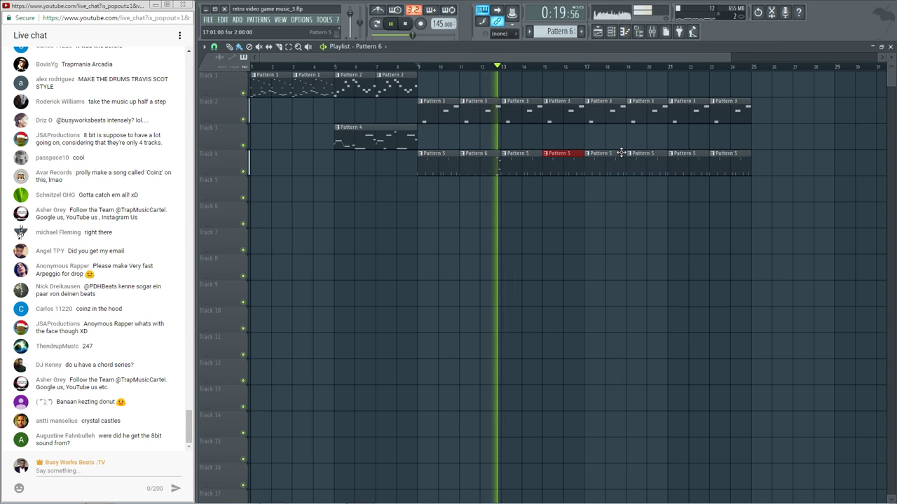
Set the source pattern of the track 4 clips at bars 15, 19 and 23 to Pattern 6
right_click(559, 155)
mouse_move(581, 180)
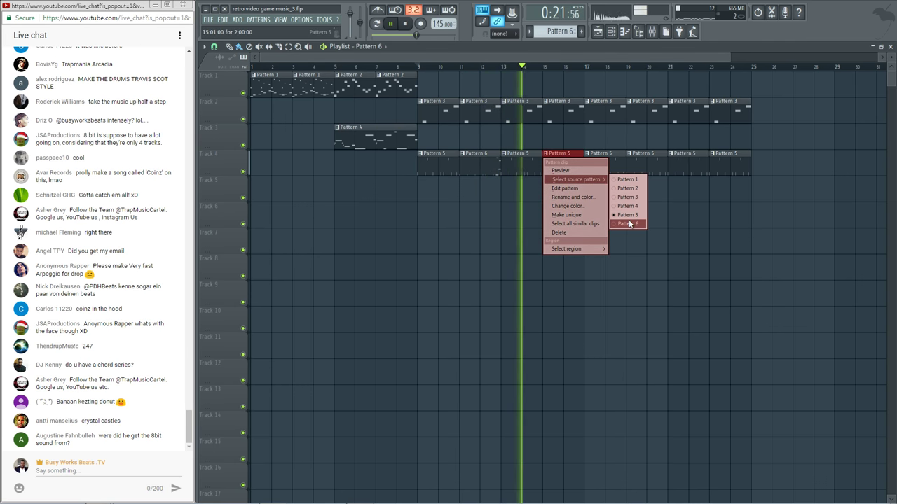
left_click(627, 223)
right_click(630, 158)
mouse_move(652, 184)
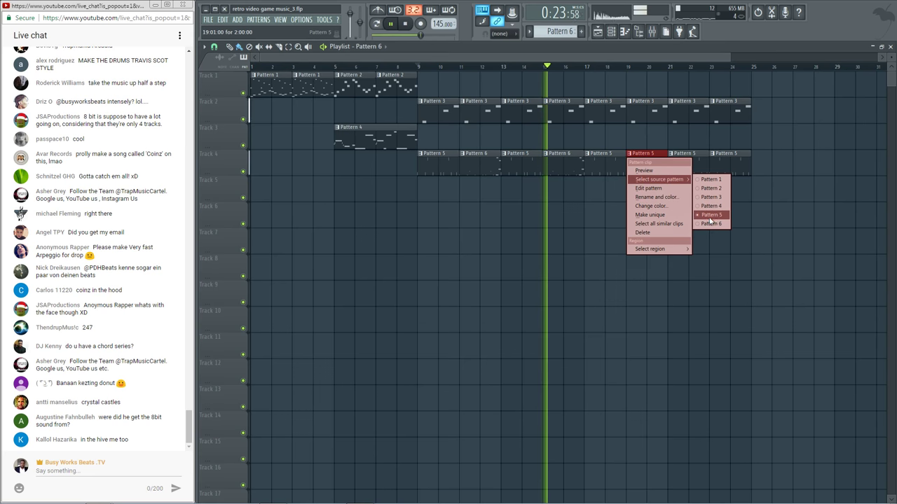
left_click(700, 224)
right_click(716, 159)
mouse_move(739, 184)
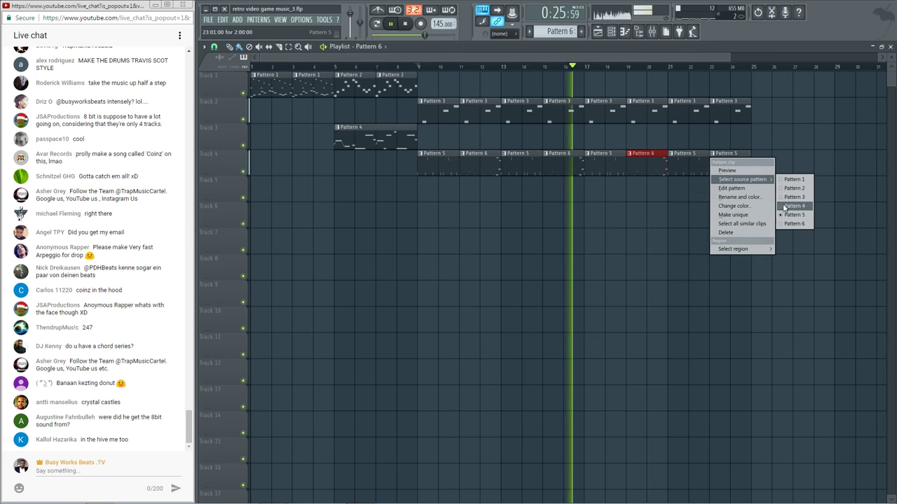
left_click(789, 226)
Save the project and play the arrangement from the beginning
key("ctrl+s")
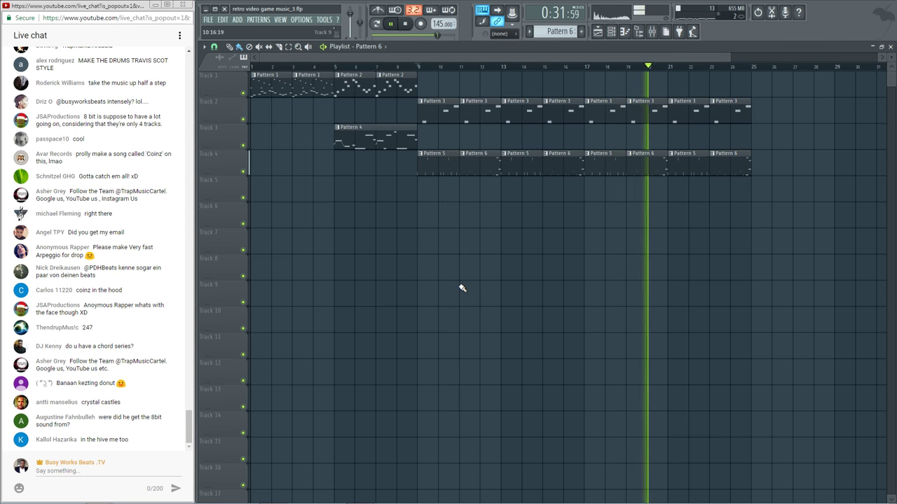
key("space")
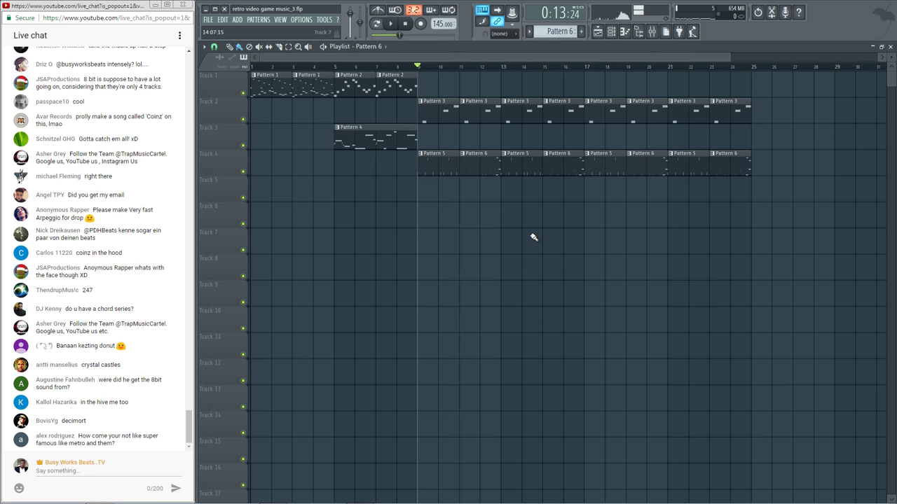
left_click(397, 27)
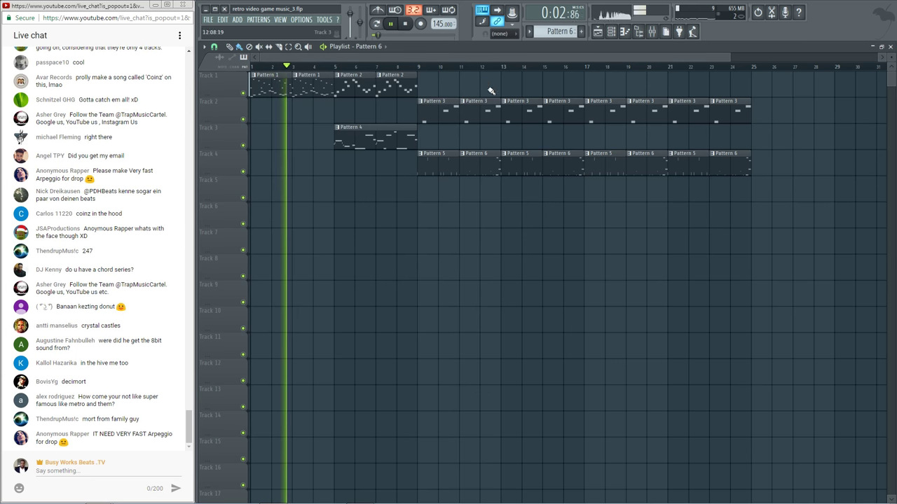
Raise the volume fader of mixer Insert 8 while the arrangement plays
left_click(652, 31)
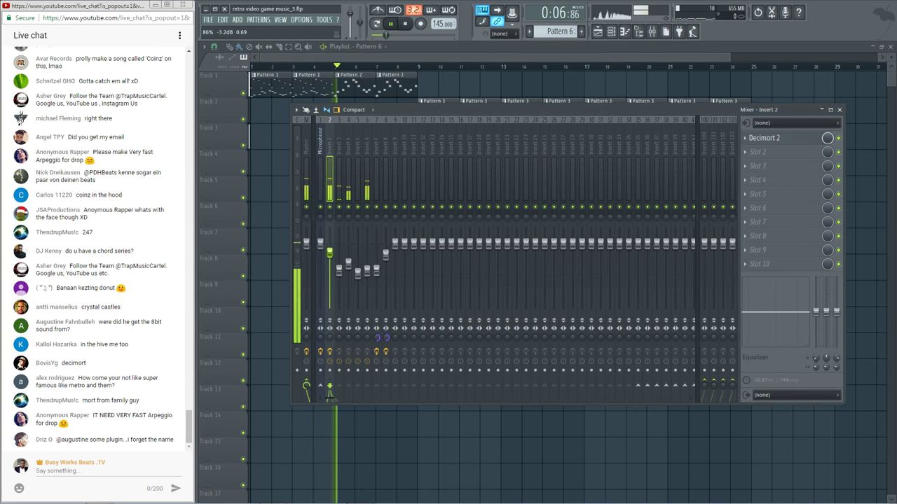
key("F9")
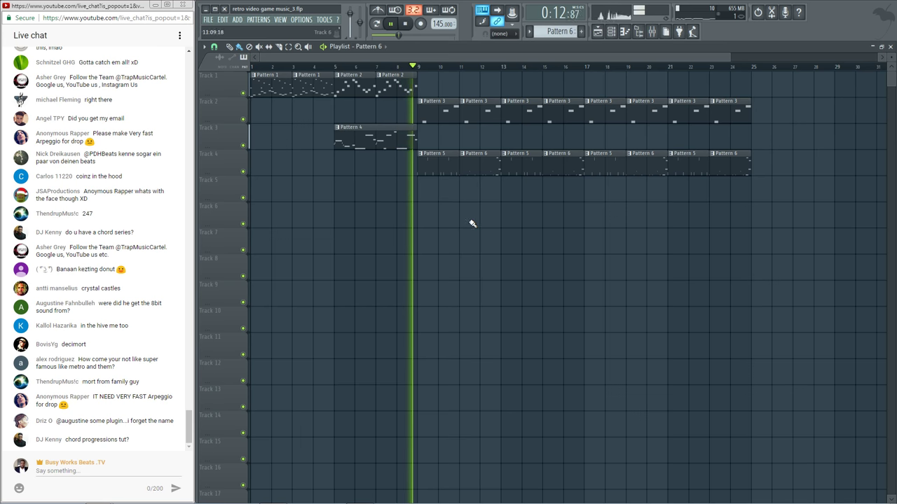
left_click(652, 32)
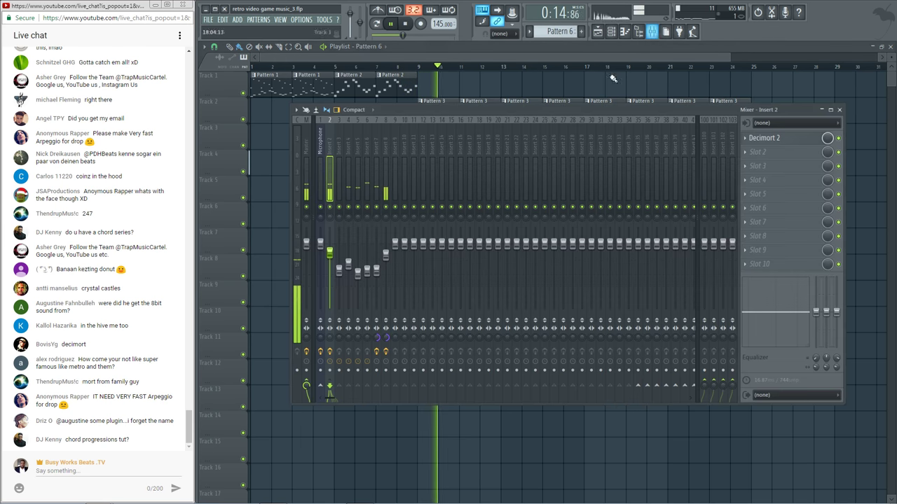
left_click_drag(386, 255, 386, 245)
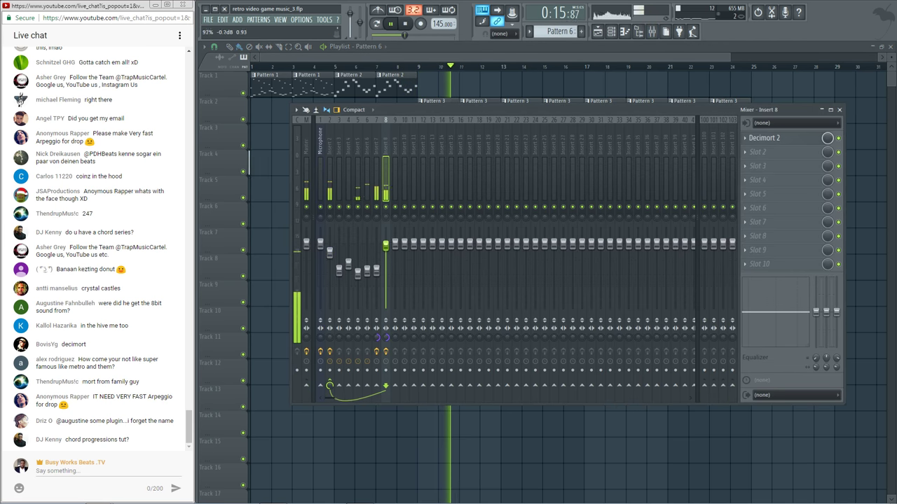
Try pitch adjustments on the 3x Osc #6 channel during playback and set its pitch range to 1
left_click(611, 31)
left_click(289, 154)
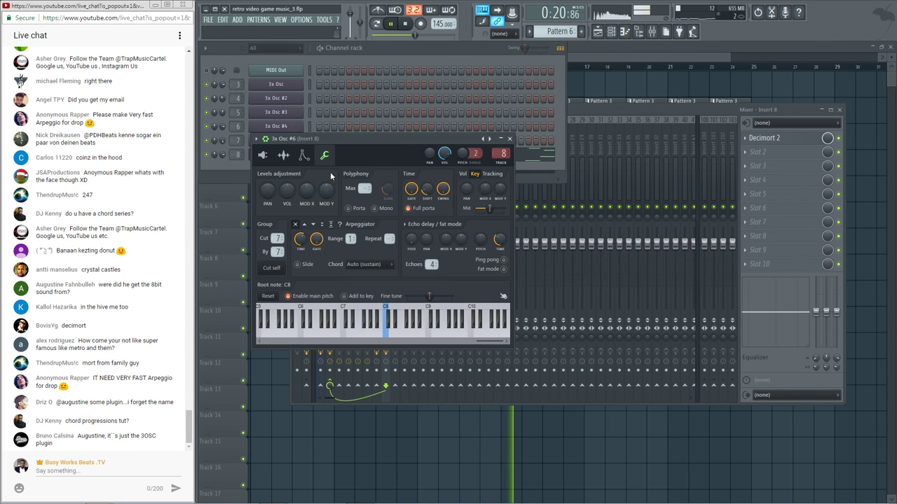
left_click(427, 64)
left_click(303, 156)
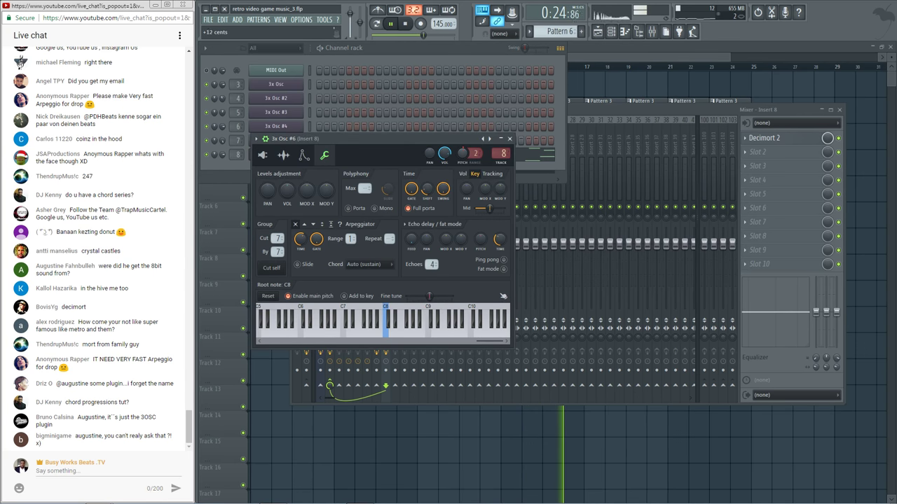
left_click_drag(462, 153, 464, 158)
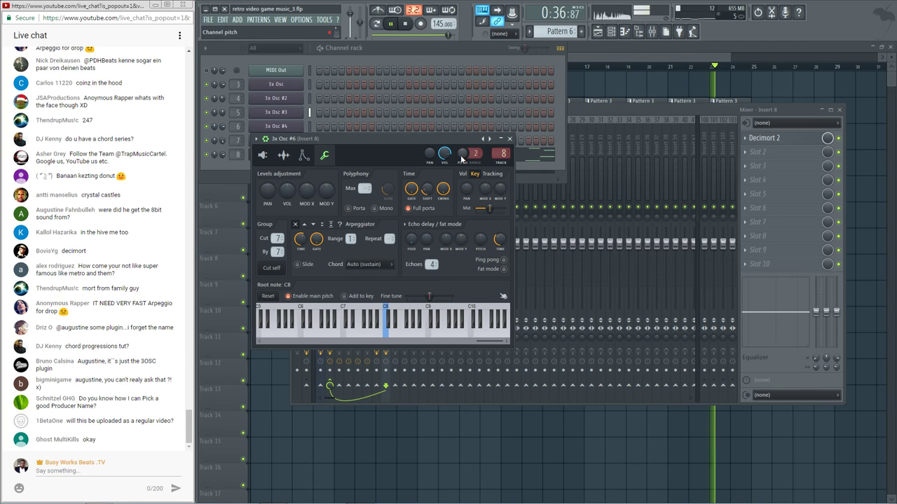
mouse_move(462, 155)
left_mouse_down()
mouse_move(475, 167)
mouse_move(462, 154)
left_mouse_up()
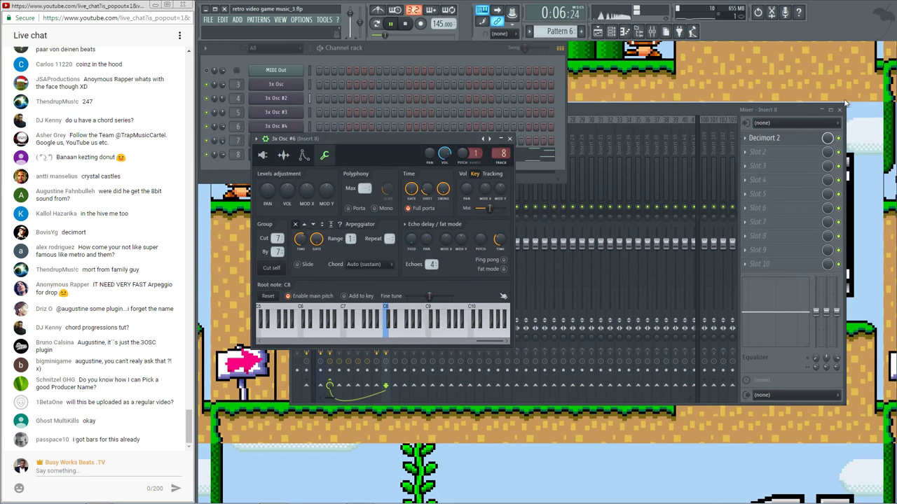
Close the mixer, channel rack and instrument windows, and save the project as a new version
left_click(839, 111)
left_click(715, 165)
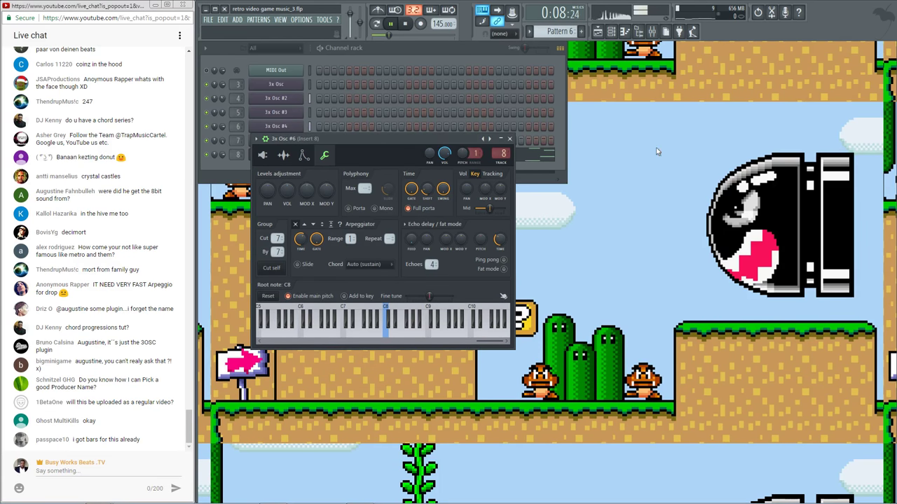
left_click(610, 31)
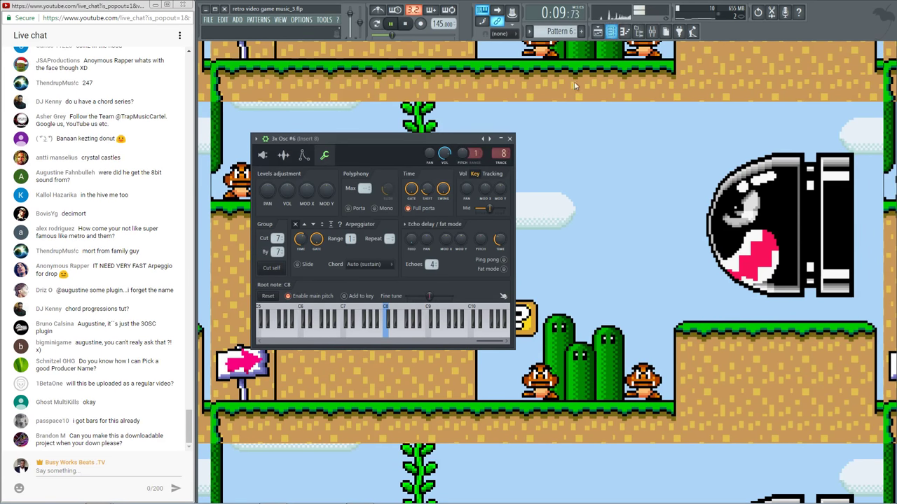
left_click(510, 138)
left_click(210, 21)
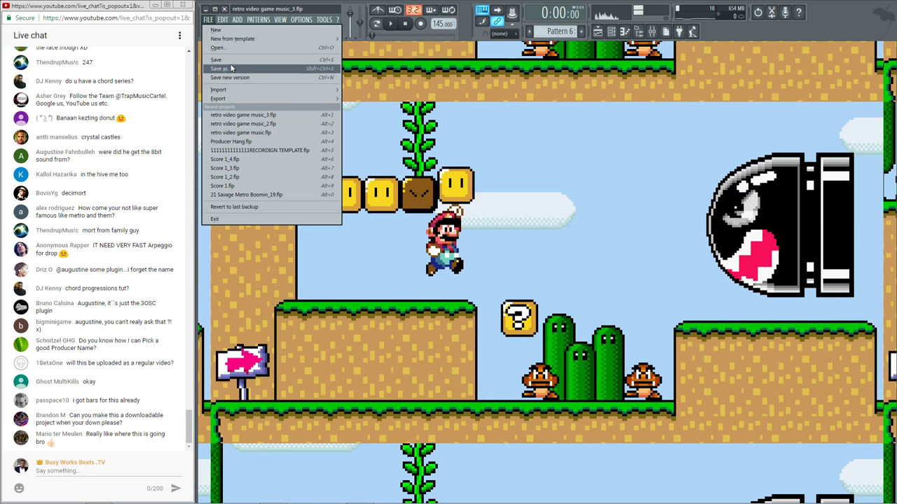
left_click(238, 79)
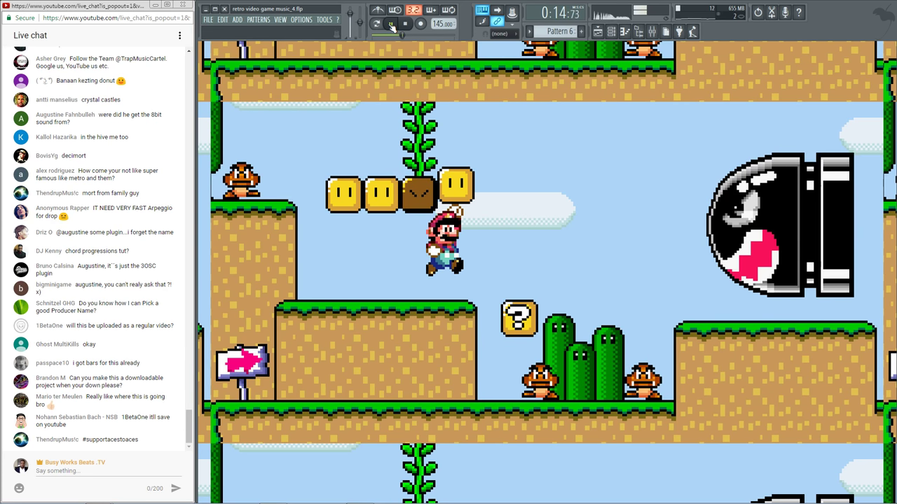
Create an automation clip for the arpeggio time of the 3x Osc #3 channel
left_click(611, 32)
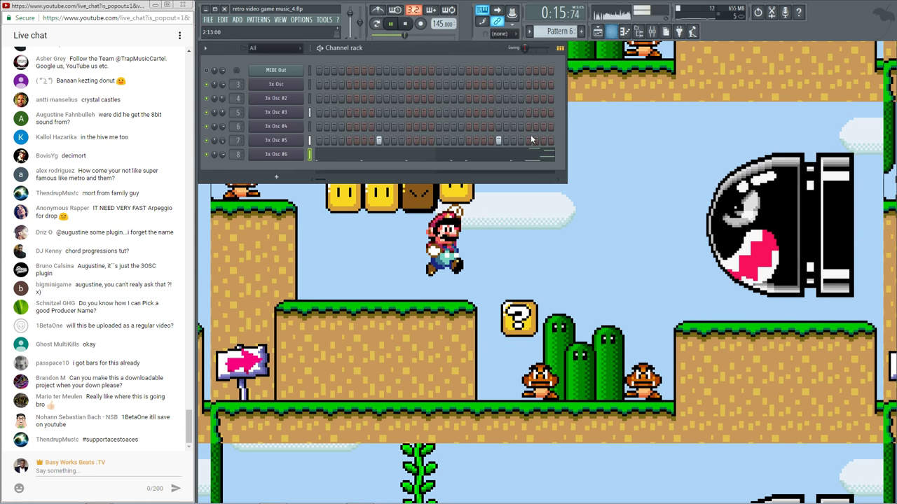
left_click(598, 32)
key("space")
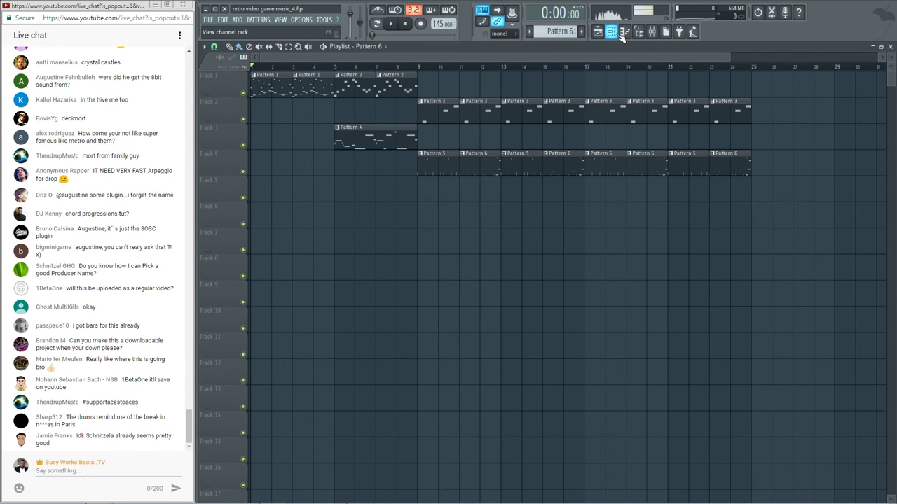
left_click(611, 32)
key("F6")
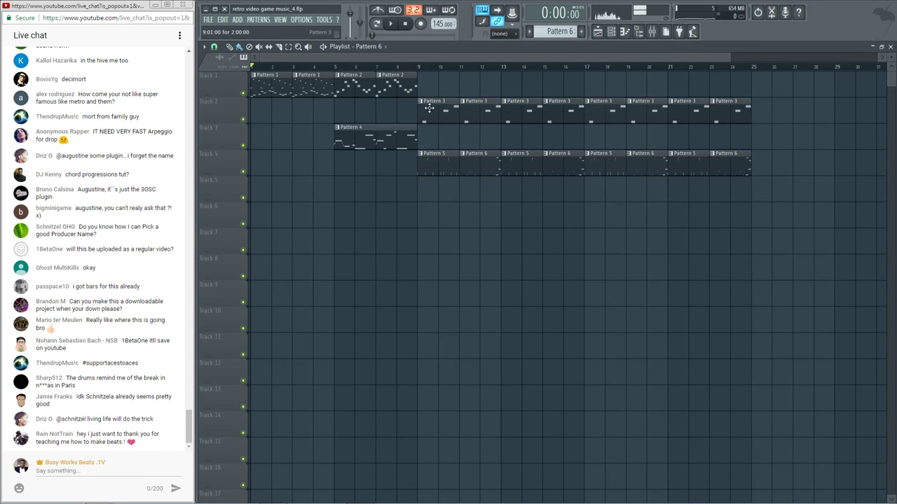
left_click(612, 32)
left_click(275, 114)
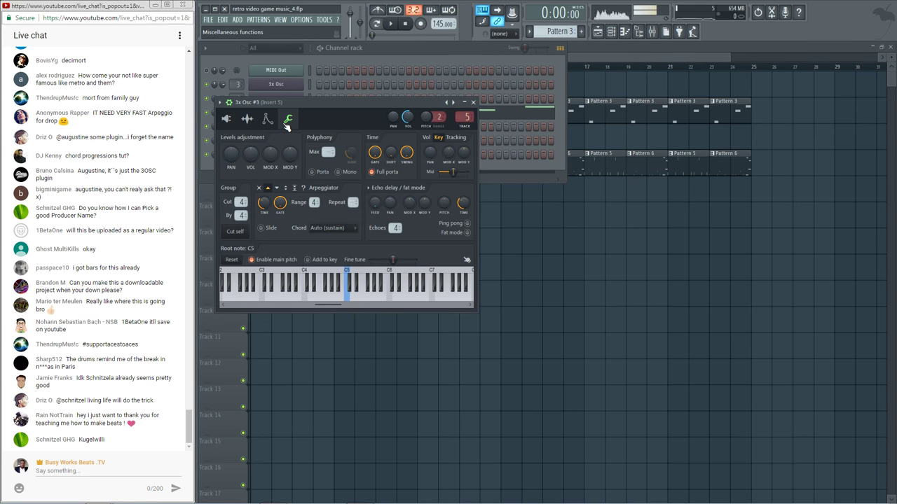
right_click(272, 201)
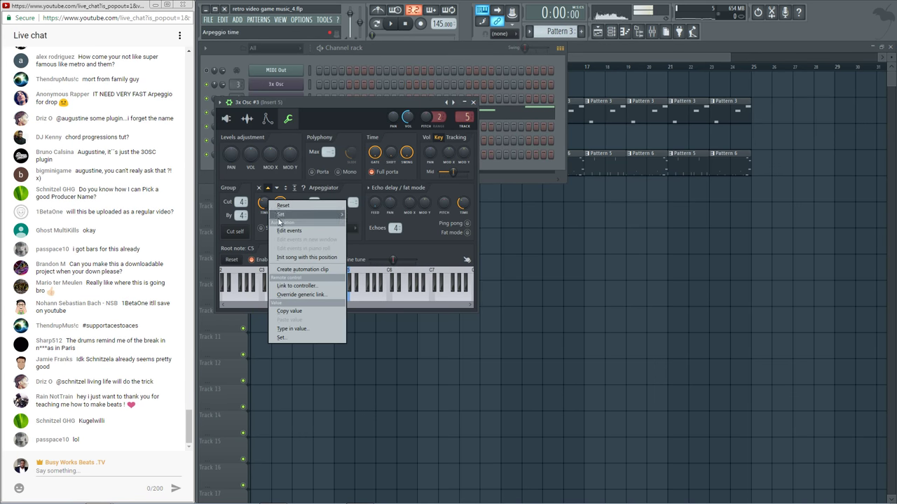
left_click(299, 269)
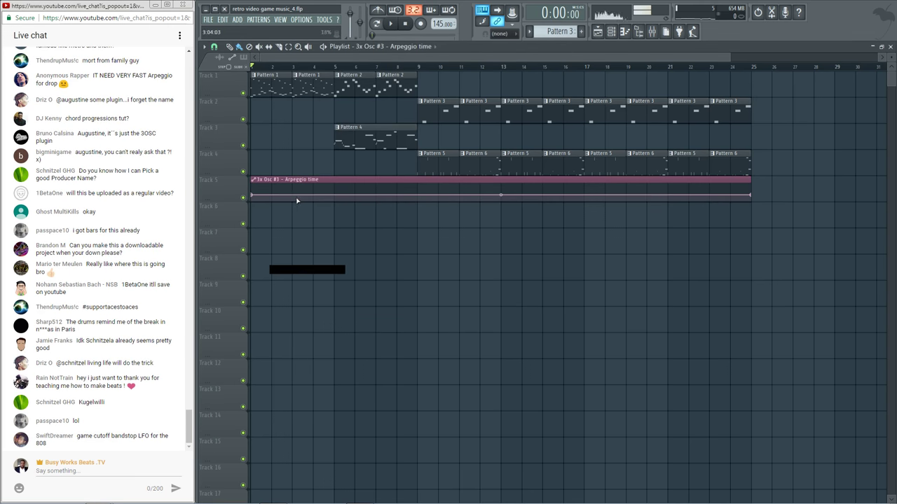
Copy the value of the arpeggio time clip's first point and paste it into a new point at bar 10
right_click(255, 196)
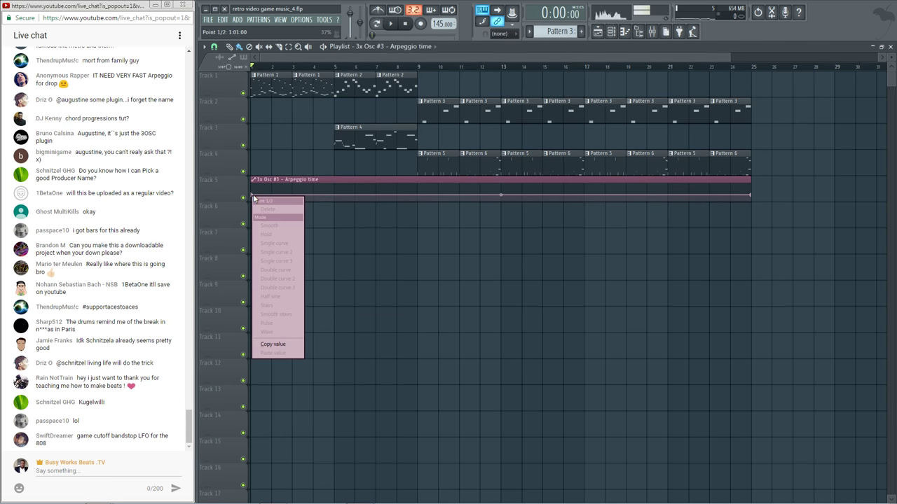
left_click(274, 344)
scroll(427, 72, "up", 3)
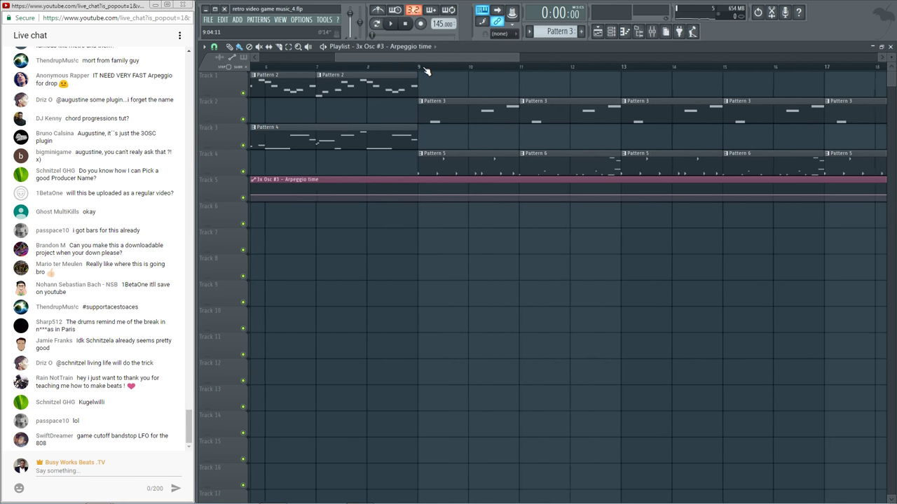
right_click(471, 195)
right_click(471, 194)
left_click(493, 353)
Add a raised automation point at bar 11, followed by a second point there with the pasted starting value
right_click(524, 192)
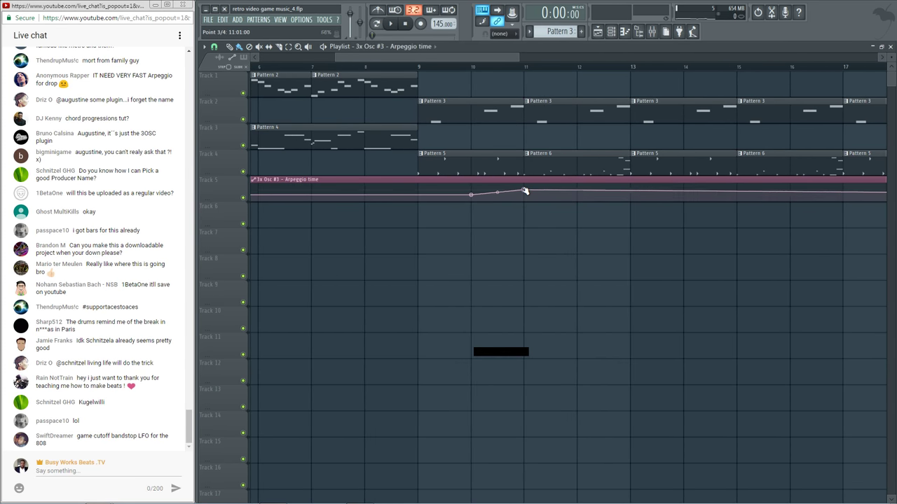
left_click_drag(524, 192, 524, 187)
right_click(524, 197)
right_click(525, 196)
left_click(549, 354)
Play the arrangement from bar 9 to hear the rising arpeggio time ramp, and stop playback
left_click(419, 67)
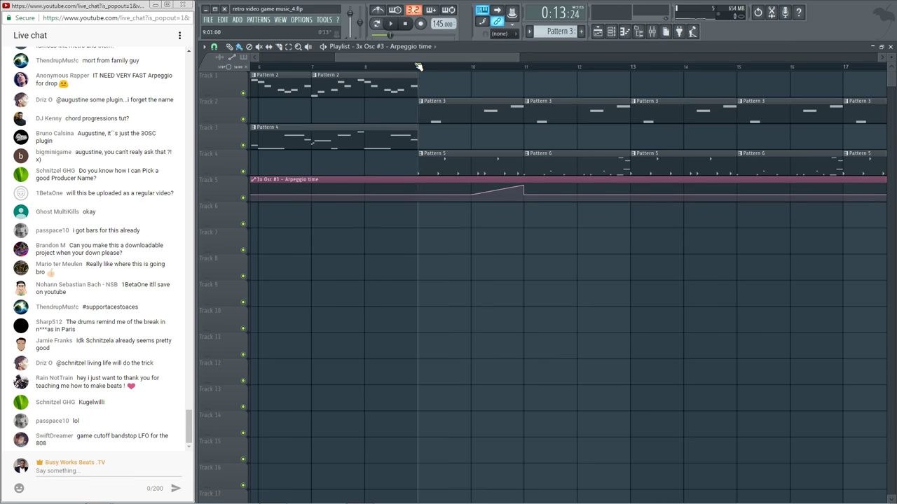
key("space")
scroll(418, 67, "down", 1)
scroll(418, 66, "down", 2)
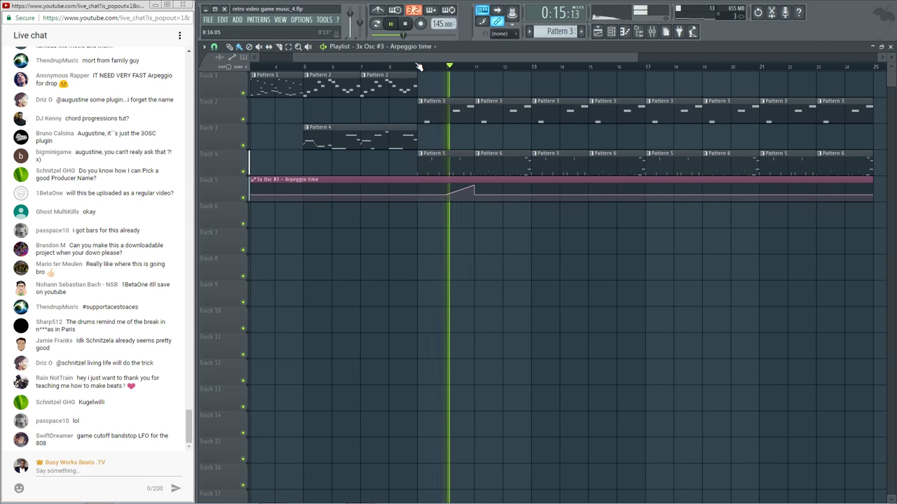
key("space")
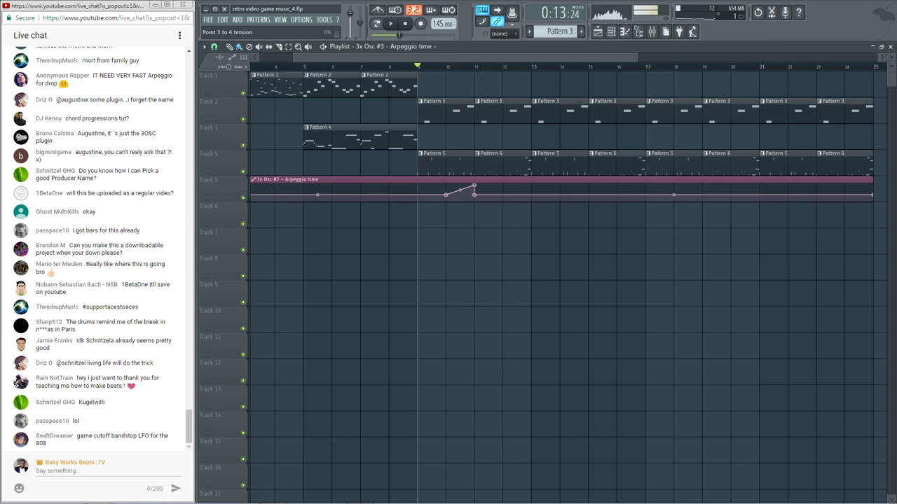
Lower the ramp's end point at bar 11 close to the clip's bottom and audition it from bar 9
left_click_drag(474, 189, 474, 200)
key("space")
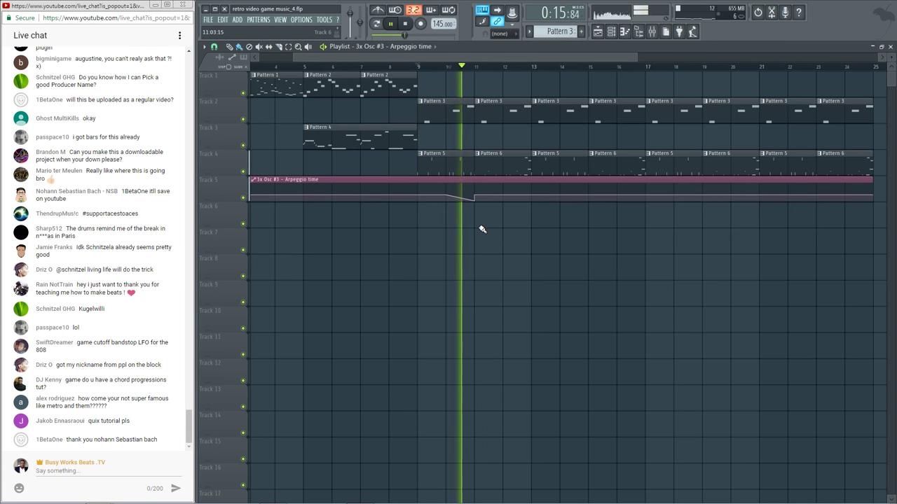
key("space")
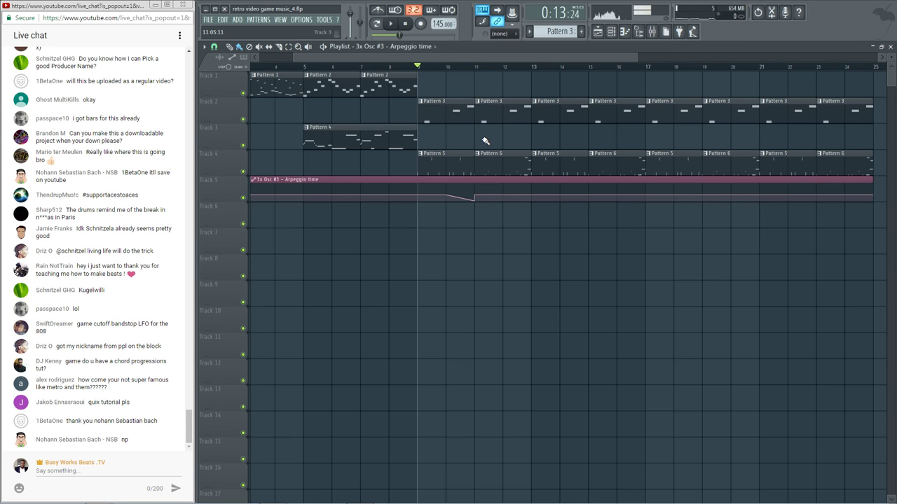
key("space")
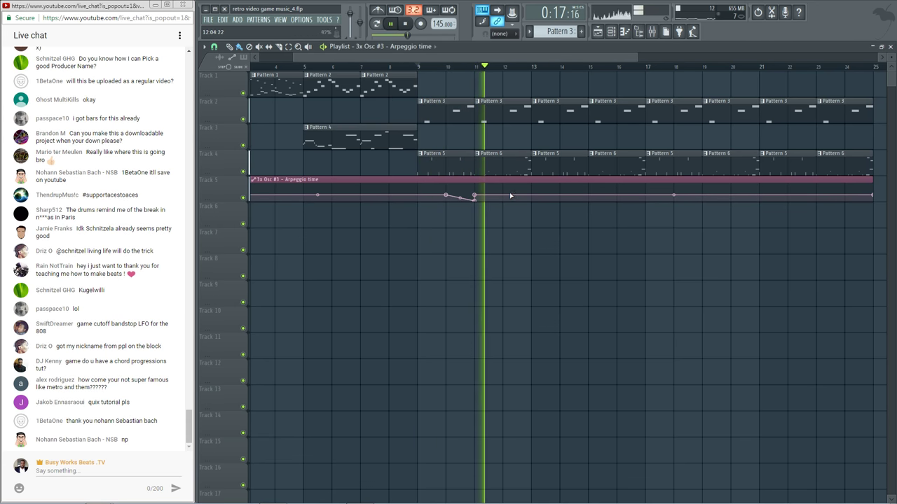
key("space")
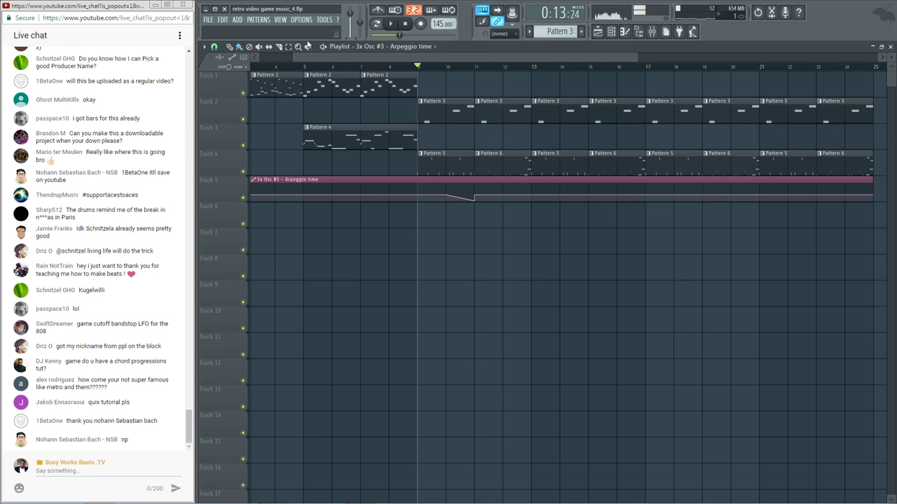
Slice the arpeggio time clip into two-bar ramp and flat segments and alternate them on track 5 from bar 9 through bar 25
right_click(494, 197)
left_click_drag(494, 197, 558, 182)
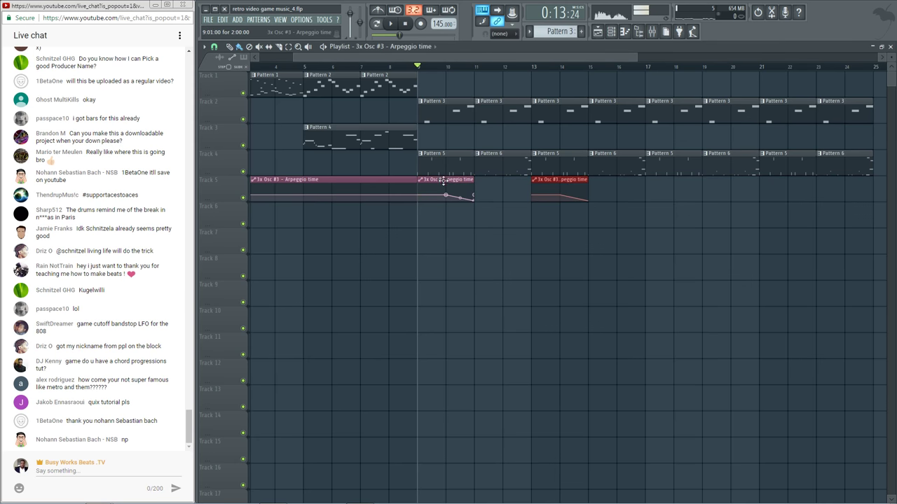
left_click_drag(378, 175, 647, 202)
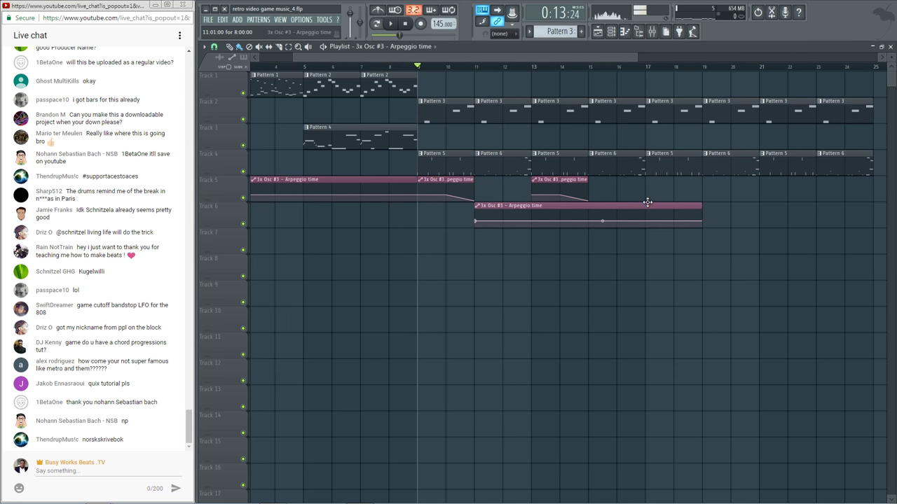
left_click_drag(709, 209, 521, 214)
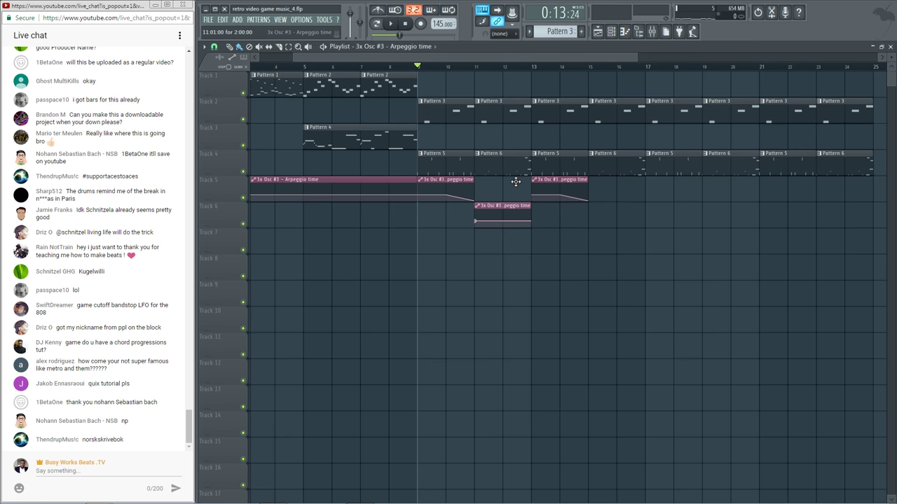
left_click_drag(516, 182, 517, 178)
left_click_drag(600, 202, 850, 186)
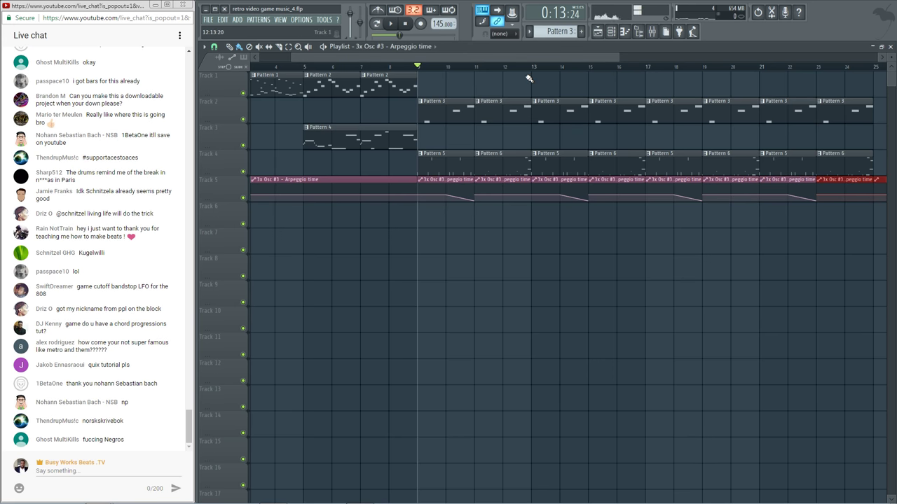
Delete the surplus arpeggio time clips past bar 25 while playing from bar 9, and bring up the mixer
key("space")
scroll(530, 62, "right", 5)
right_click(446, 172)
right_click(416, 191)
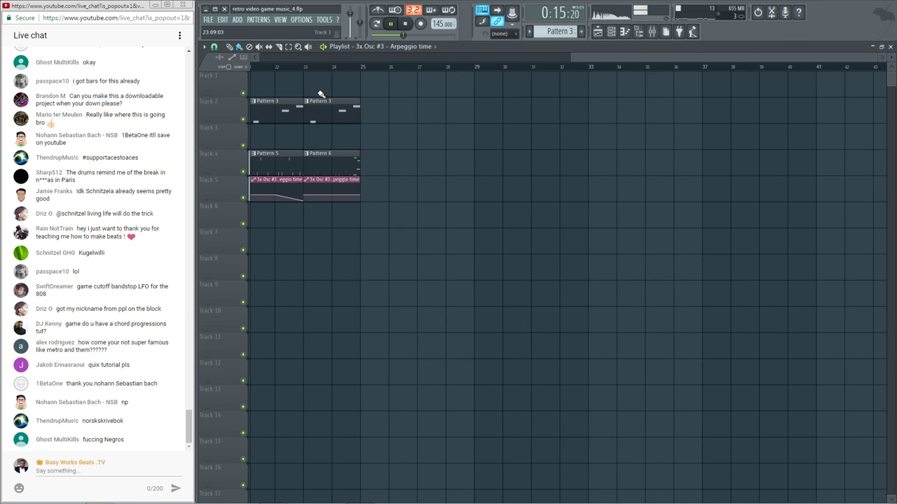
scroll(343, 67, "down", 3)
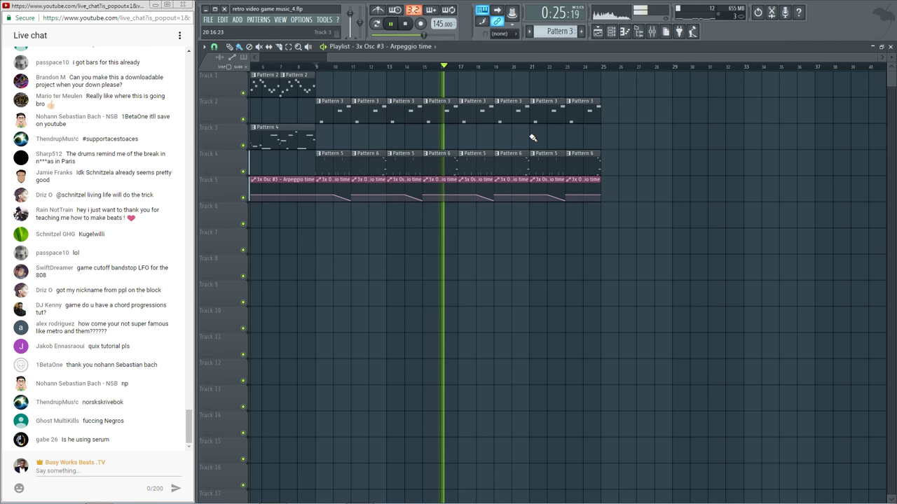
left_click(652, 32)
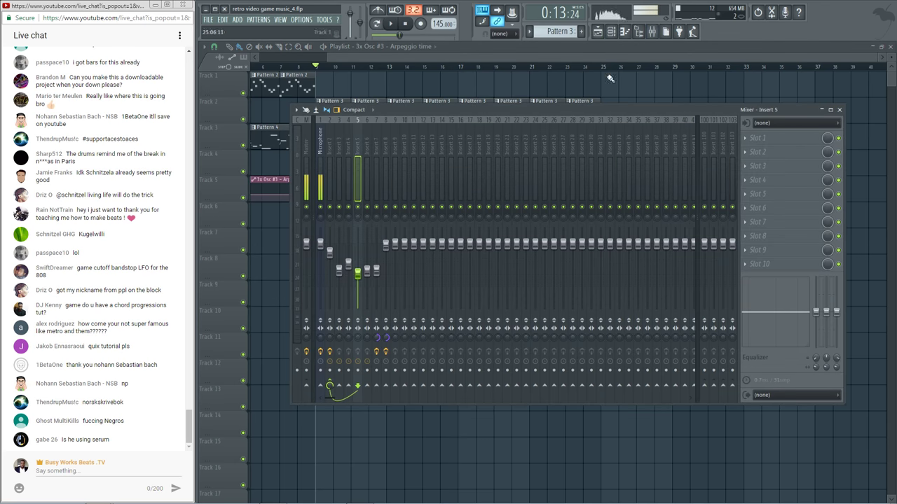
Open Decimort 2 on mixer insert 8 and set its filter type to HP while tuning the cutoff against playback from bar 9
left_click(611, 31)
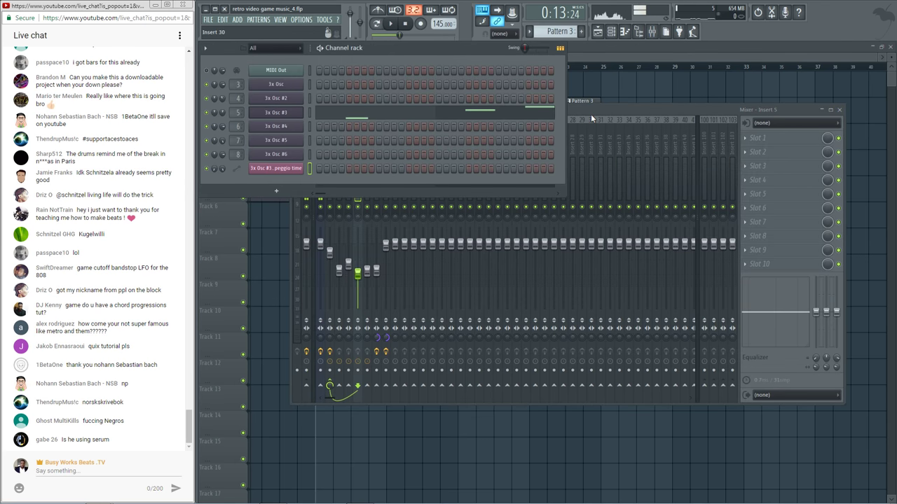
left_click(591, 113)
left_click(384, 144)
left_click(766, 139)
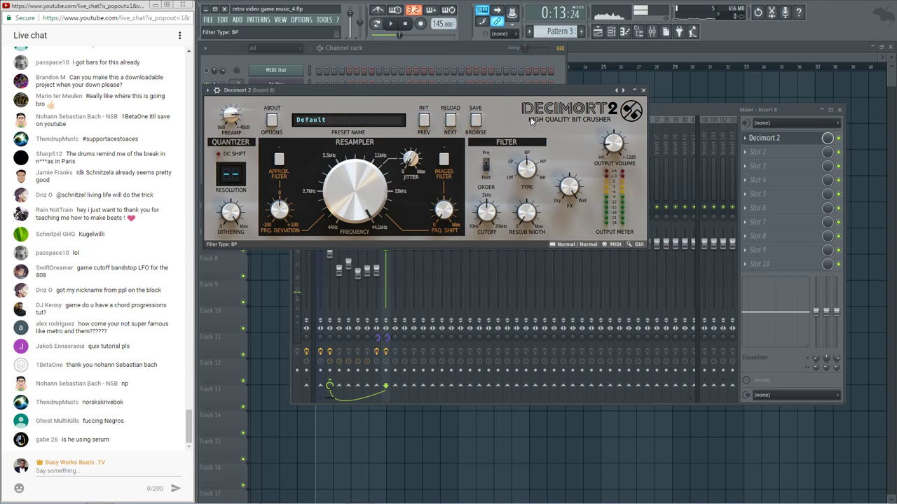
key("space")
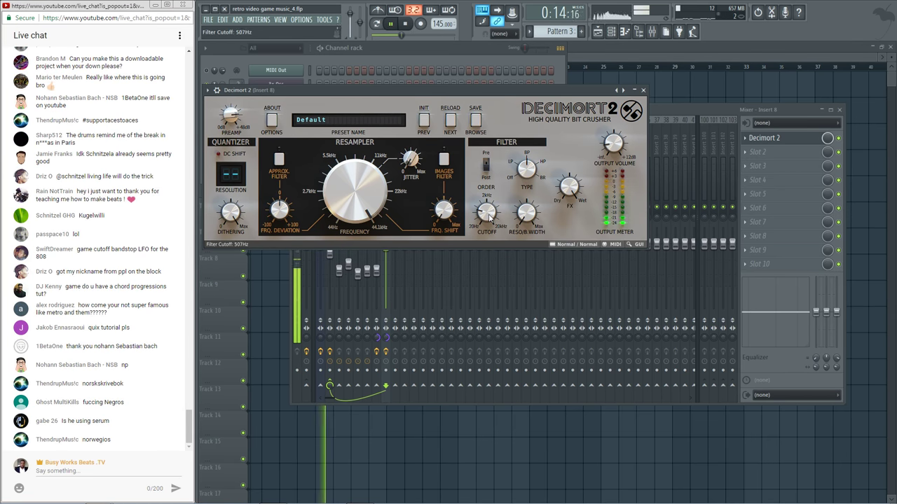
left_click_drag(488, 203, 488, 213)
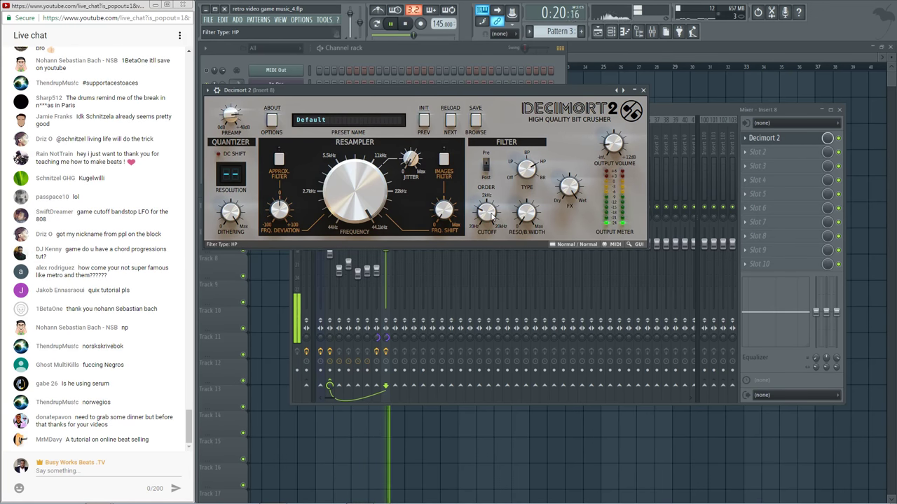
Open 3x Osc #6 to work on its channel pitch, and set Decimort 2's filter cutoff to 520 Hz during playback
left_click(497, 65)
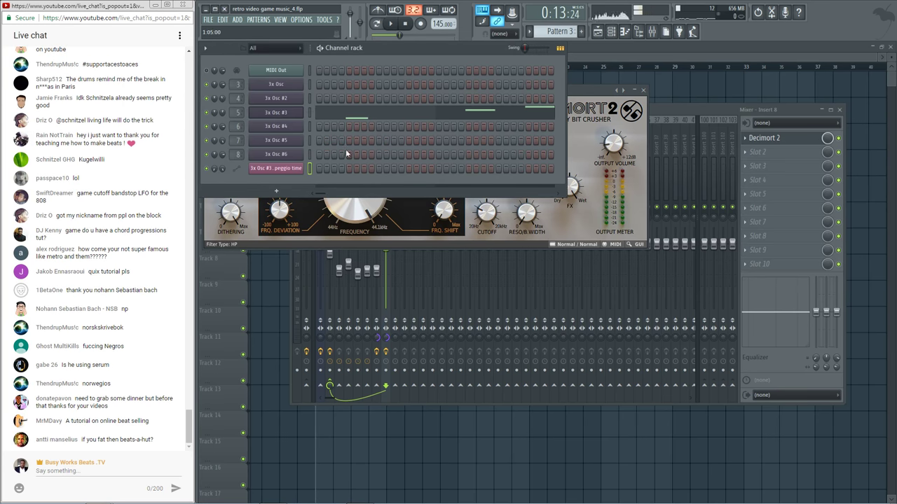
left_click(299, 154)
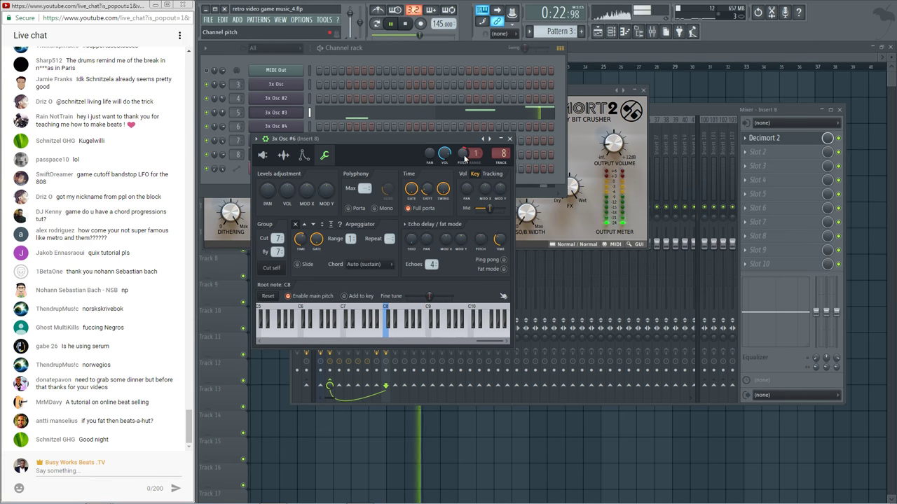
left_click(589, 223)
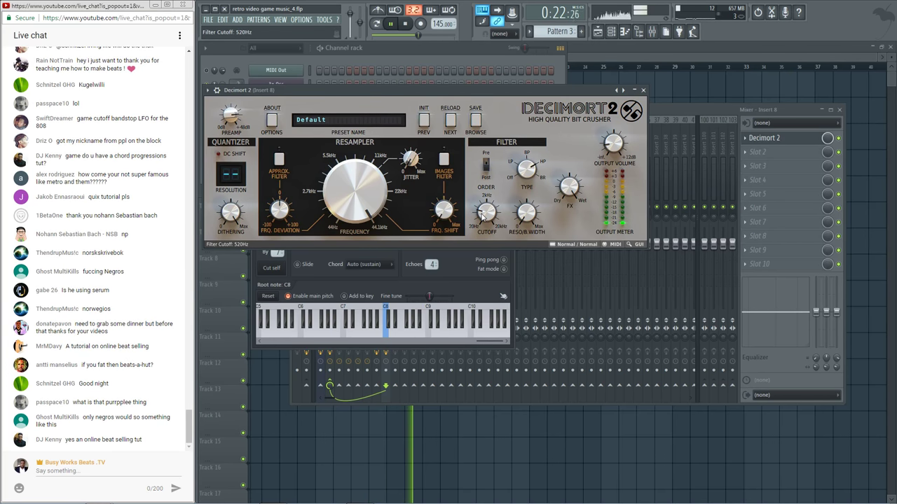
left_click(464, 254)
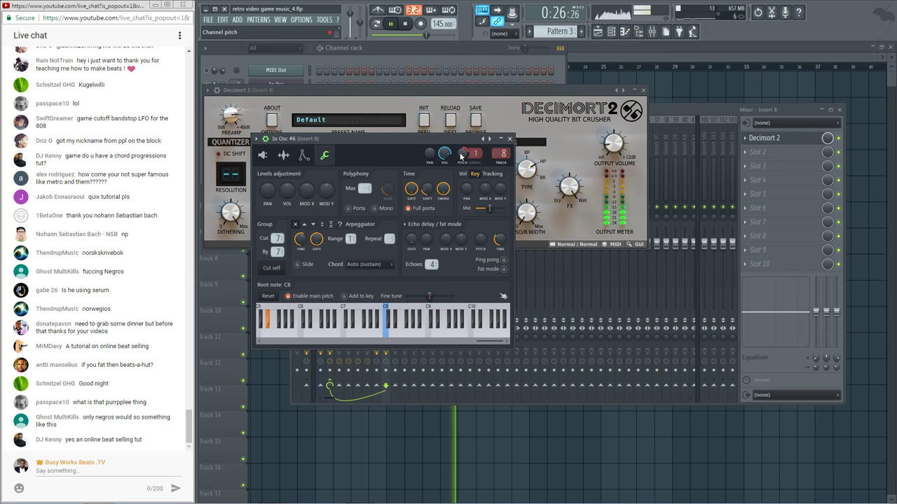
left_click(665, 89)
key("space")
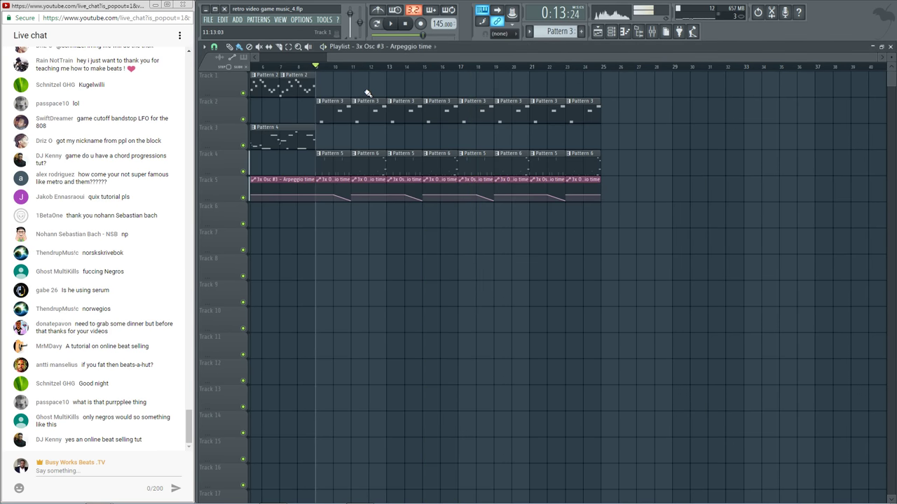
Play from bar 9, bring up the channel rack and switch to the empty Pattern 7, then stop playback
key("space")
left_click(611, 32)
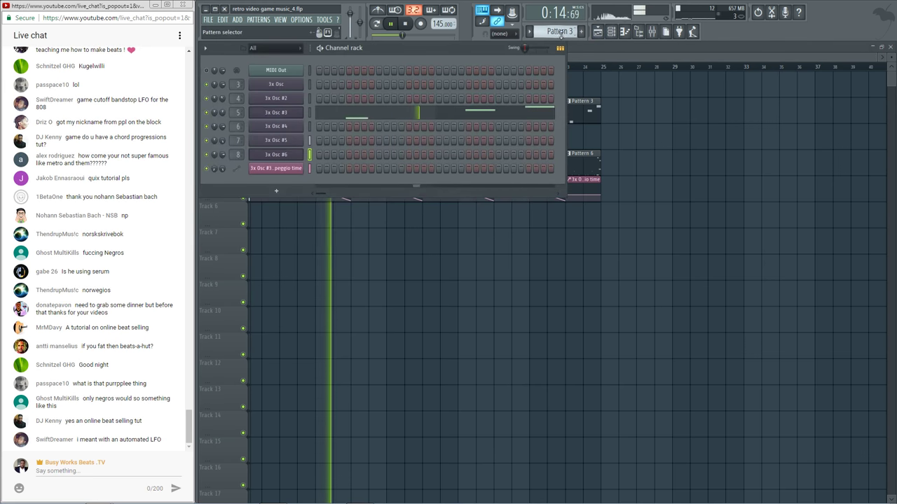
left_click_drag(560, 32, 561, 10)
key("space")
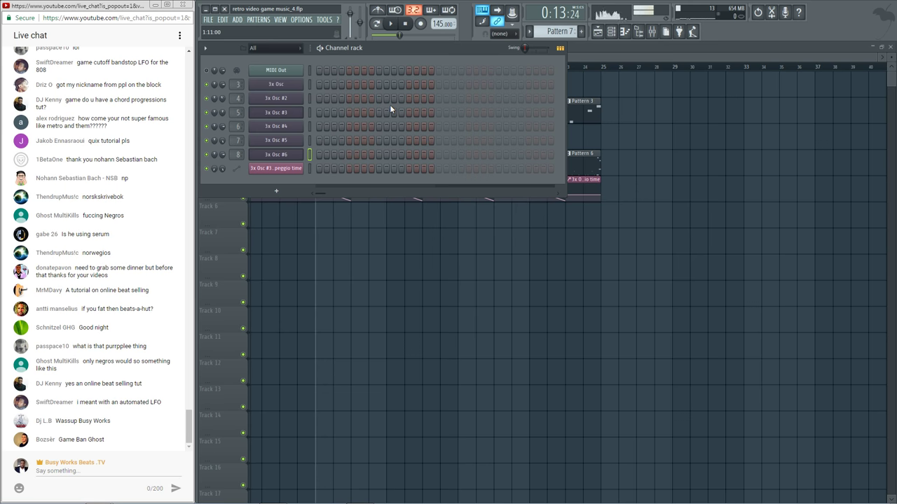
Review Decimort 2 on insert 8 and the mixer levels during playback, close them, and restart the arrangement from bar 6
key("space")
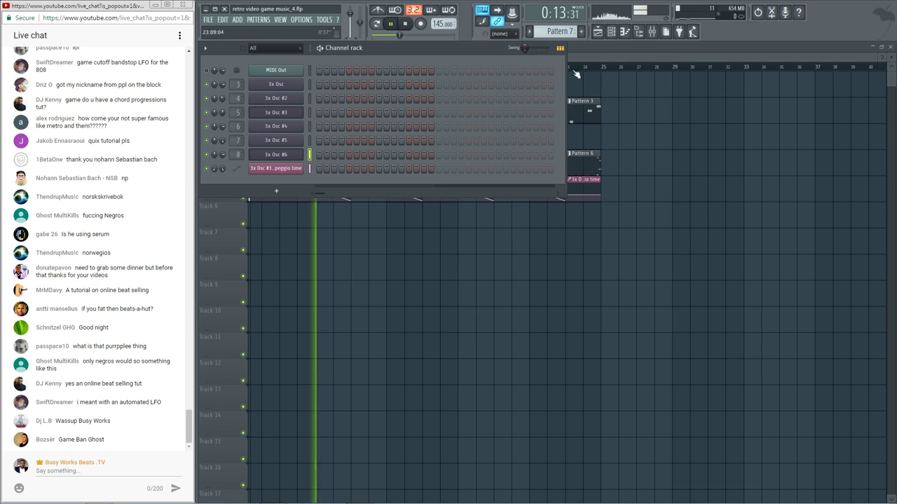
left_click(652, 32)
left_click(763, 138)
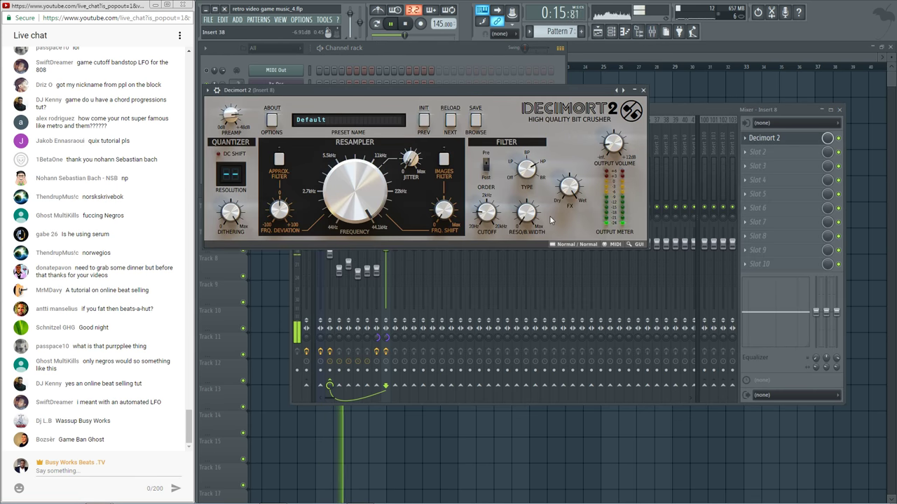
left_click(644, 89)
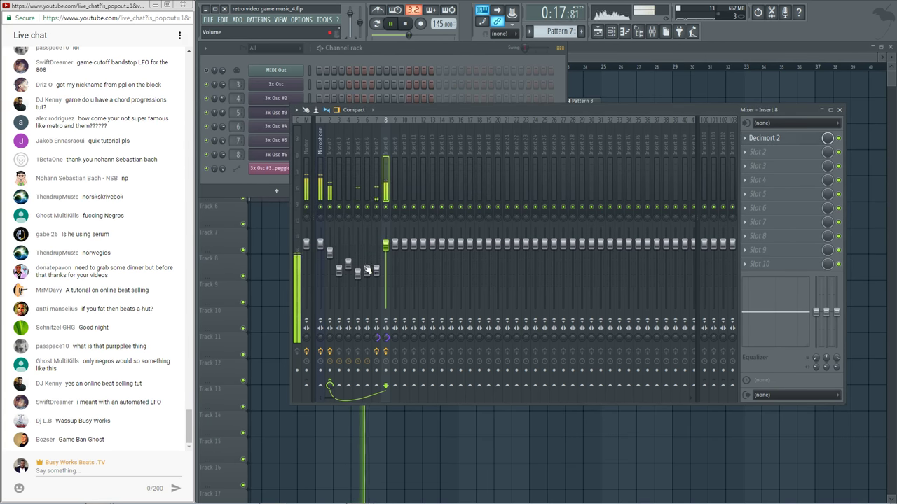
left_click(622, 86)
left_click(259, 68)
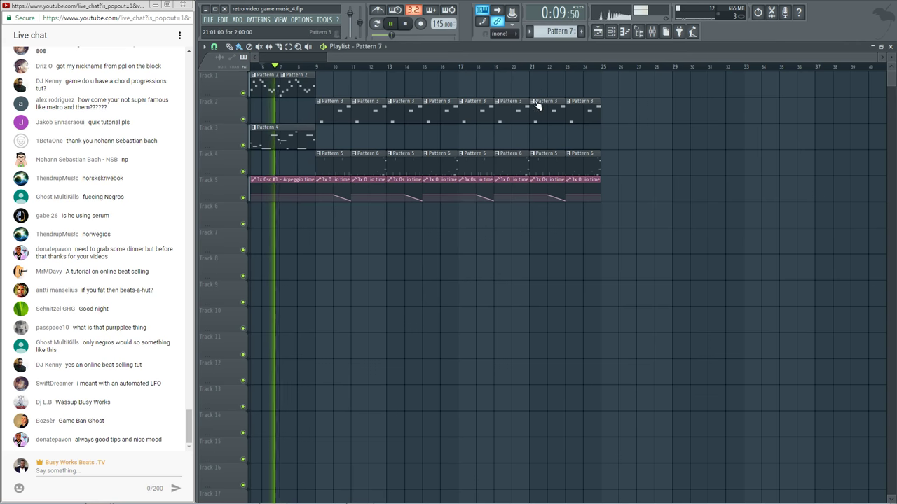
Reopen Decimort 2 on mixer insert 8 and readjust its high-pass filter cutoff while the arrangement plays
key("F9")
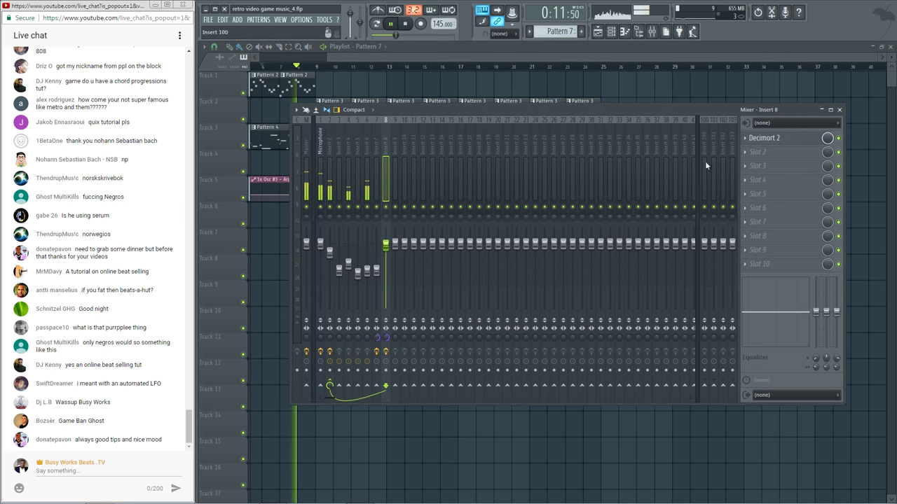
left_click(764, 140)
left_click(764, 142)
left_click(763, 141)
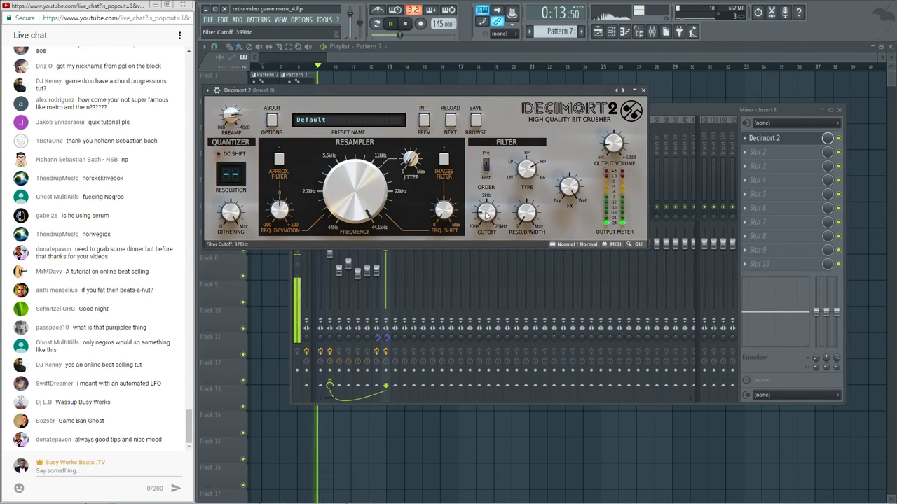
left_click_drag(487, 223, 481, 216)
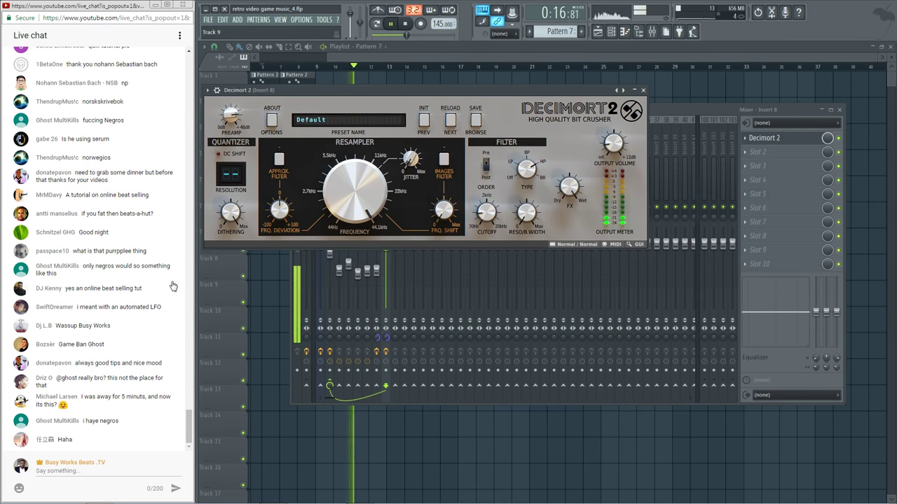
Delete the abusive viewer's messages from the live chat, block that viewer, and return to the playlist
left_click(175, 288)
left_click(147, 378)
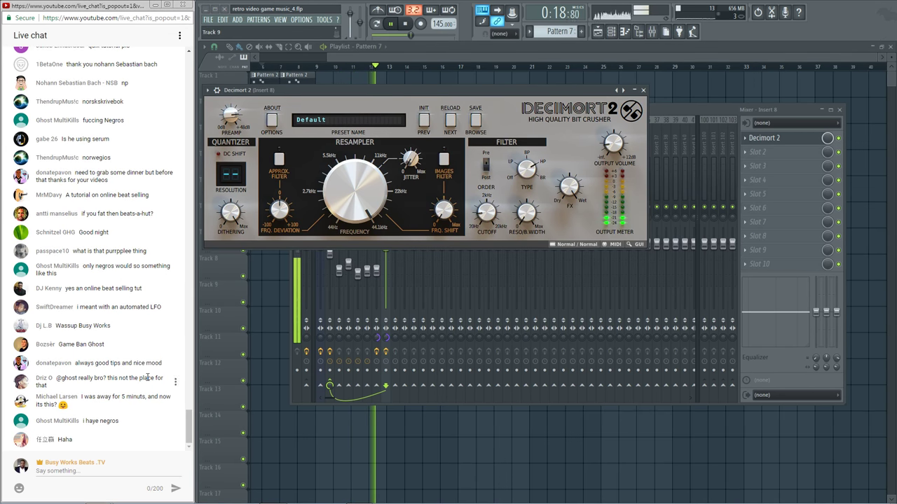
right_click(302, 448)
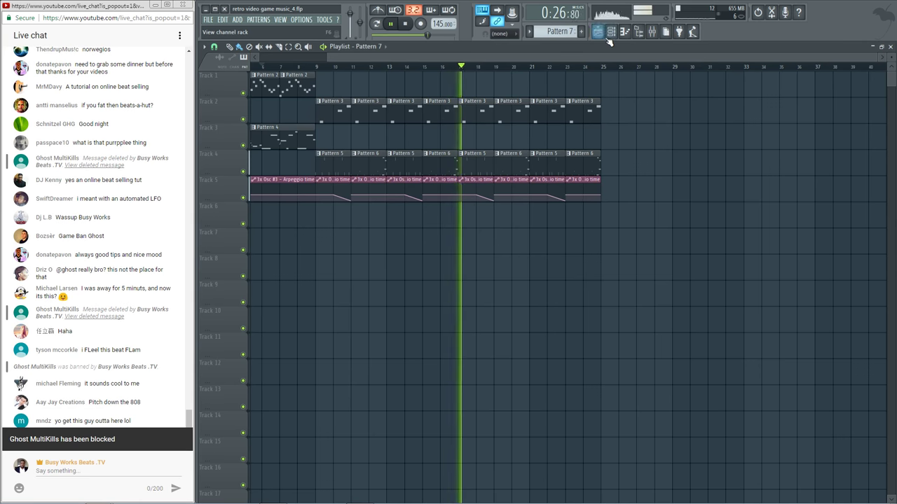
Stop playback, glance at the channel rack, and briefly audition the arrangement from bar 6
key("space")
key("F6")
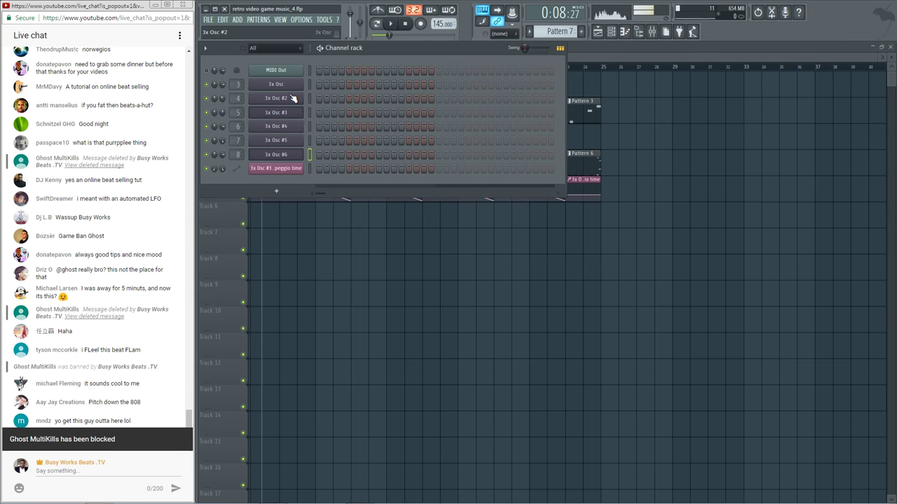
key("F6")
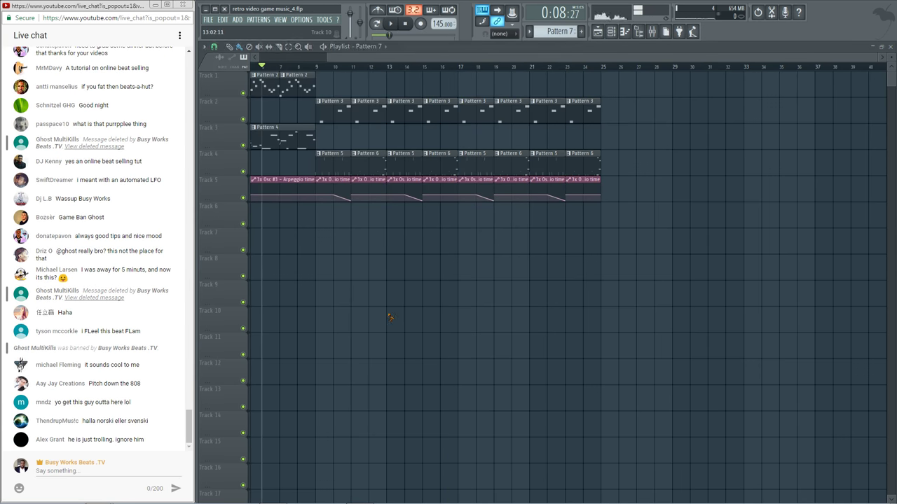
key("space")
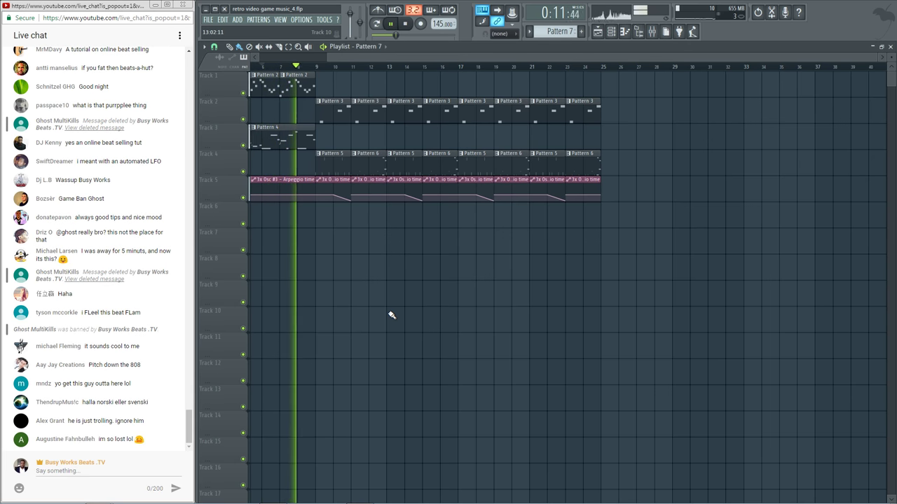
key("space")
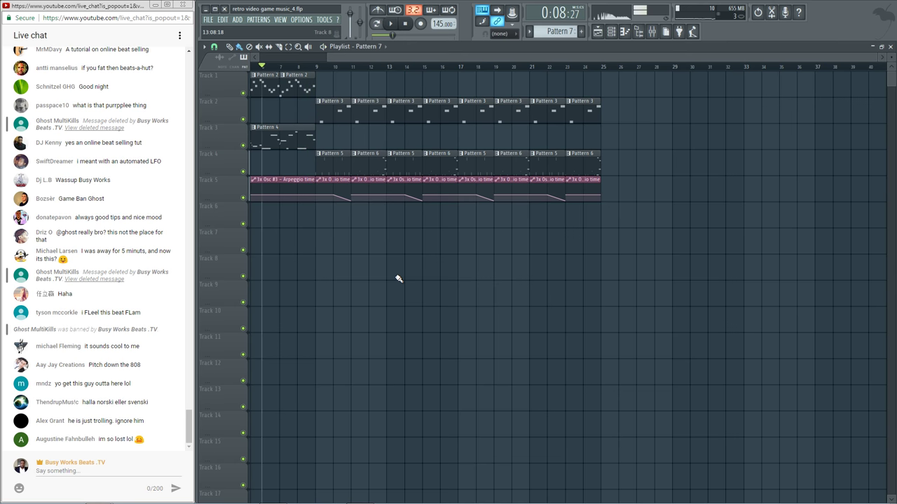
Save the project as retro video game music_4.flp and play the whole arrangement from bar 1
left_click(404, 25)
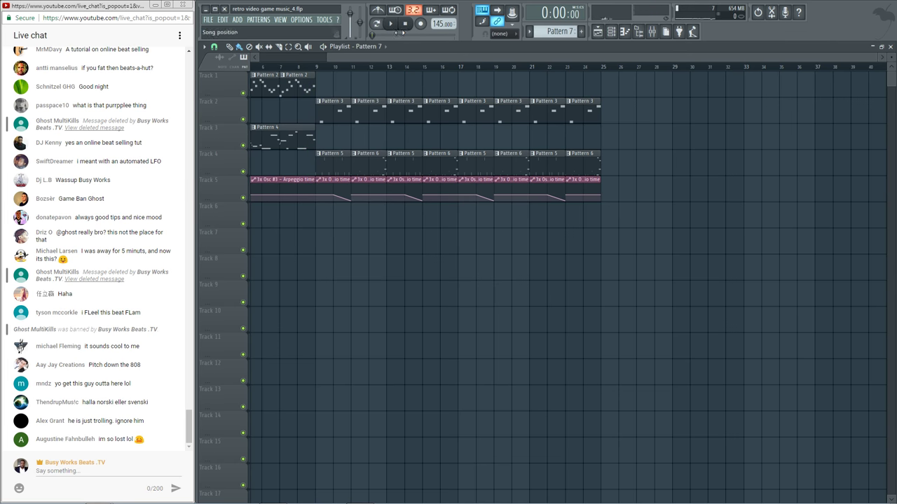
left_click_drag(364, 58, 298, 70)
scroll(299, 70, "down", 2)
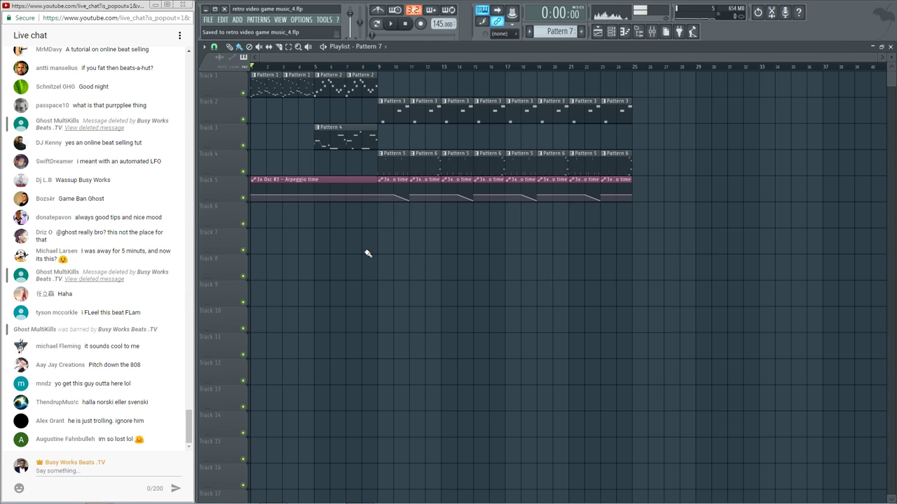
key("space")
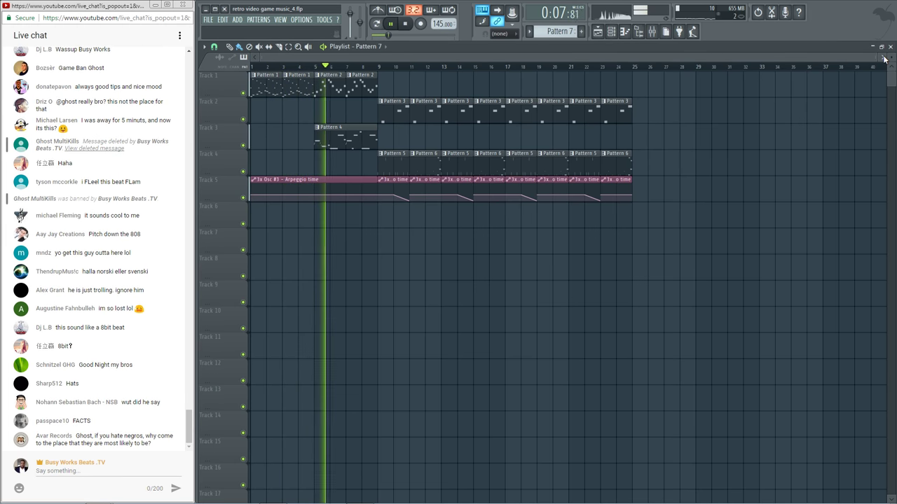
Post "thank you all for joining always feel free to connect and leave social media" in the live chat
left_click(89, 464)
type("thank you a")
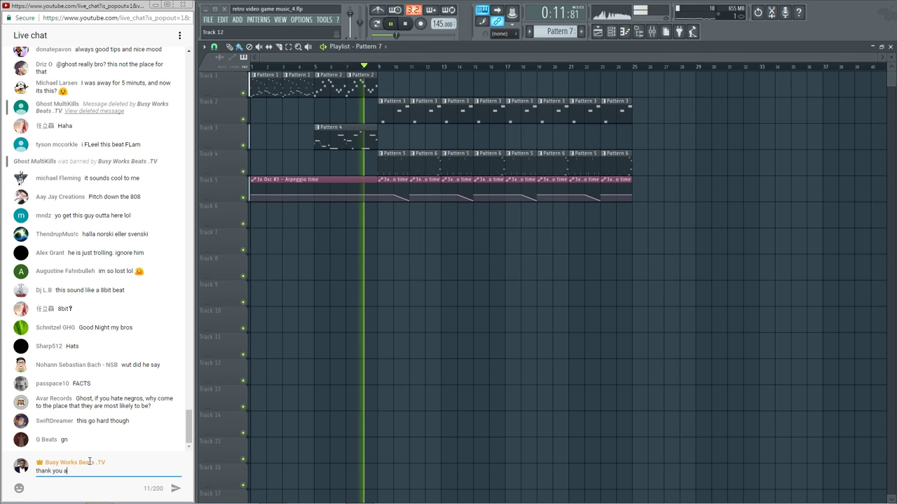
type("ll for joining al")
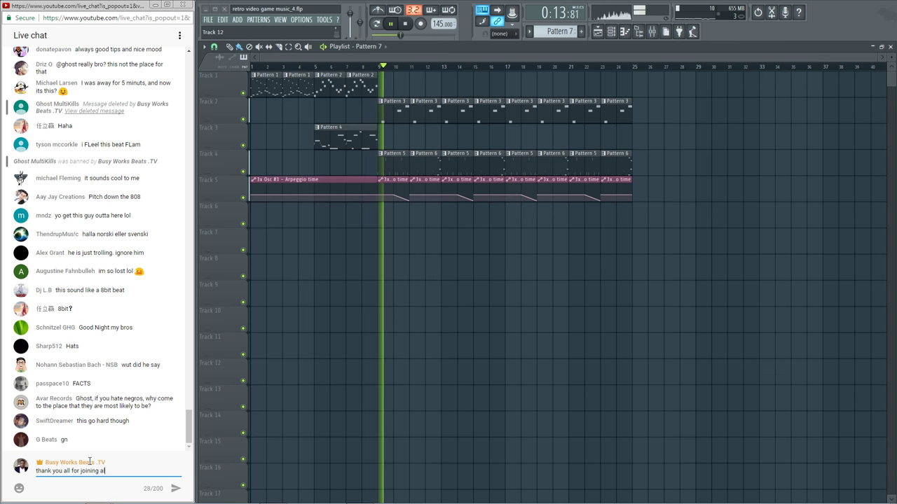
type("ways feel fr")
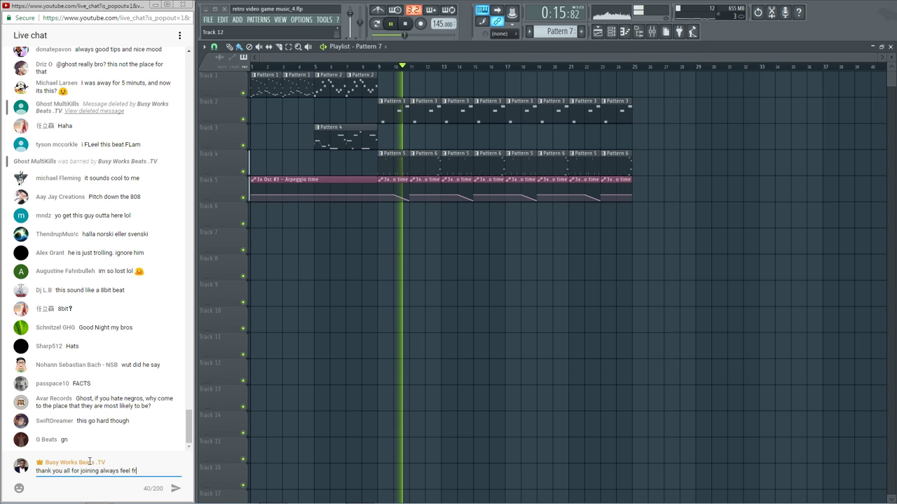
type("ee to connect and leav")
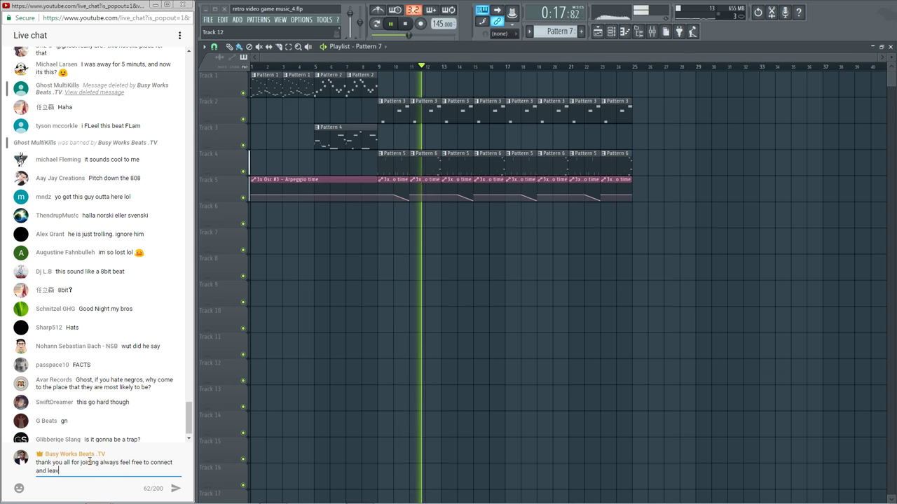
type("e social m")
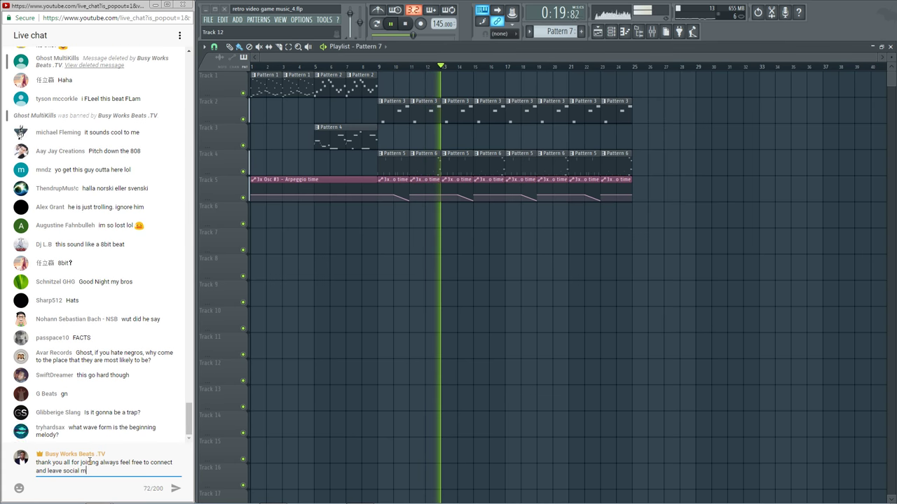
type("edia")
key("Return")
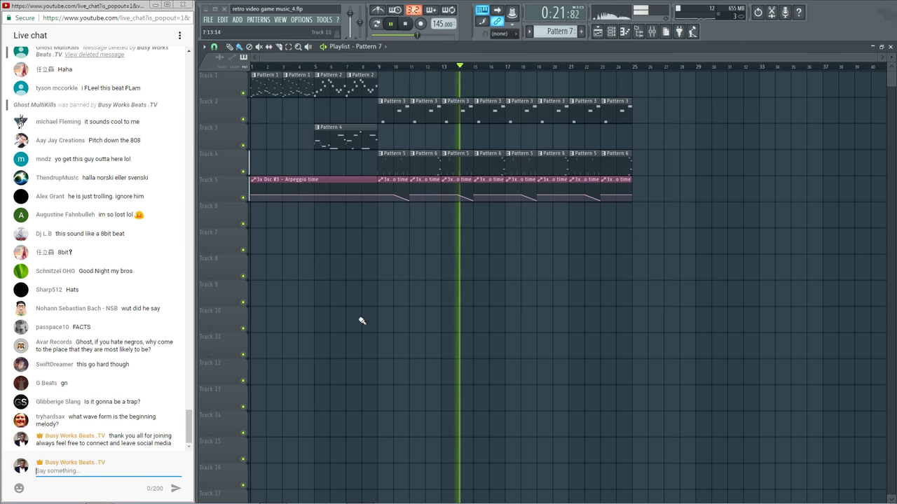
Review the lead sound's setup during playback: the oscillator 1 shape on the first 3x Osc channel and the Decimort 2 effect on mixer insert 2
right_click(421, 301)
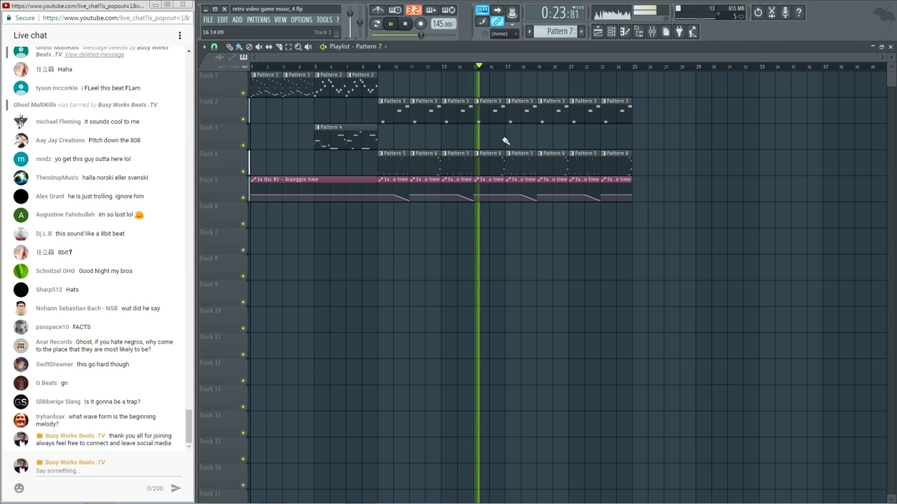
left_click(614, 33)
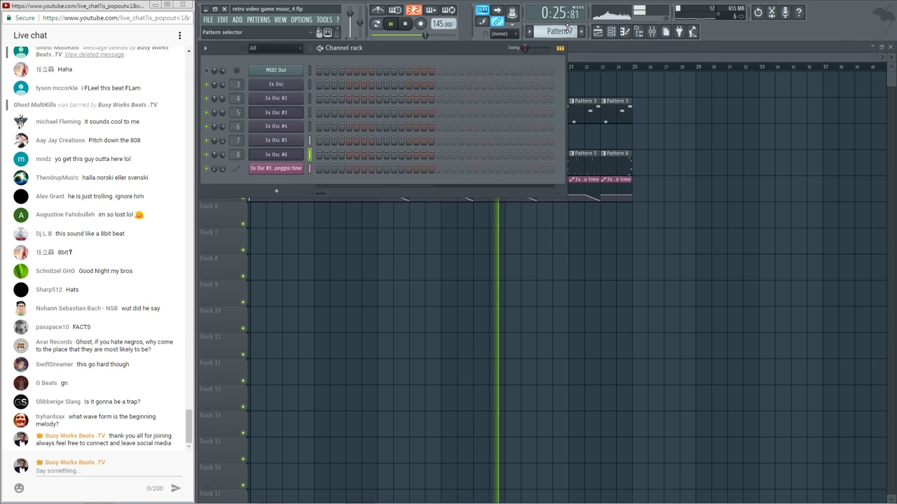
left_click(280, 86)
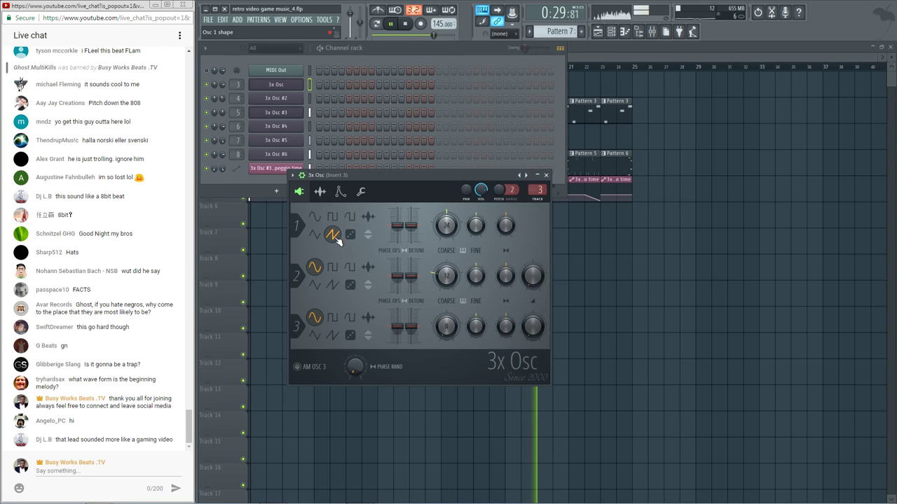
left_click(651, 33)
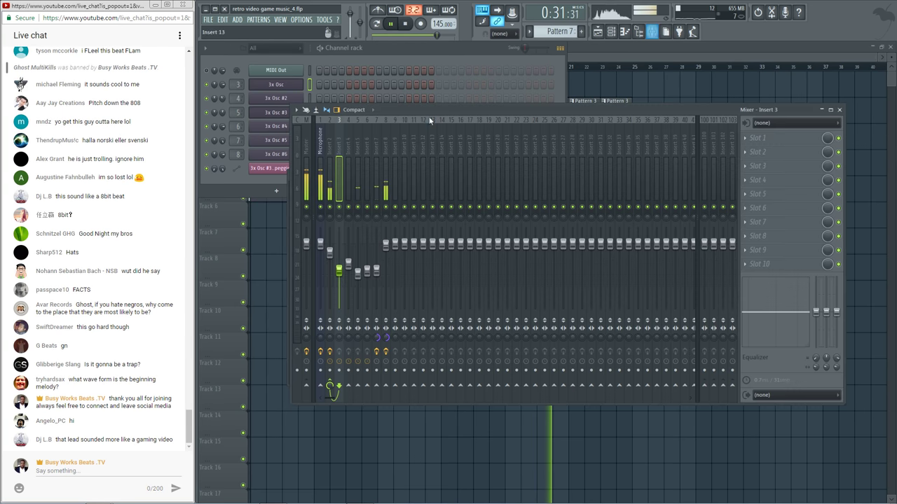
left_click(328, 147)
left_click(767, 138)
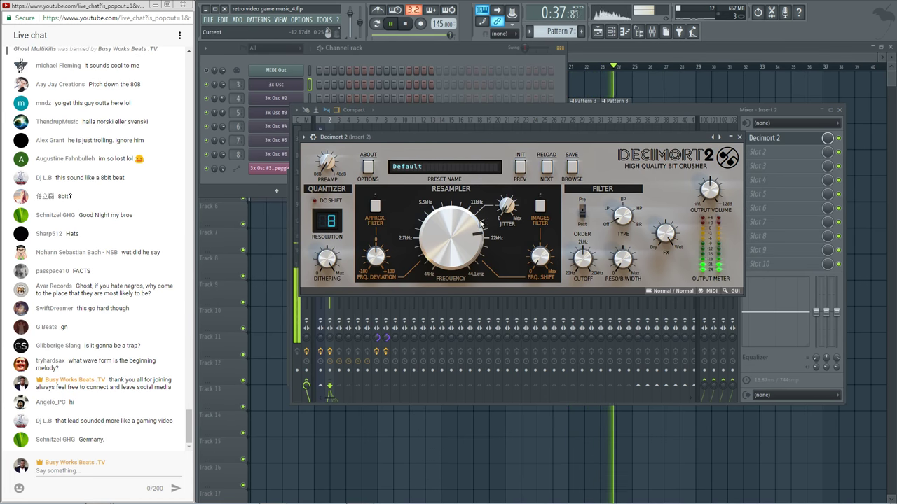
left_click(457, 62)
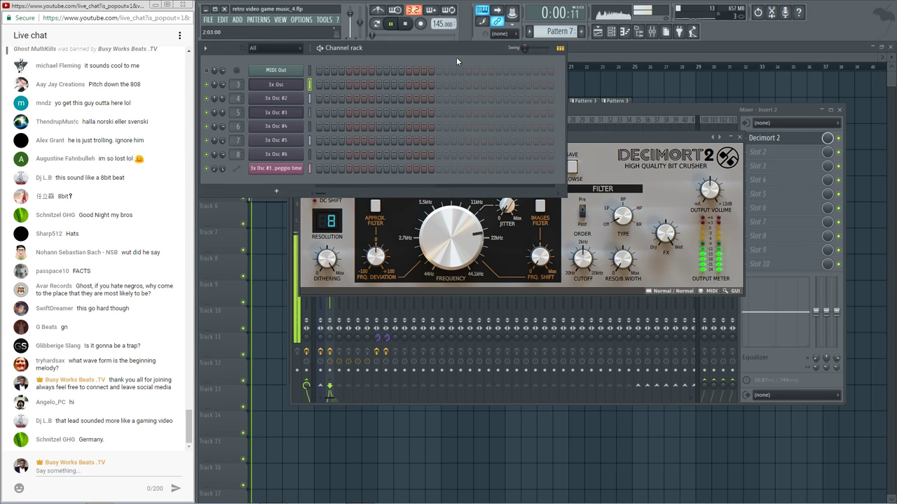
left_click(606, 119)
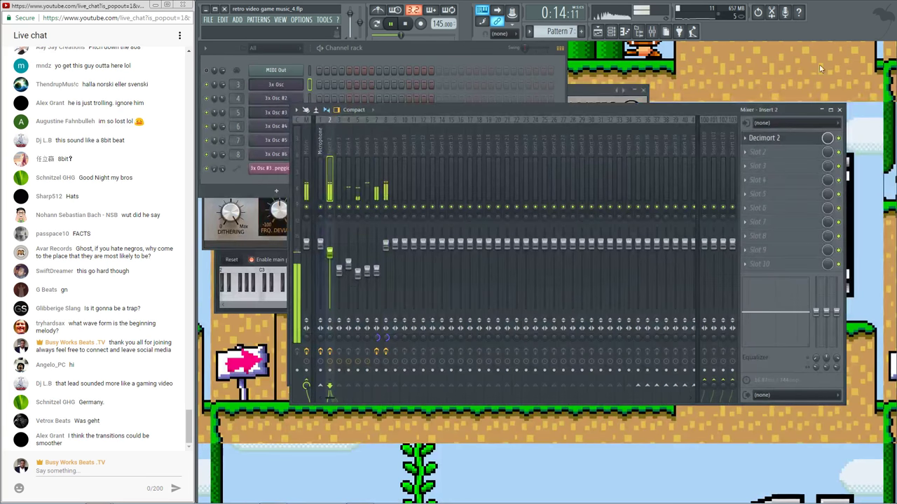
Stop playback and close the mixer, Decimort 2 and both open 3x Osc windows
left_click(839, 110)
left_click(735, 136)
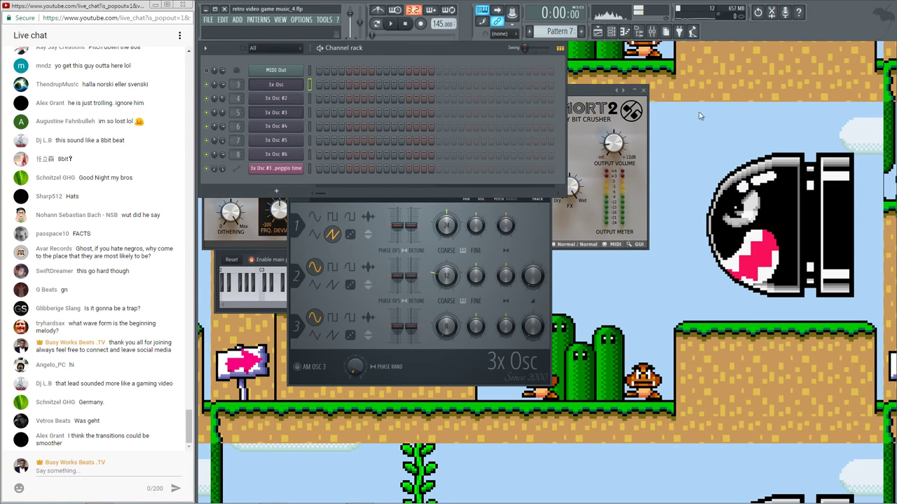
left_click(643, 90)
left_click(550, 211)
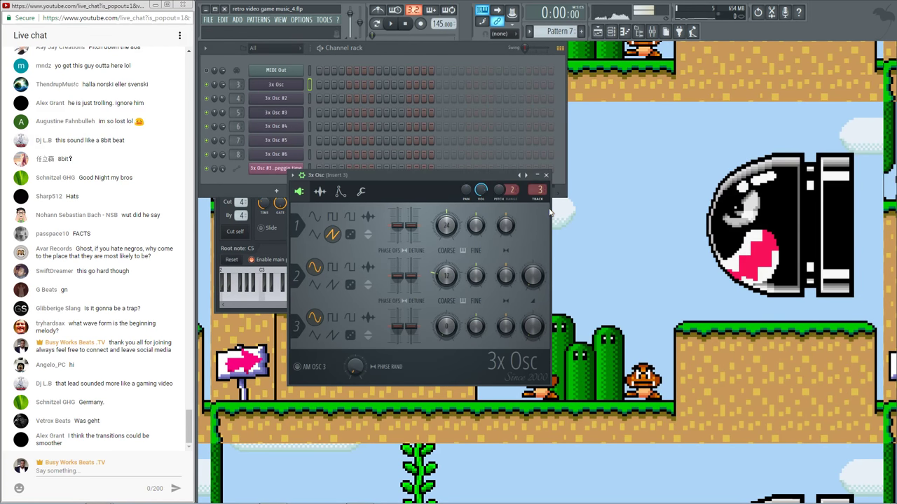
left_click(546, 176)
left_click(476, 205)
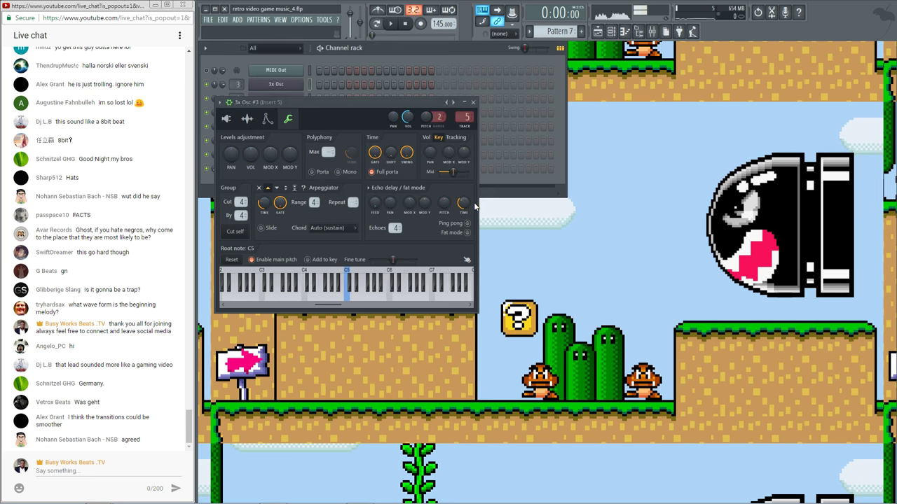
left_click(474, 102)
Add another 3x Osc instrument channel to the project, with oscillator 1 set to a sawtooth wave
left_click(605, 31)
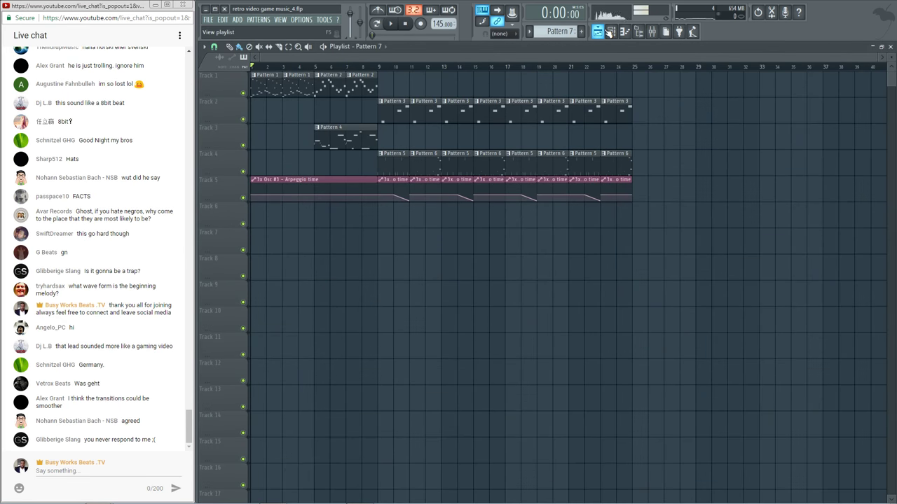
left_click(609, 31)
left_click(611, 32)
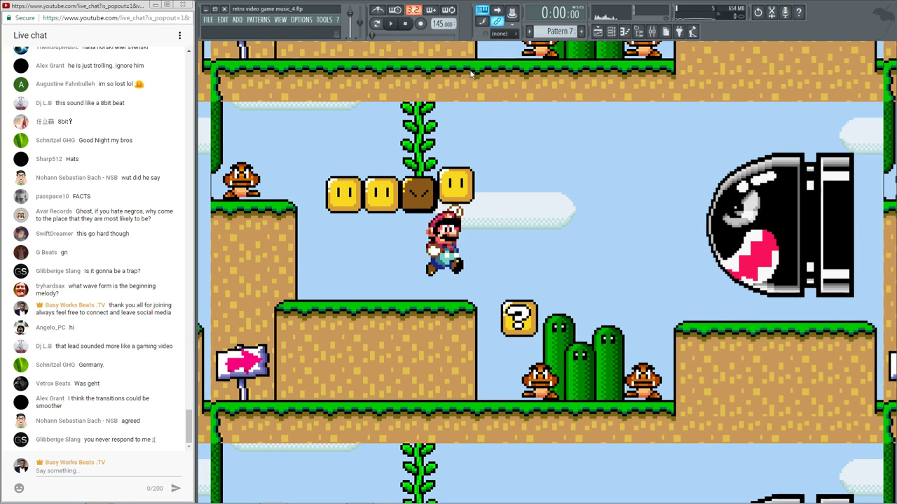
left_click(611, 33)
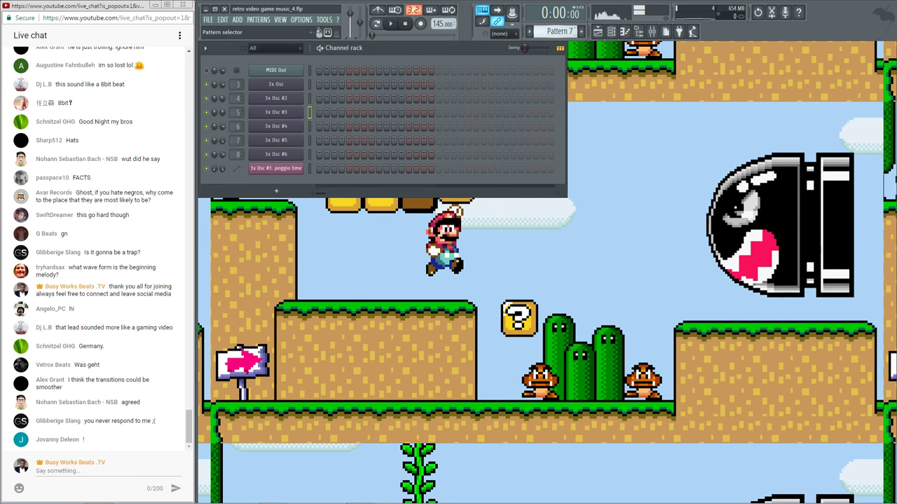
left_click(276, 190)
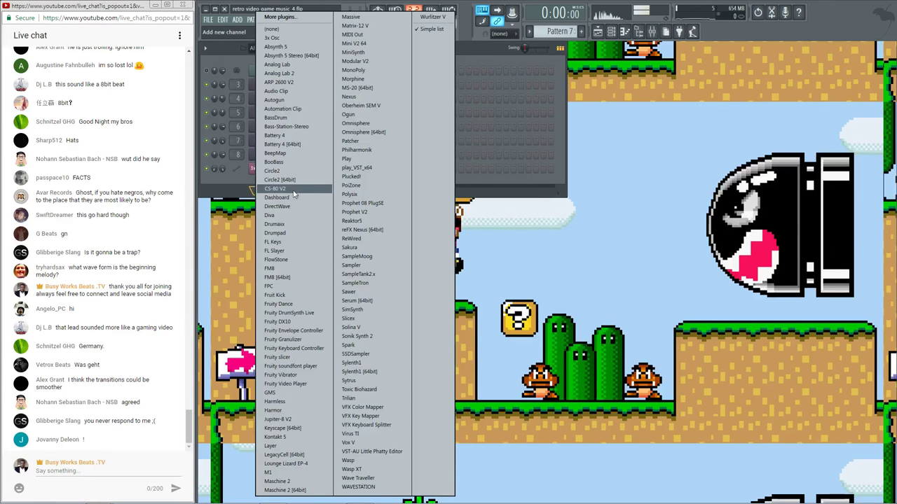
left_click(277, 38)
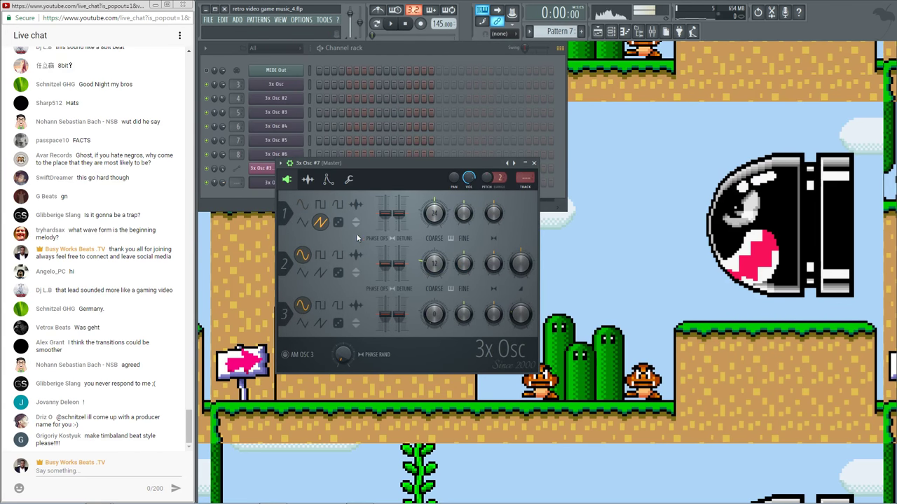
Route 3x Osc #7 to mixer insert 9 and enable its volume envelope with a short decay and no sustain
left_click(328, 180)
left_click_drag(240, 184, 239, 161)
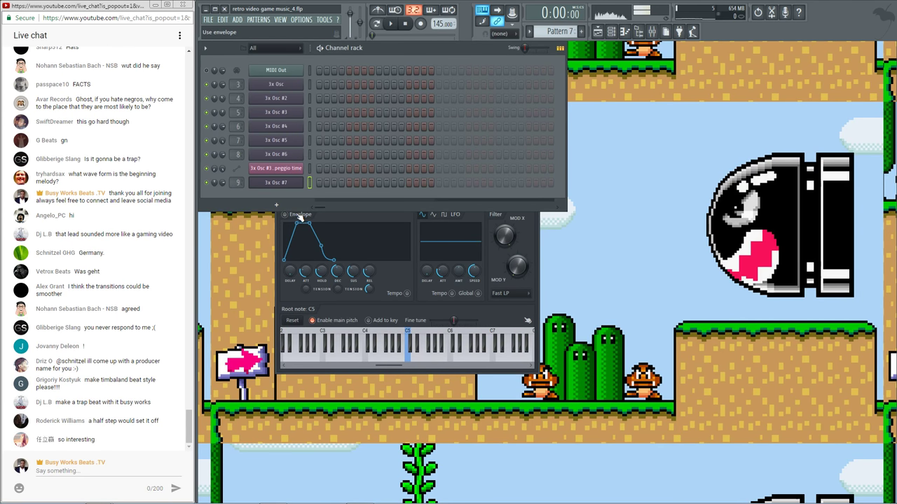
left_click(405, 305)
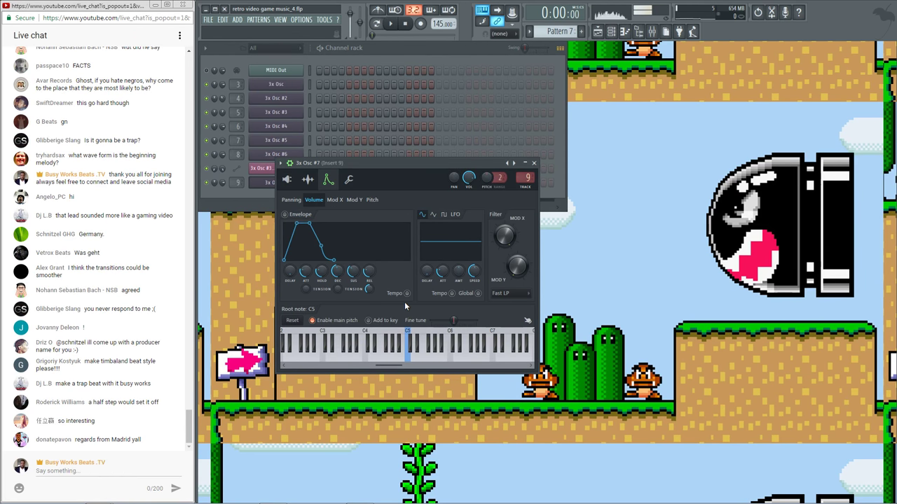
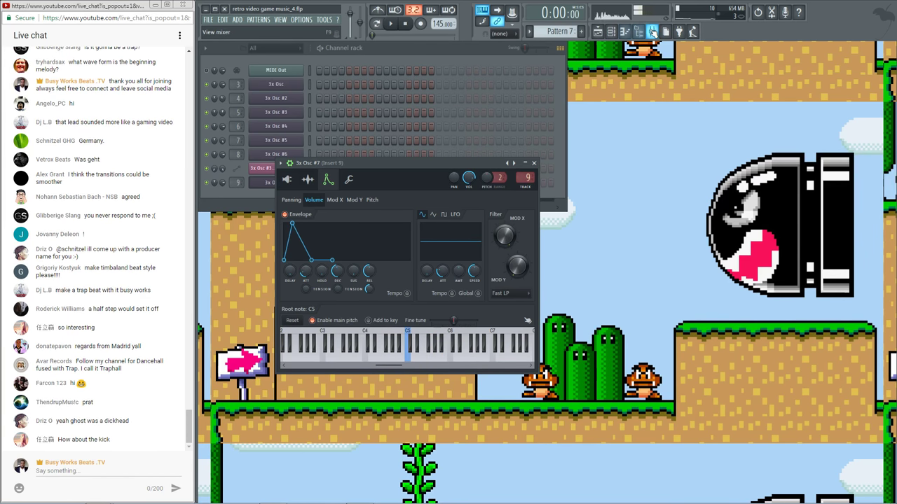
Lower the insert 9 fader in the mixer while auditioning a test note on 3x Osc #7
left_click(652, 31)
left_click_drag(396, 251, 395, 271)
left_click(410, 47)
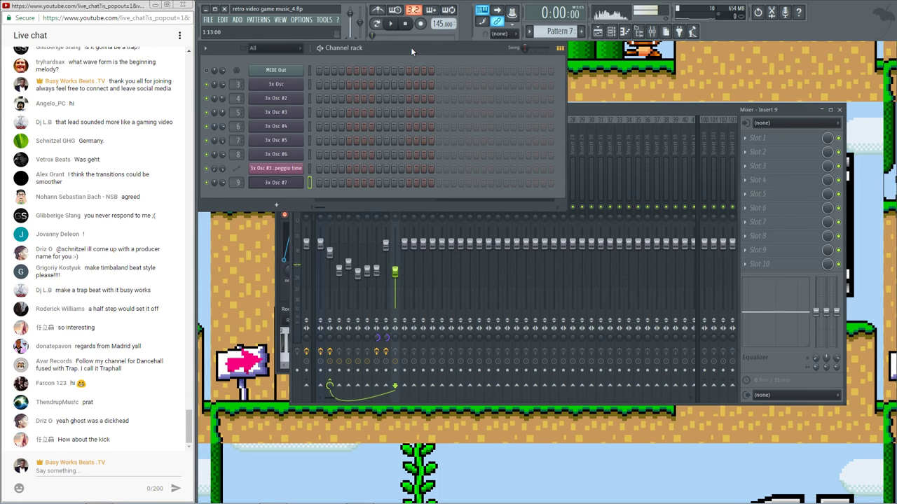
key("m")
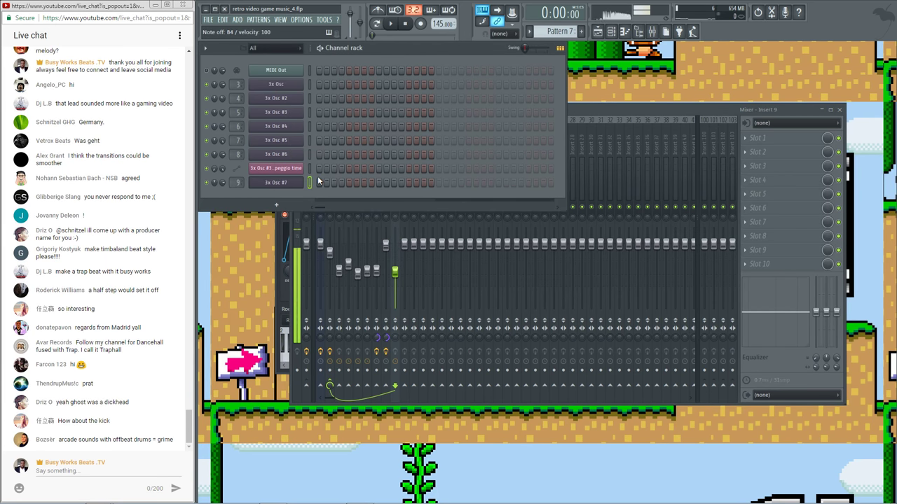
left_click_drag(395, 272, 395, 281)
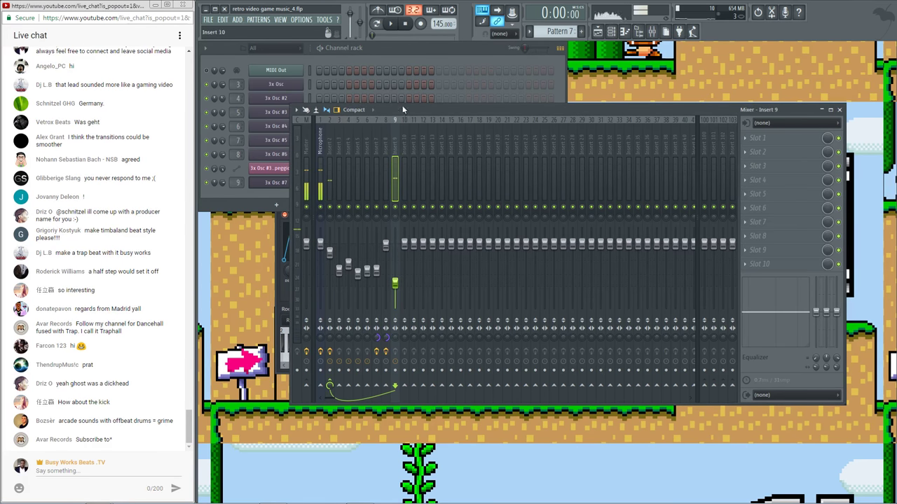
left_click(402, 55)
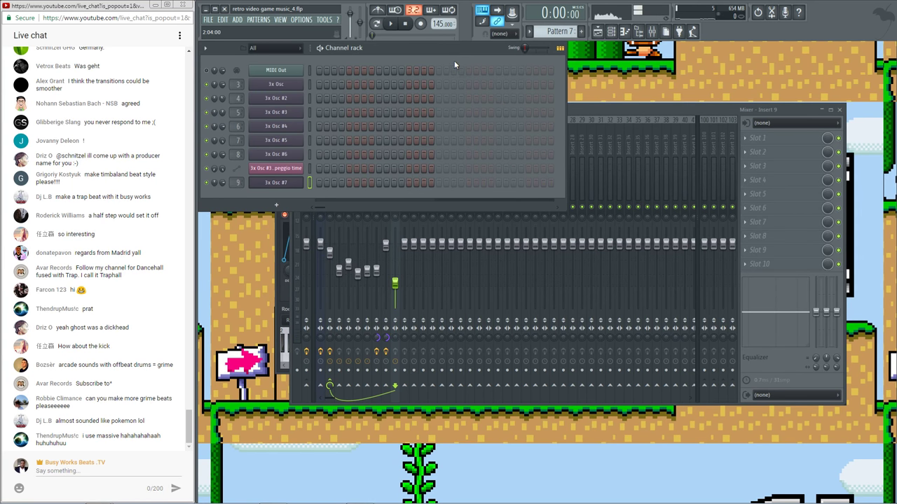
Duplicate the drop's clips on Tracks 2 to 5 from bars 9–24 to bar 25, and set the playback position near bar 24
left_click(597, 32)
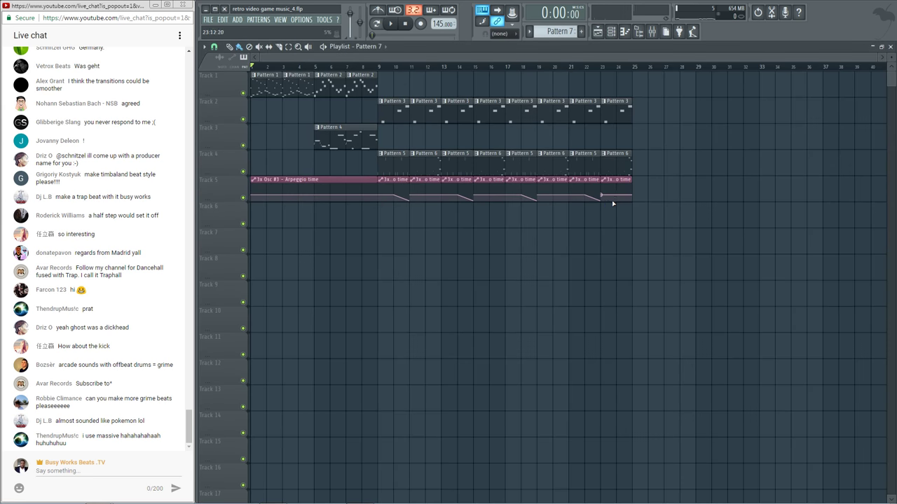
left_click_drag(657, 201, 378, 96)
key("ctrl+b")
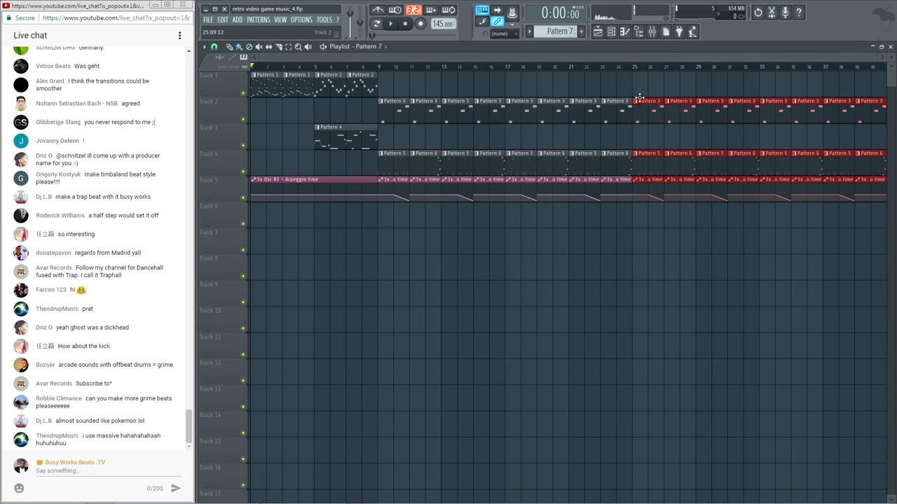
left_click(624, 67)
key("space")
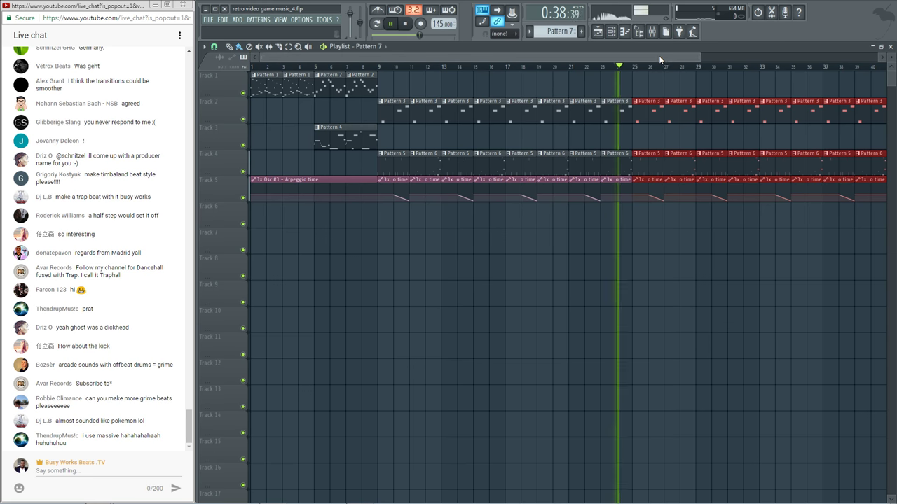
left_click_drag(659, 57, 705, 71)
key("ctrl+d")
left_click(547, 68)
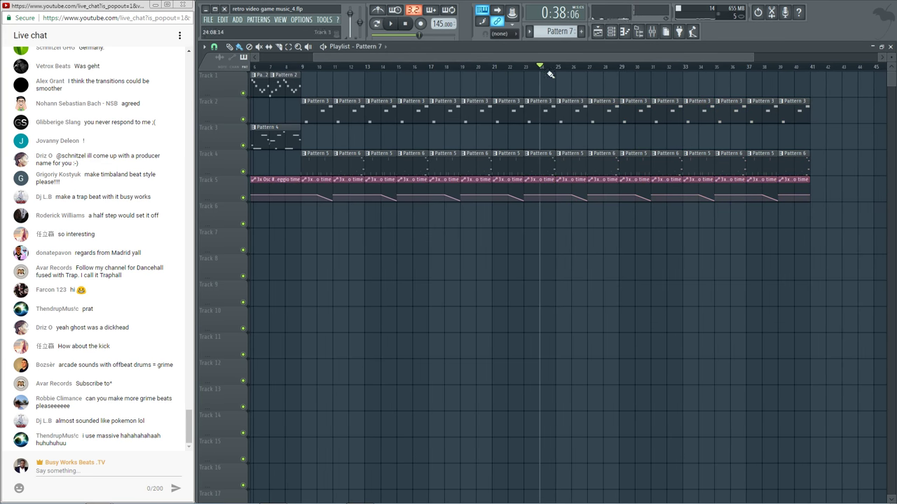
Delete all duplicated Pattern 3 clips from bar 25 onward on Track 2 and stop playback
right_click(569, 119)
right_click(590, 123)
right_click(666, 117)
right_click(701, 115)
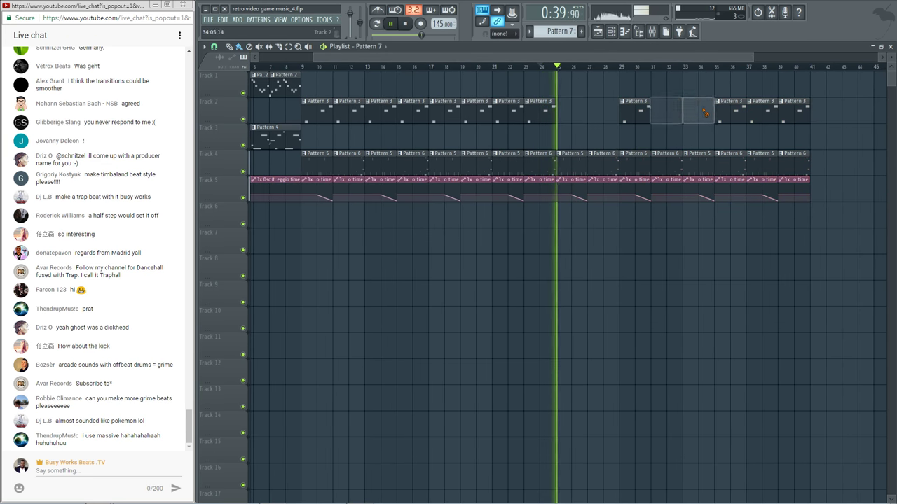
right_click(637, 116)
right_click(760, 117)
right_click(793, 119)
right_click(732, 121)
key("space")
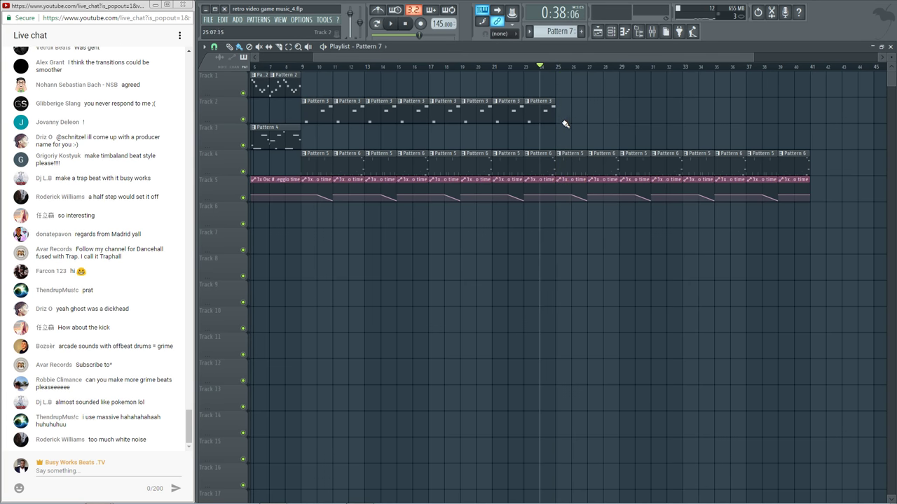
Place a Pattern 7 clip at bar 25 on Track 2 and enter a short D4, F4 and A4 chord at its start for 3x Osc #7
left_click(611, 32)
right_click(260, 185)
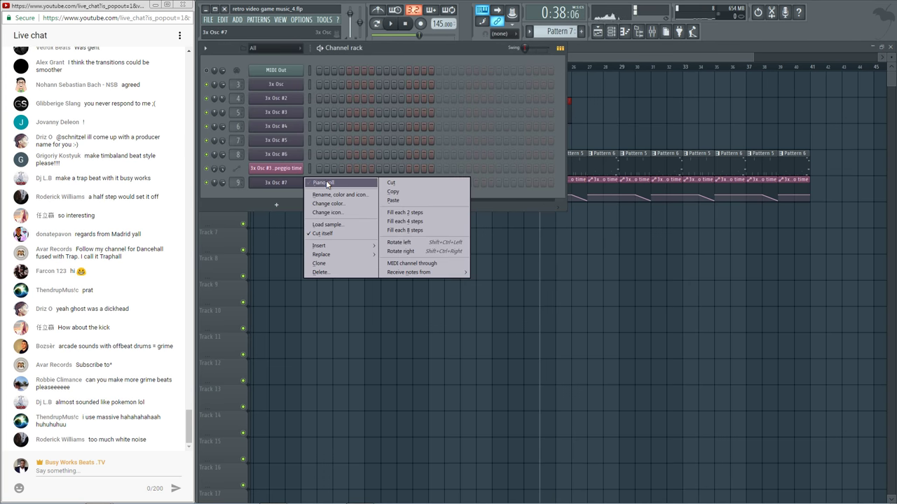
left_click(327, 183)
left_click(225, 209)
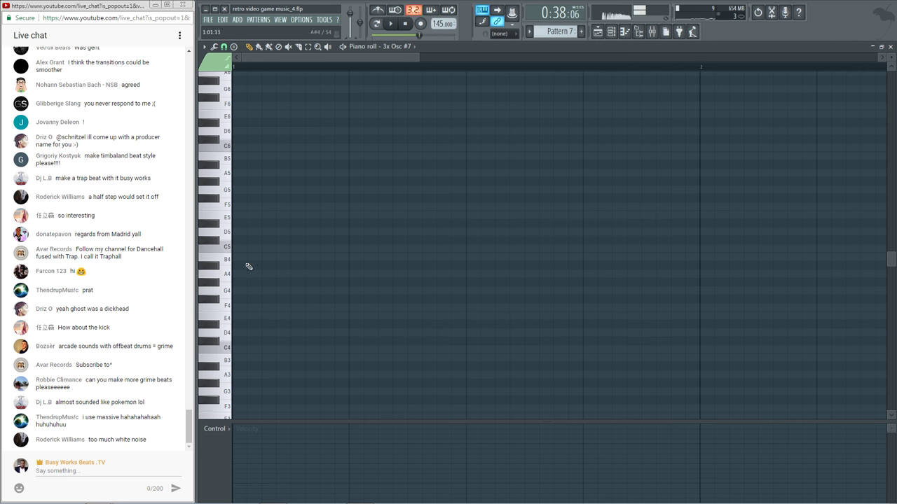
left_click(237, 332)
left_click(237, 307)
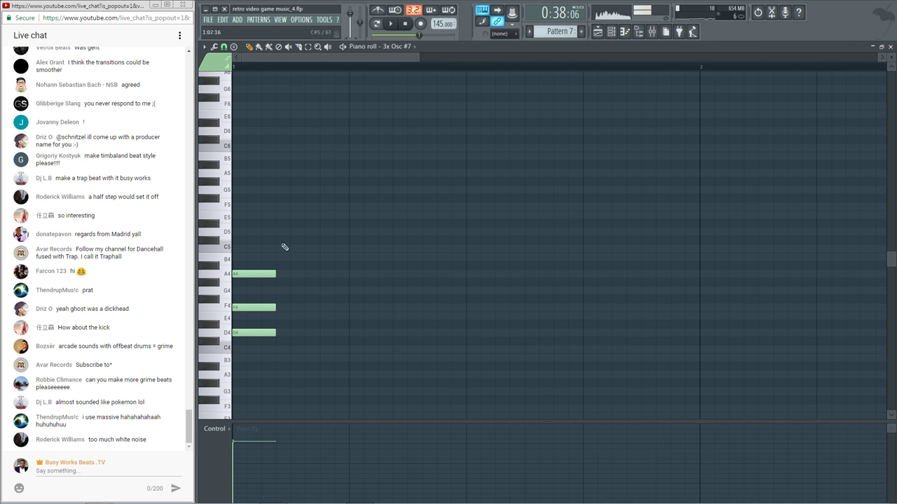
Audition the chord transition in the playlist from about bar 24, check the mixer briefly, and stop playback
left_click(599, 33)
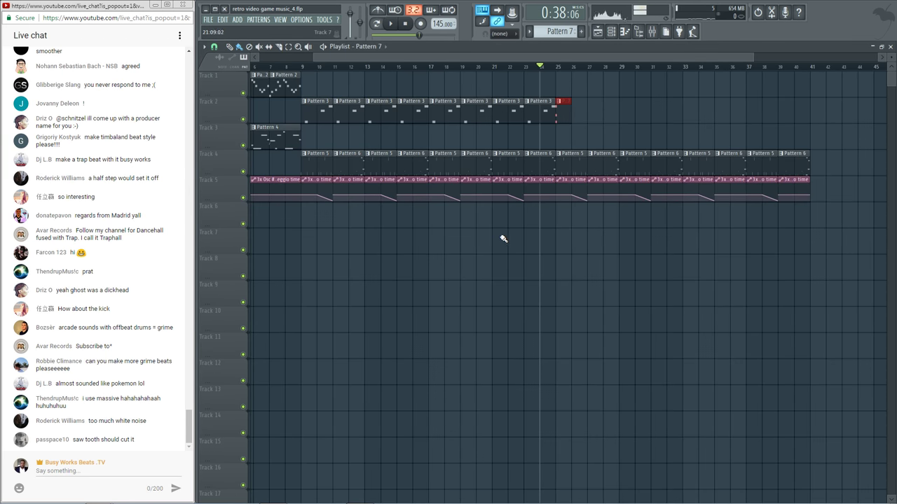
key("space")
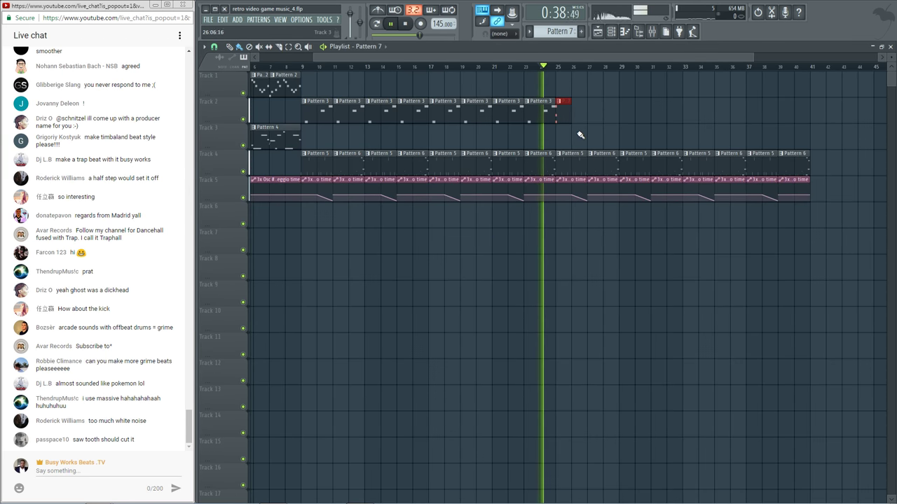
left_click(653, 37)
key("space")
key("F9")
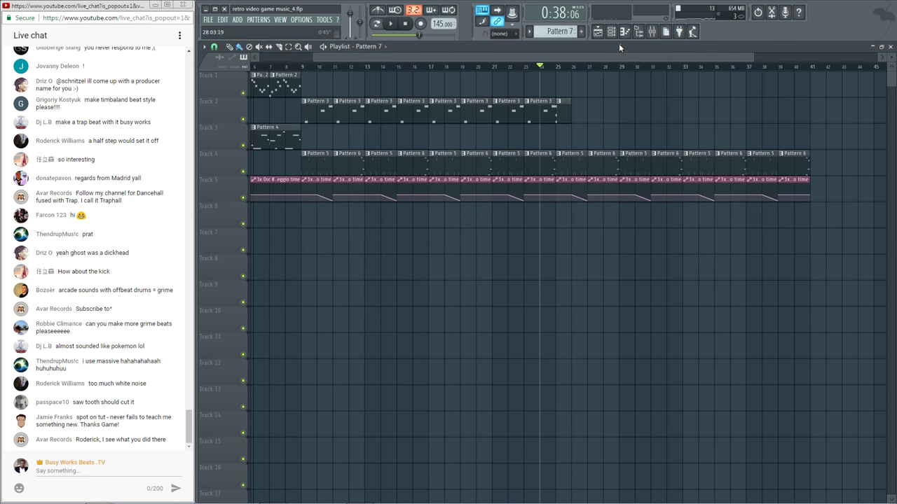
Delete the D4, F4 and A4 chord from the start of the 3x Osc #7 part in Pattern 7
key("F6")
left_click(340, 184)
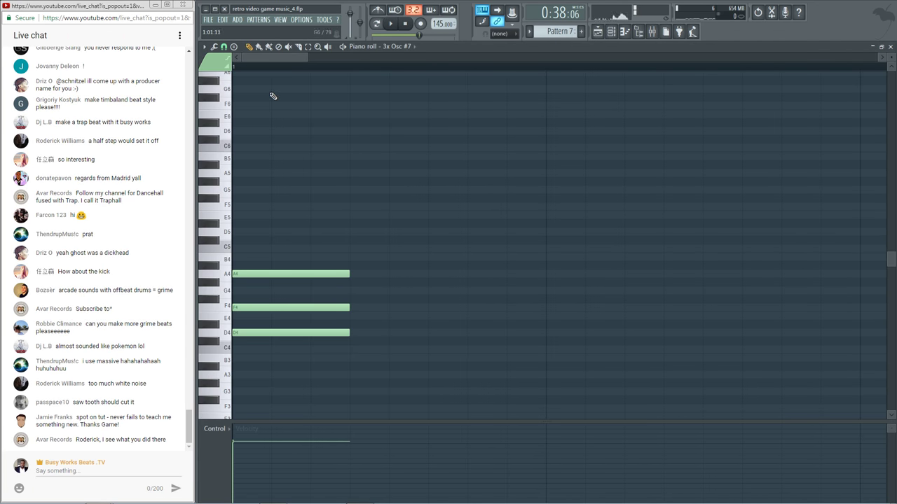
scroll(271, 70, "down", 4)
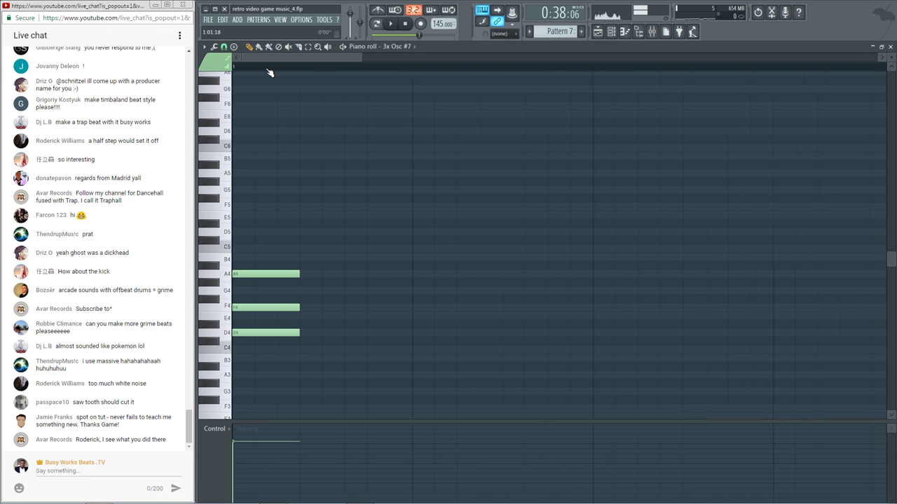
right_click(245, 274)
right_click(245, 308)
right_click(245, 333)
left_click(241, 291)
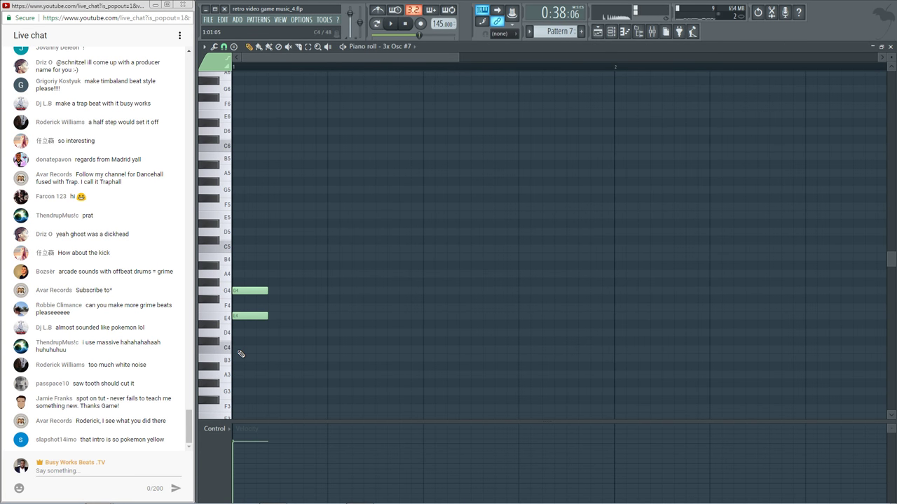
right_click(247, 316)
right_click(251, 291)
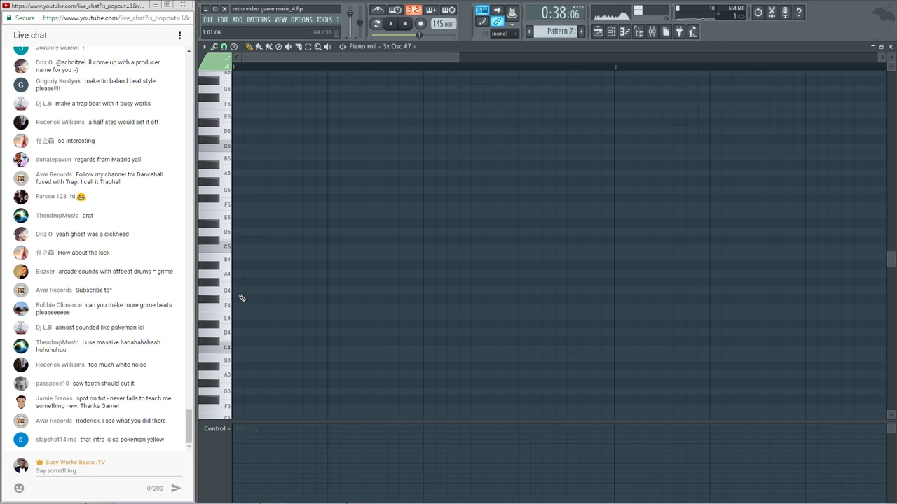
Enter a short C4, D#4 and G4 chord at the start of Pattern 7 for 3x Osc #7
left_click(241, 291)
left_click(238, 316)
left_click(238, 342)
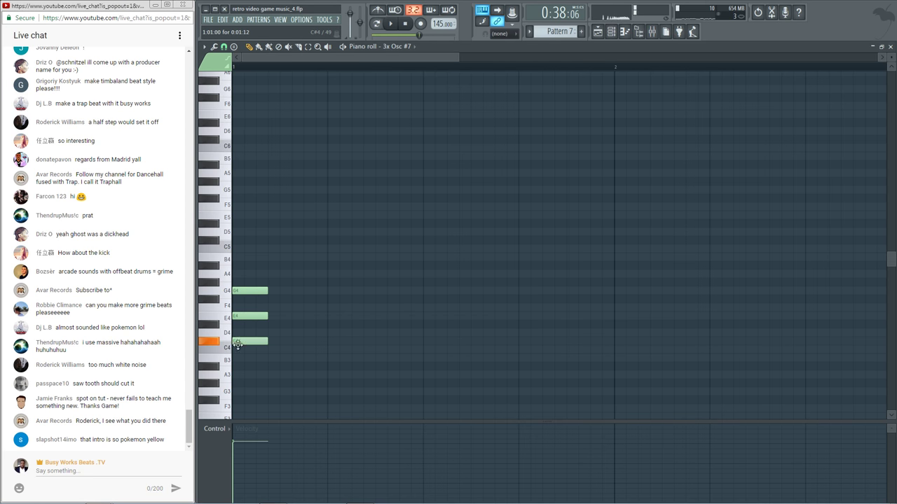
left_click_drag(238, 316, 239, 349)
key("space")
Inspect the Decimort 2 bit crusher on mixer Insert 2 while auditioning the chord transition, and stop playback
left_click(598, 32)
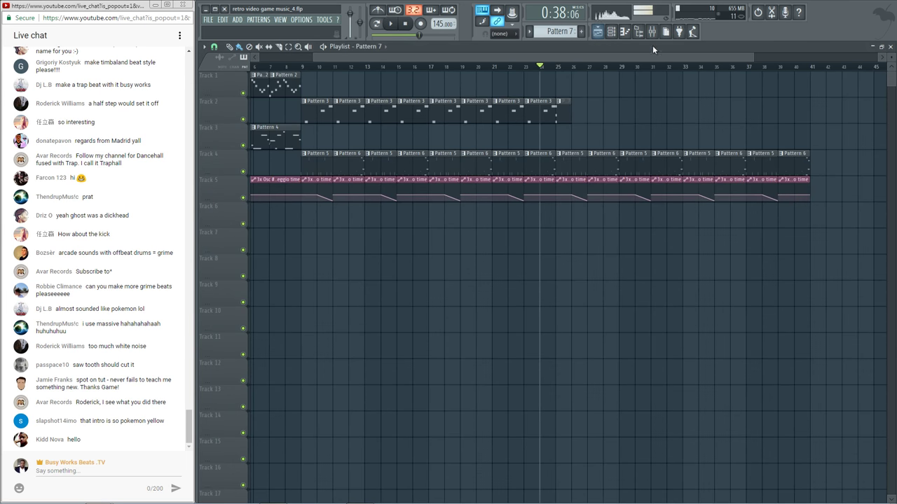
left_click(652, 31)
left_click(764, 138)
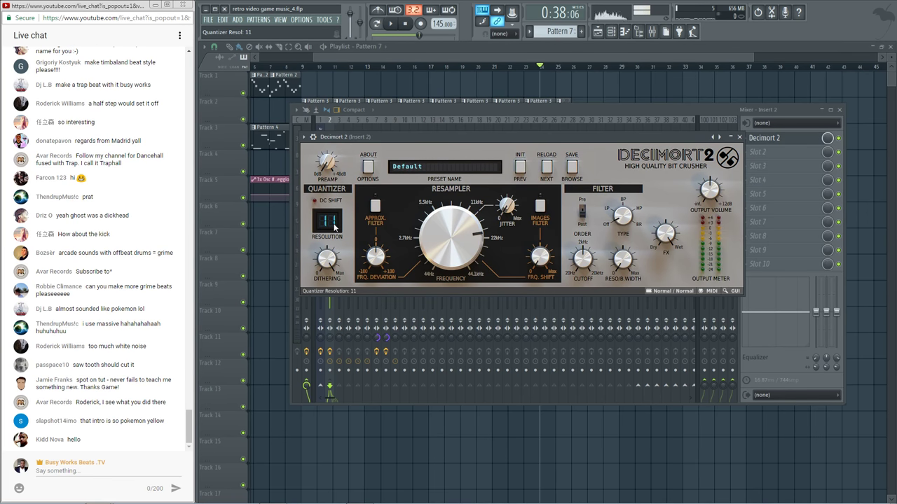
key("space")
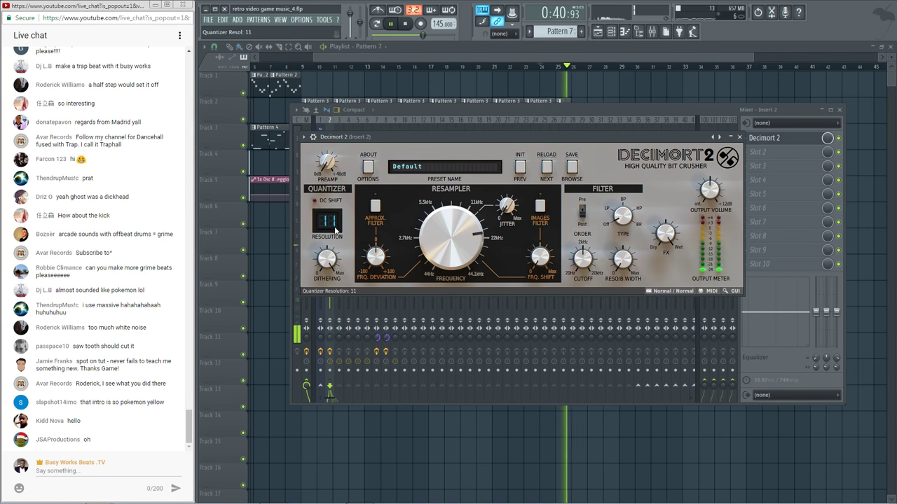
left_click_drag(335, 231, 340, 248)
right_click(856, 161)
key("space")
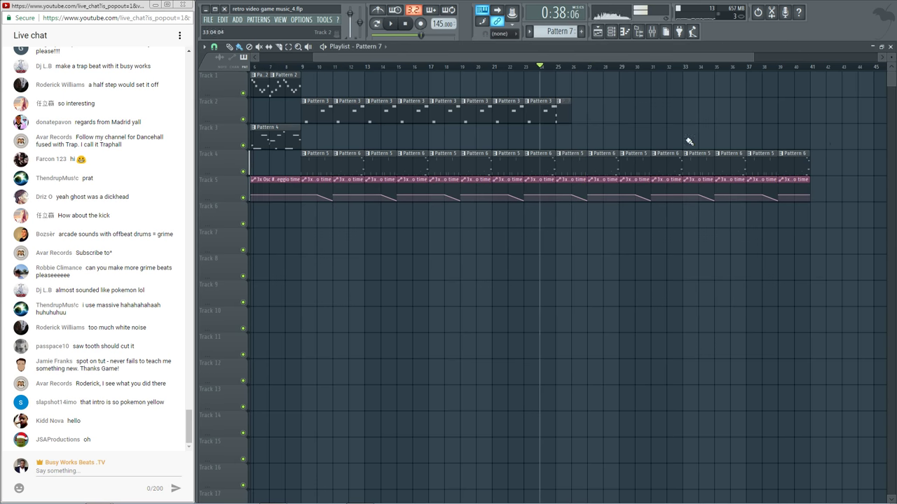
Lower the 3x Osc #7 chord's C4 note to B3 and audition the transition from about bar 24
key("space")
left_click(611, 32)
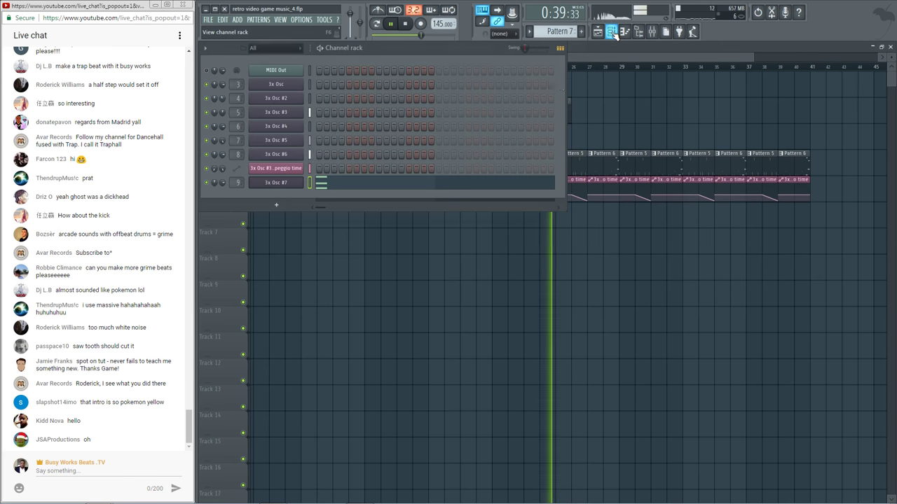
left_click(384, 186)
key("space")
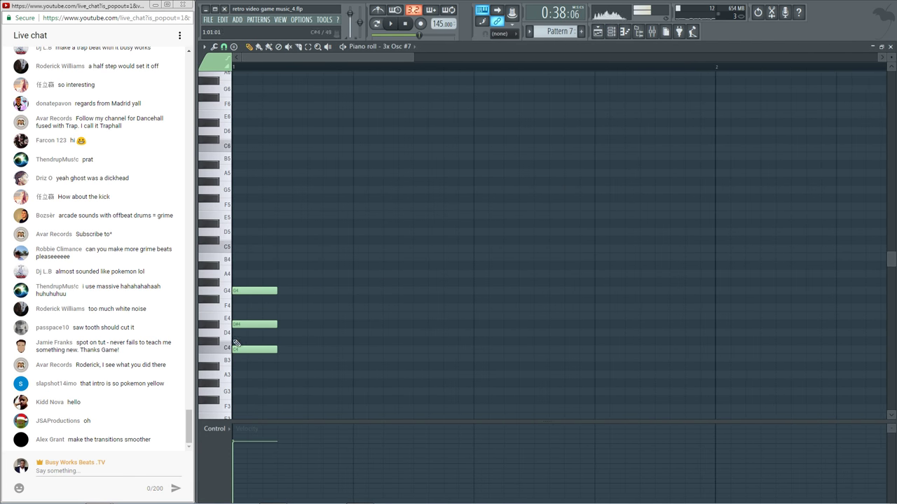
left_click_drag(237, 343, 246, 357)
key("space")
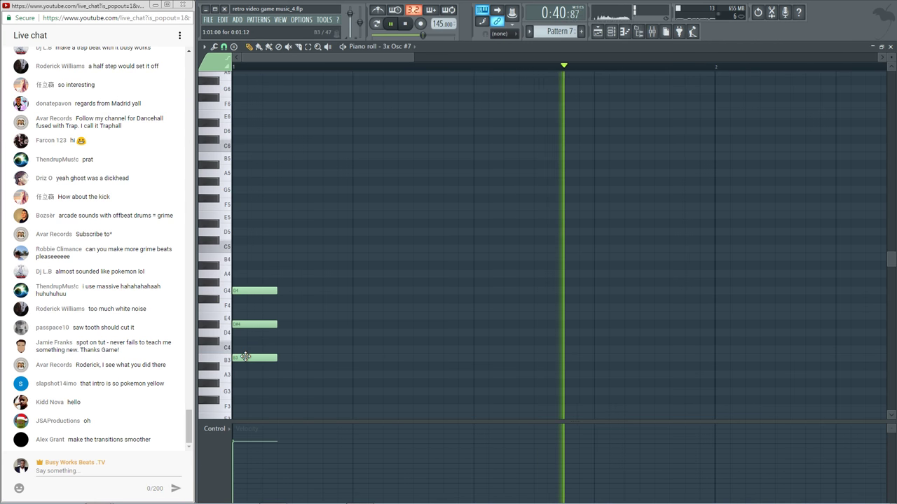
key("space")
scroll(342, 70, "down", 3)
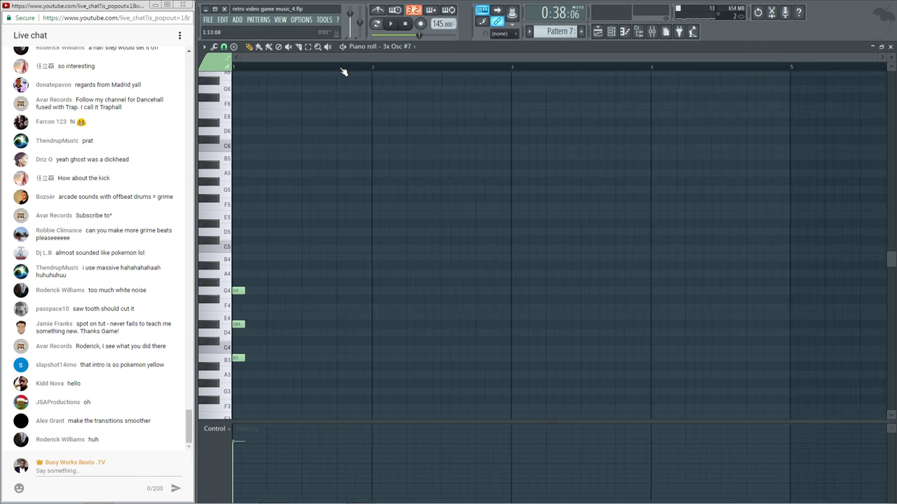
Open the 3x Osc #2 melody of Pattern 1 in the piano roll
left_click(597, 31)
left_click(611, 31)
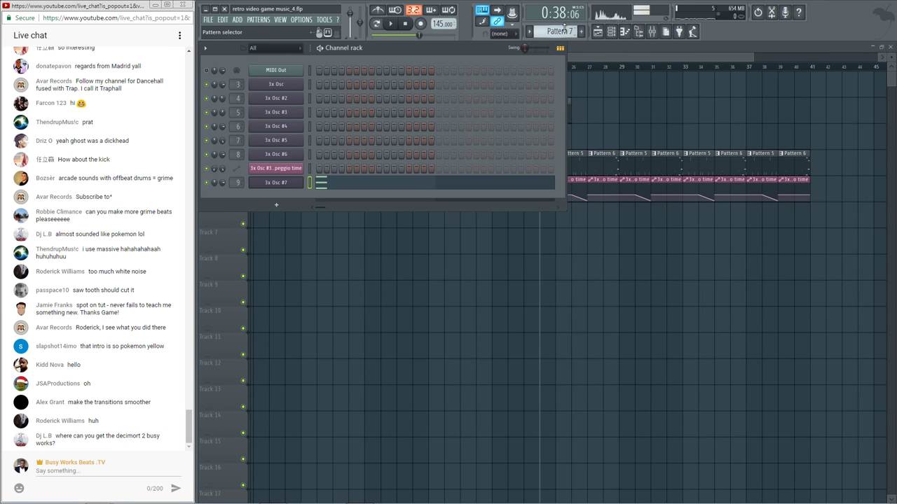
left_click_drag(565, 31, 564, 56)
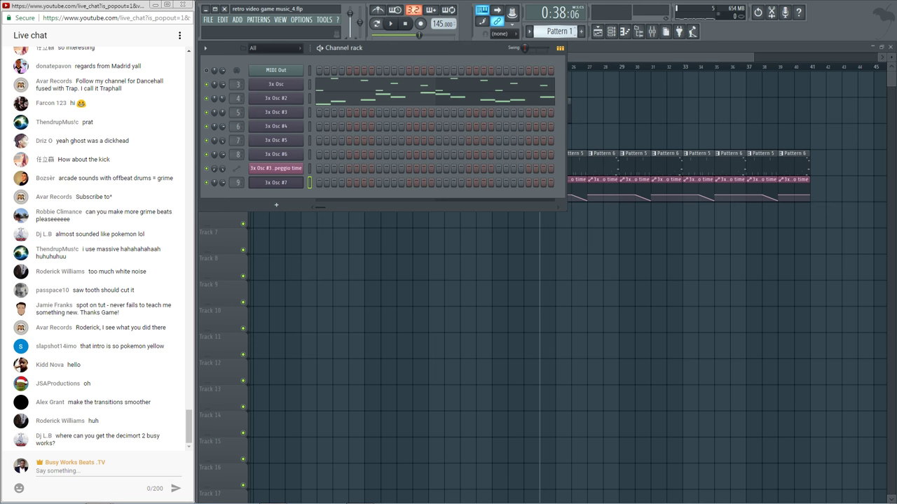
left_click(444, 97)
scroll(382, 69, "down", 1)
scroll(422, 254, "down", 4)
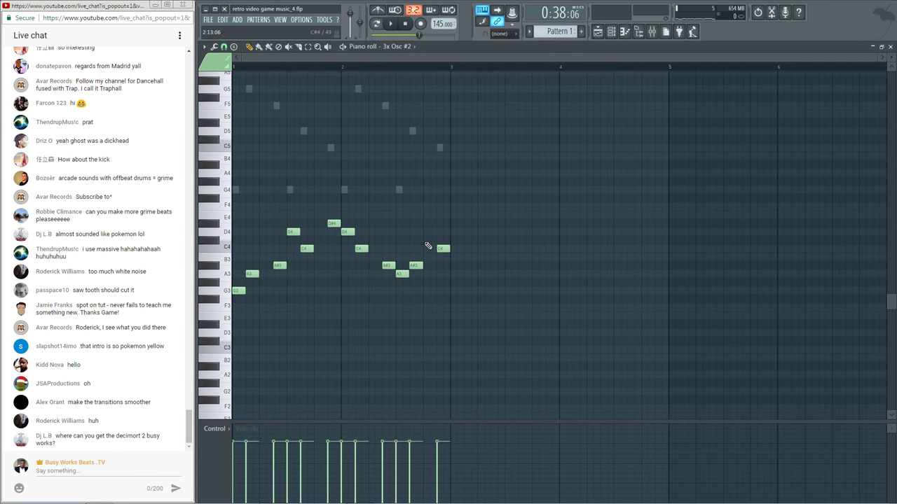
Audition the scale tones G3, A3, A#3, C4, D4, F4 and G4 on the piano roll keyboard
left_click(215, 294)
left_click(226, 275)
left_click(216, 267)
left_click(222, 251)
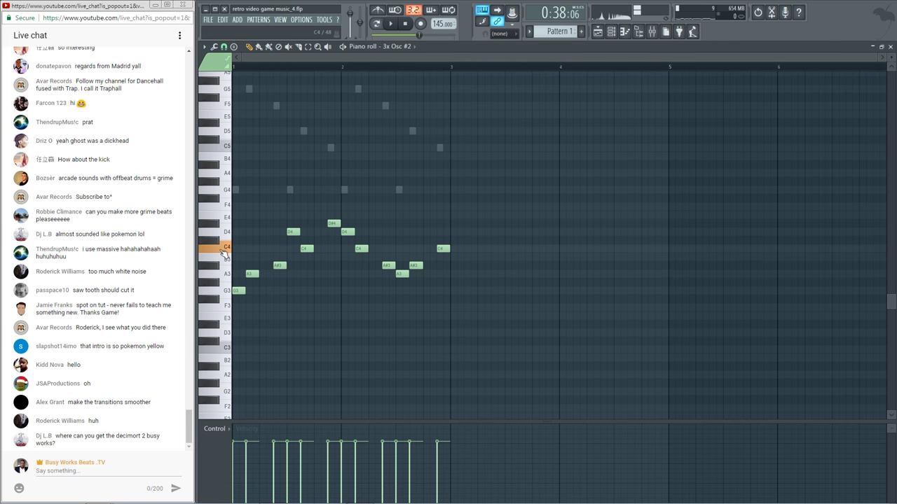
left_click(222, 234)
left_click(222, 208)
left_click(225, 193)
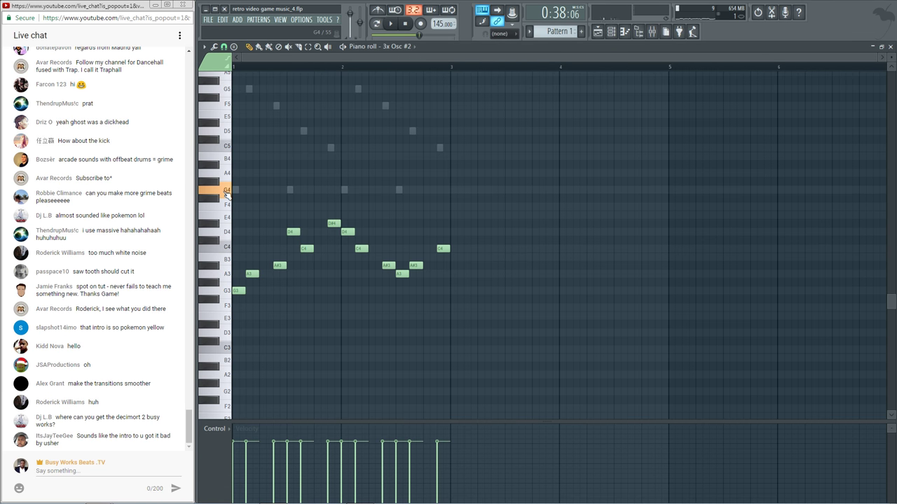
Stack the scale notes G3, A3, A#3, C4, D4, D#4, F4 and G4 at the start of Pattern 7 for 3x Osc #7
left_click(613, 32)
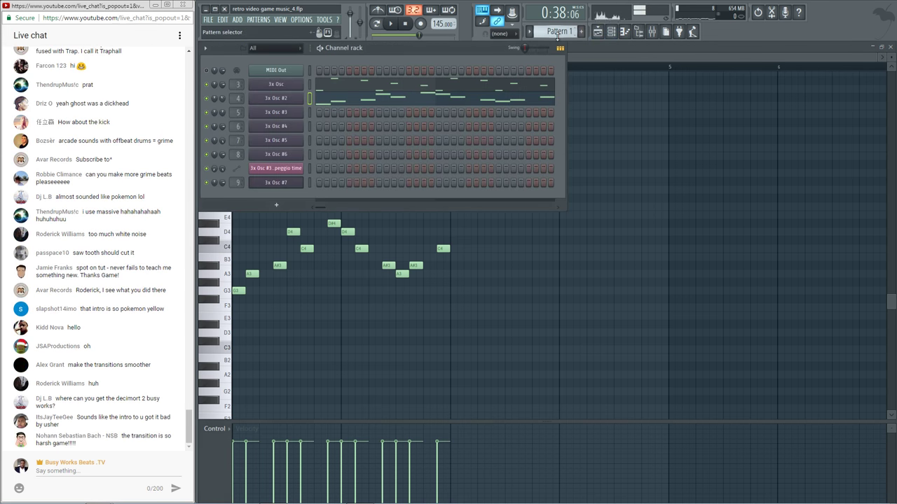
left_click_drag(559, 32, 559, 13)
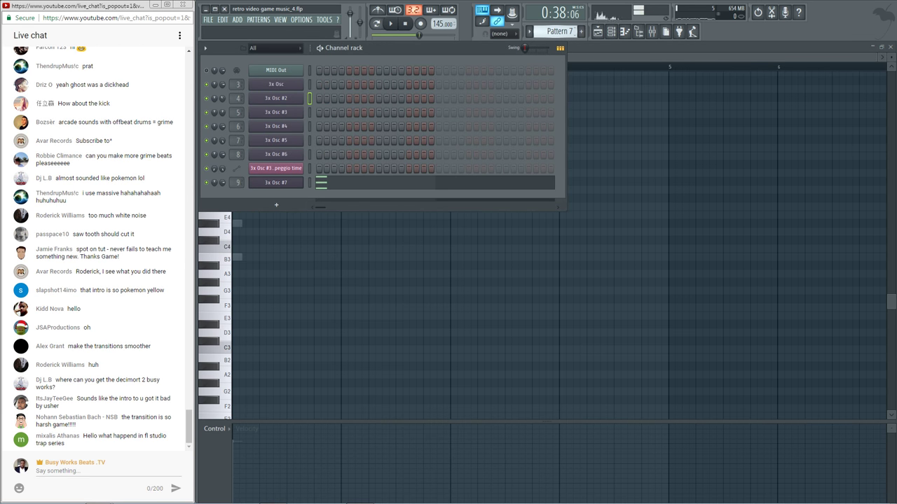
left_click(344, 184)
left_click(229, 291)
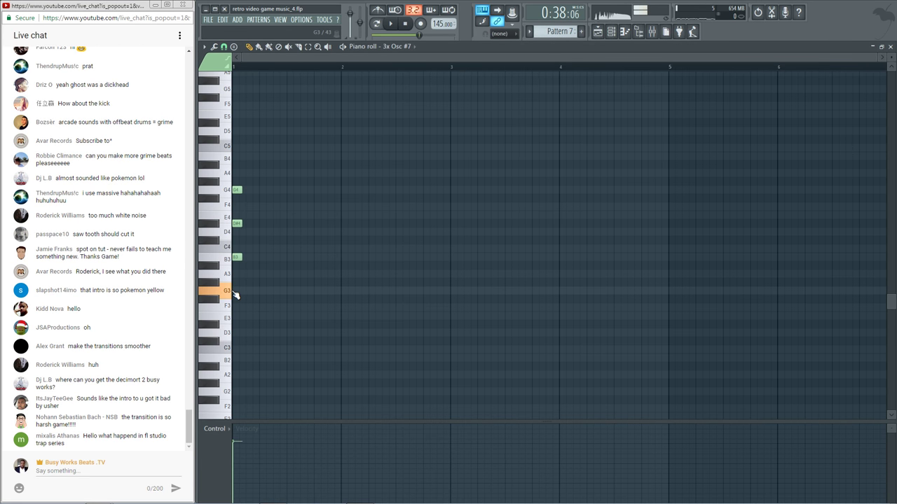
left_click(230, 274)
left_click(237, 265)
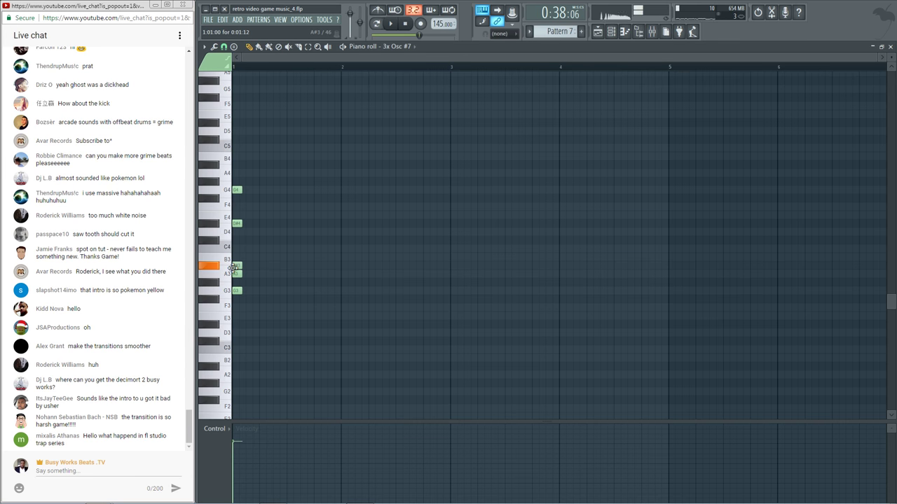
left_click(236, 248)
left_click(237, 232)
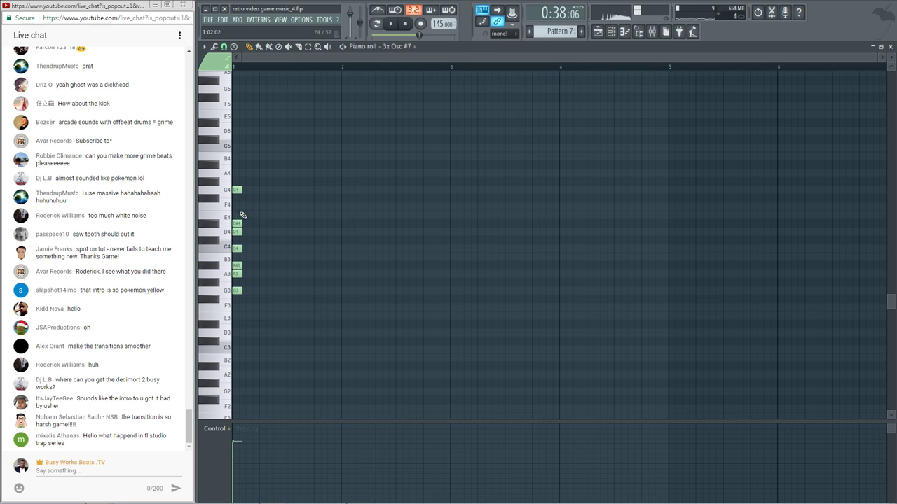
left_click(237, 207)
Move the stacked scale notes to bar 5 at minimum velocity and add an octave-higher copy reaching up to G5
key("ctrl+a")
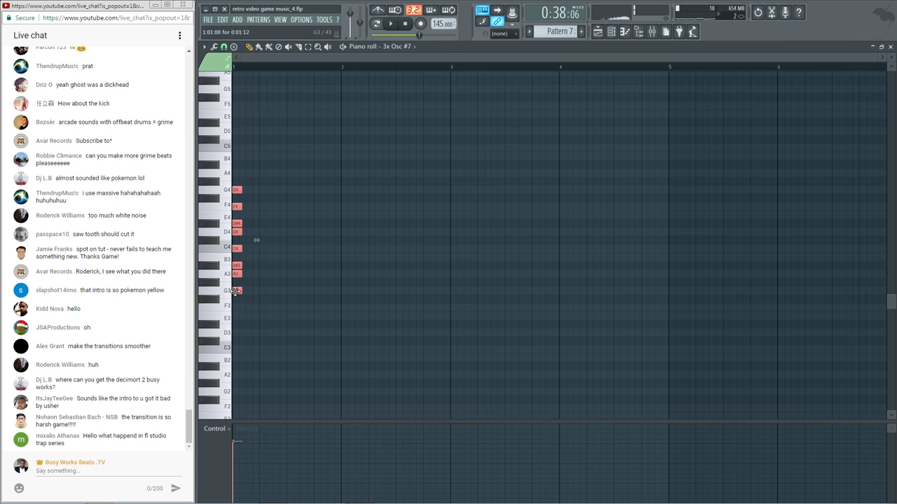
left_click_drag(236, 291, 670, 189)
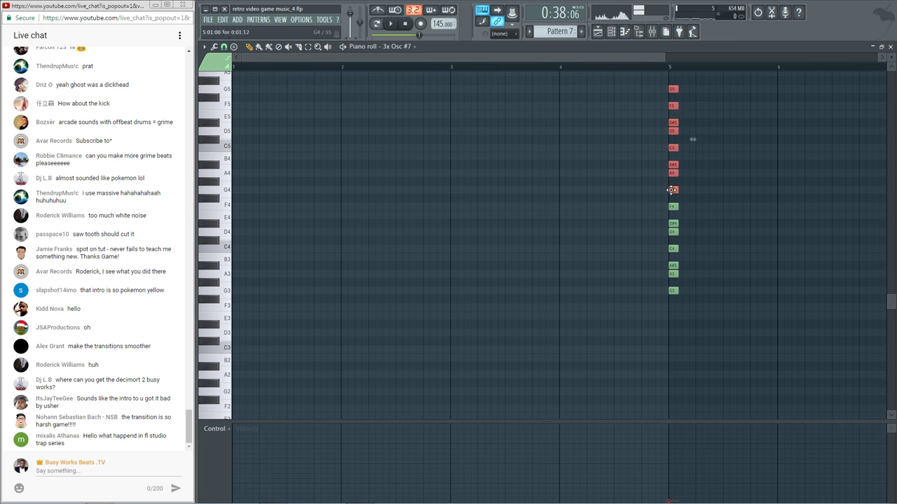
left_click_drag(676, 87, 673, 332)
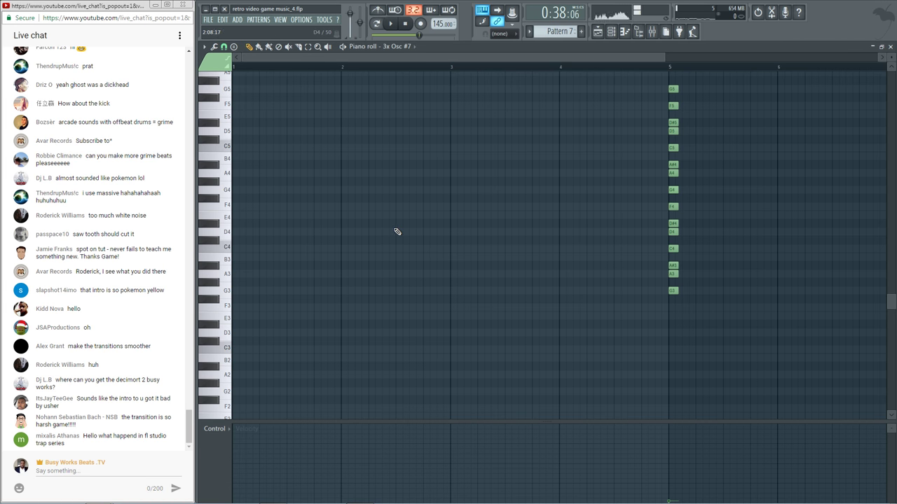
Send the message "d16 group" in the YouTube live chat
left_click(81, 469)
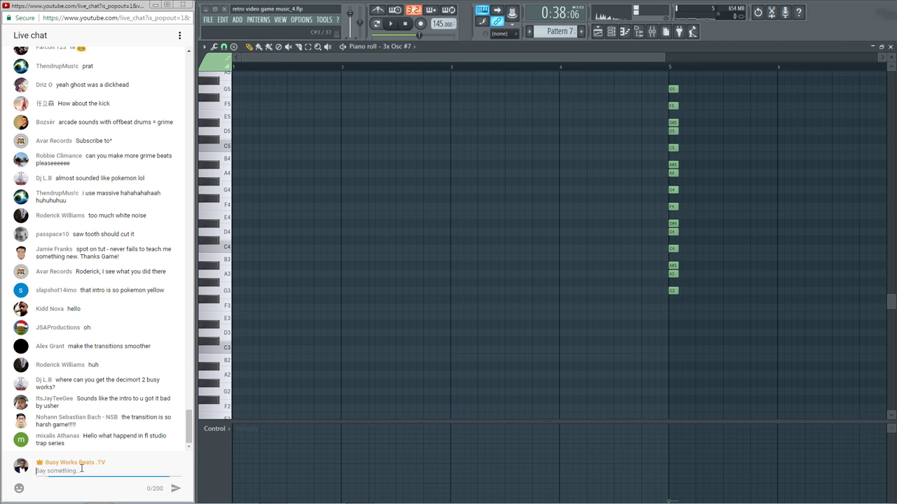
type("d16 group")
key("Return")
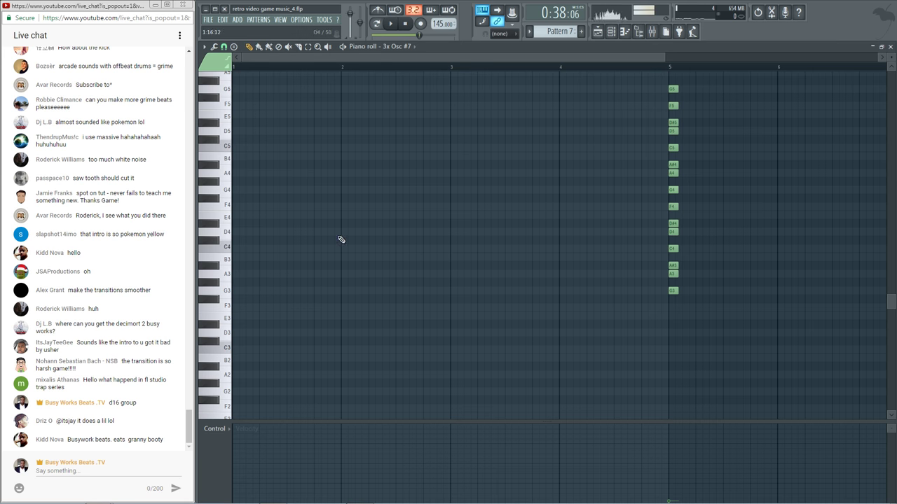
Enter short G4, D#4 and C4 notes at the start of Pattern 7 and audition the chord in the playlist
left_click(235, 189)
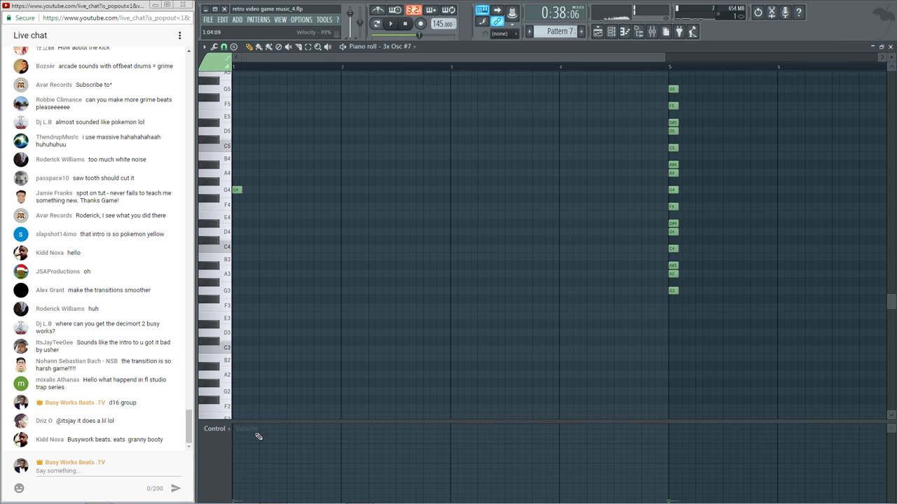
left_click(237, 223)
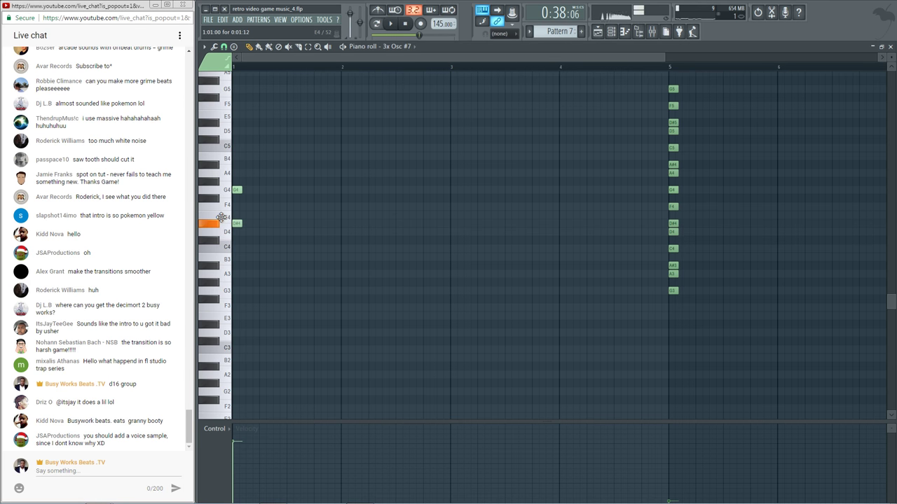
left_click(238, 250)
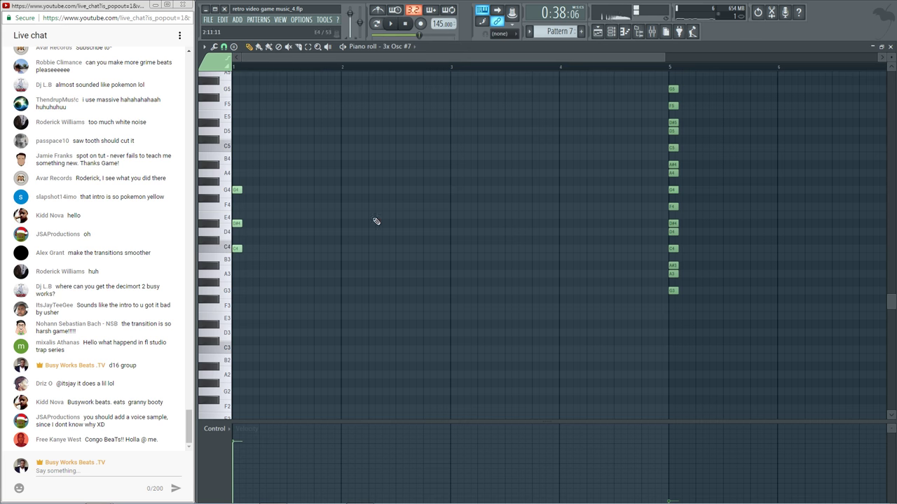
key("space")
left_click(889, 46)
left_click(611, 31)
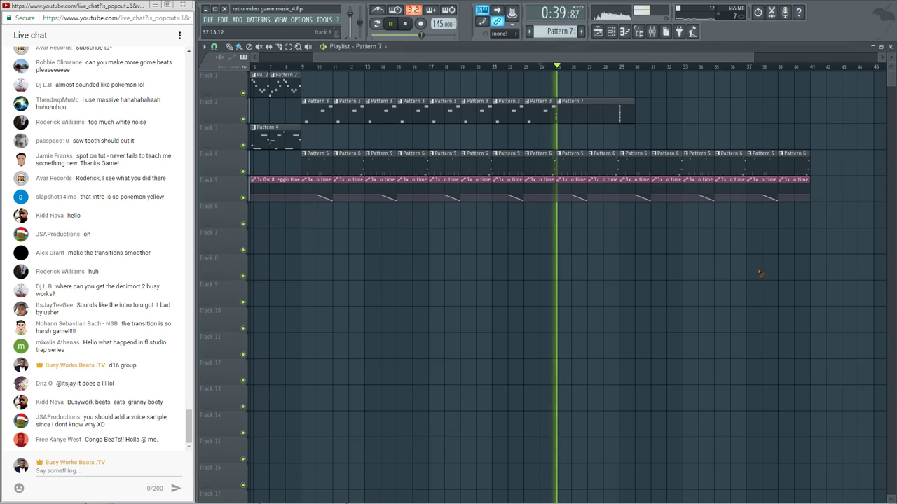
Delete the D#4 and C4 notes at the start of the 3x Osc #7 part in Pattern 7
left_click(613, 33)
left_click(326, 183)
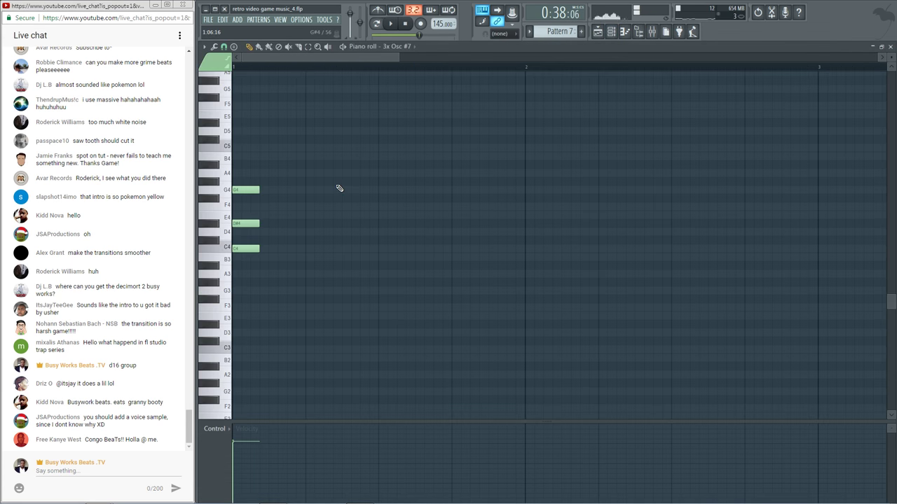
right_click(241, 223)
right_click(239, 248)
scroll(254, 74, "down", 5)
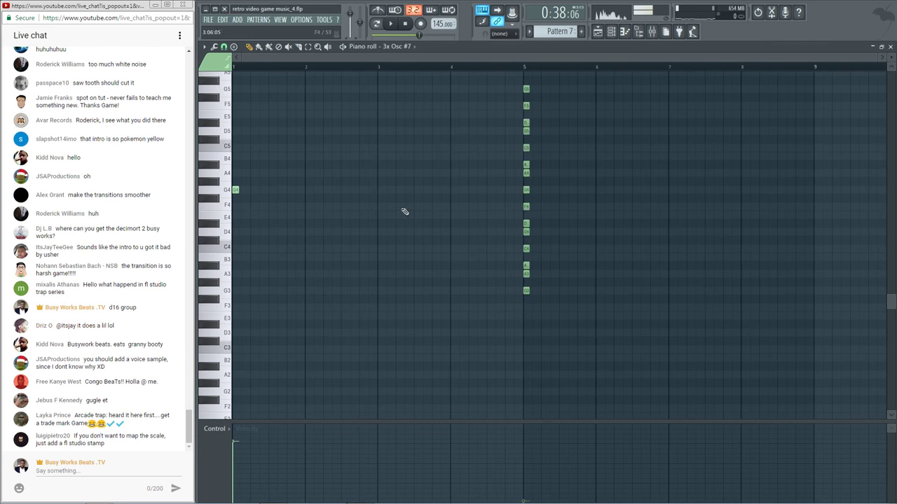
scroll(376, 76, "up", 2)
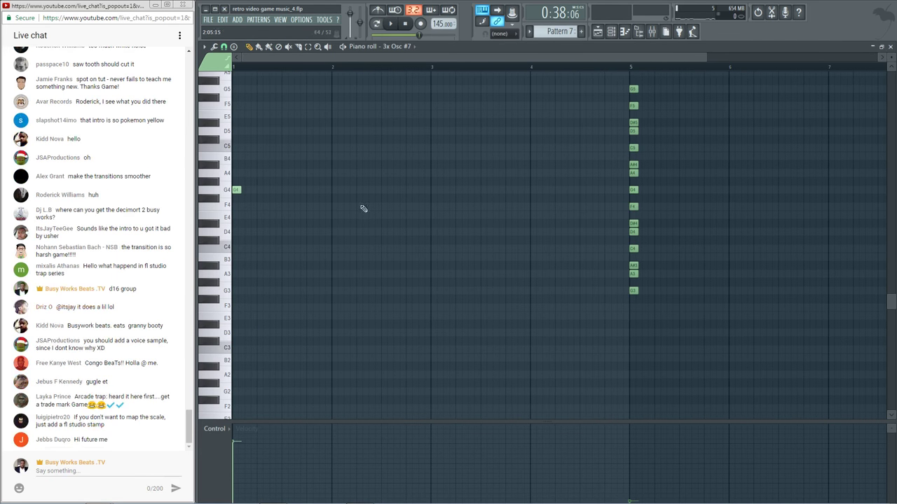
Add short A#4 and D5 notes above the G4 at the start of Pattern 7 and audition the chord
left_click(237, 165)
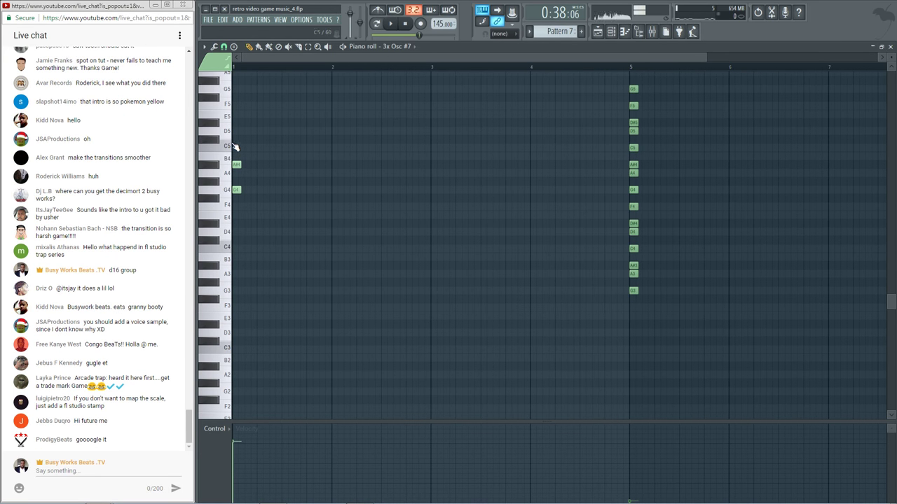
left_click(237, 131)
key("space")
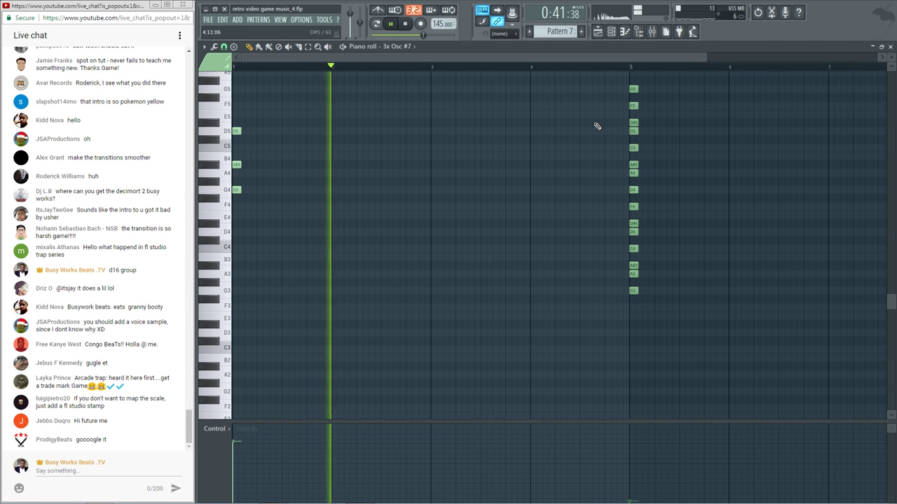
key("space")
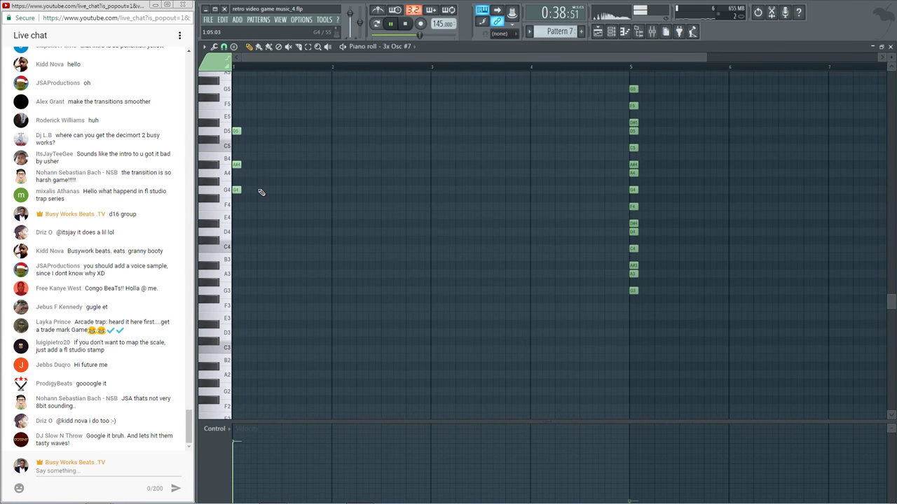
Copy the opening chord to beat 4 of bar 1, reshape it to G4, C5 and D#5, and audition it
left_click_drag(269, 203, 309, 130)
key("space")
key("ctrl+d")
left_click(307, 108)
right_click(310, 133)
left_click_drag(311, 166, 312, 149)
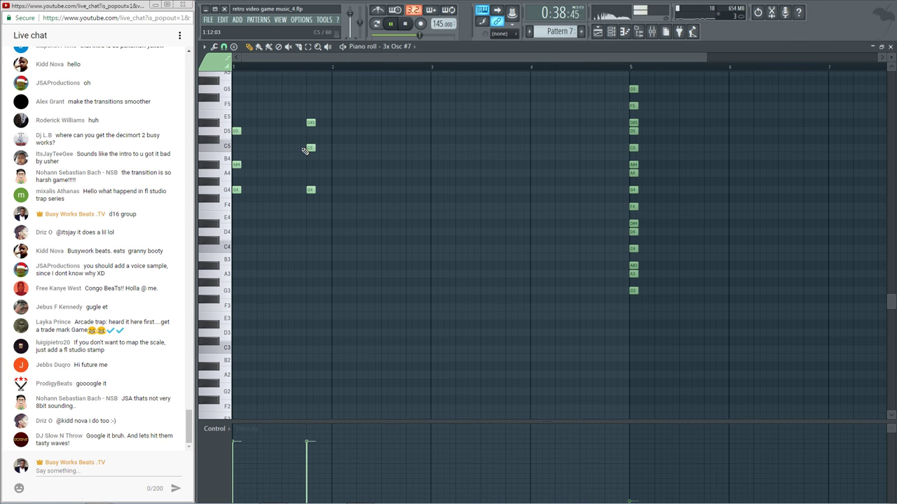
key("space")
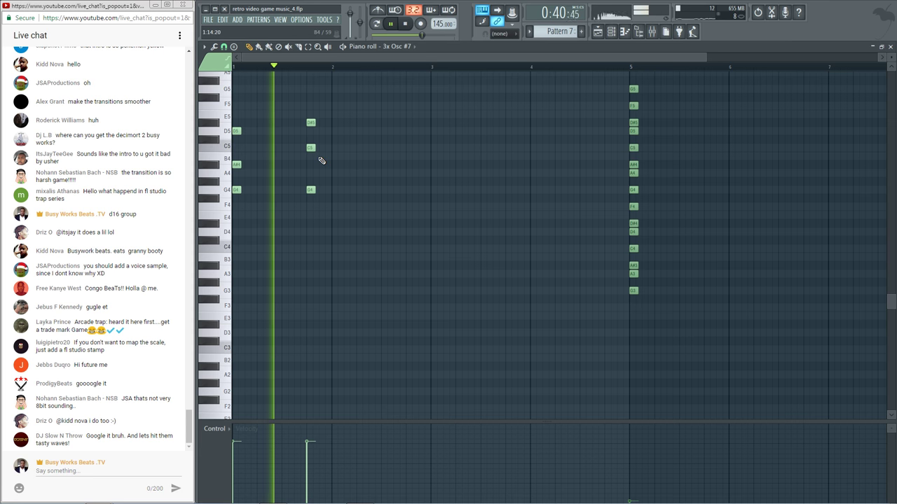
key("space")
Copy the opening chord to the start of bar 2, lowered to C4, D#4 and G4, and audition it
left_click_drag(286, 201, 233, 122)
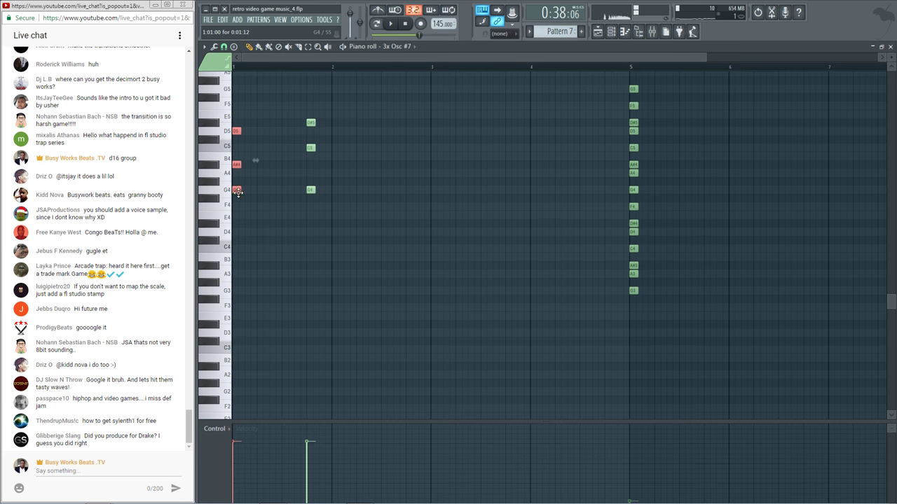
left_click_drag(237, 190, 336, 252)
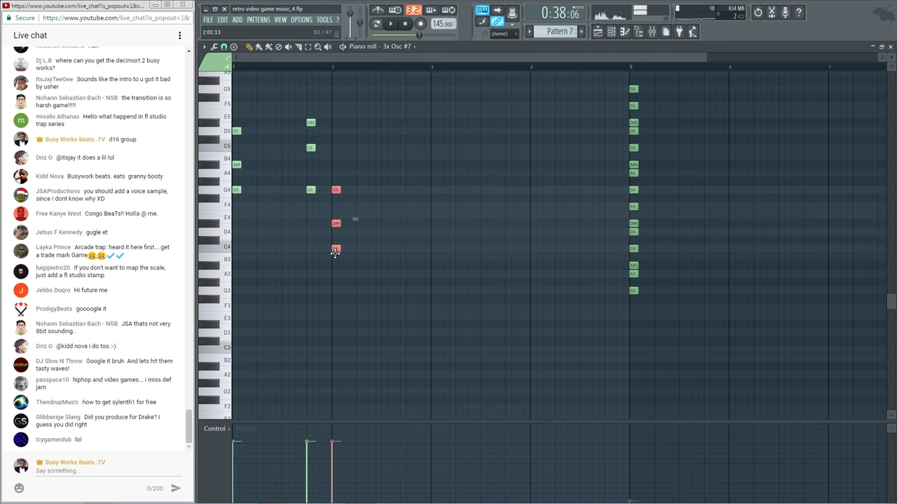
left_click(342, 278, "ctrl")
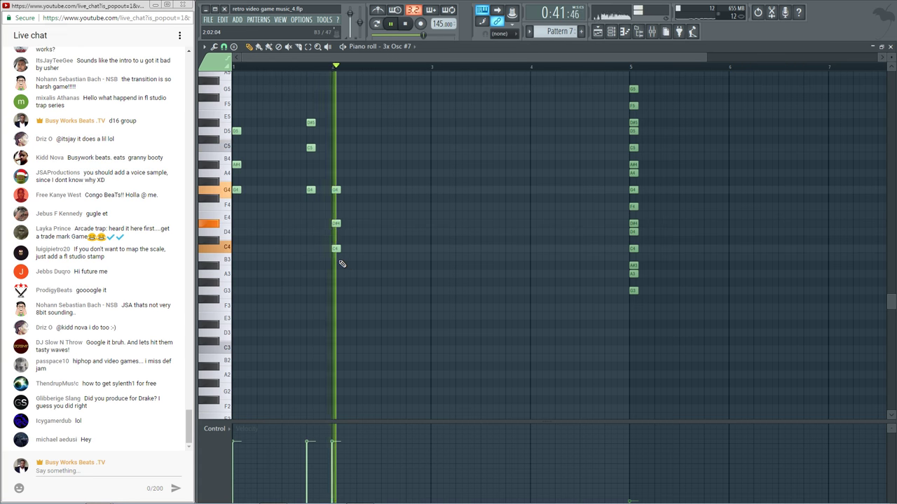
Copy the C4, D#4 and G4 chord from bar 2 to the start of bar 3
left_click_drag(351, 277, 336, 218)
left_click_drag(337, 179, 433, 252)
key("space")
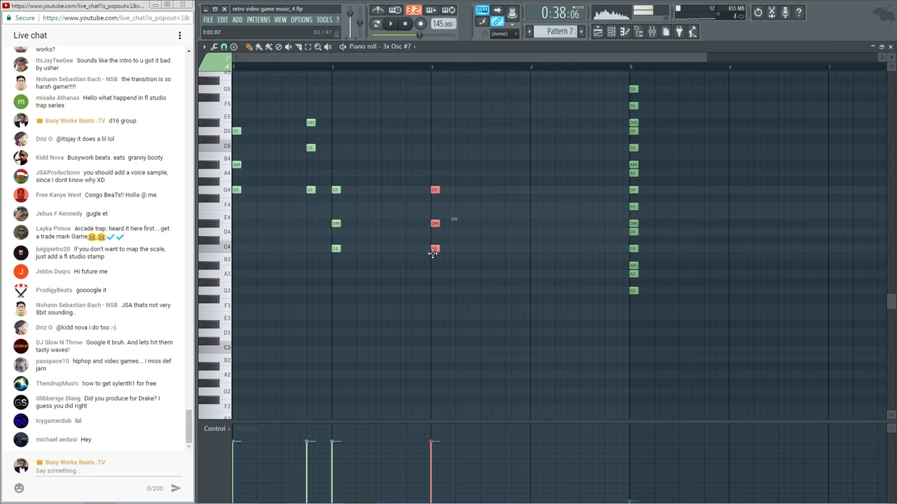
Adjust the attack time of 3x Osc #7's volume envelope while playing the new chords in the playlist
left_click(490, 227, "ctrl")
left_click(890, 46)
key("space")
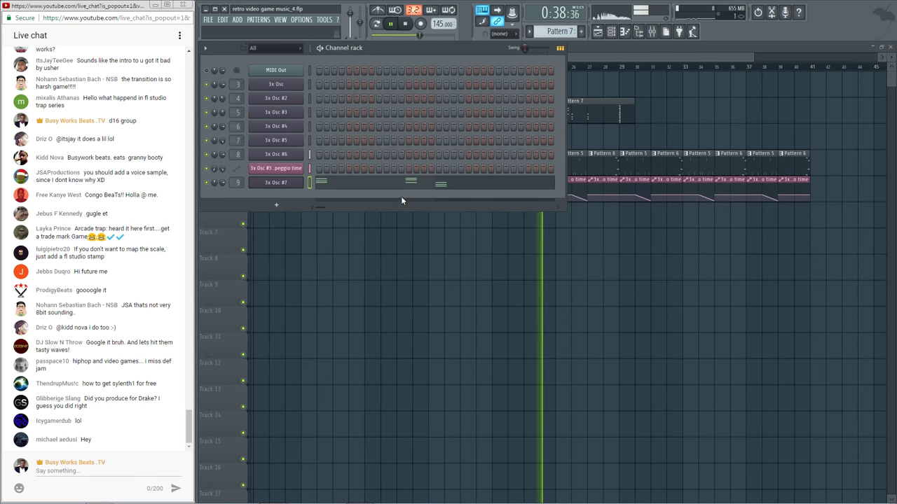
left_click(275, 182)
left_click_drag(305, 276, 309, 273)
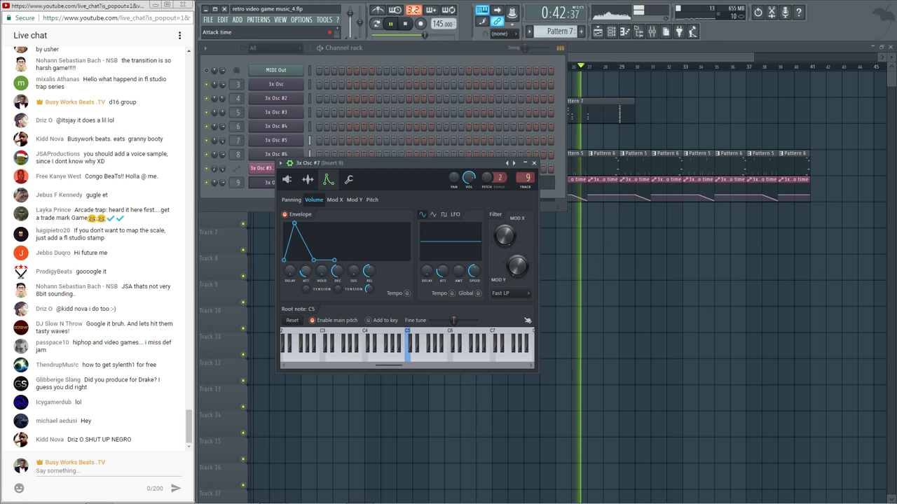
left_click_drag(311, 276, 303, 278)
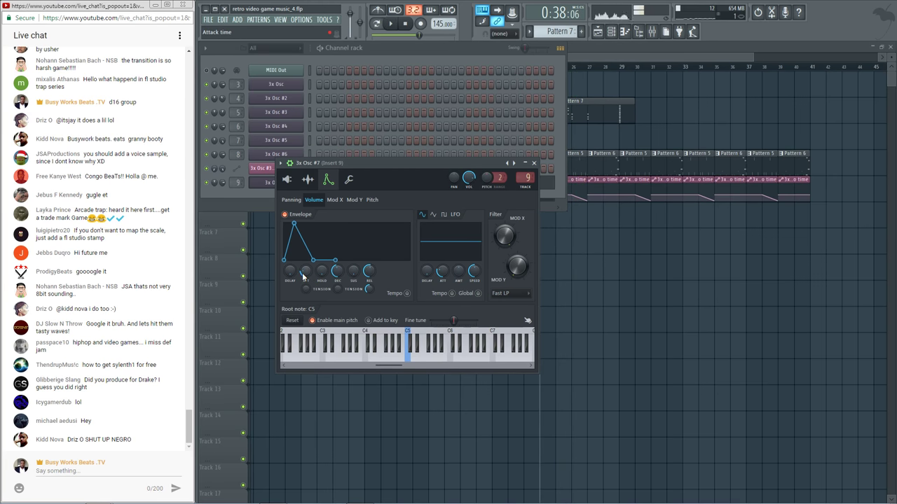
Shorten the Pattern 7 clip on Track 2 to three bars and repeat it back to back up to bar 37
left_click(587, 109)
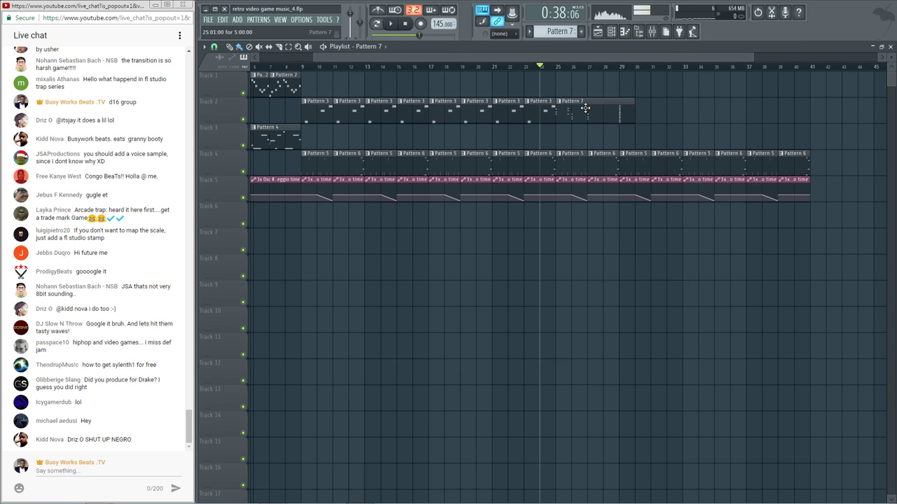
left_click_drag(629, 111, 603, 111)
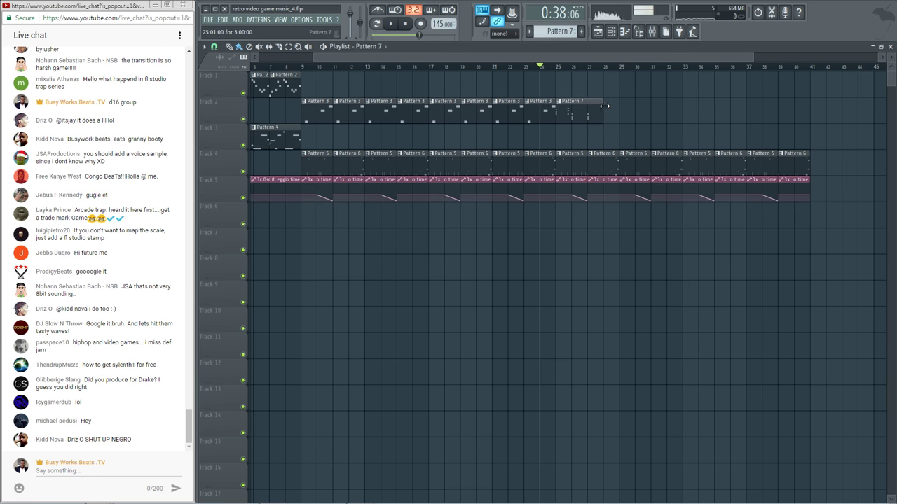
scroll(571, 75, "down", 3)
left_click_drag(559, 75, 545, 116)
mouse_move(544, 116)
left_mouse_down()
mouse_move(612, 108)
mouse_move(546, 120)
left_mouse_up()
left_click(657, 126, "ctrl")
Delete the Track 4 pattern clips and Track 5 arpeggio time clips that extend past bar 37
right_click(692, 163)
right_click(672, 164)
right_click(671, 188)
right_click(692, 189)
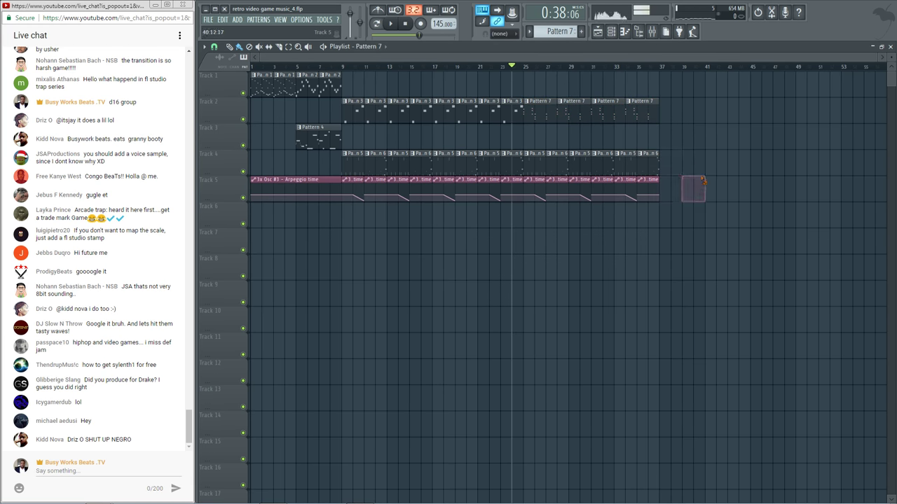
Play the arrangement from the beginning with the editor and plugin windows closed, and save the project
key("space")
scroll(391, 72, "up", 2)
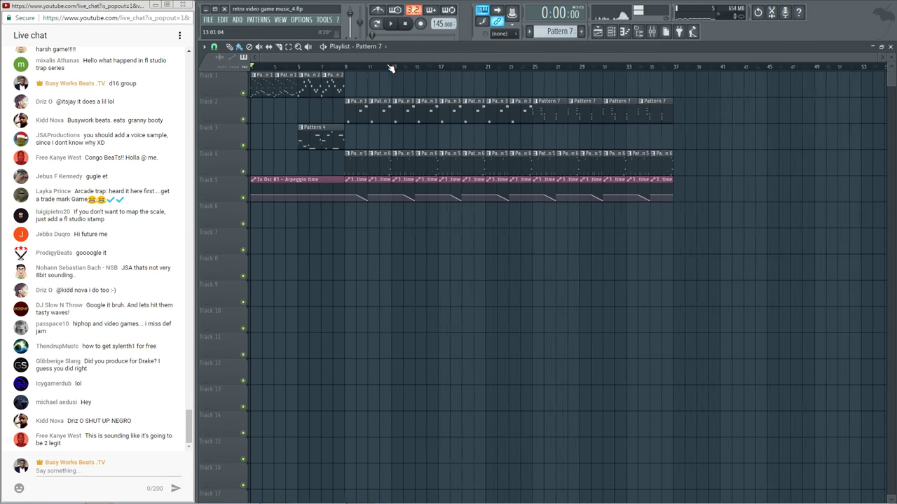
left_click(890, 46)
left_click(842, 110)
left_click(843, 110)
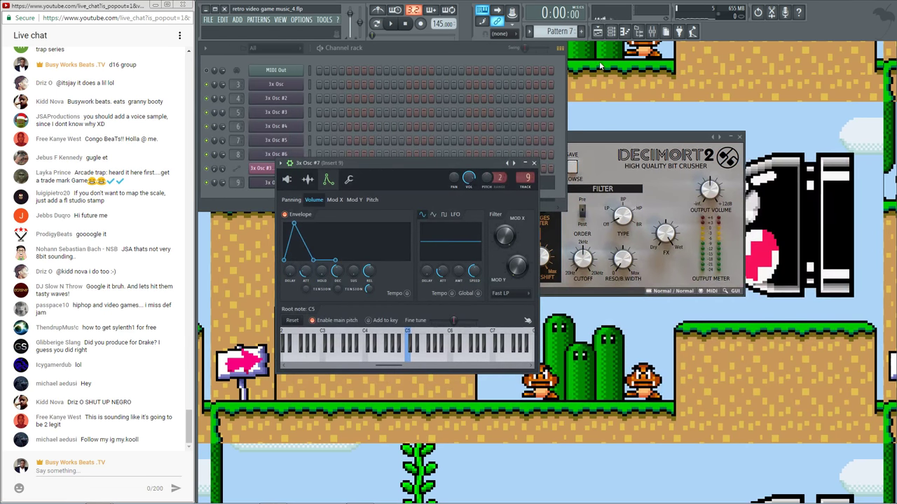
left_click(610, 32)
left_click(610, 32)
key("space")
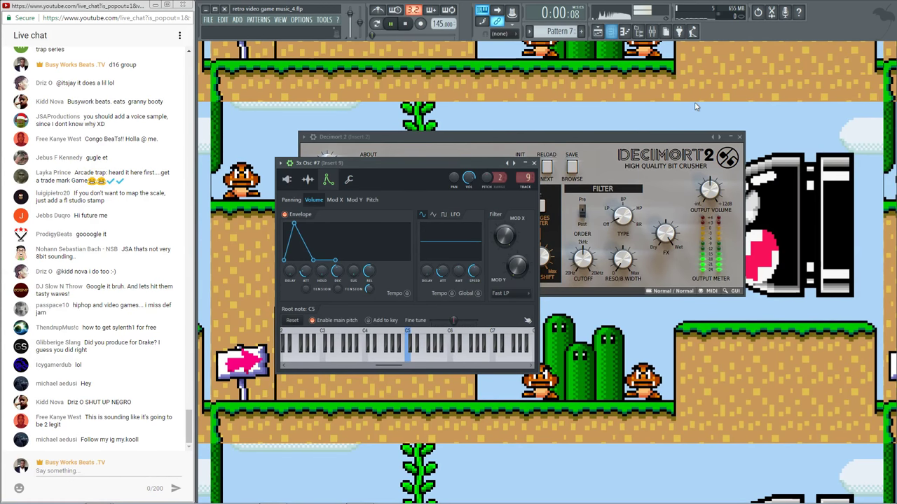
left_click(739, 137)
left_click(534, 163)
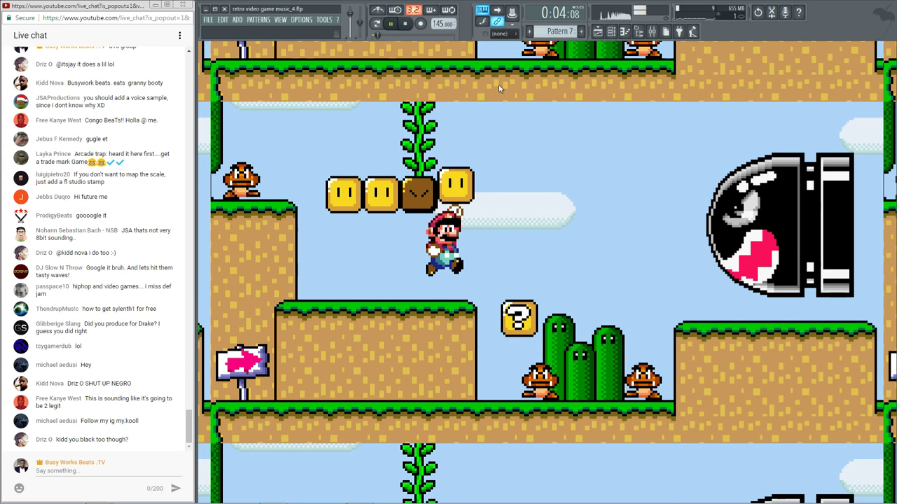
key("ctrl+s")
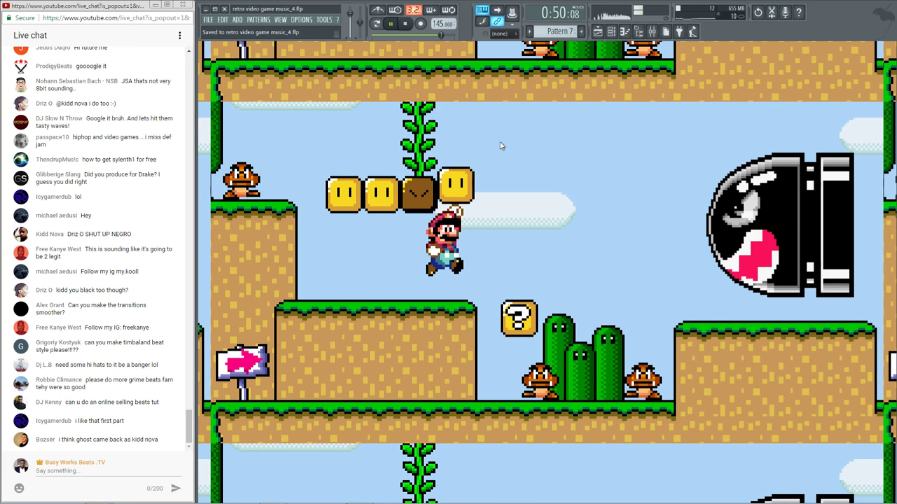
Re-space the Pattern 7 clips on Track 2 to start at bars 29 and 33, removing the surplus copy
left_click(598, 34)
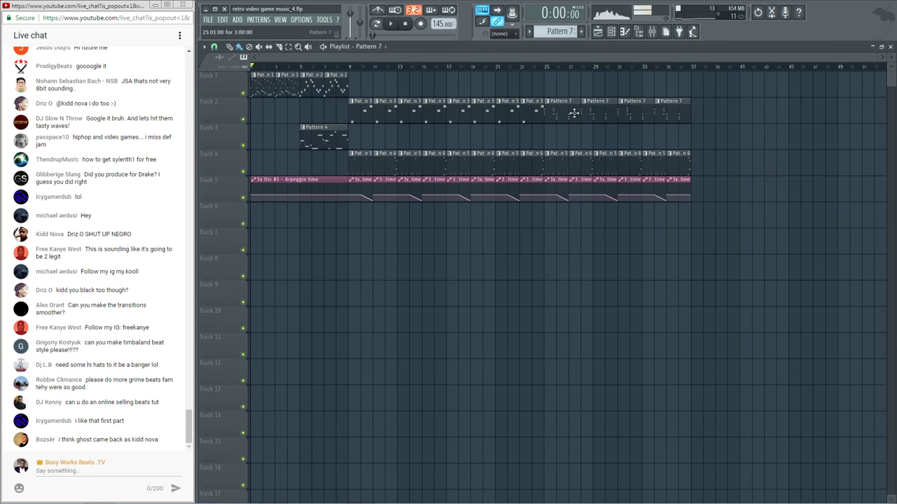
left_click_drag(592, 110, 602, 211)
right_click(637, 114)
right_click(664, 114)
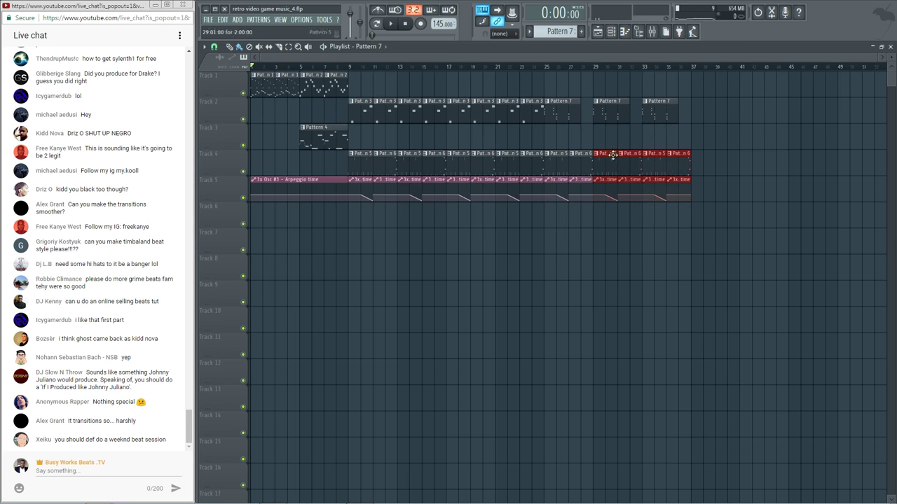
Copy the four-bar section at bar 29, including the Pattern 7, Track 4 and Track 5 clips, to bar 37
left_click_drag(635, 106, 596, 199, "ctrl")
left_click_drag(606, 117, 706, 124, "shift")
left_click(707, 133, "ctrl")
Switch to the empty Pattern 8 and add another 3x Osc channel
left_click(624, 33)
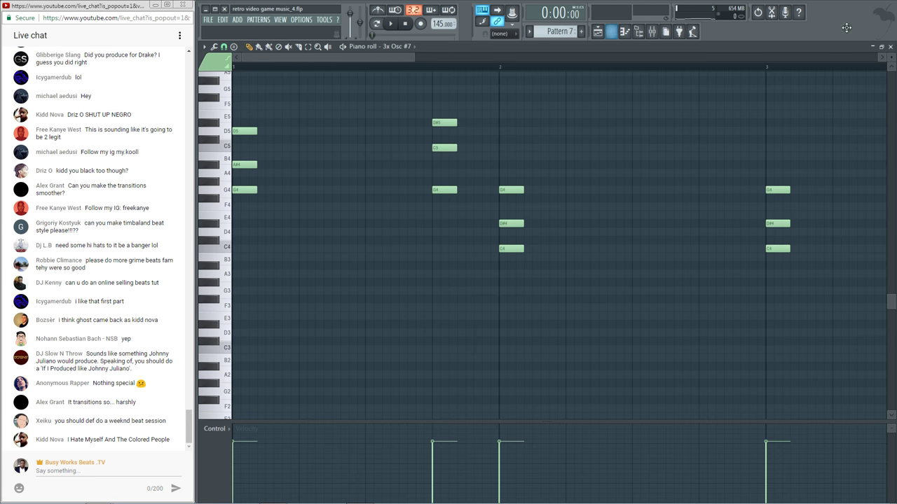
left_click(623, 35)
left_click(611, 33)
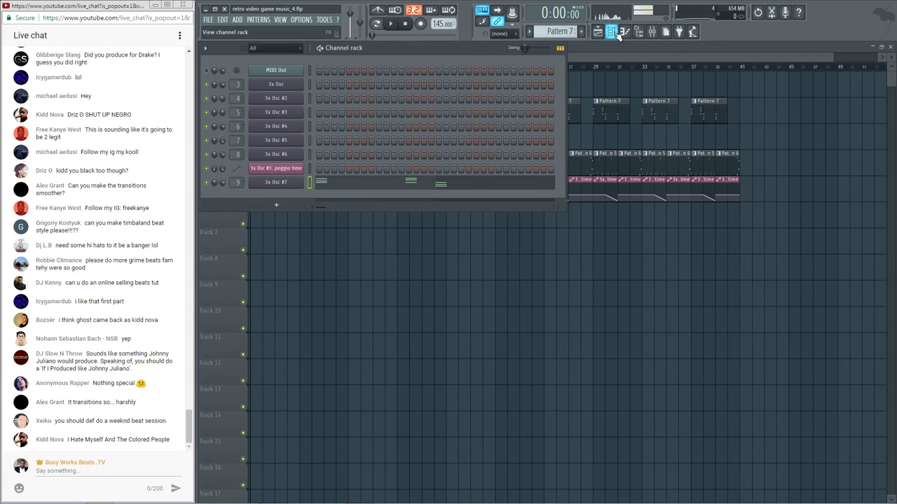
scroll(557, 31, "down", 1)
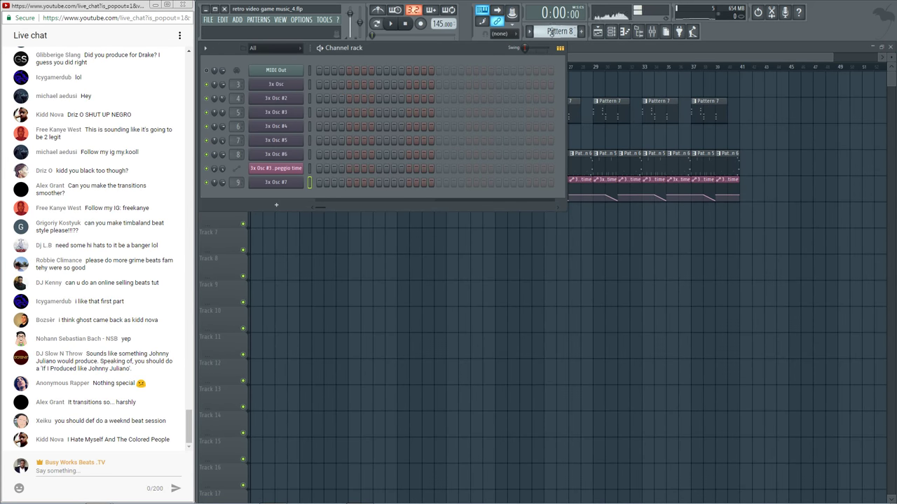
left_click(276, 205)
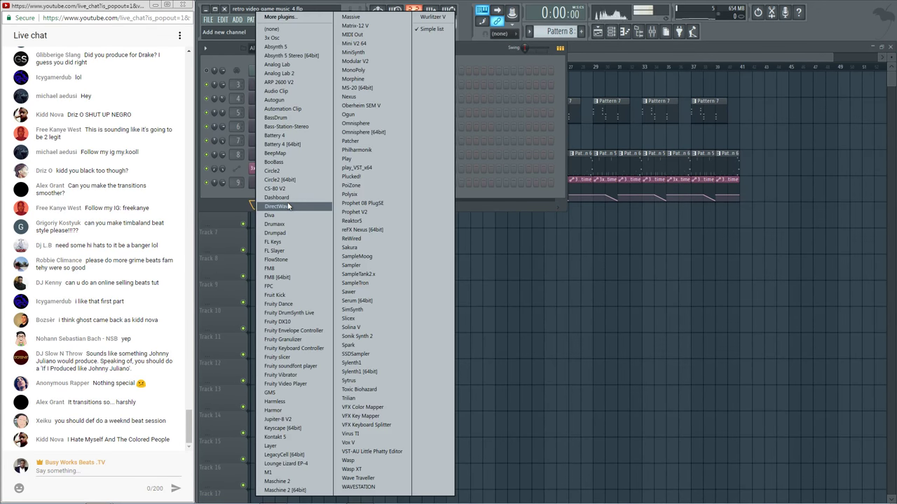
left_click(288, 38)
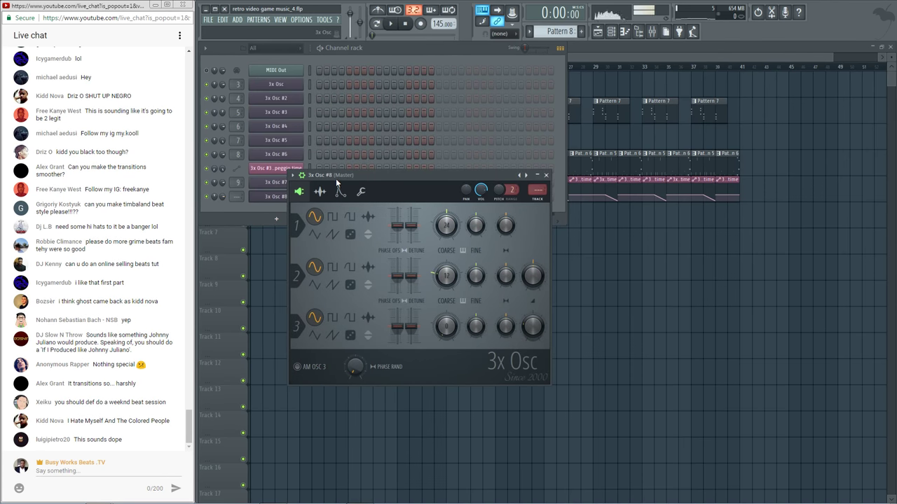
Send the message "at 3 go to facebook.com/busyworksbeats for the next live stream" in the YouTube live chat
left_click(81, 471)
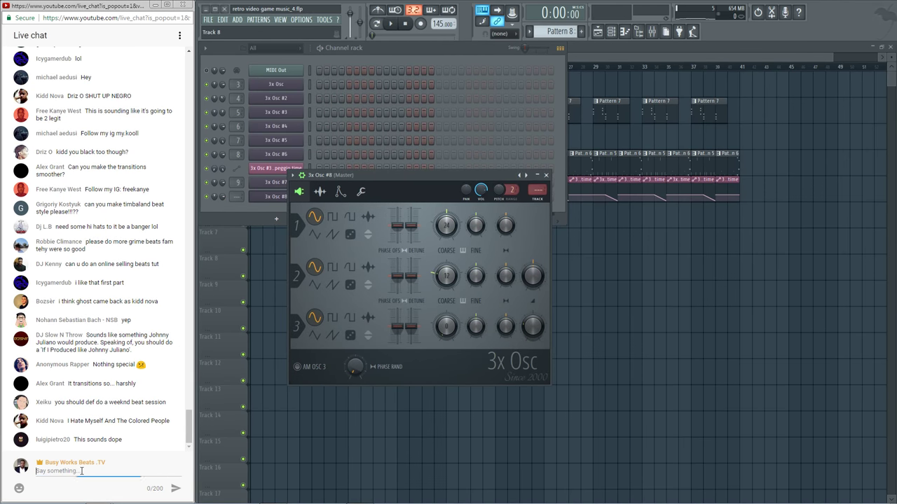
type("at 3 ")
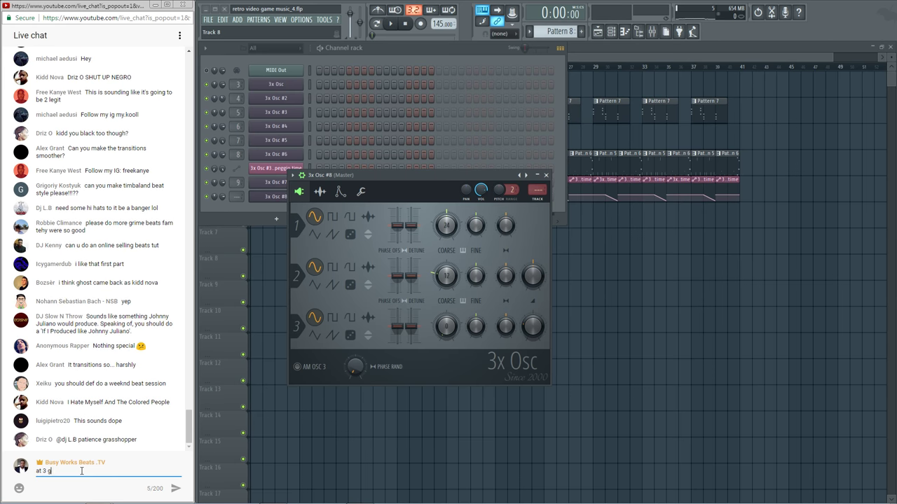
type("go to facebook.com")
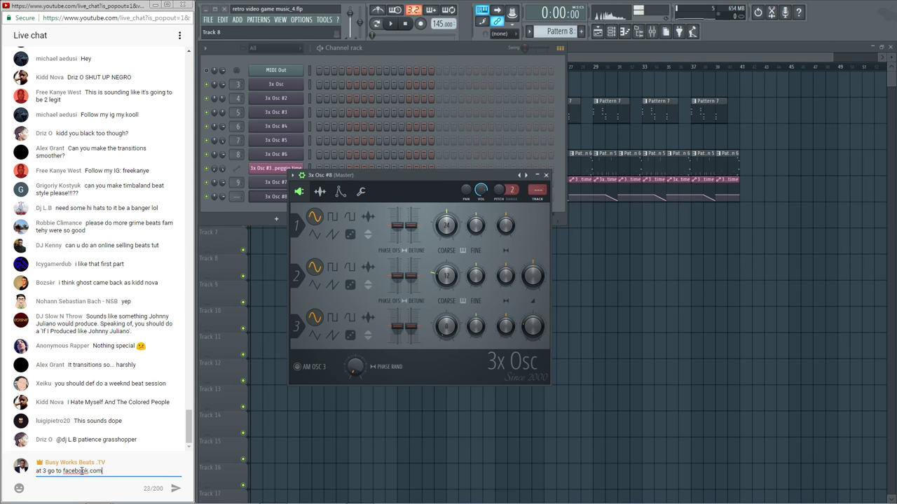
type("/busywo")
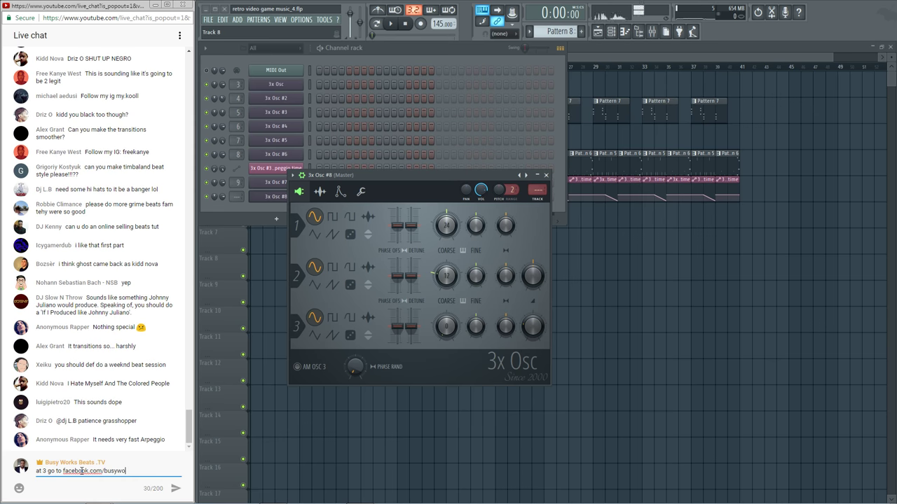
type("rksbeats for the next")
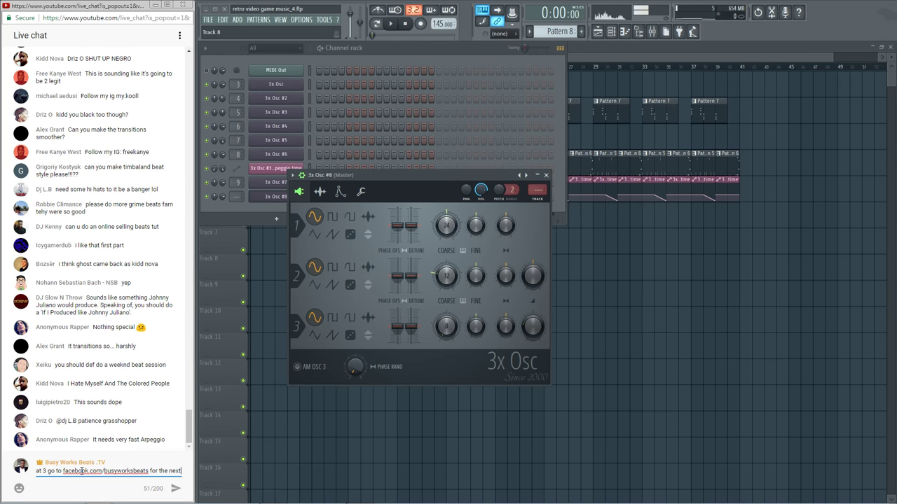
type(" live stream")
key("Return")
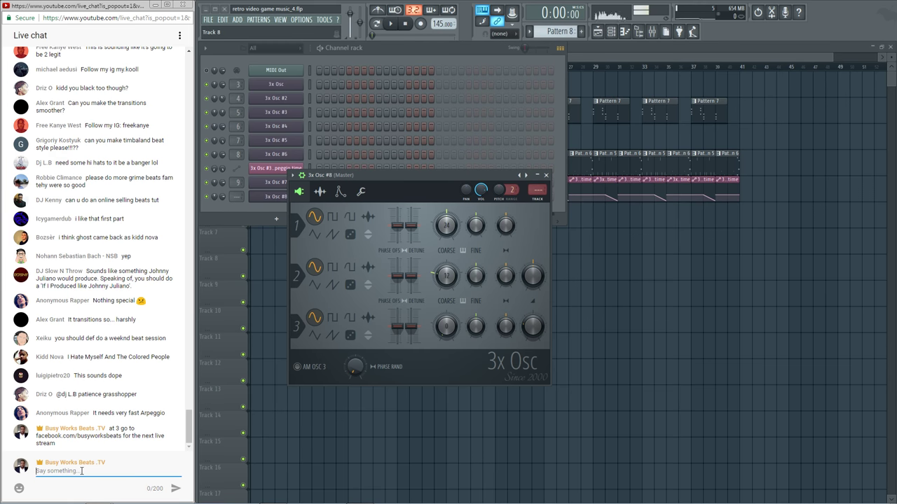
Route the 3x Osc #8 channel to mixer track 10 and return to the playlist
left_click_drag(237, 197, 237, 183)
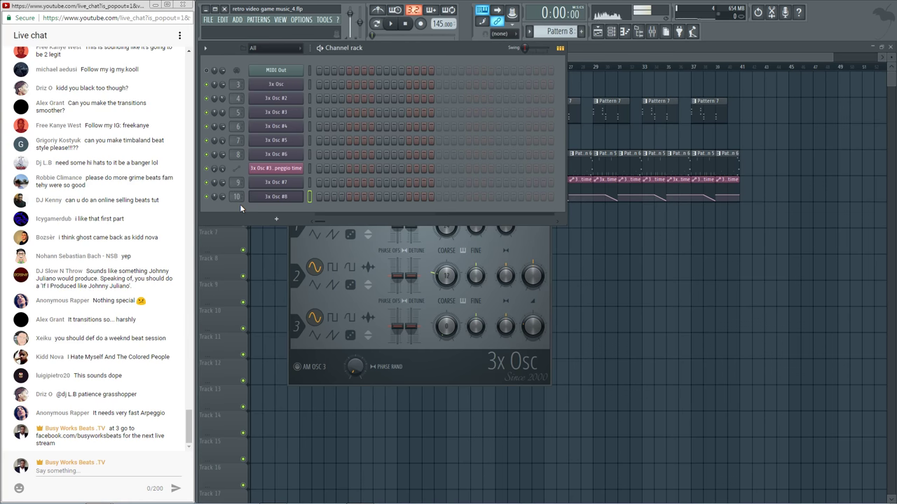
left_click(589, 324)
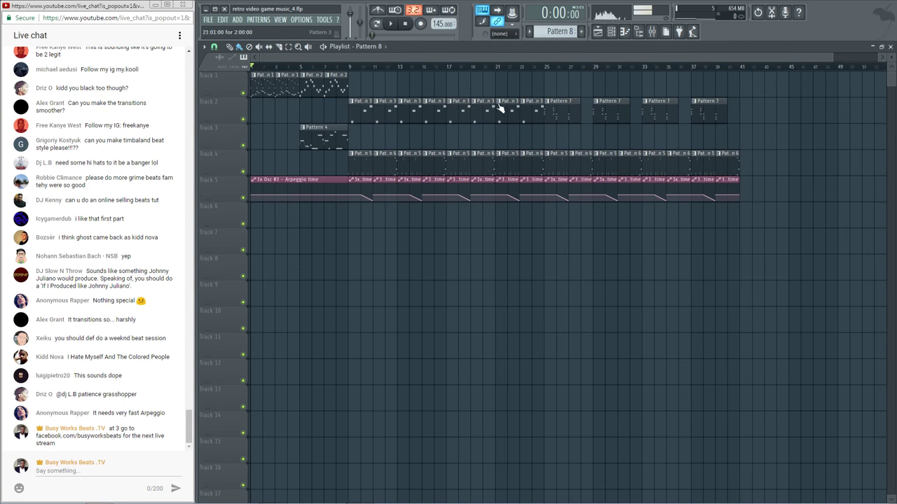
Play the song from the beginning and close the playlist and the other open editor windows, including 3x Osc #8
key("space")
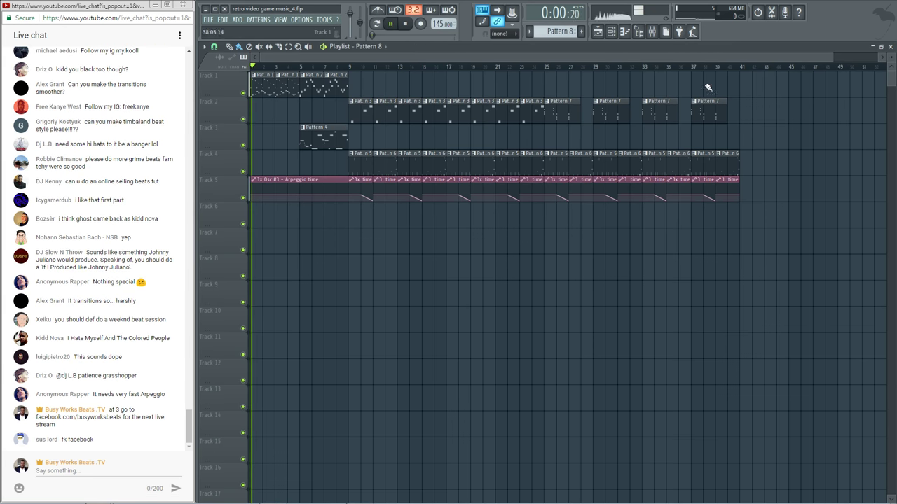
left_click(891, 46)
left_click(561, 45)
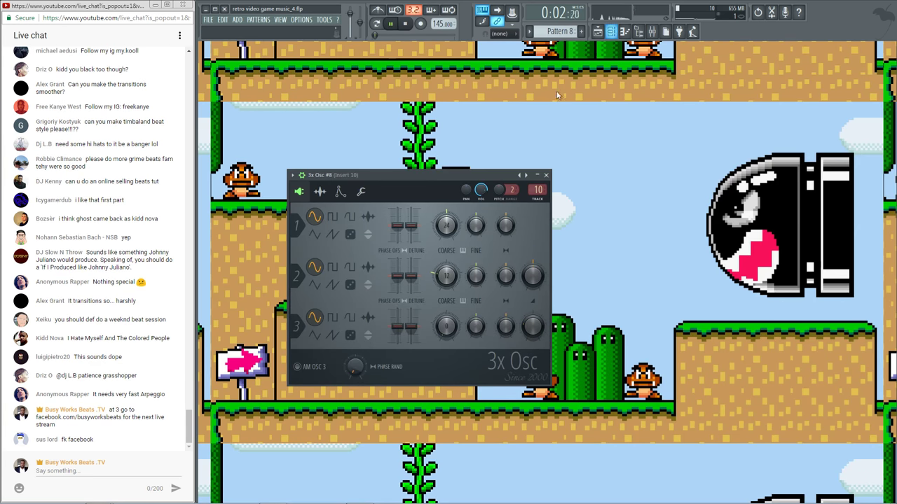
left_click(547, 175)
Save a new version of the project, and save it again under the name "arcade trap"
left_click(208, 19)
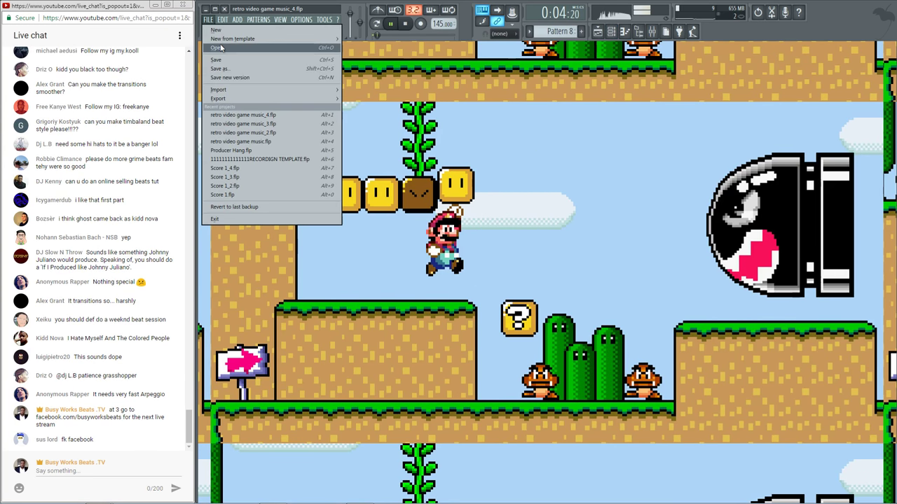
left_click(243, 77)
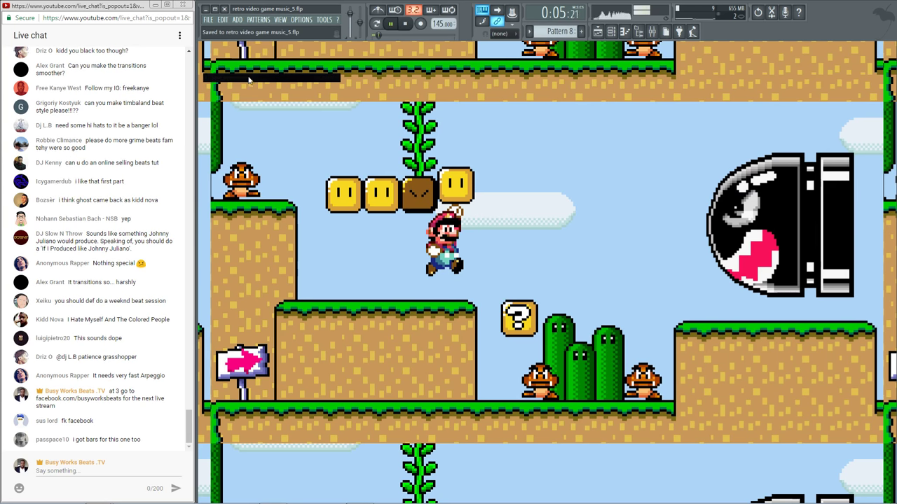
left_click(208, 19)
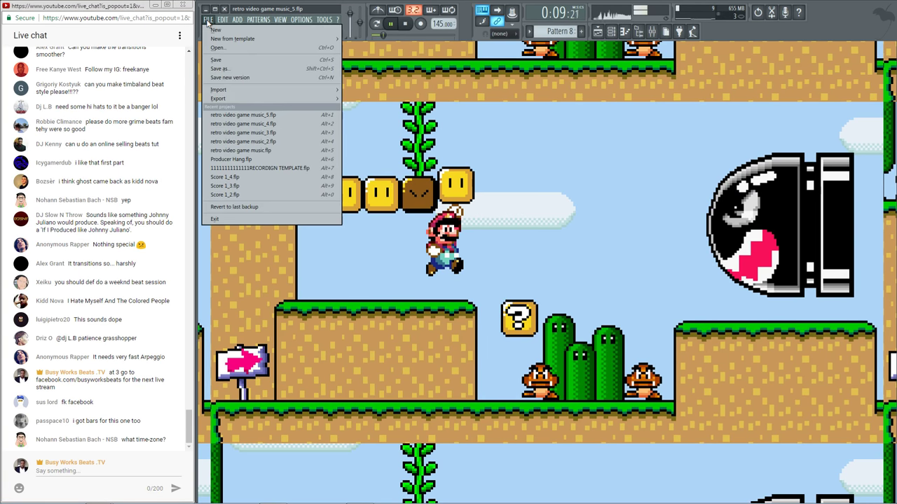
left_click(235, 68)
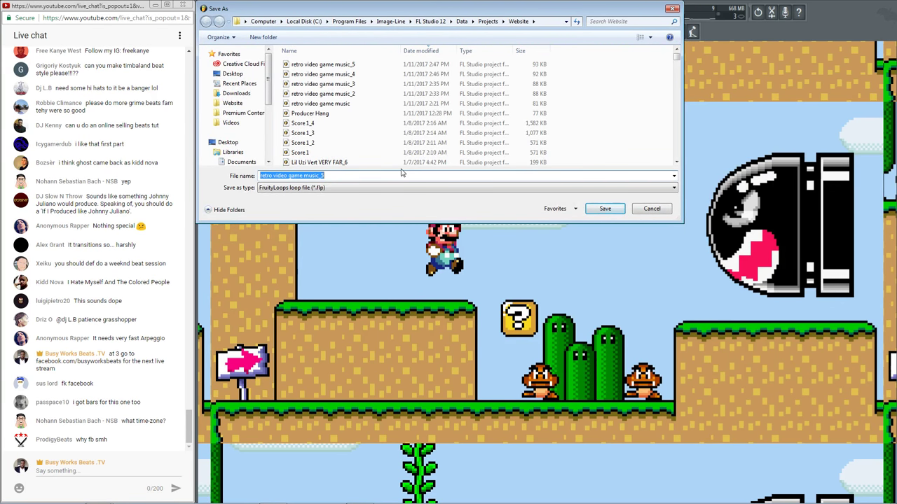
type("arcade trap")
key("Return")
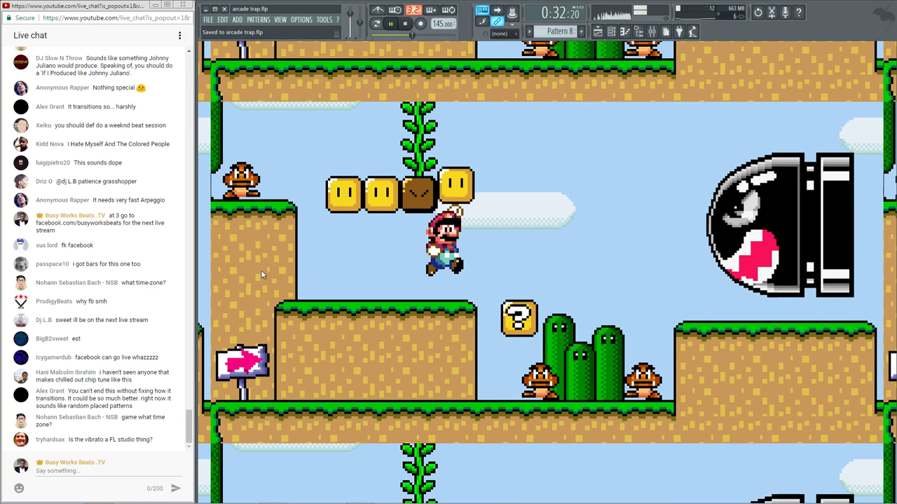
Send the message "3 pm EST" in the YouTube live chat
left_click(56, 469)
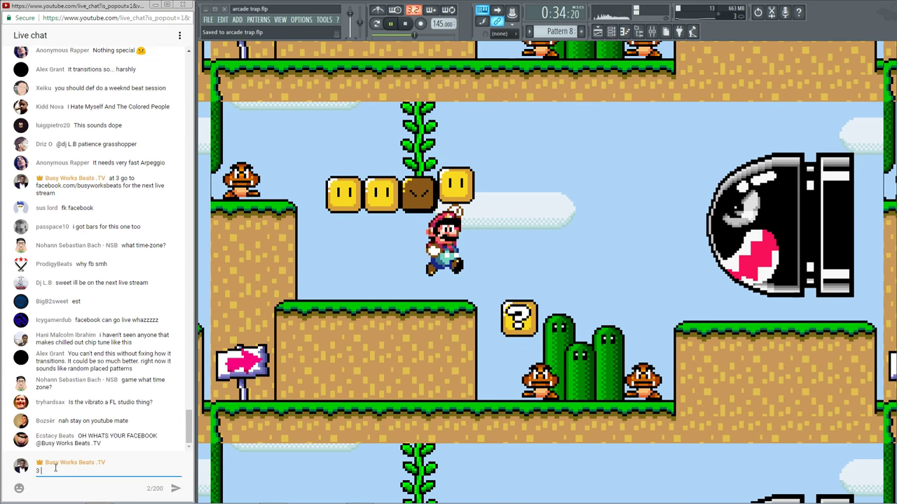
type("3 pm EST")
key("Return")
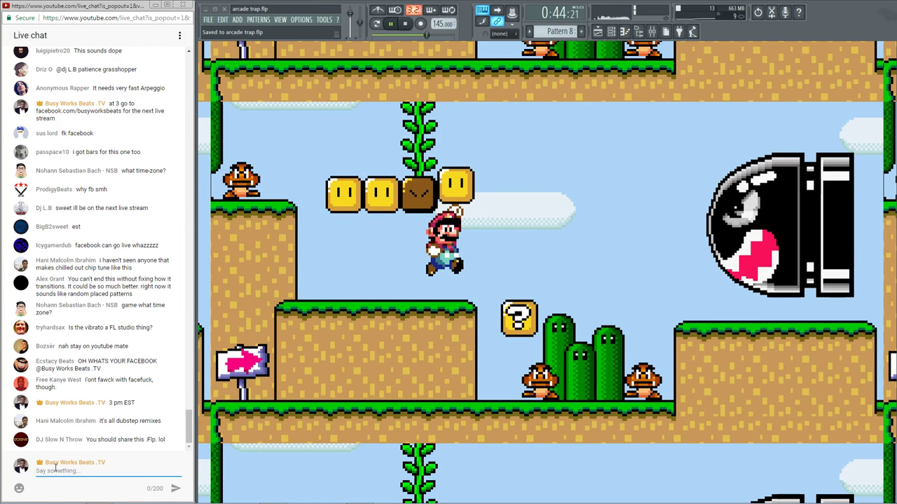
Copy the earlier chat message about the next live stream and paste it into the chat message field
left_click_drag(105, 120, 110, 84)
left_click(109, 104)
left_click(111, 101)
right_click(110, 84)
left_click(126, 89)
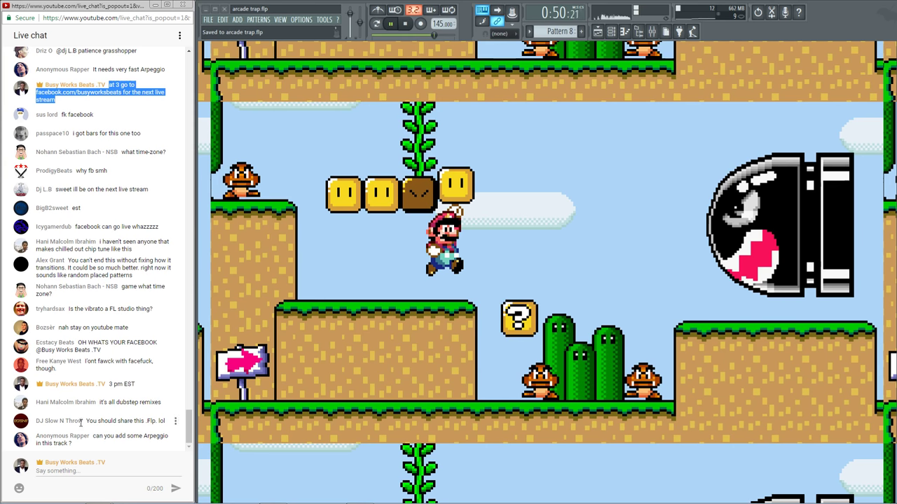
right_click(70, 473)
left_click(92, 400)
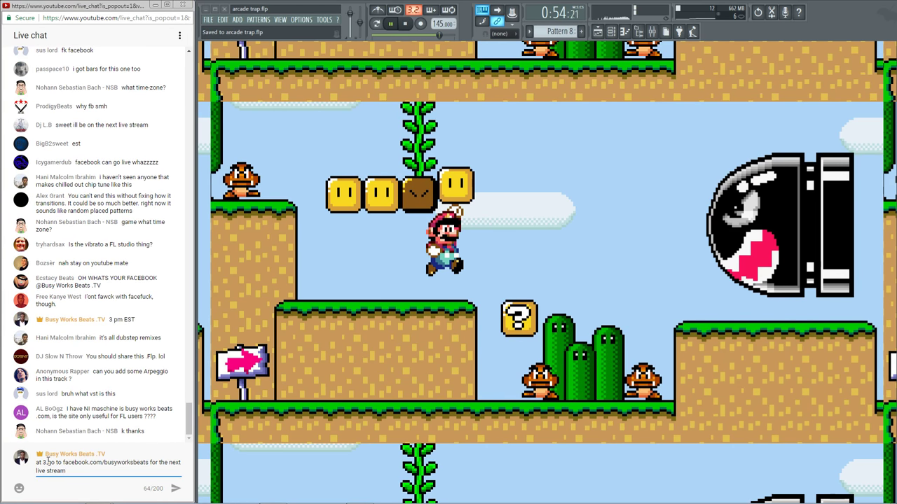
Edit the pasted message to "at 3PM EST (The next hour) go to facebook.com/busyworksbeats for the next live stream" and send it
type("EST")
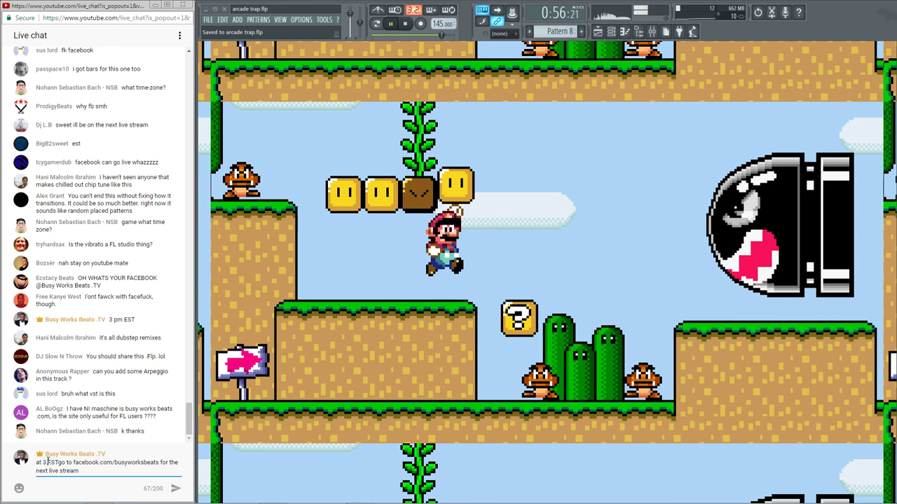
type("PM")
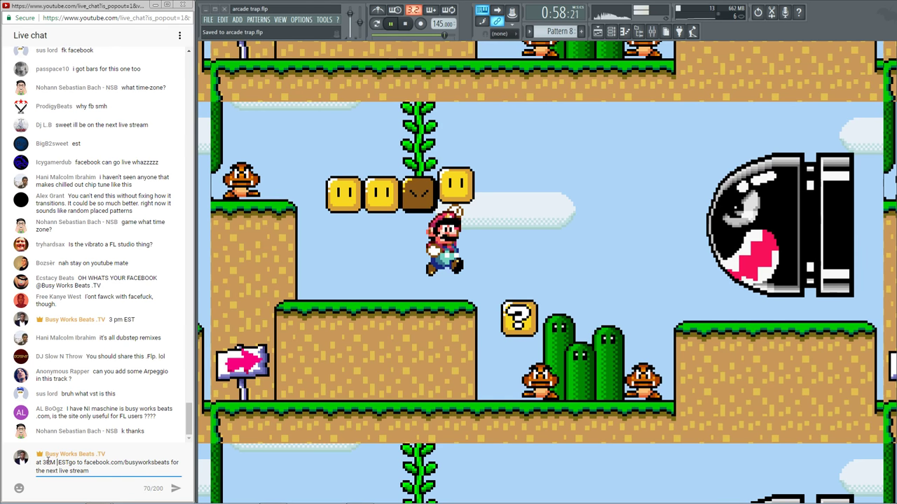
key("BackSpace")
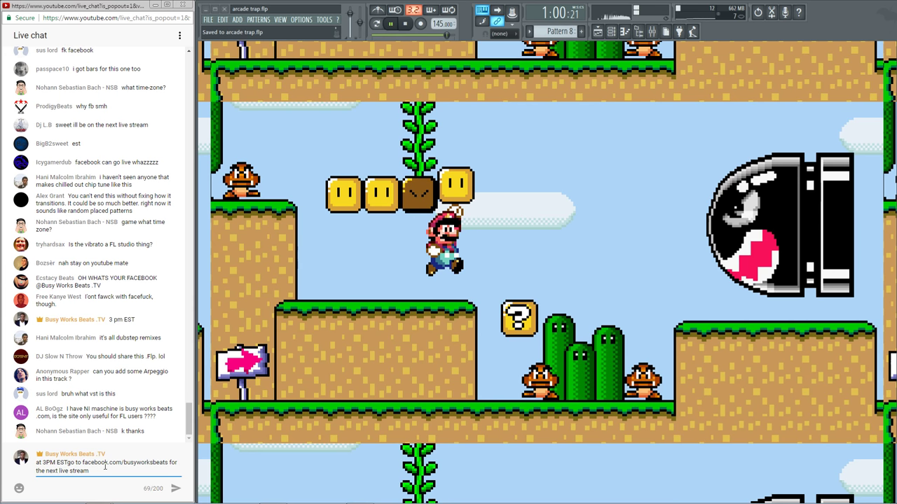
left_click(104, 468)
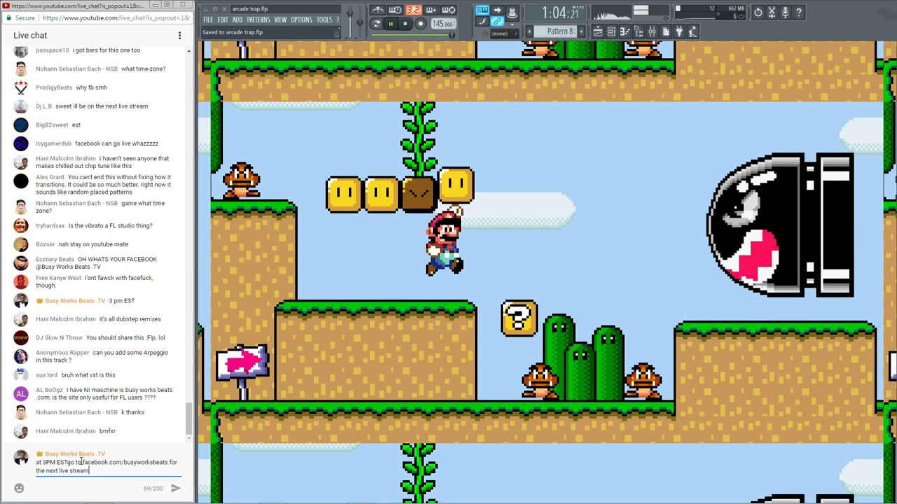
left_click(68, 463)
type("(The ne")
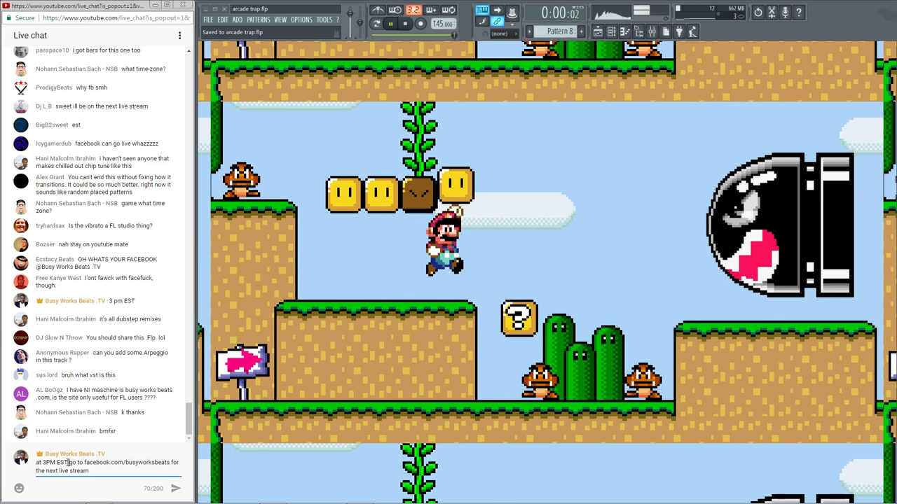
type("xt hour)")
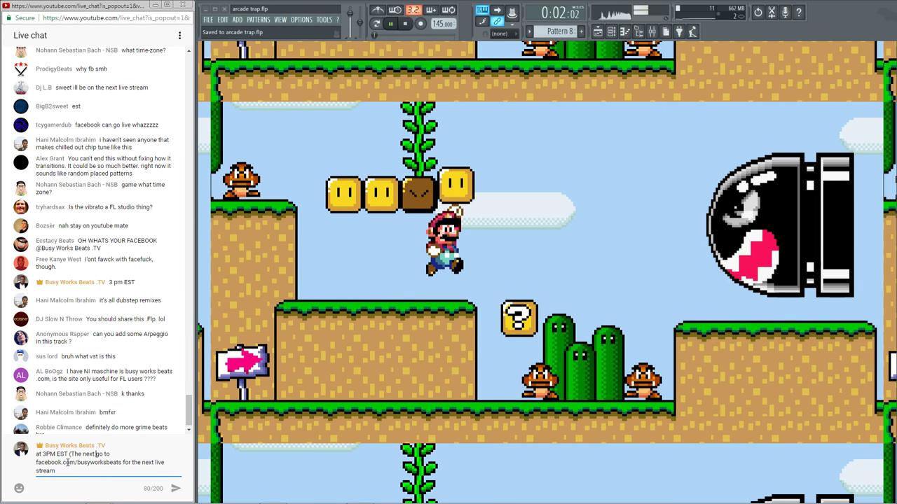
key("Return")
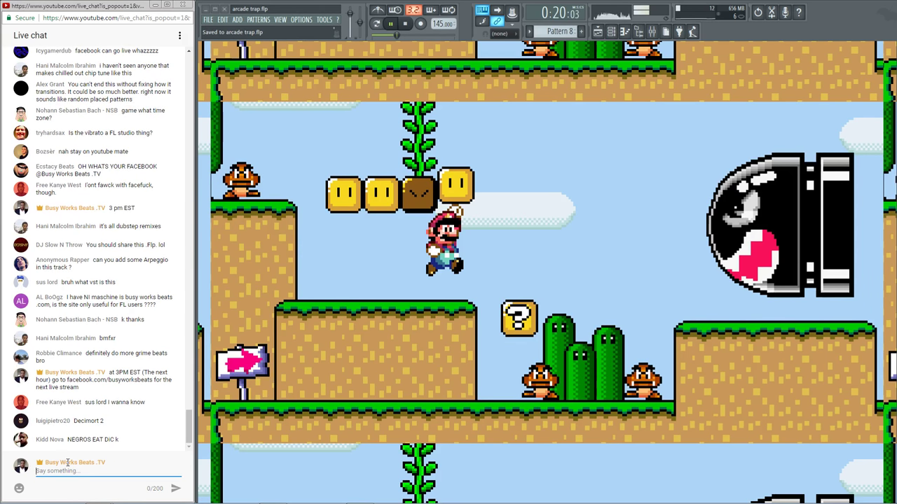
Send the chat message "I wish I could simulcast :)"
type("I wi")
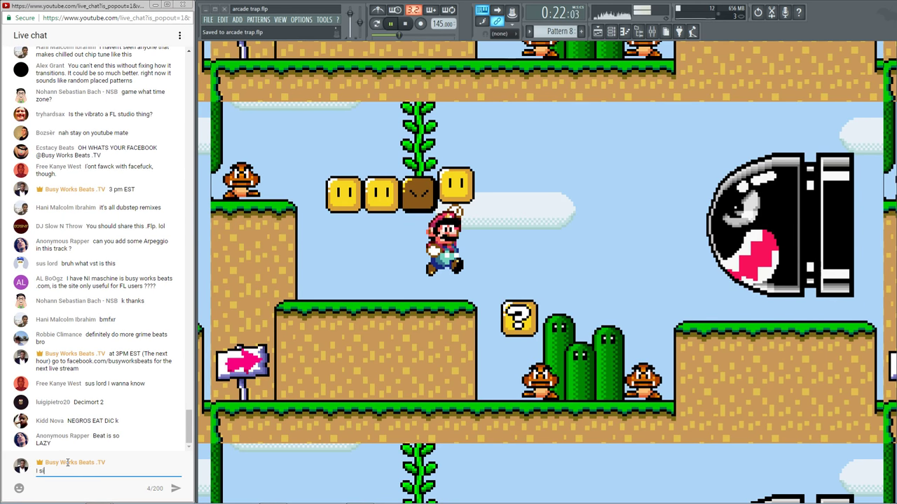
type("sh I could simulcast ")
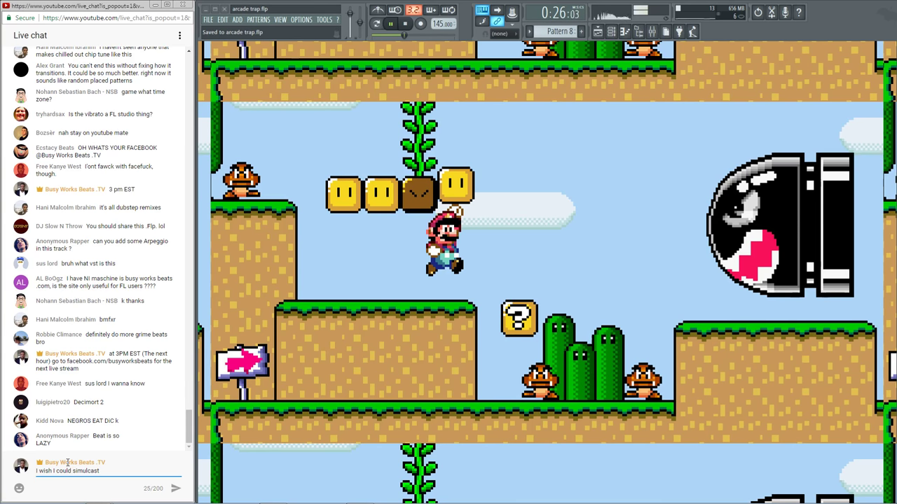
type(":)")
key("Return")
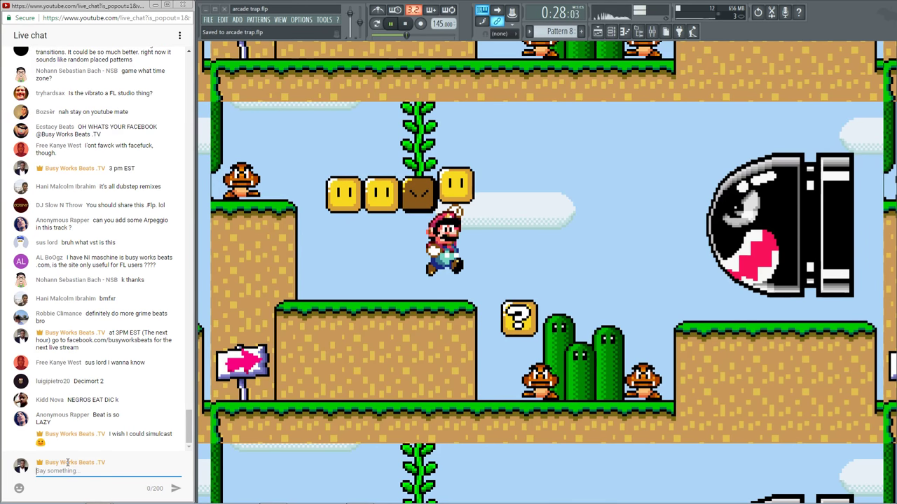